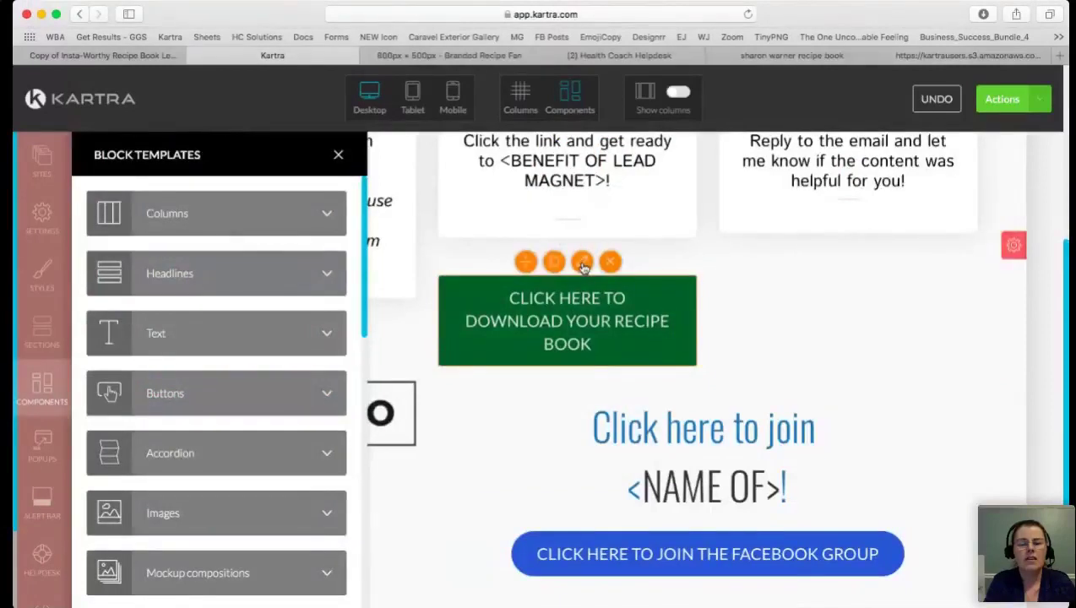
- Review the style and link settings of the green recipe book download button, and close its configuration
click(583, 265)
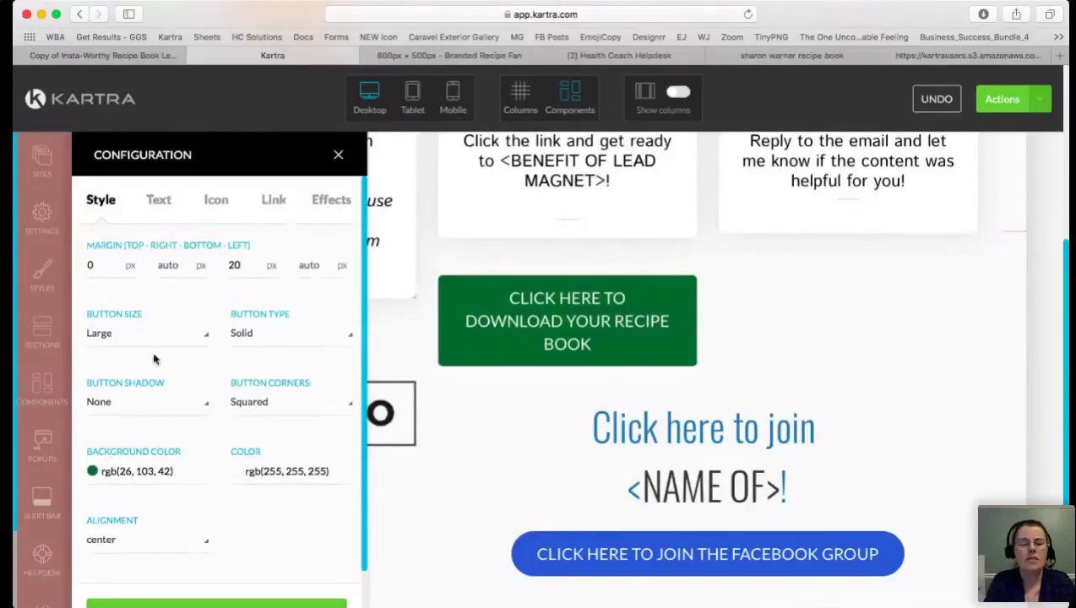
scroll(264, 241, down, 2)
scroll(264, 243, up, 2)
click(274, 200)
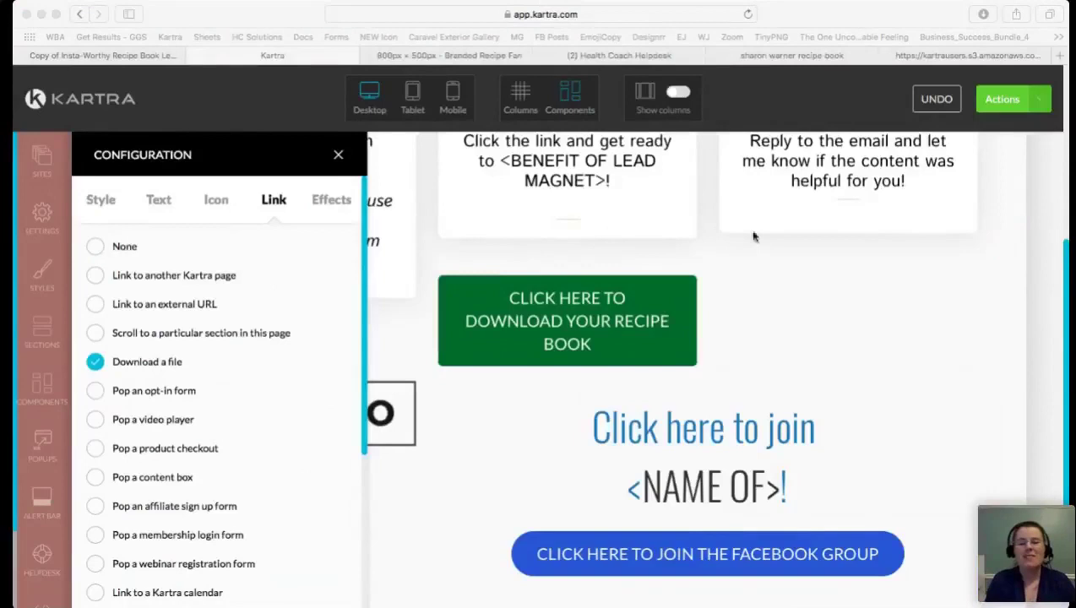
click(903, 233)
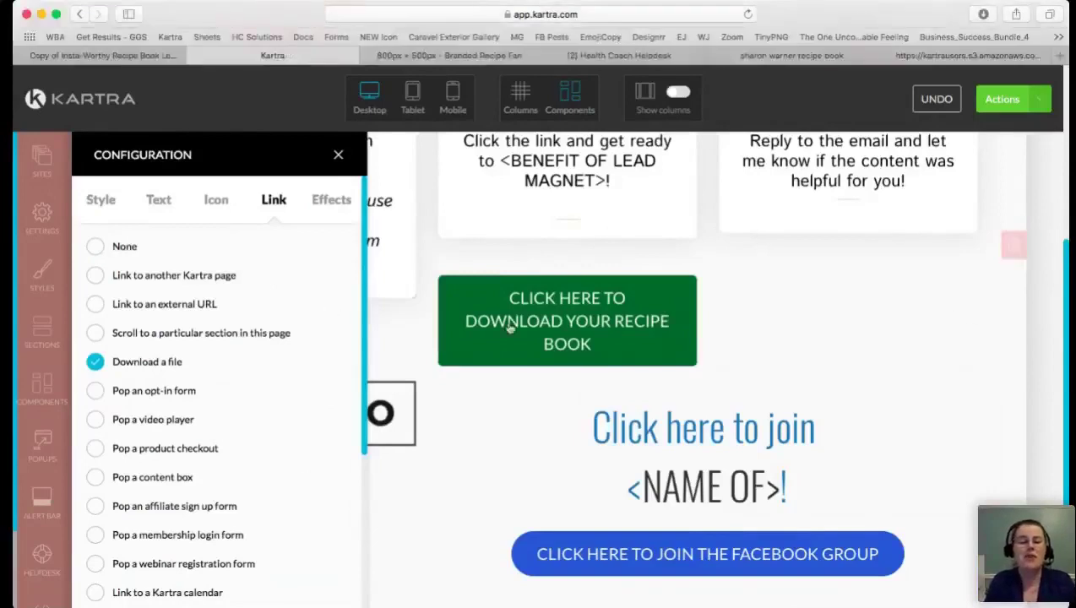
click(340, 155)
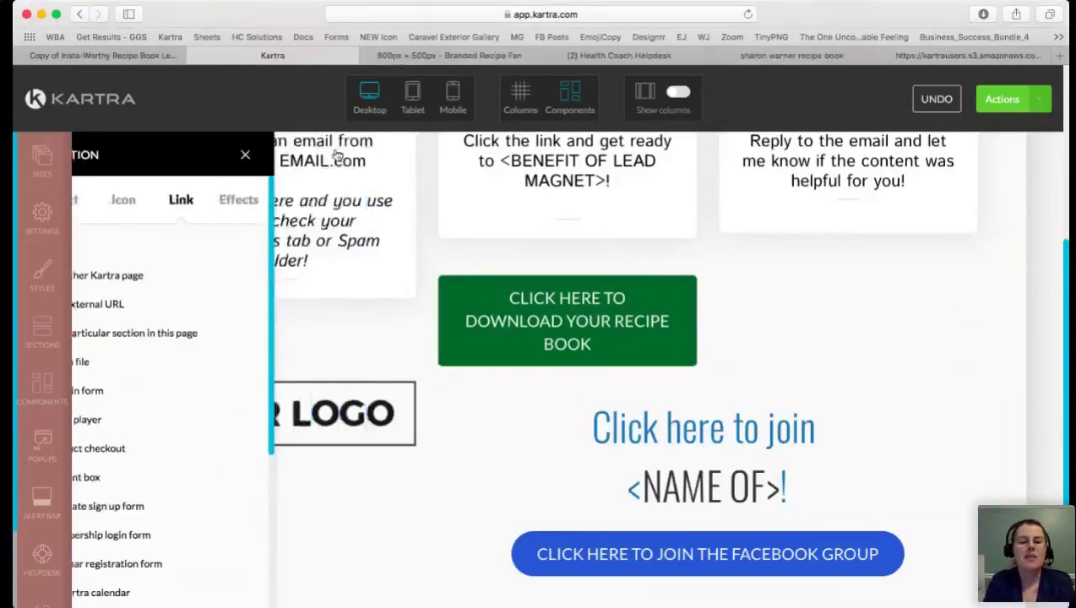
- Exit the OPT IN TY page editor to the dashboard without saving the page changes
scroll(322, 307, up, 5)
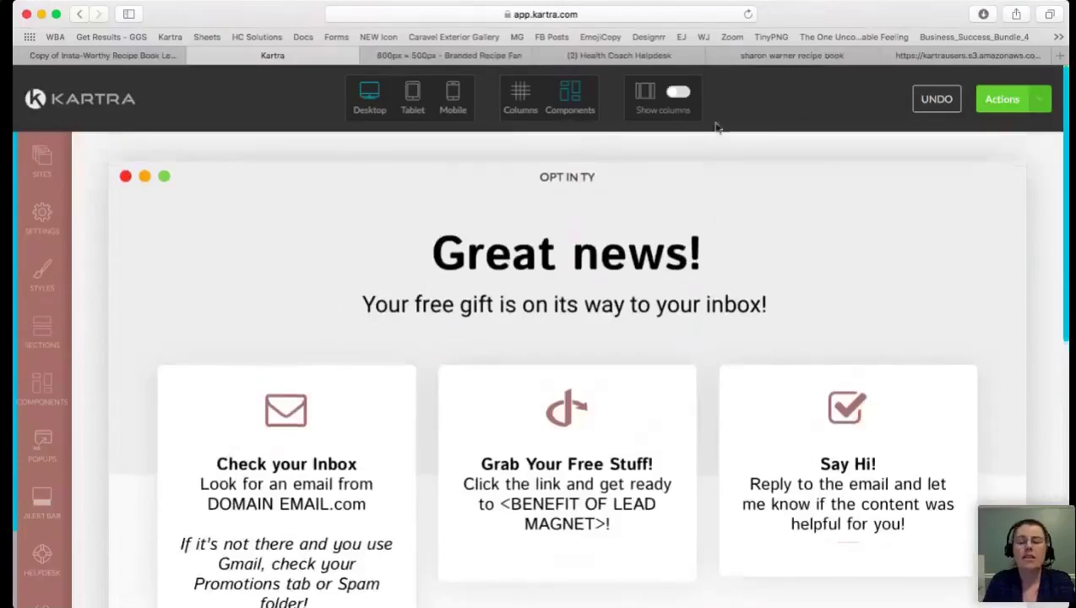
click(1002, 99)
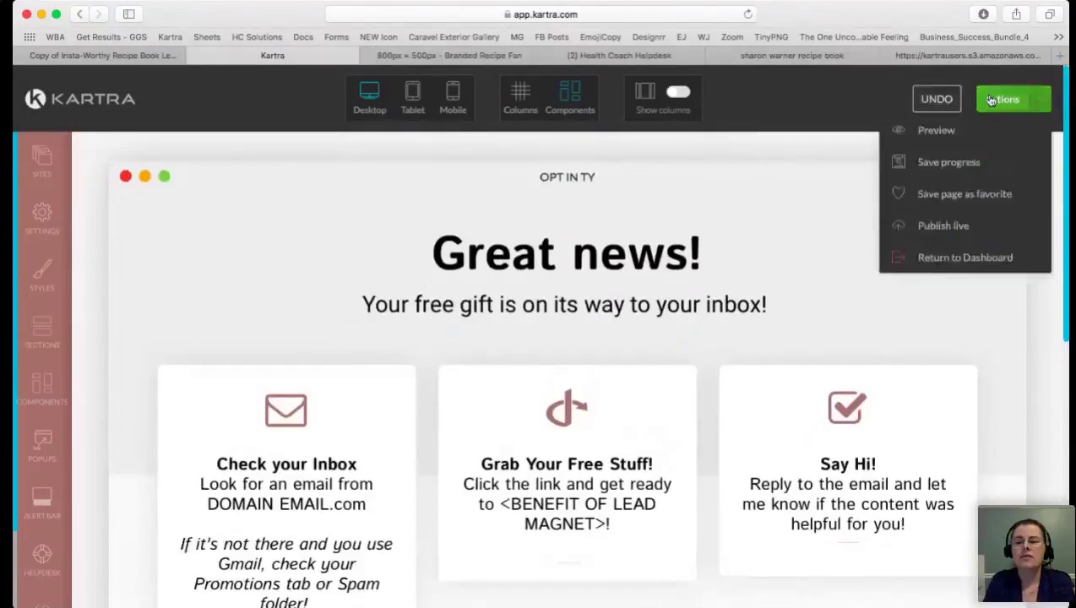
click(945, 260)
click(674, 124)
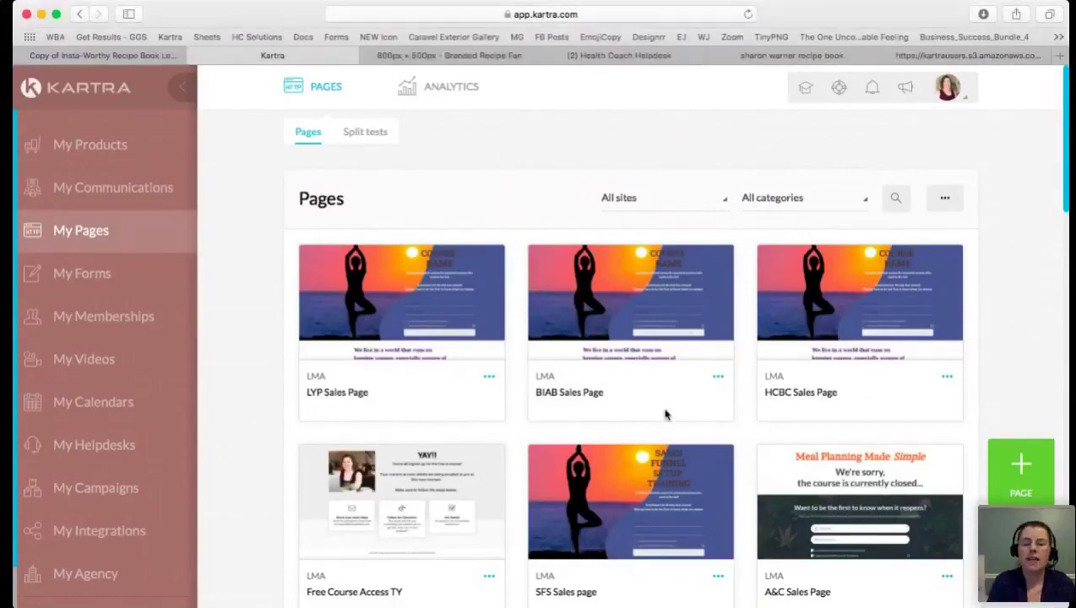
- Find the OPT IN TY page in the pages list and reopen it in the editor
scroll(665, 414, down, 3)
scroll(665, 414, down, 3)
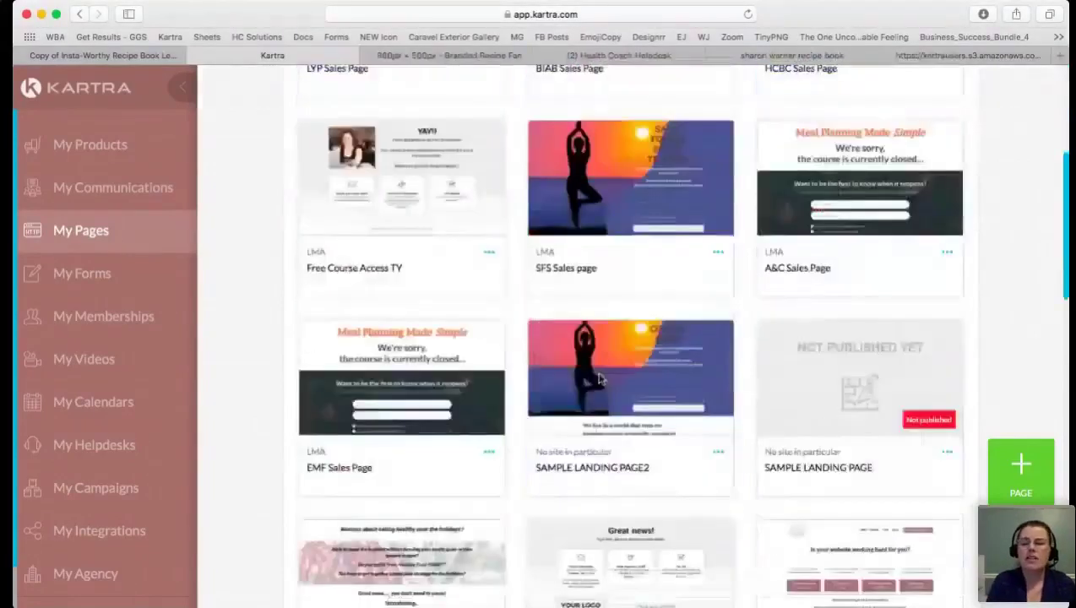
scroll(600, 380, down, 2)
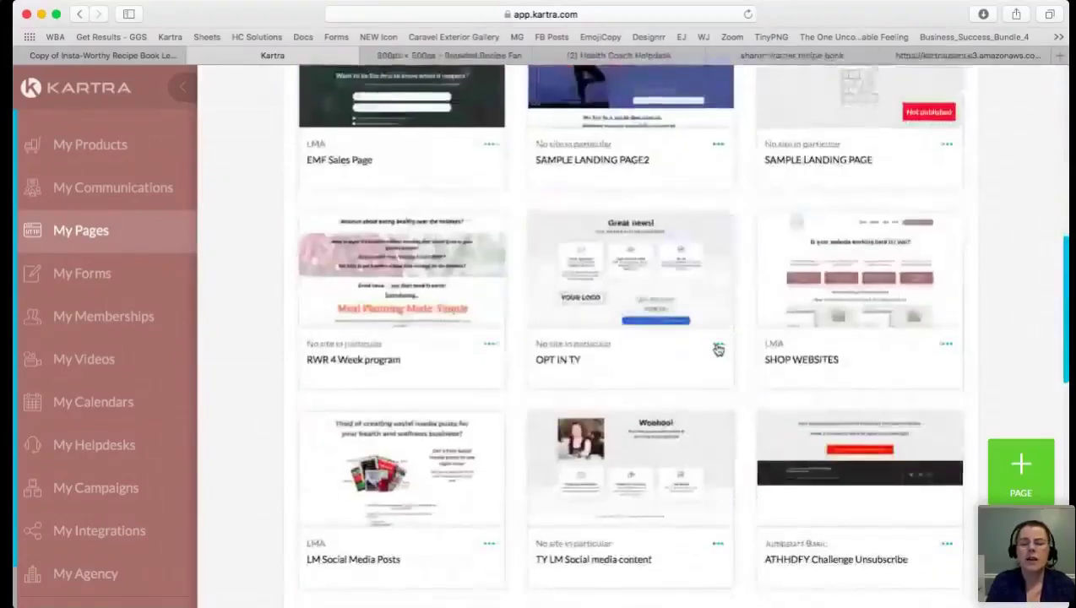
click(718, 345)
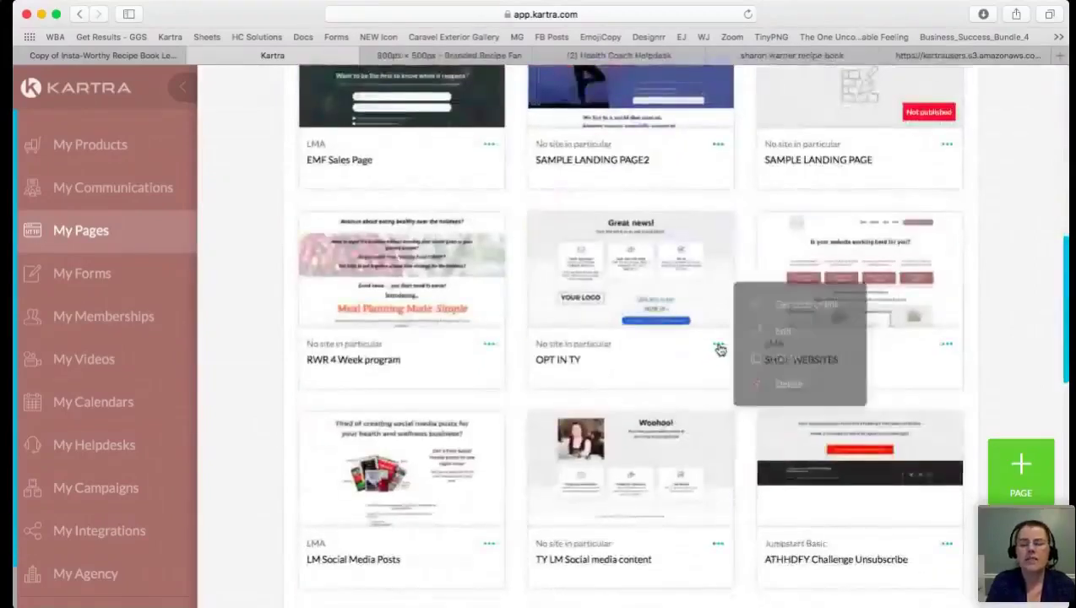
click(782, 331)
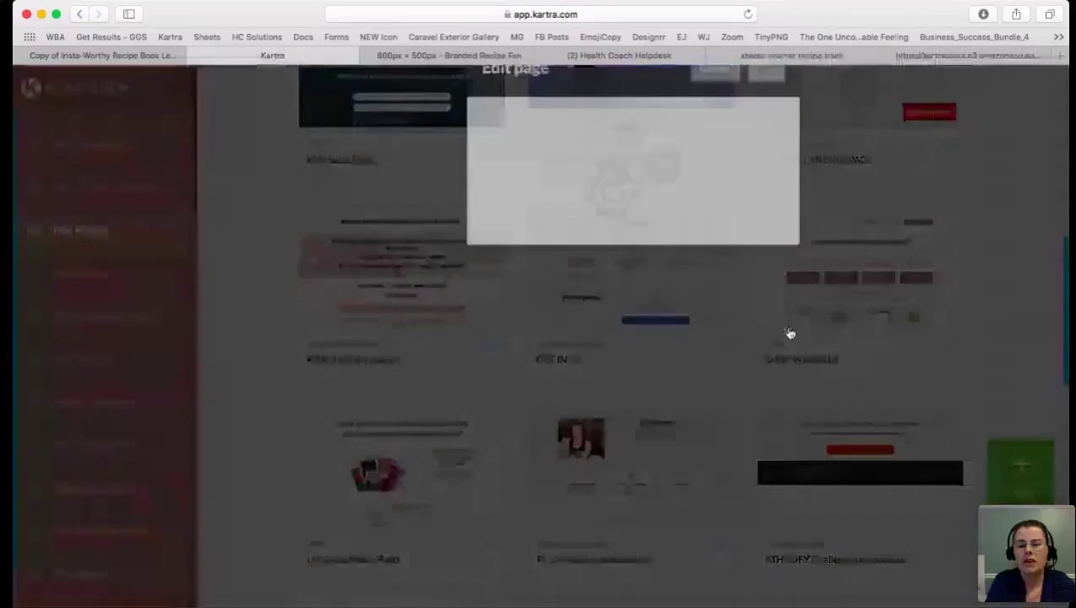
click(767, 125)
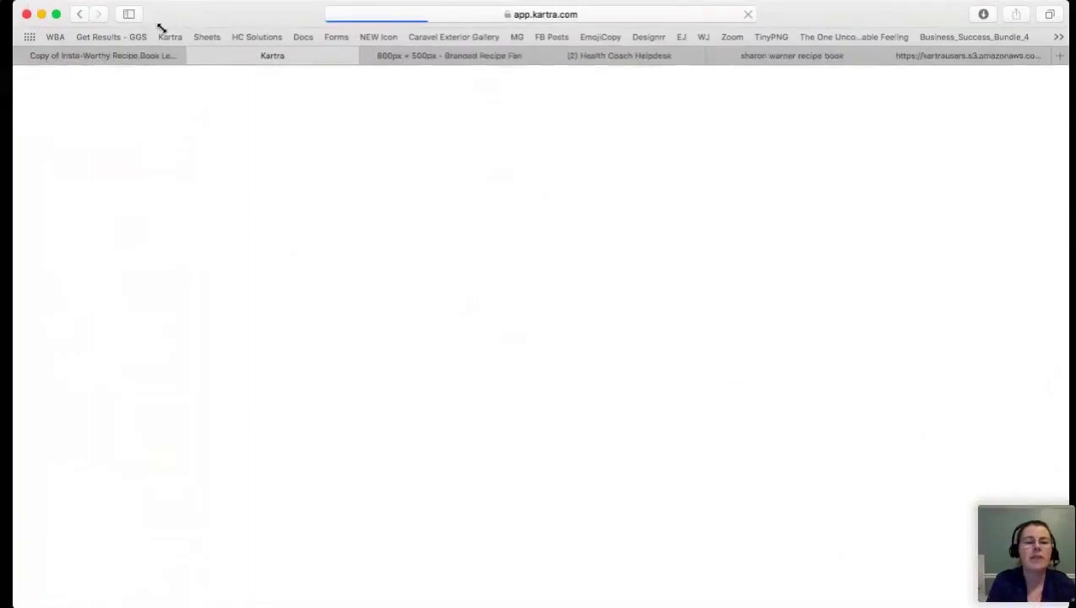
- Resize the browser window, close the two recipe design pages and the hosted recipe book PDF, and return to the Kartra editor
click(56, 13)
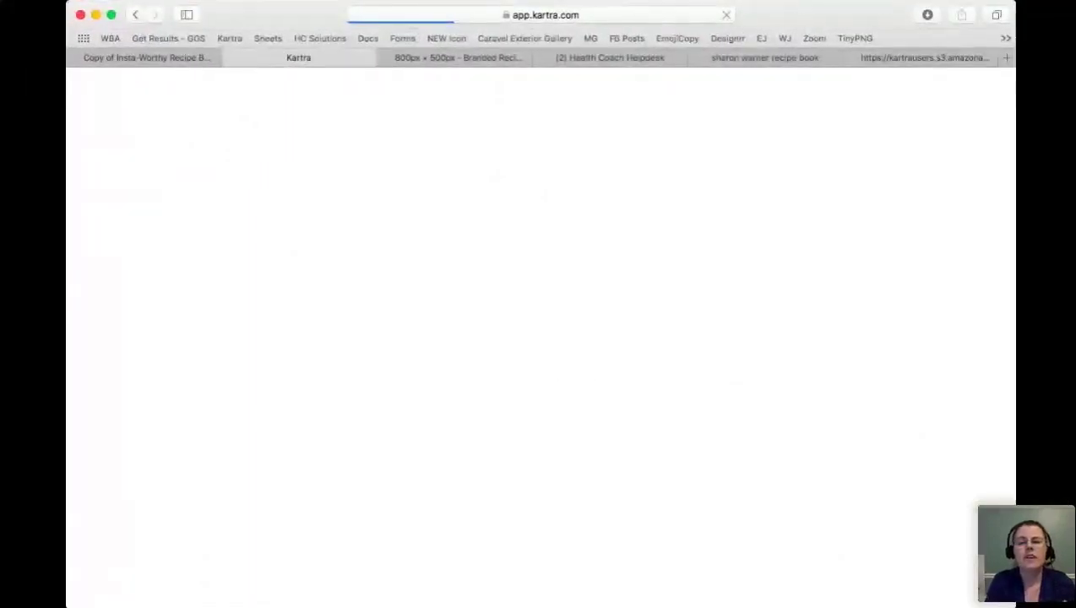
click(740, 63)
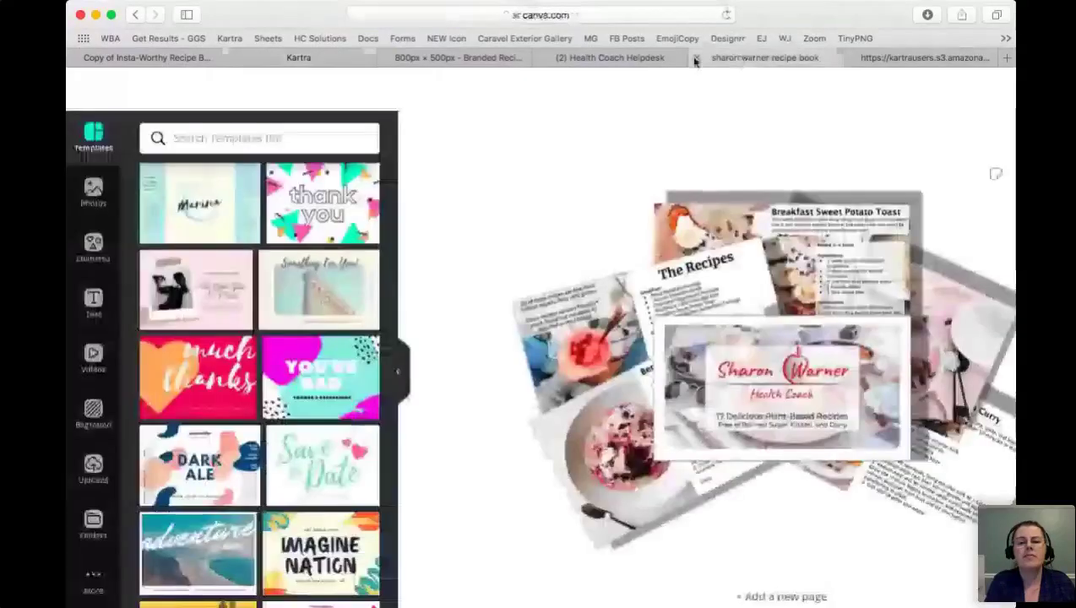
click(695, 59)
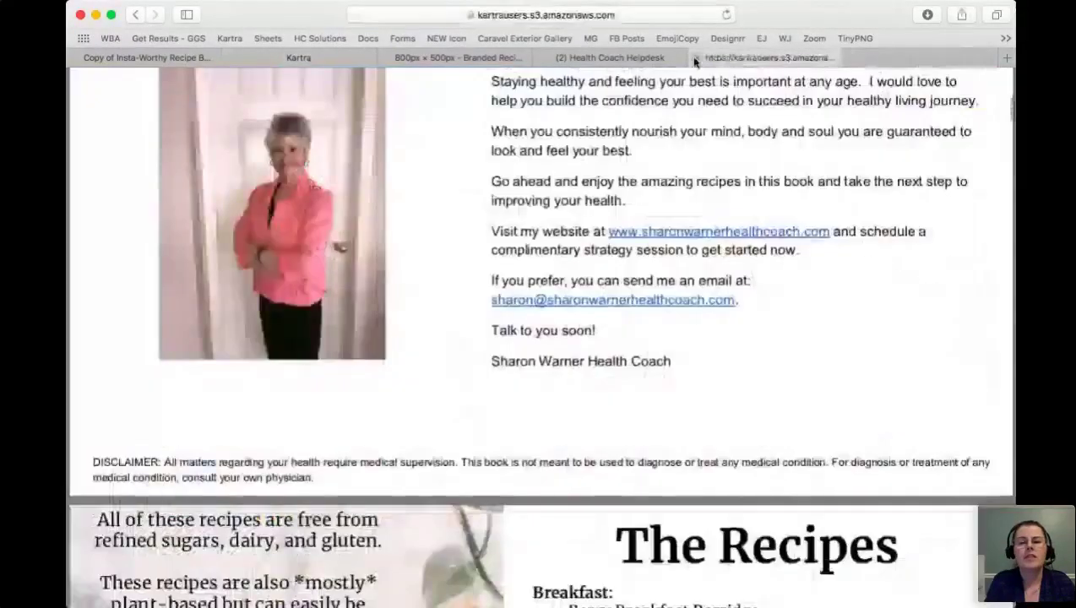
click(695, 61)
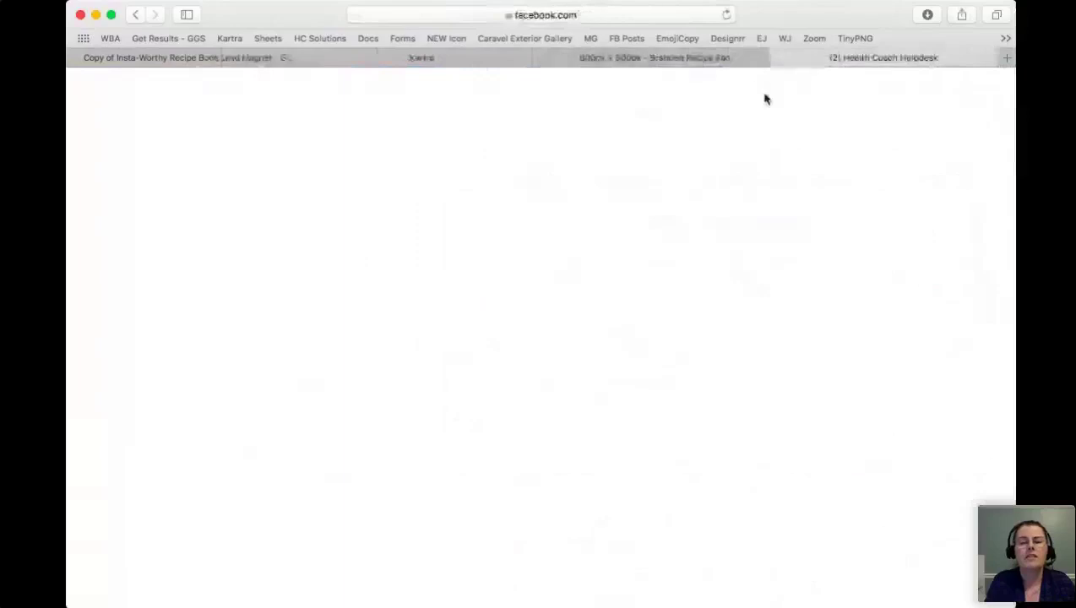
click(550, 59)
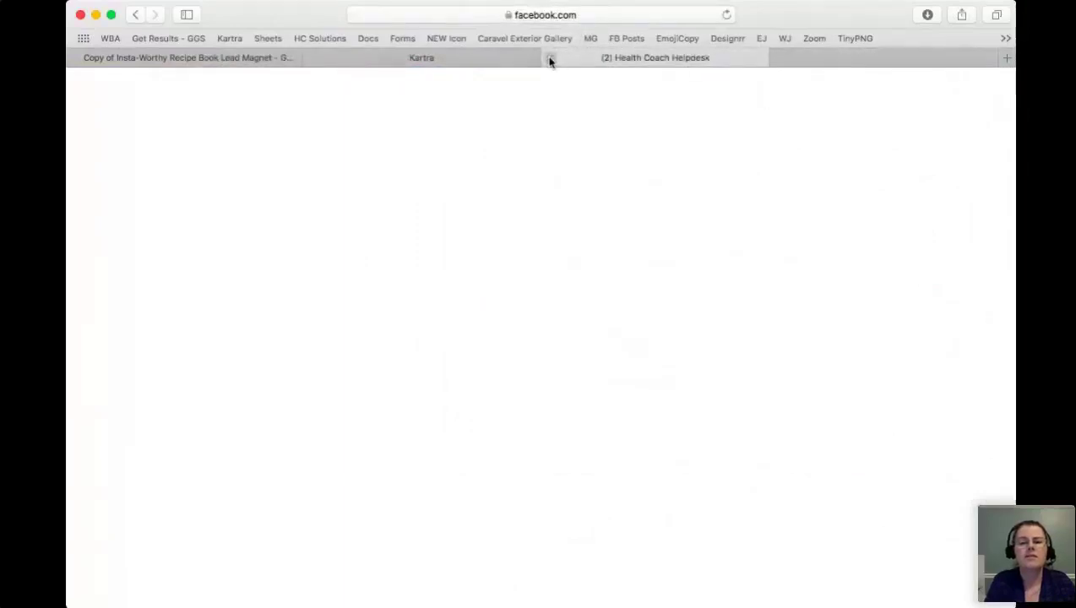
click(466, 56)
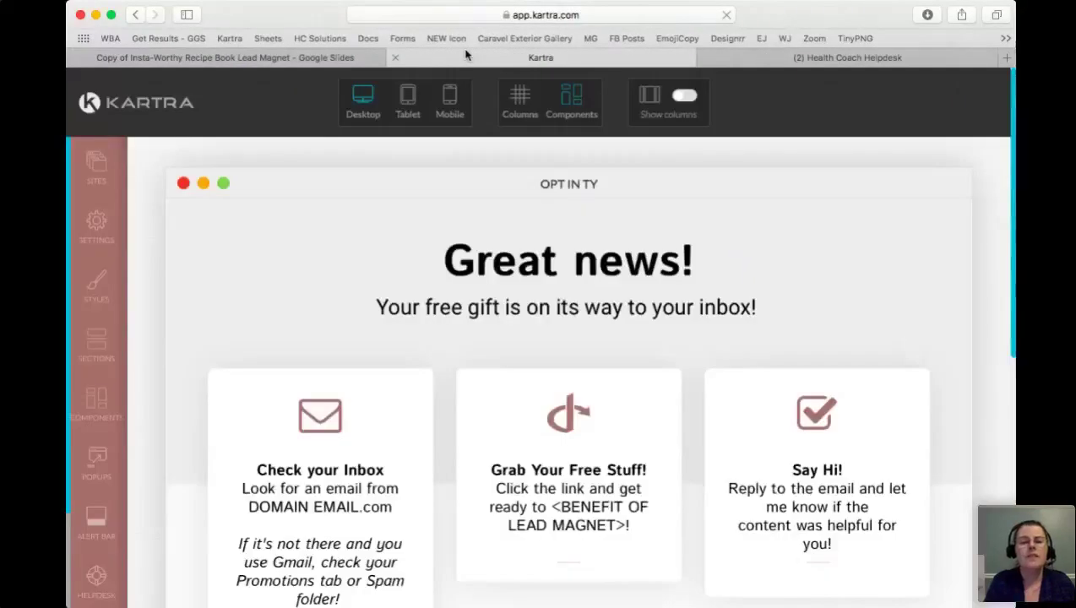
- Examine the OPT IN TY page from the headline and three instruction cards through the logo, Facebook group invitation and copyright footer
scroll(608, 357, down, 3)
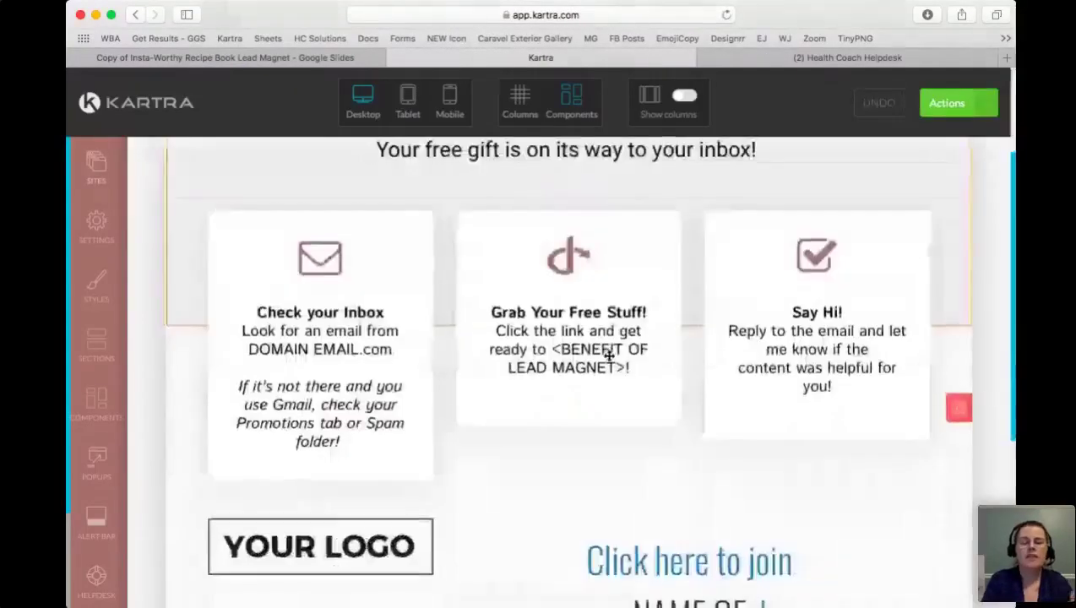
scroll(601, 367, down, 3)
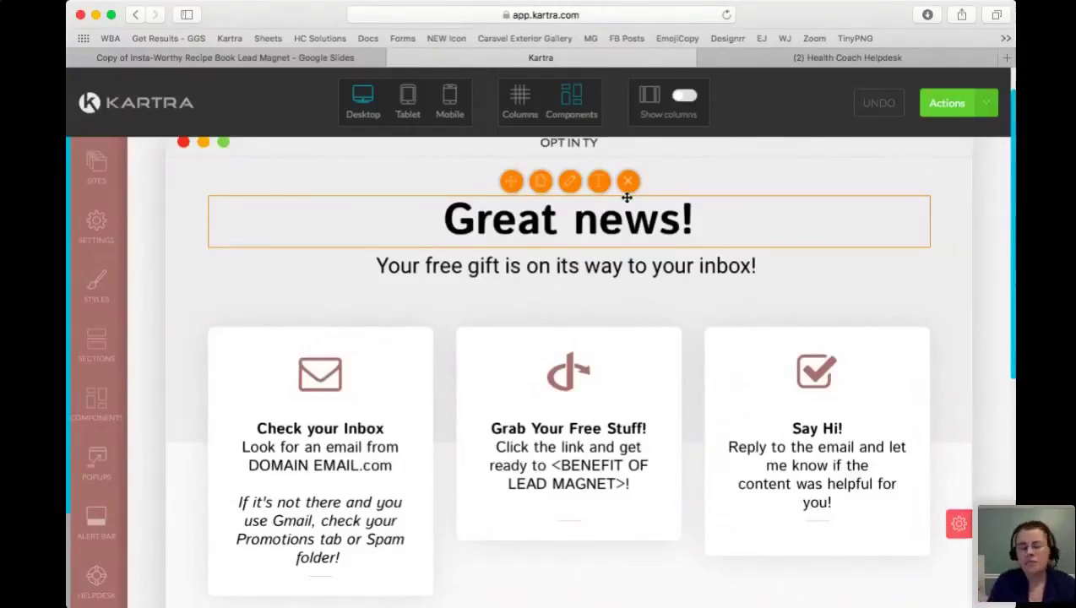
scroll(613, 263, down, 2)
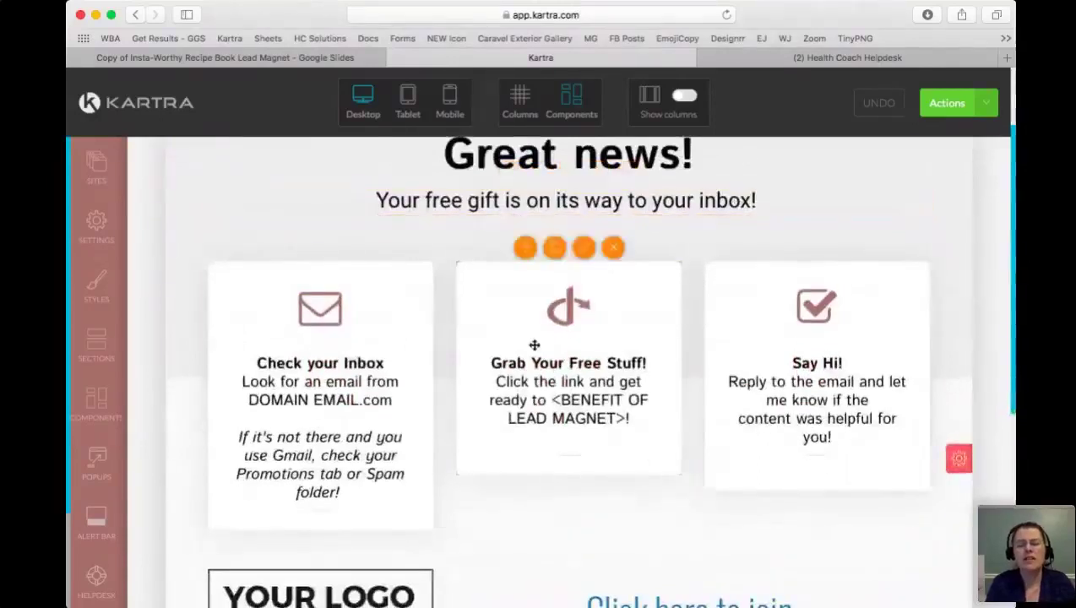
scroll(534, 345, down, 2)
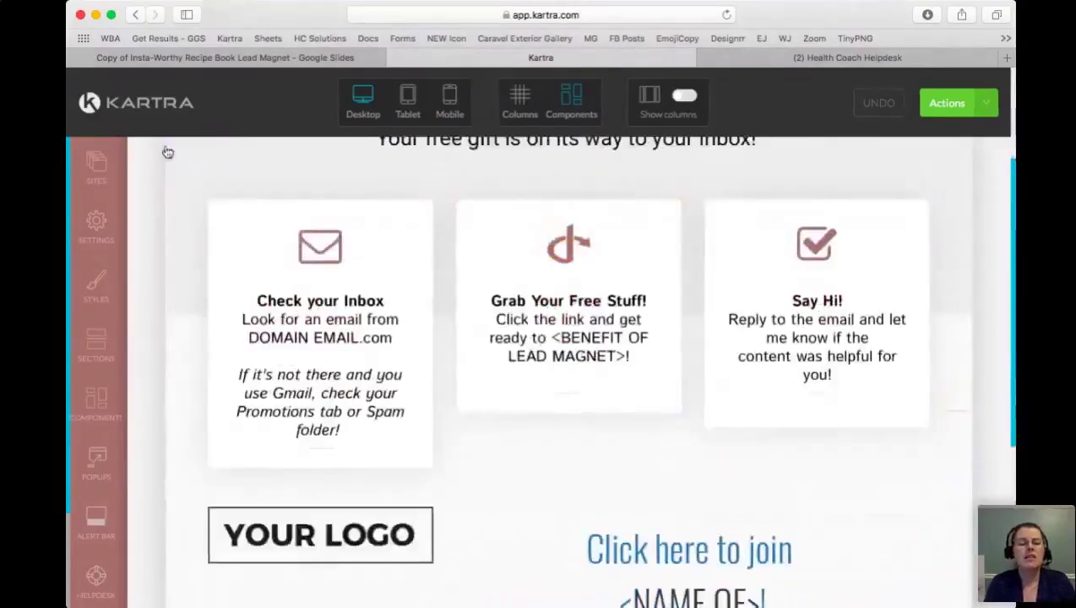
scroll(331, 270, down, 1)
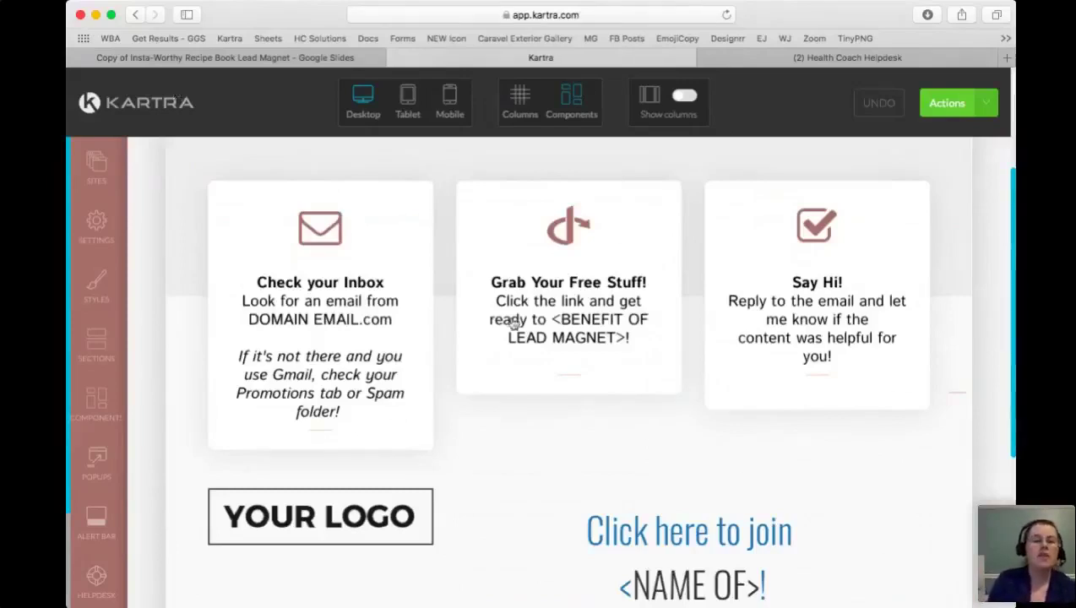
mouse_move(320, 223)
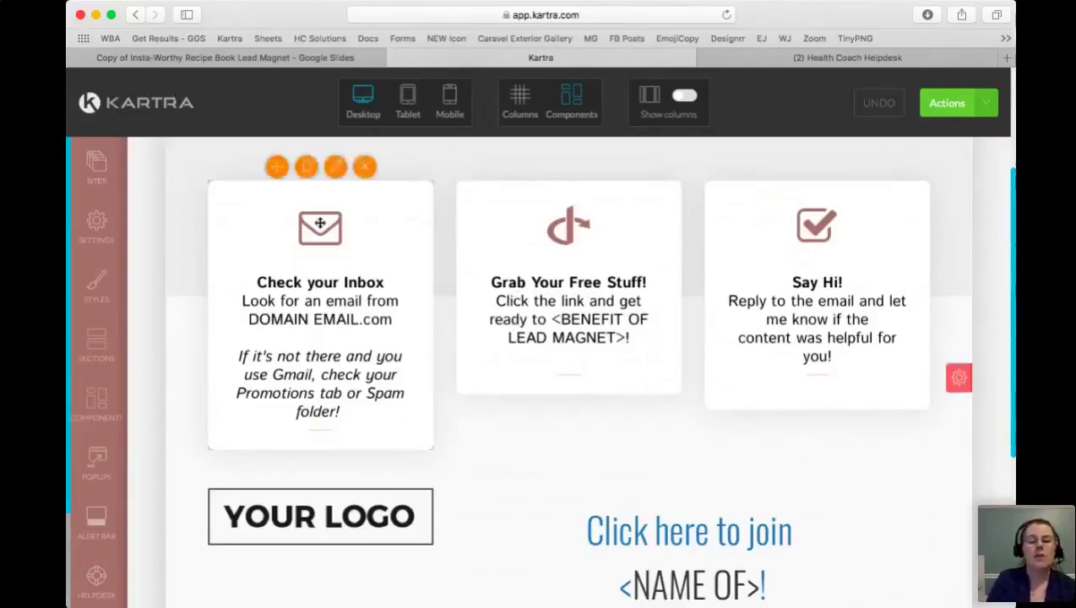
mouse_move(270, 303)
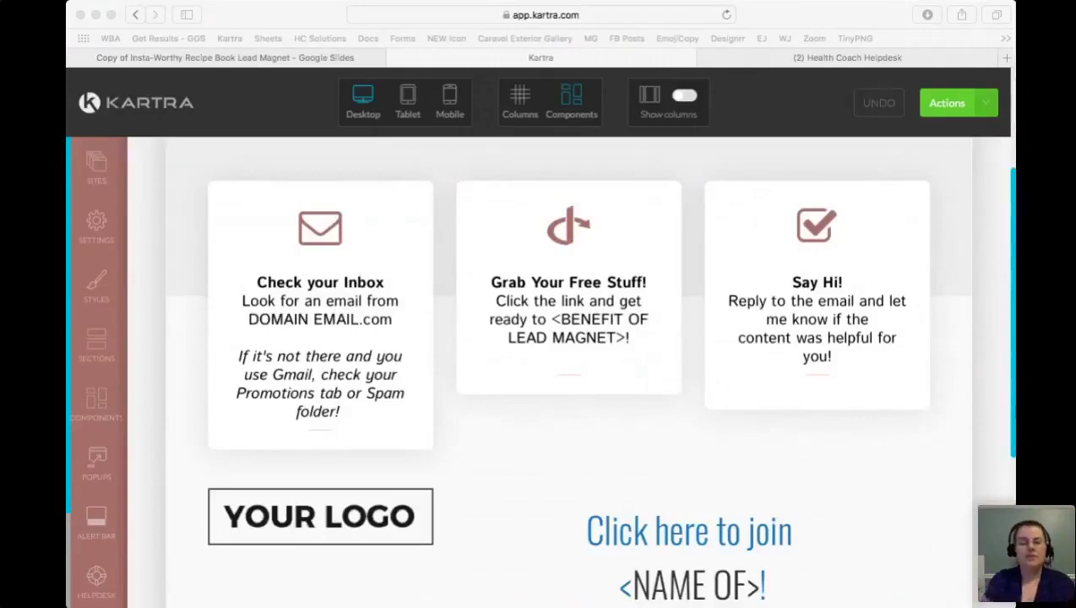
click(919, 347)
scroll(886, 398, down, 4)
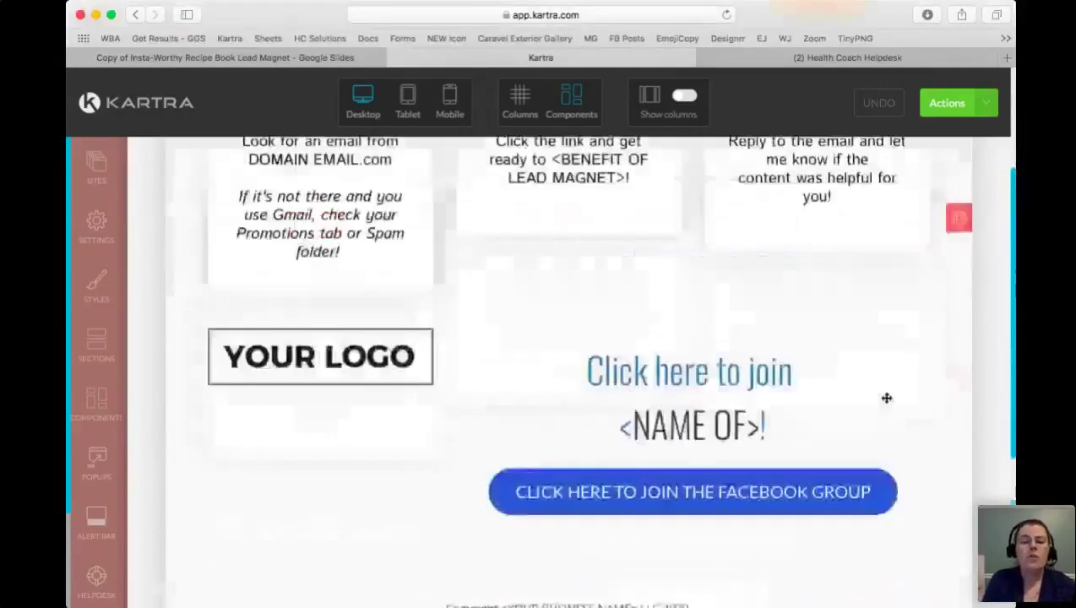
scroll(886, 398, down, 3)
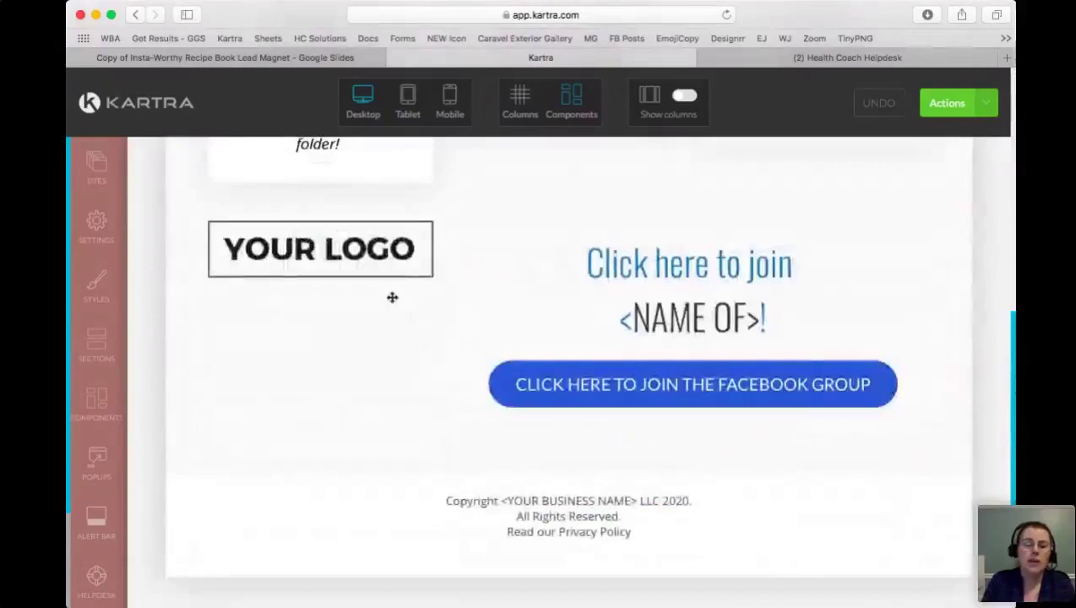
mouse_move(572, 509)
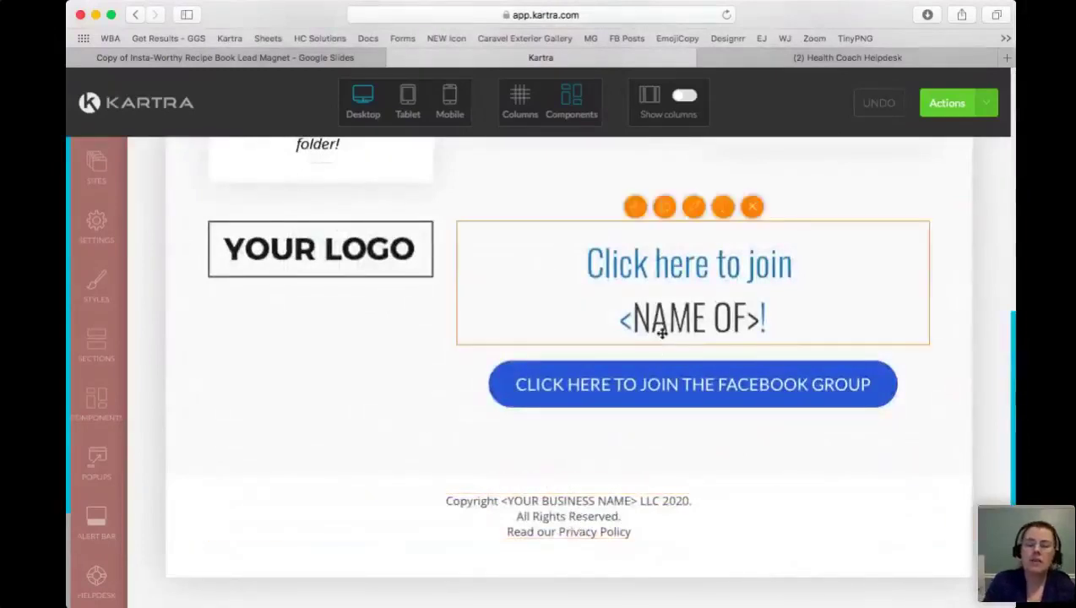
- Add a solid squared button from the button templates between the "Grab Your Free Stuff!" card and the "Click here to join" headline
scroll(661, 329, up, 3)
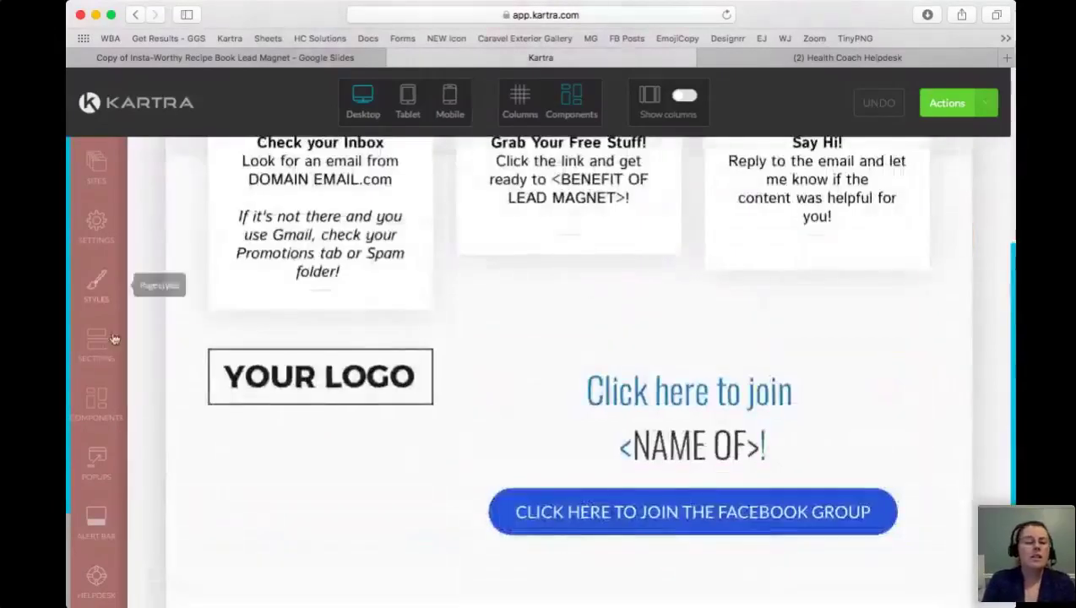
click(105, 409)
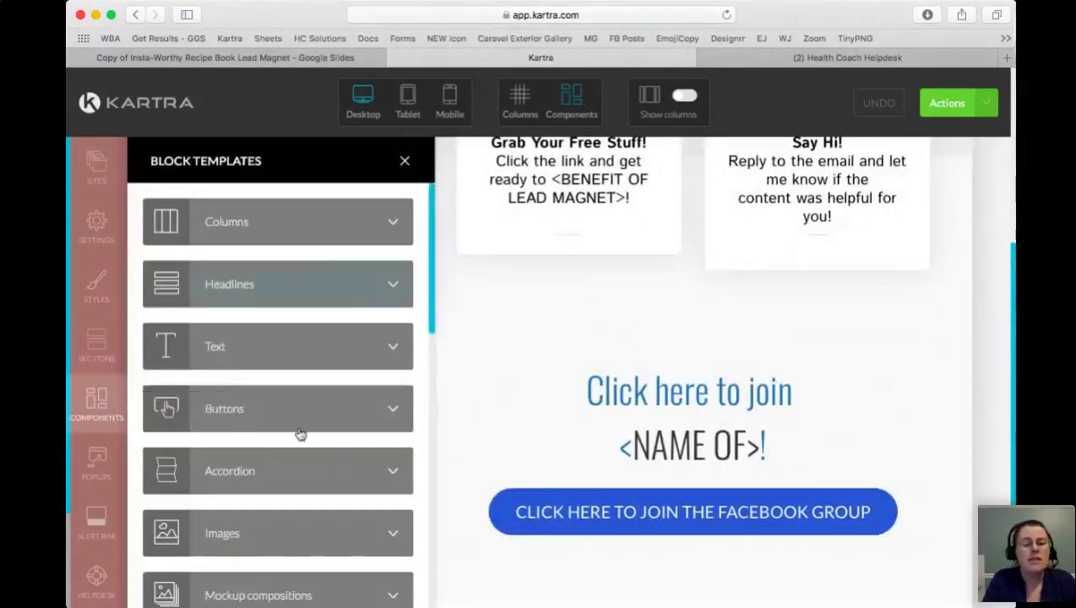
scroll(295, 427, down, 2)
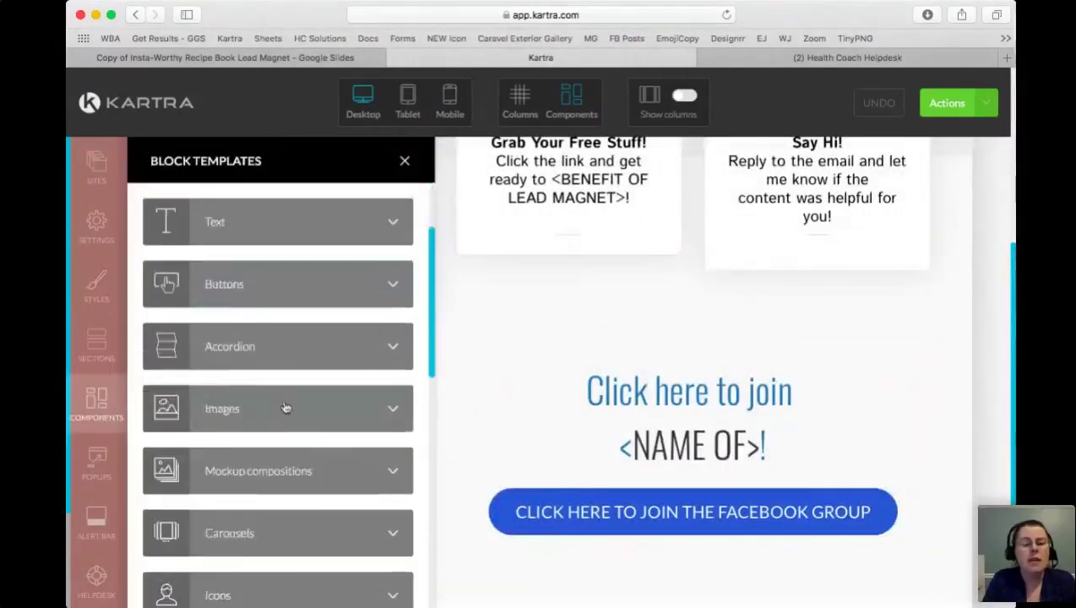
click(257, 284)
drag(253, 247, 641, 429)
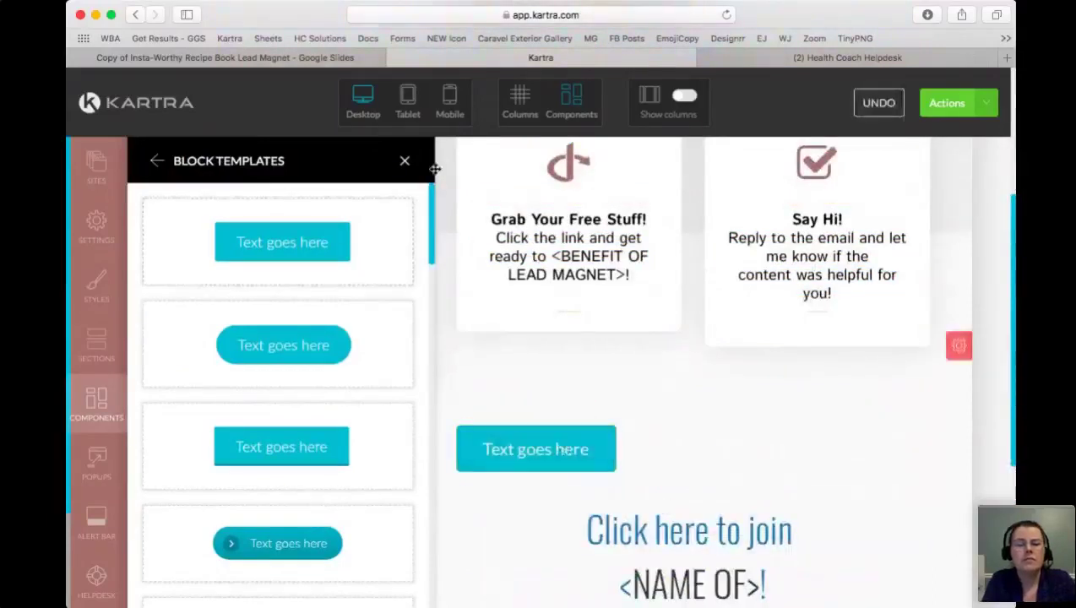
click(409, 168)
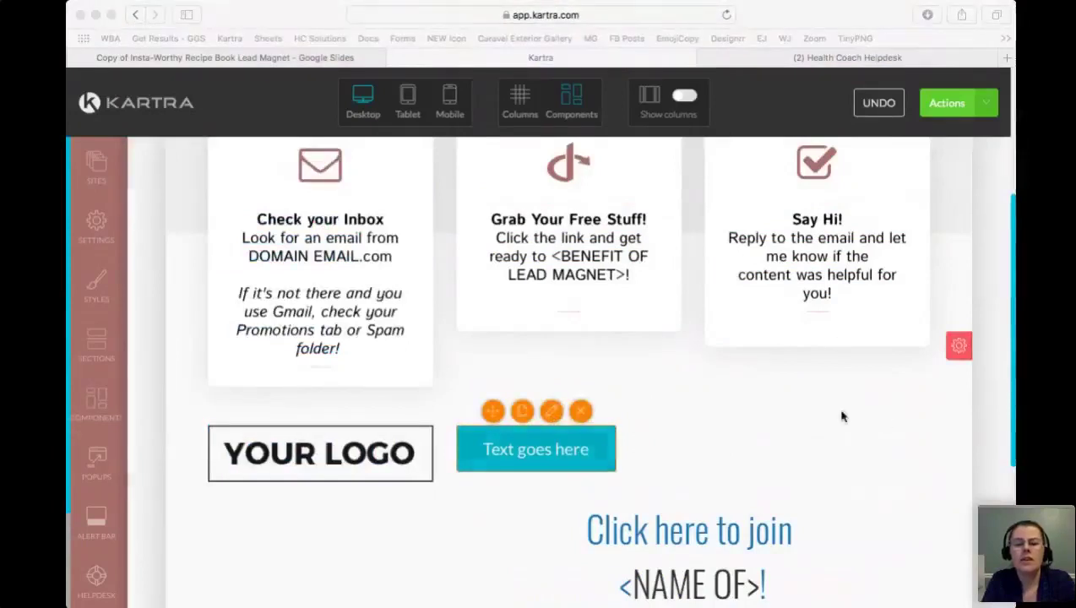
- Open the new button's configuration and set its background color to a dark purple, rgb(36, 19, 124)
click(842, 416)
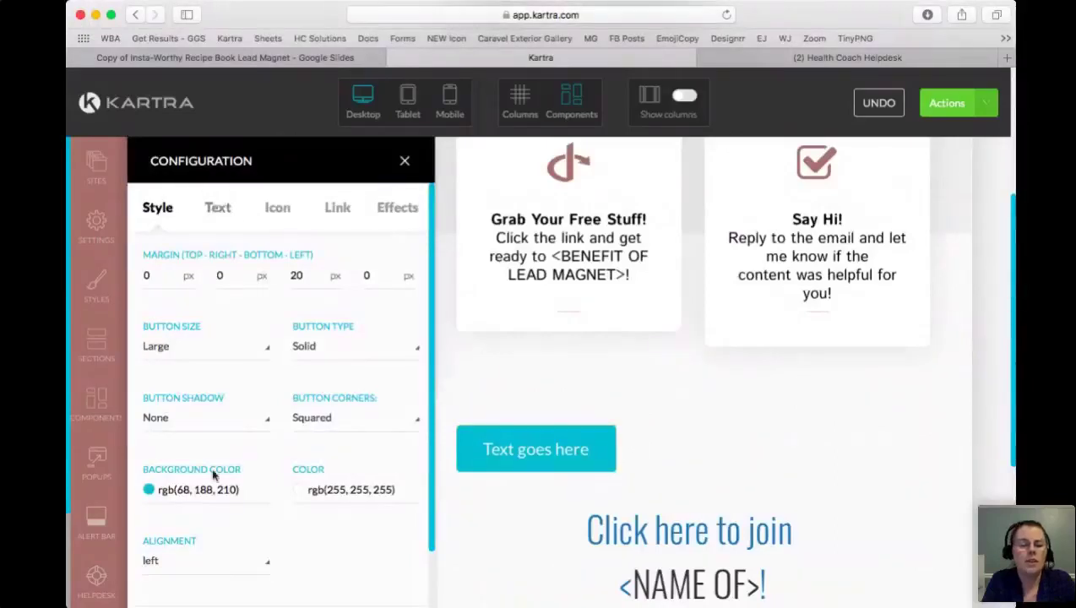
click(170, 500)
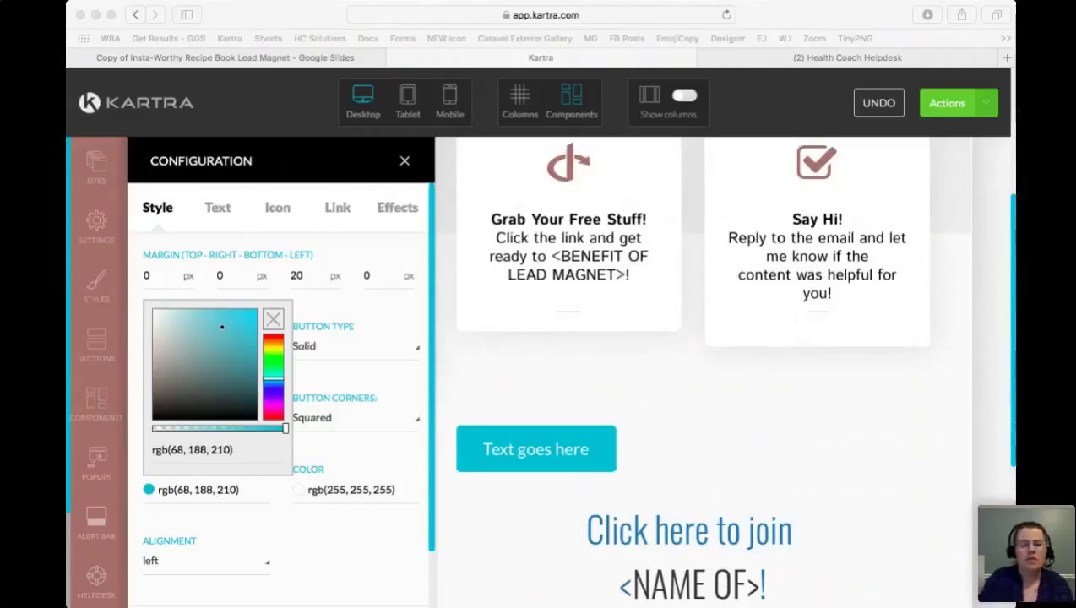
click(869, 447)
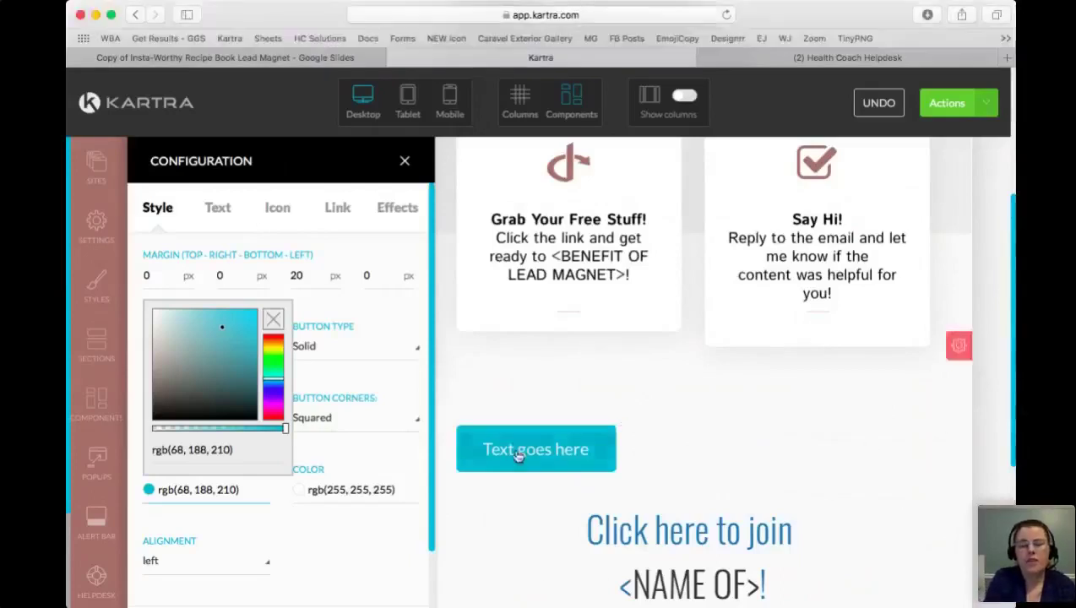
click(249, 378)
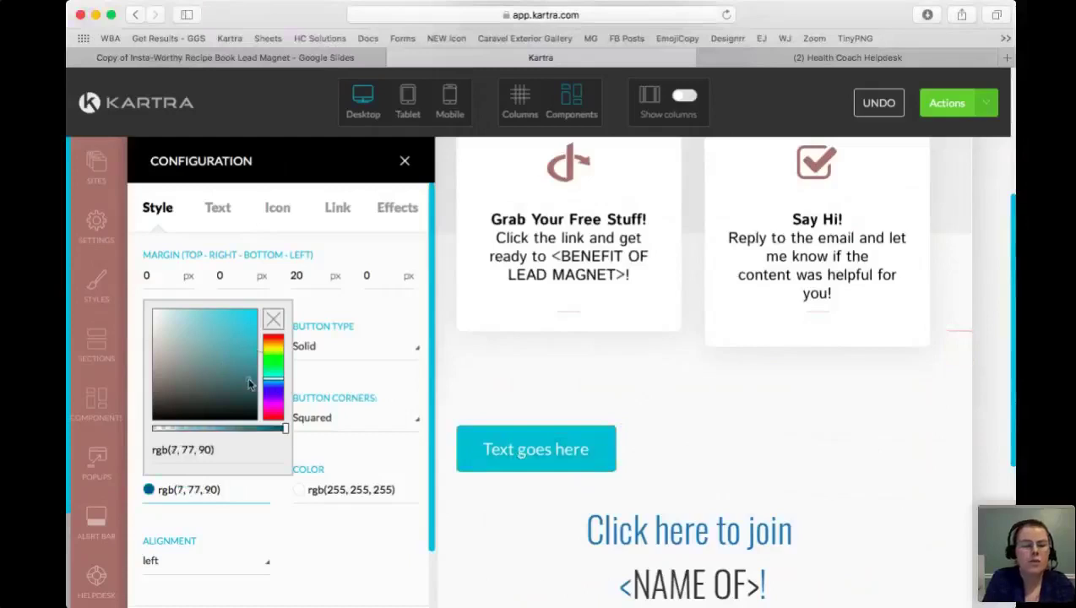
drag(248, 379, 245, 321)
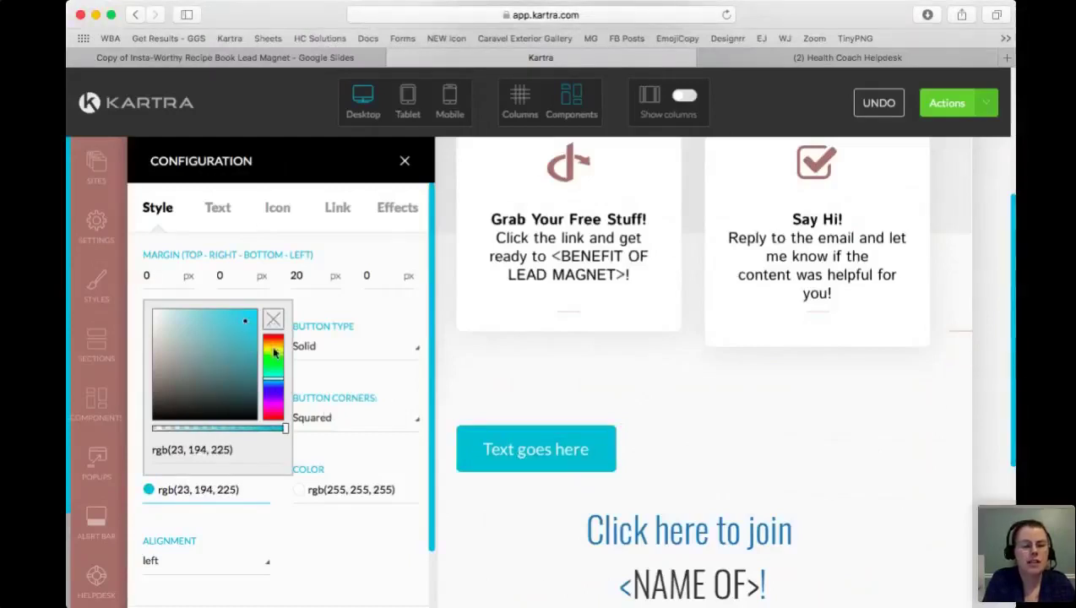
click(277, 385)
drag(277, 385, 279, 396)
click(240, 365)
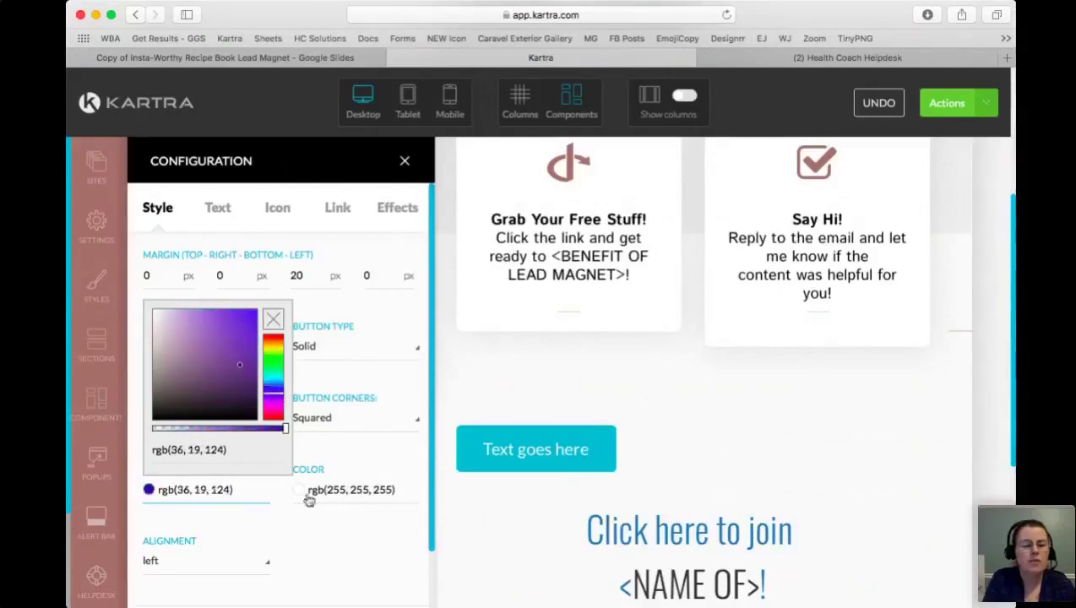
- Set the new button's alignment to center
scroll(309, 500, down, 3)
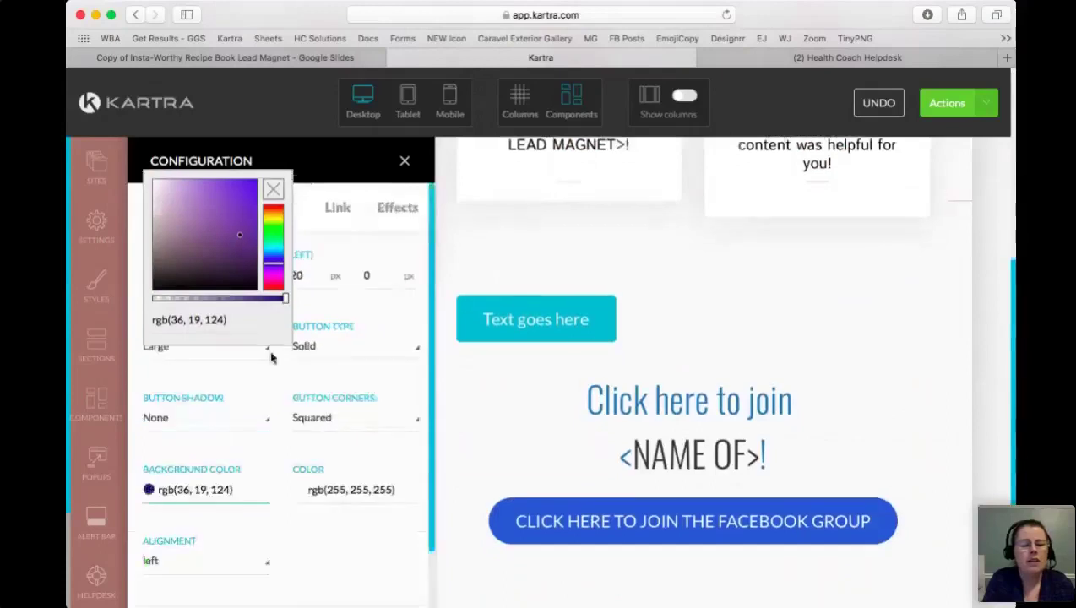
click(200, 568)
scroll(174, 589, down, 1)
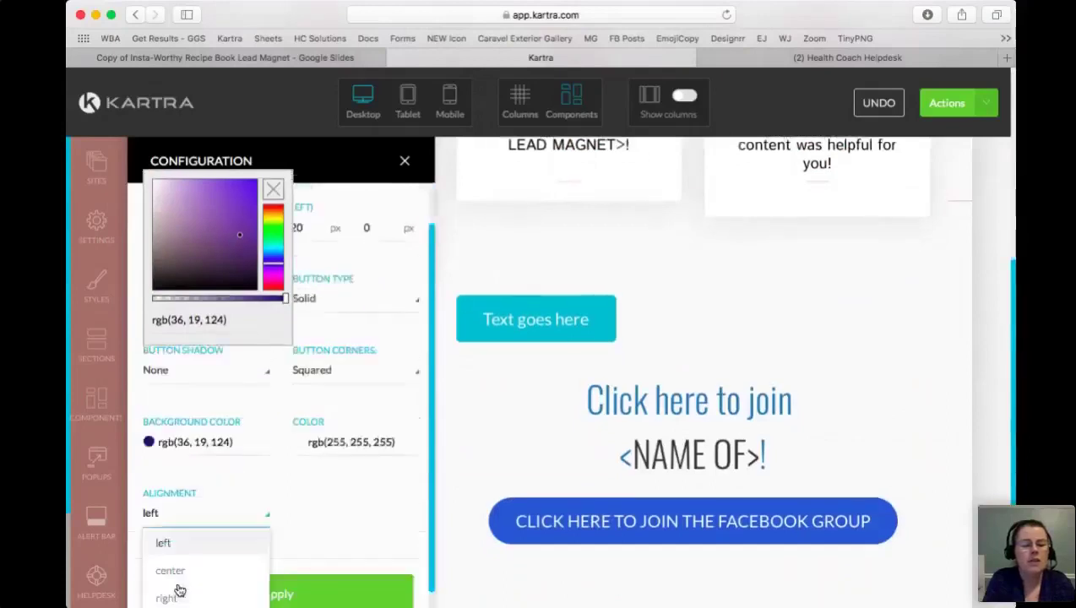
click(175, 567)
- Change the button's text to "CLICK HERE TO DOWNLOAD YOUR RECIPE BOOK" in bold and apply the configuration
scroll(275, 283, up, 2)
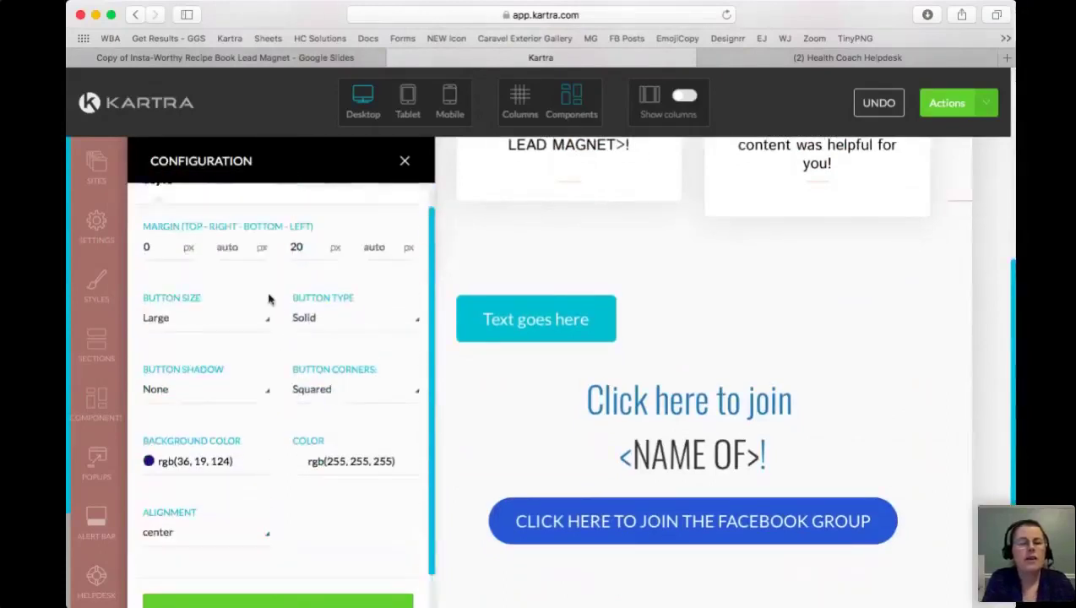
click(218, 208)
drag(212, 275, 101, 282)
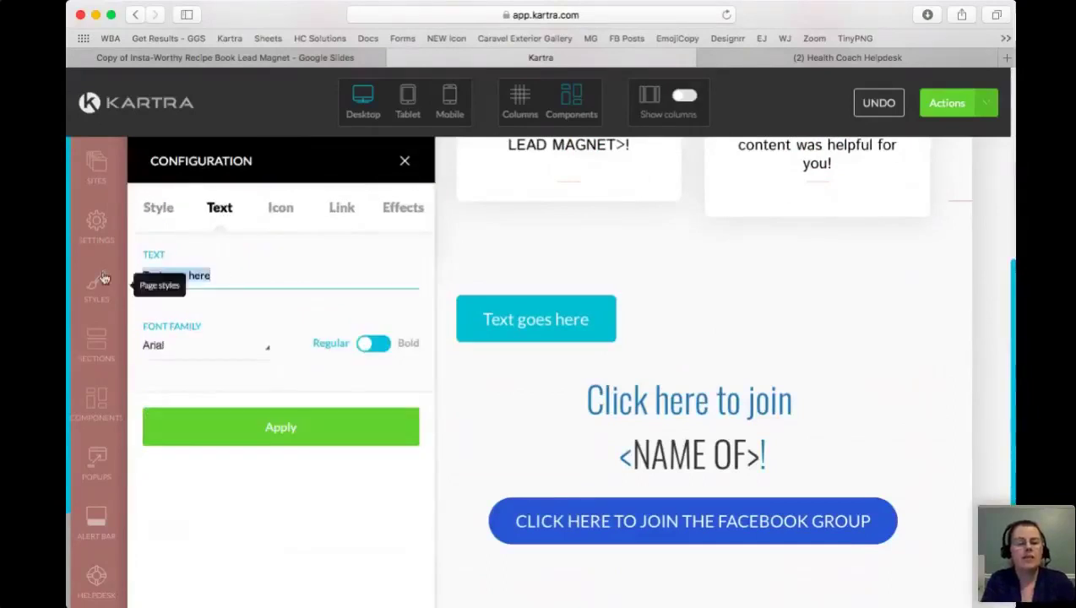
text(CLICK HERE TO )
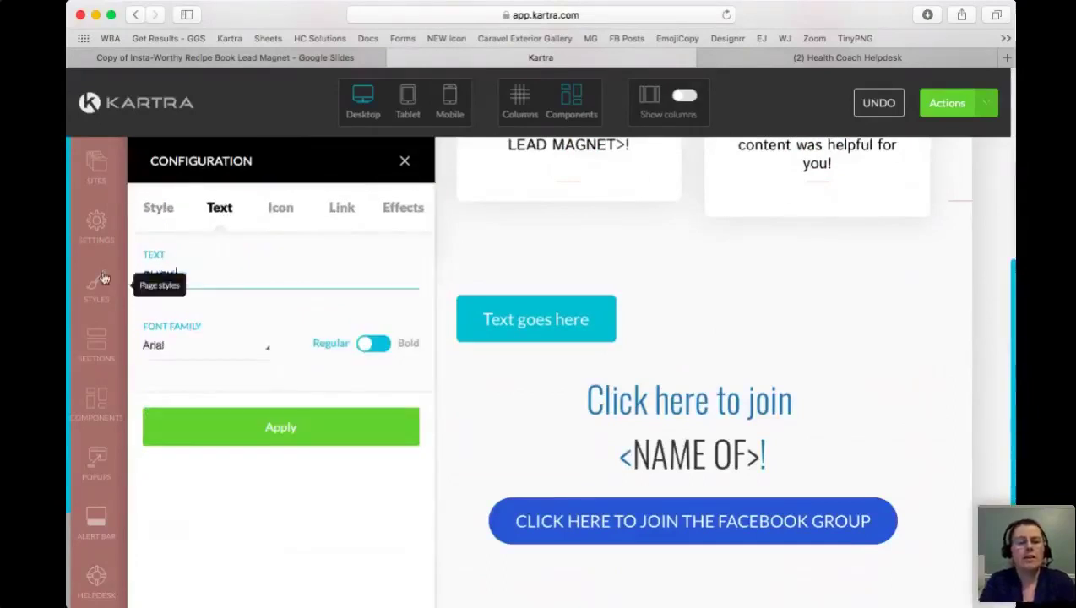
text(DOWNLOAD)
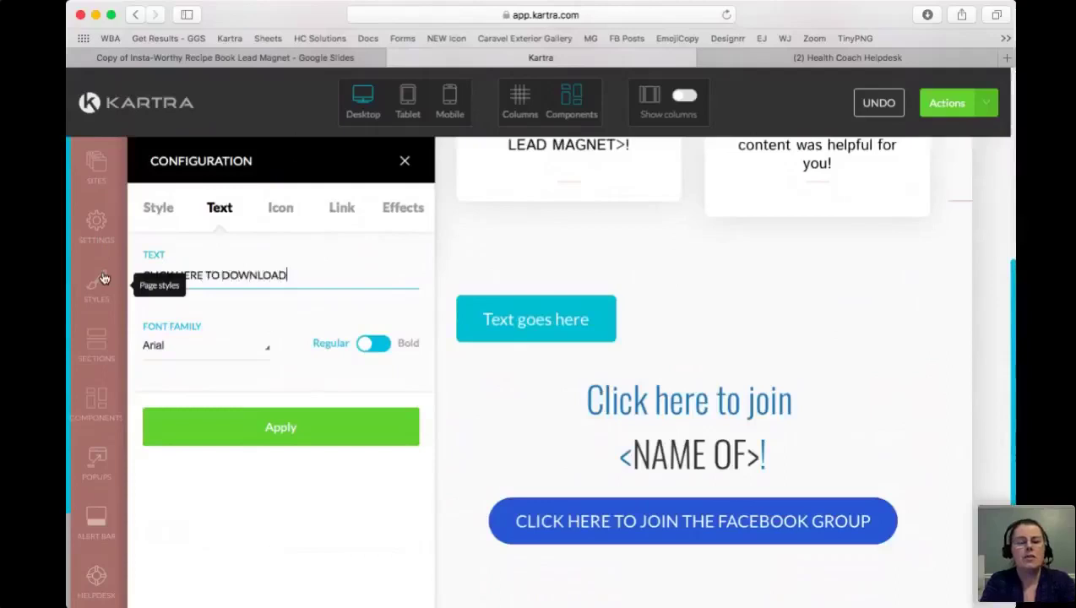
text( YOUR RECIPE BOOK)
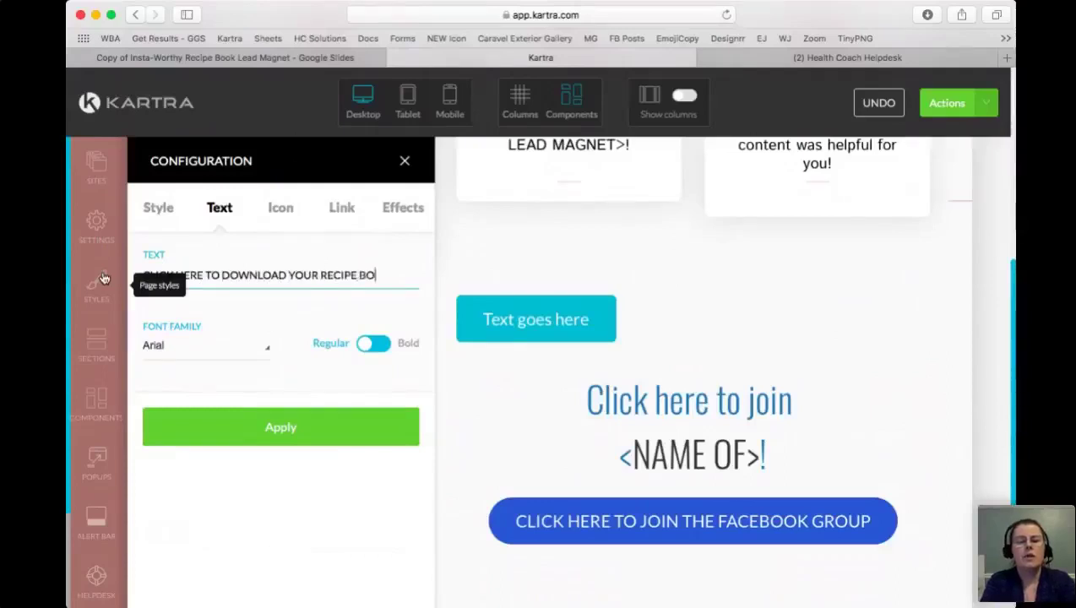
click(369, 344)
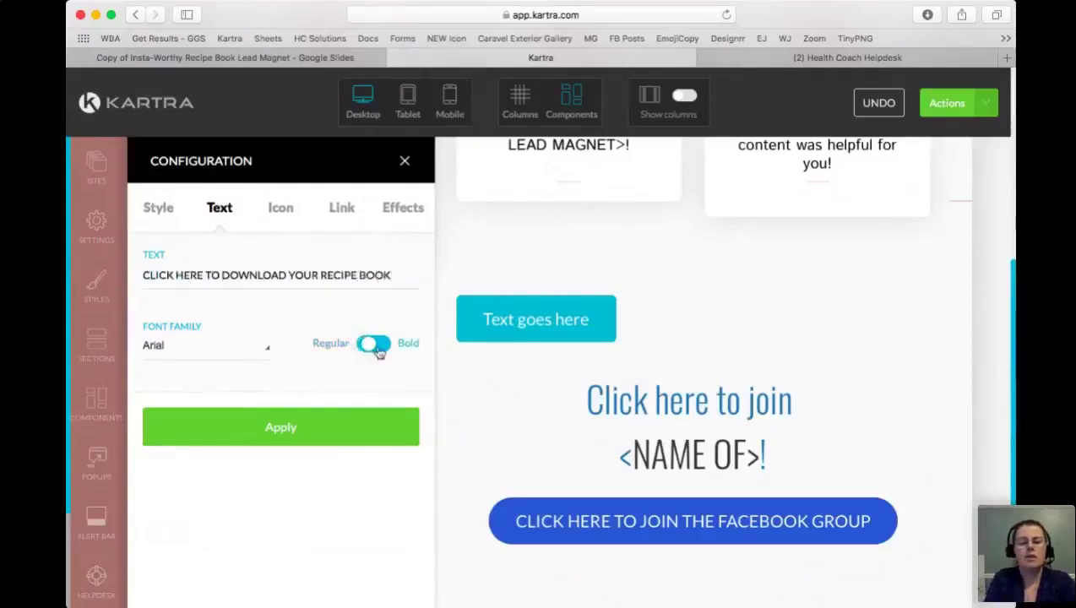
click(312, 429)
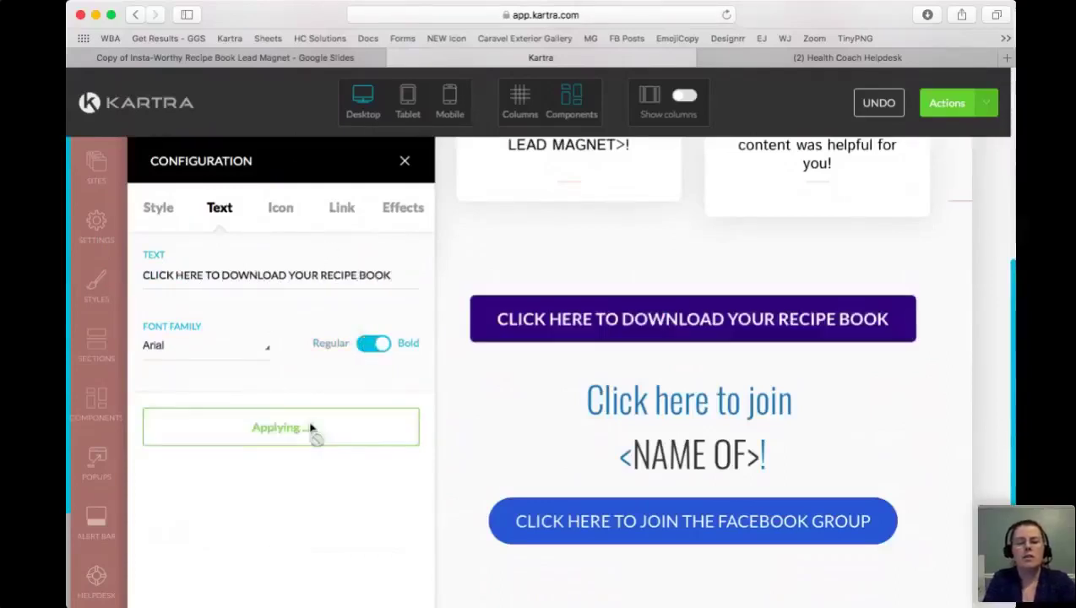
- Set the recipe book button's link to download a file, with the category "No category in particular"
click(342, 209)
scroll(281, 342, down, 5)
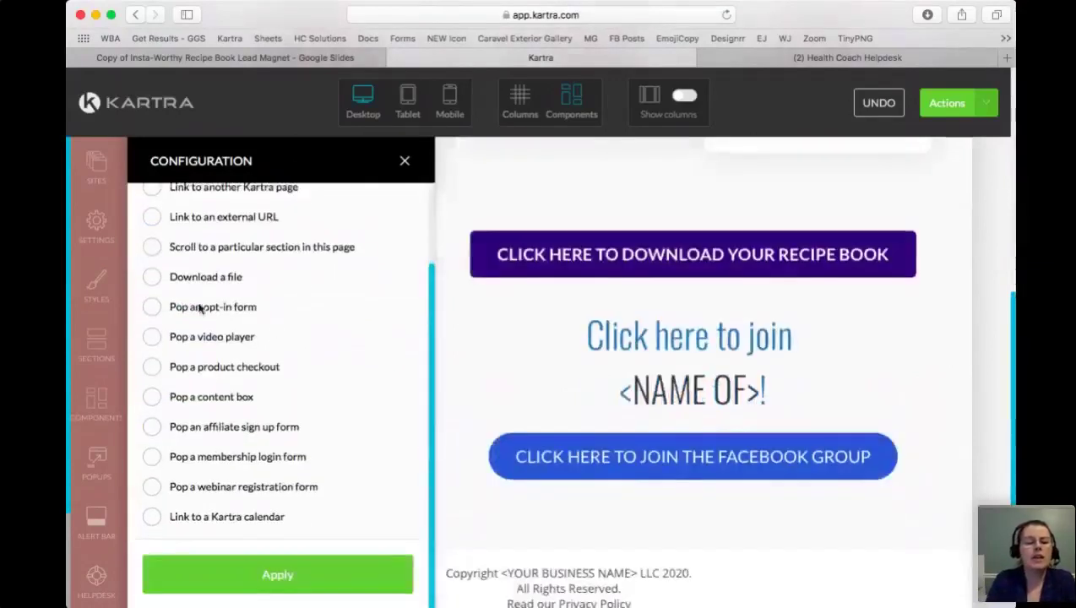
click(153, 277)
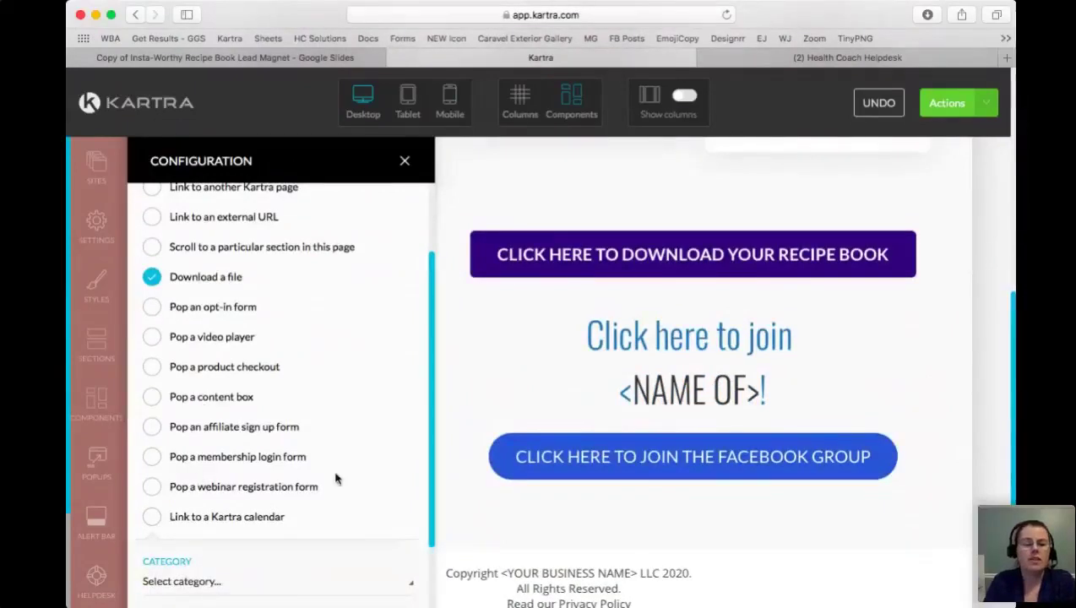
scroll(269, 315, down, 2)
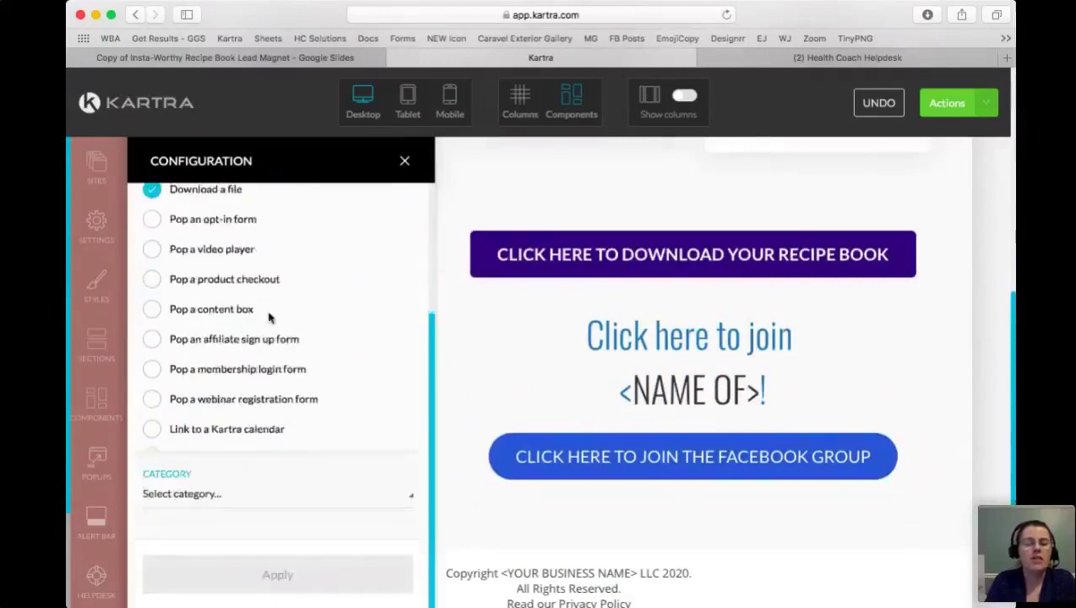
click(208, 500)
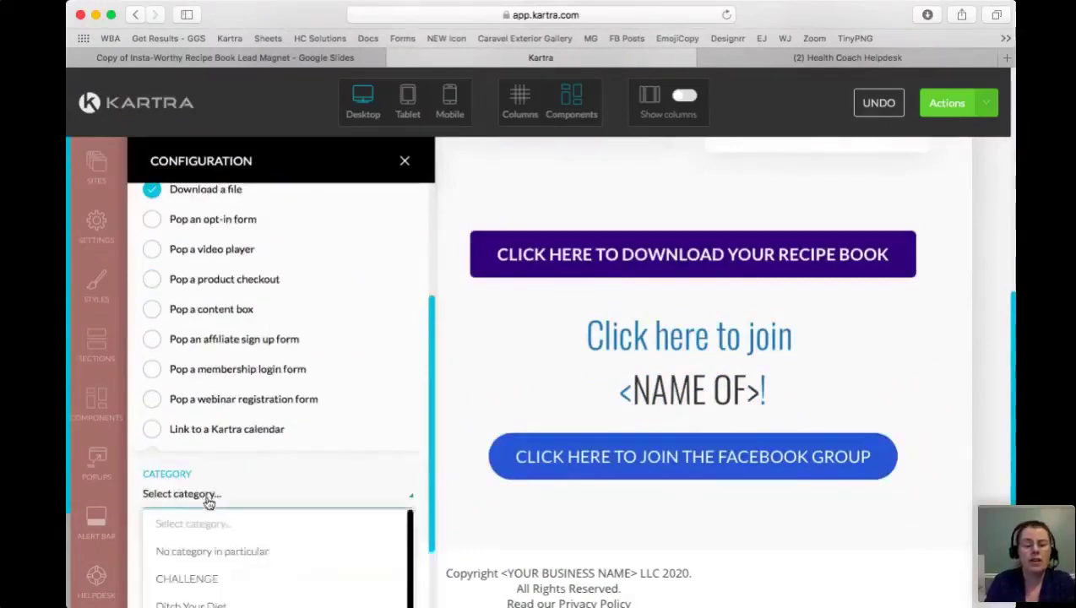
click(225, 553)
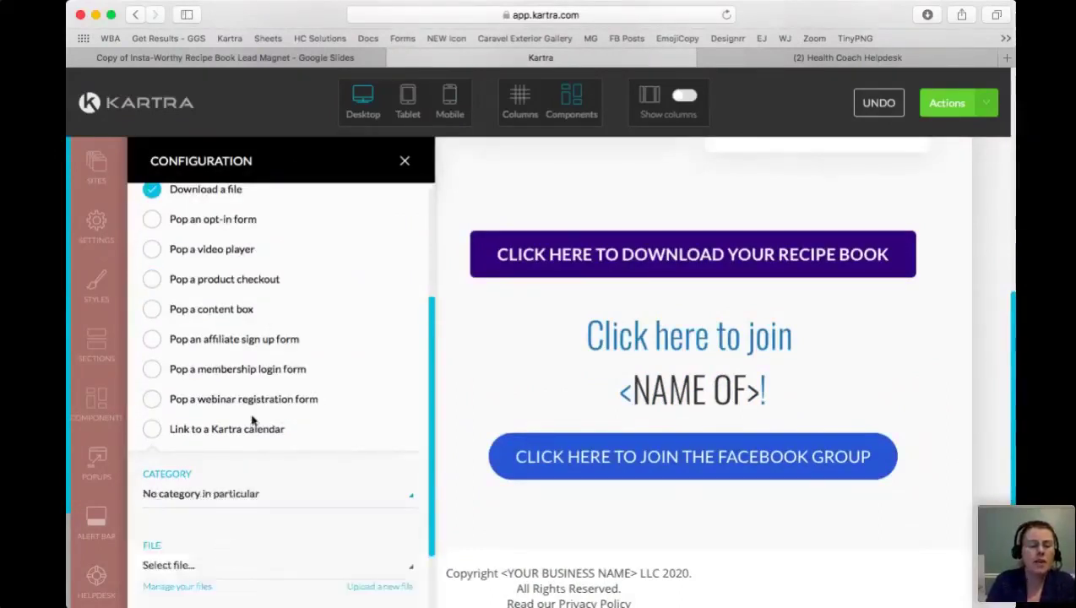
scroll(250, 414, down, 2)
click(240, 409)
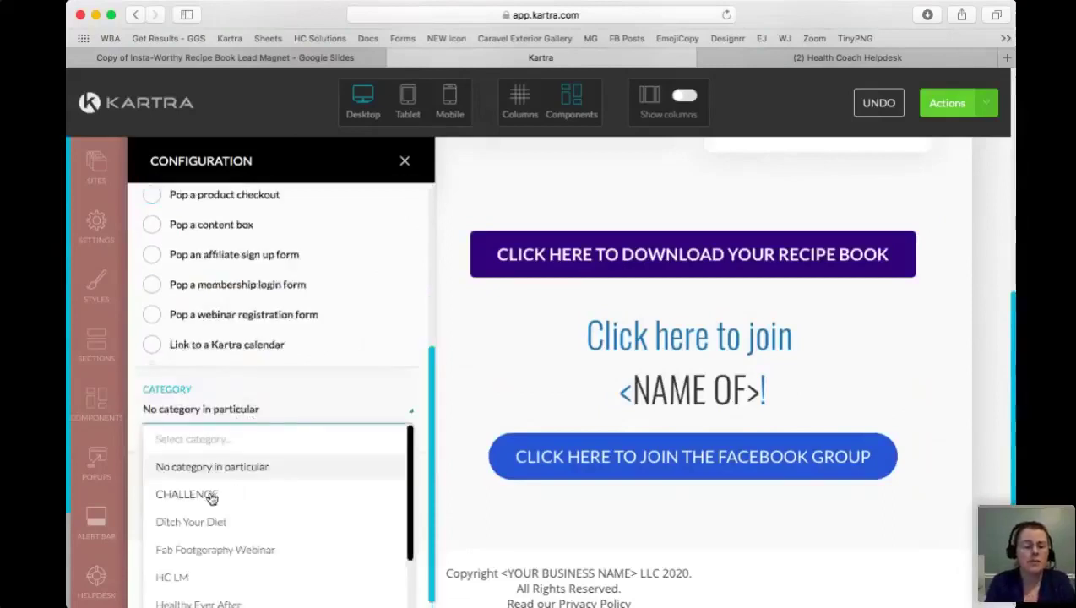
click(211, 496)
click(206, 410)
click(201, 467)
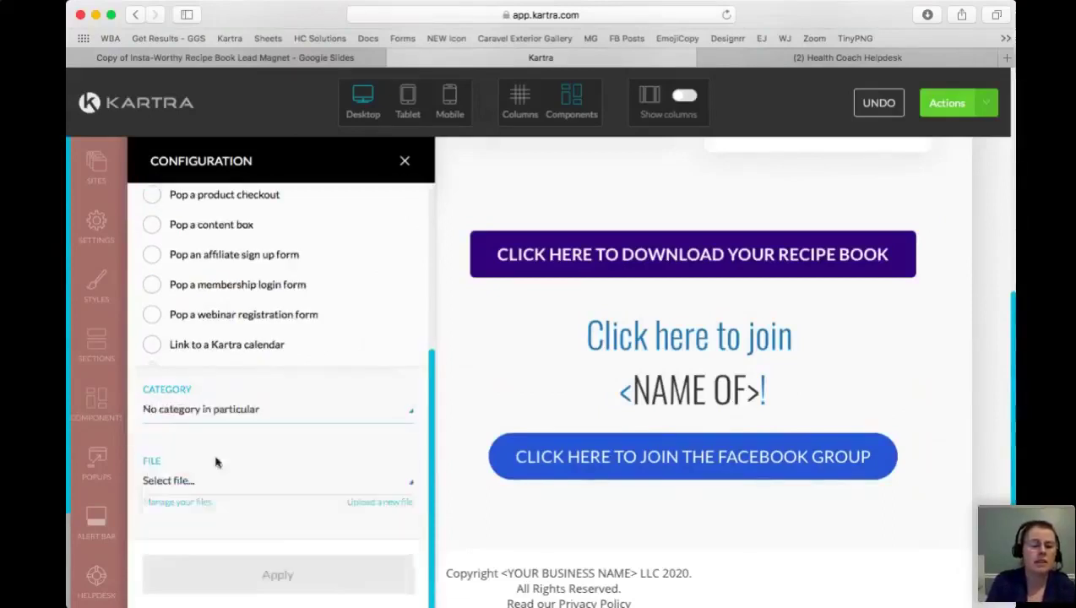
- Choose 12-Month Editorial Calendar.pdf as the button's download file, apply the link and close the configuration
click(205, 481)
scroll(212, 467, down, 1)
scroll(228, 475, down, 1)
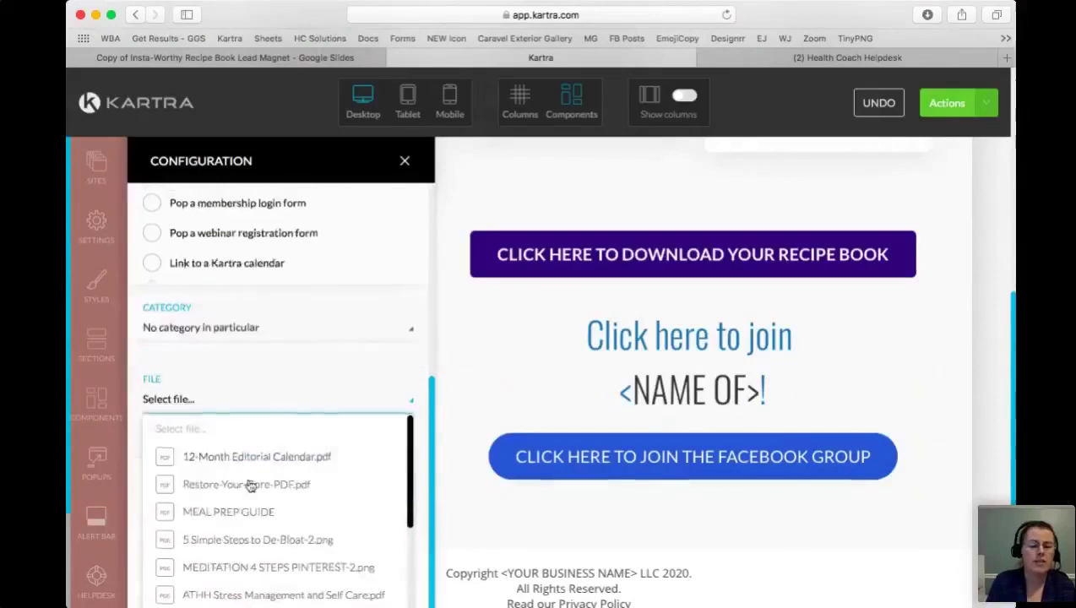
click(251, 455)
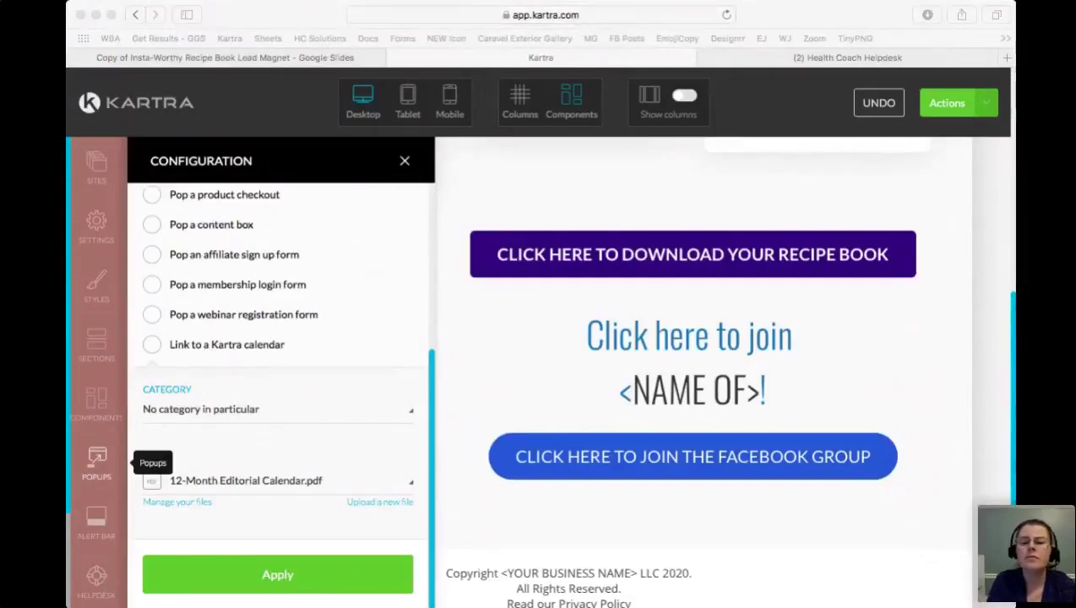
click(860, 344)
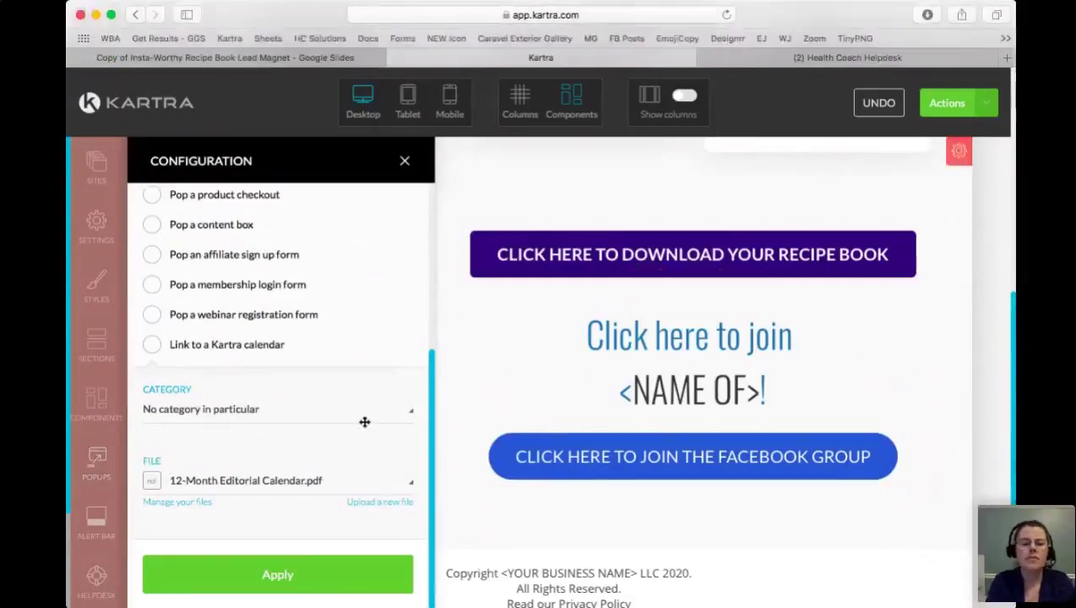
click(269, 580)
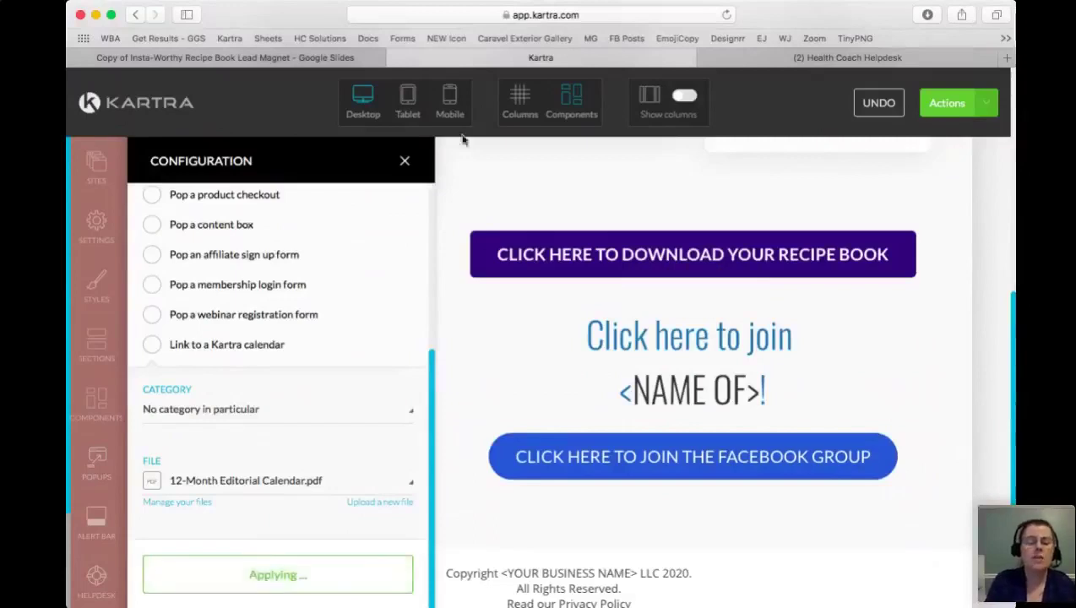
click(405, 163)
- Examine the page around the recipe book download button, from the instruction cards to the Facebook group invitation and copyright footer
scroll(697, 307, up, 5)
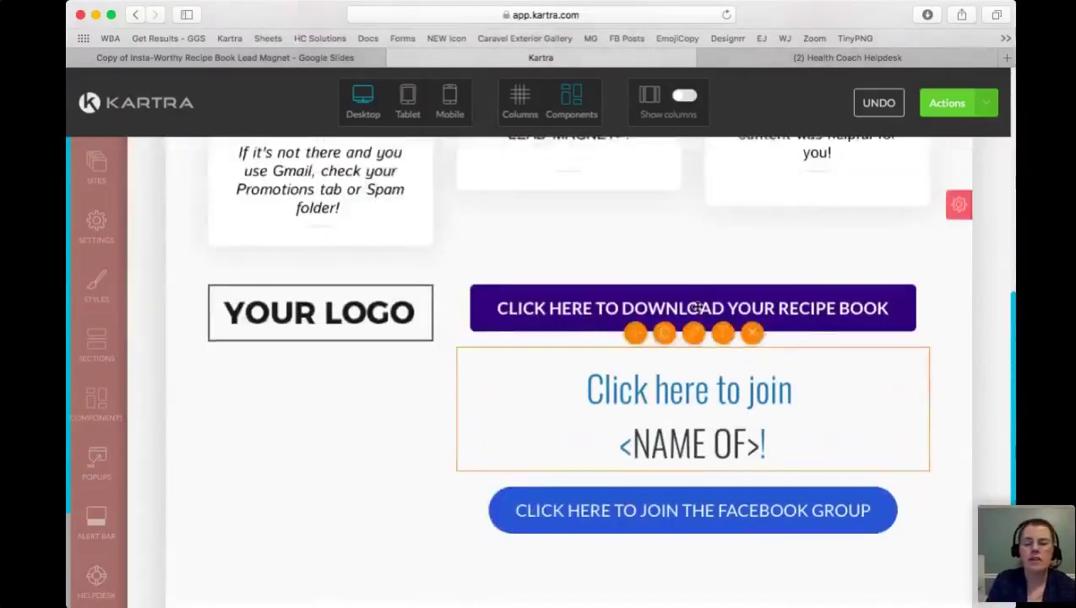
scroll(668, 377, down, 10)
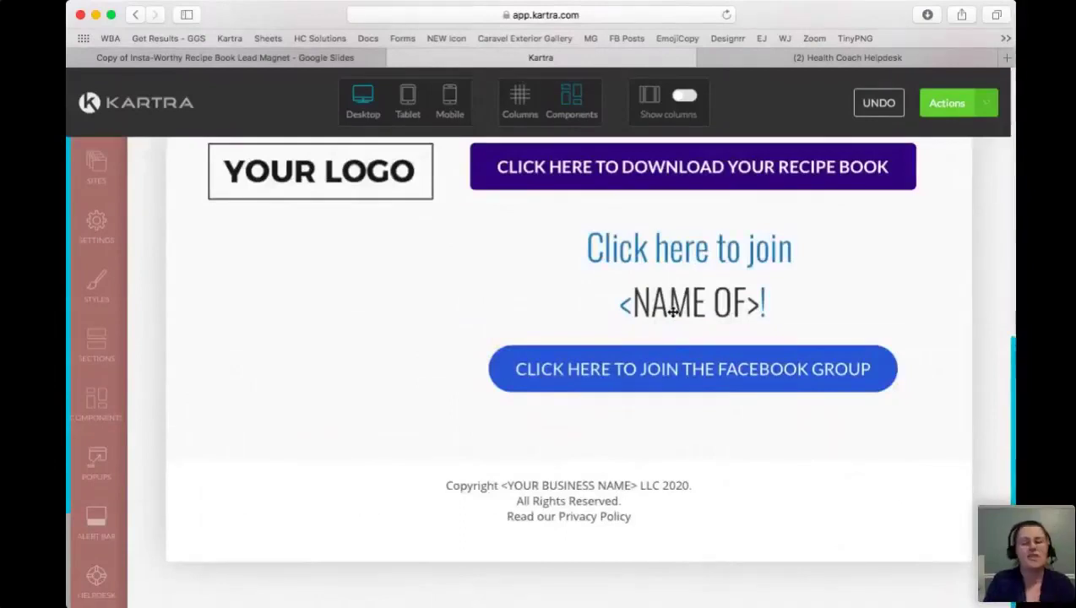
mouse_move(641, 264)
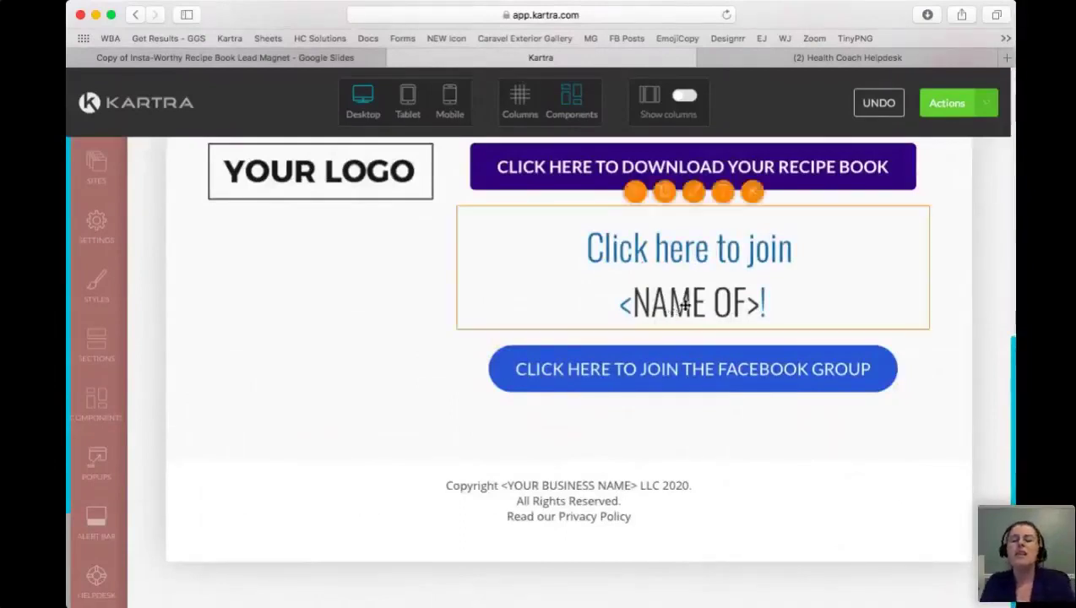
mouse_move(667, 377)
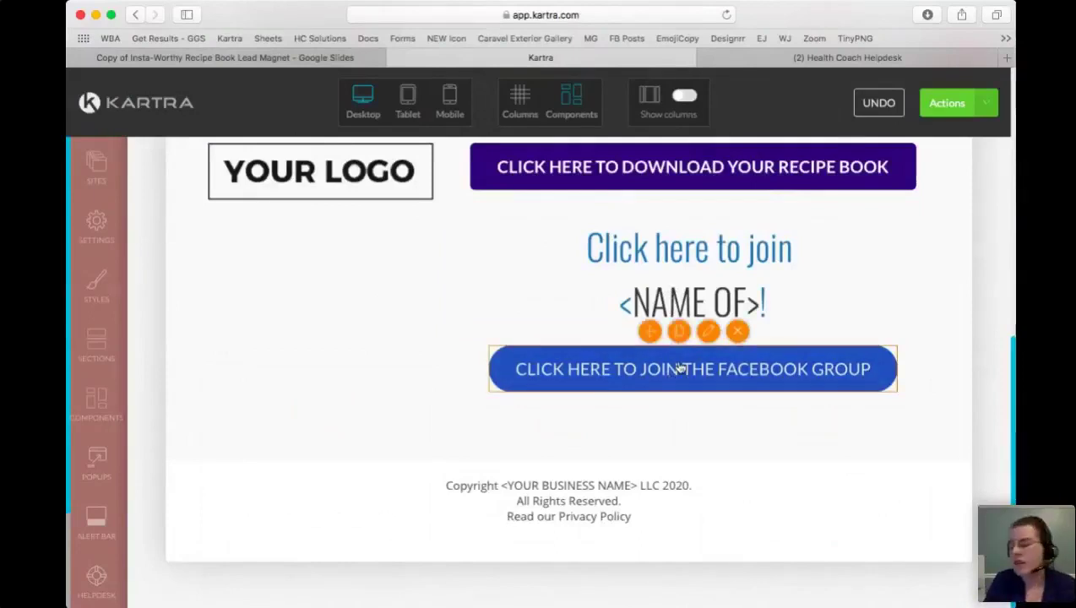
mouse_move(676, 230)
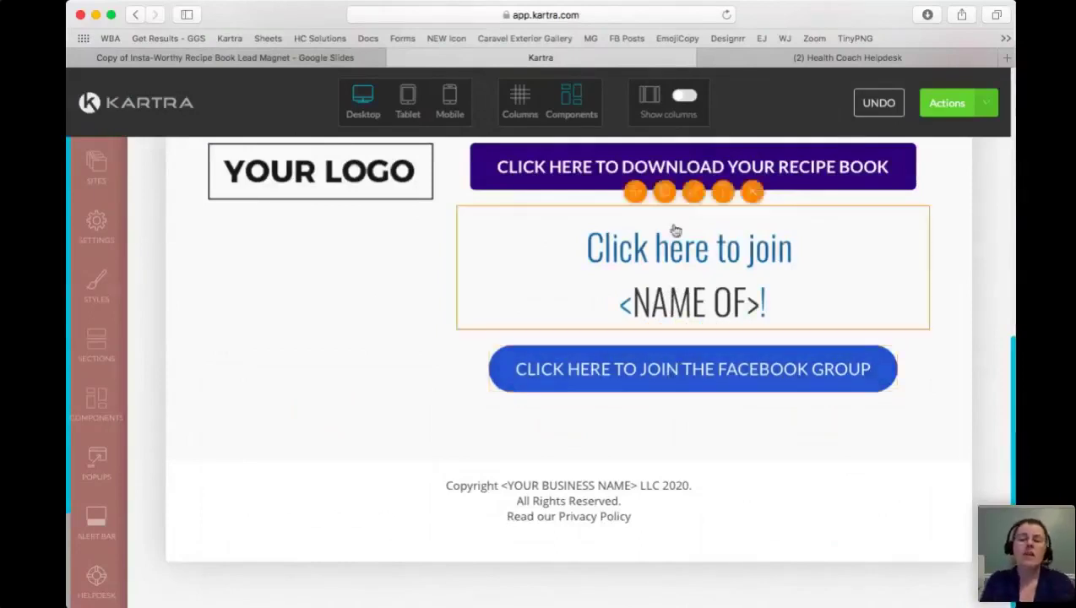
scroll(676, 230, up, 4)
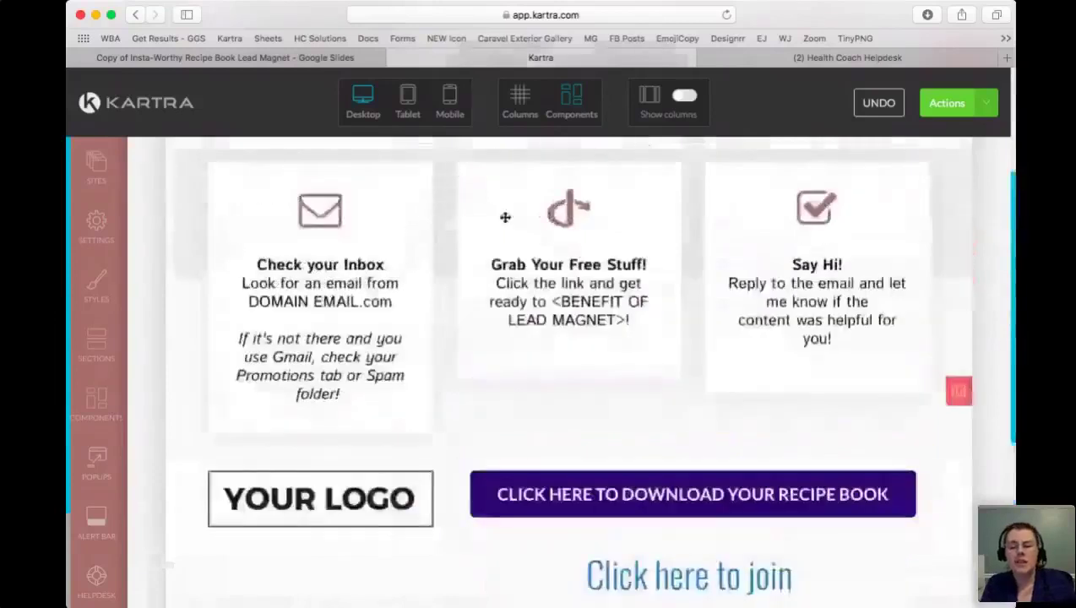
scroll(505, 217, up, 3)
scroll(550, 350, down, 3)
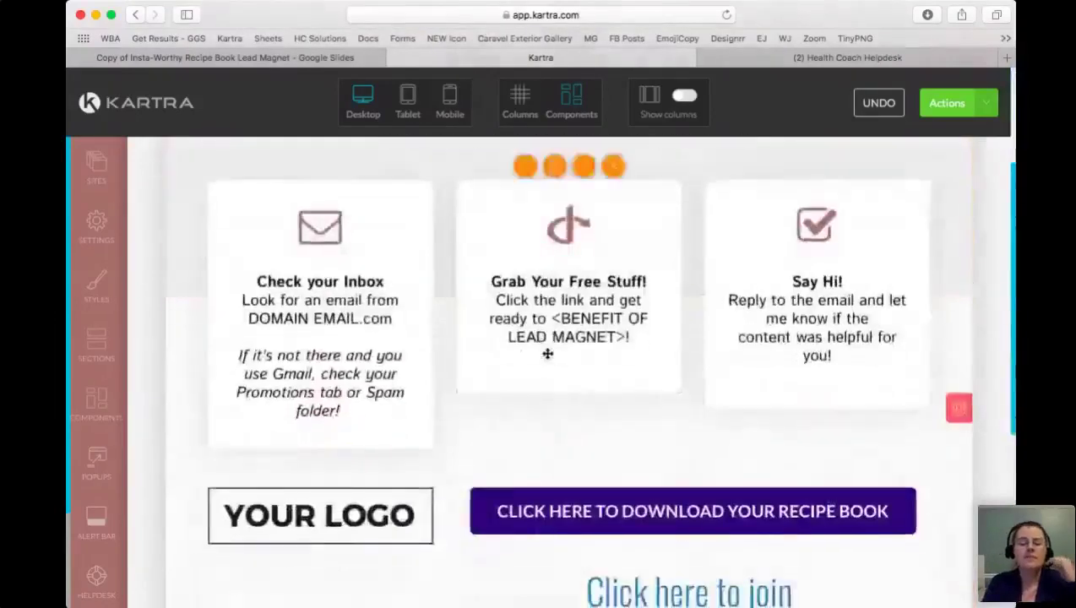
scroll(548, 354, down, 5)
mouse_move(727, 268)
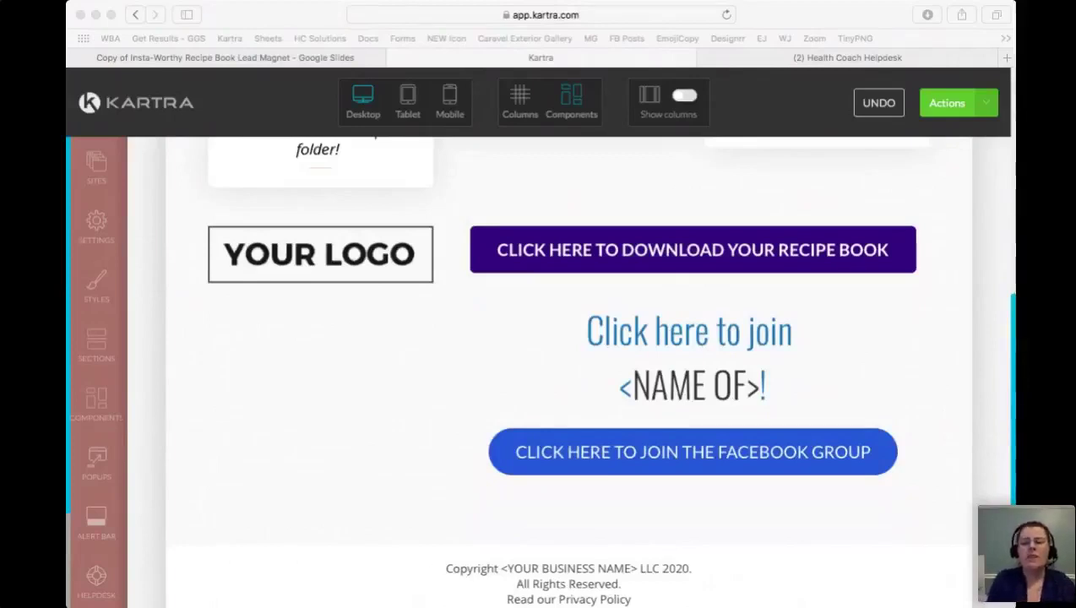
click(865, 346)
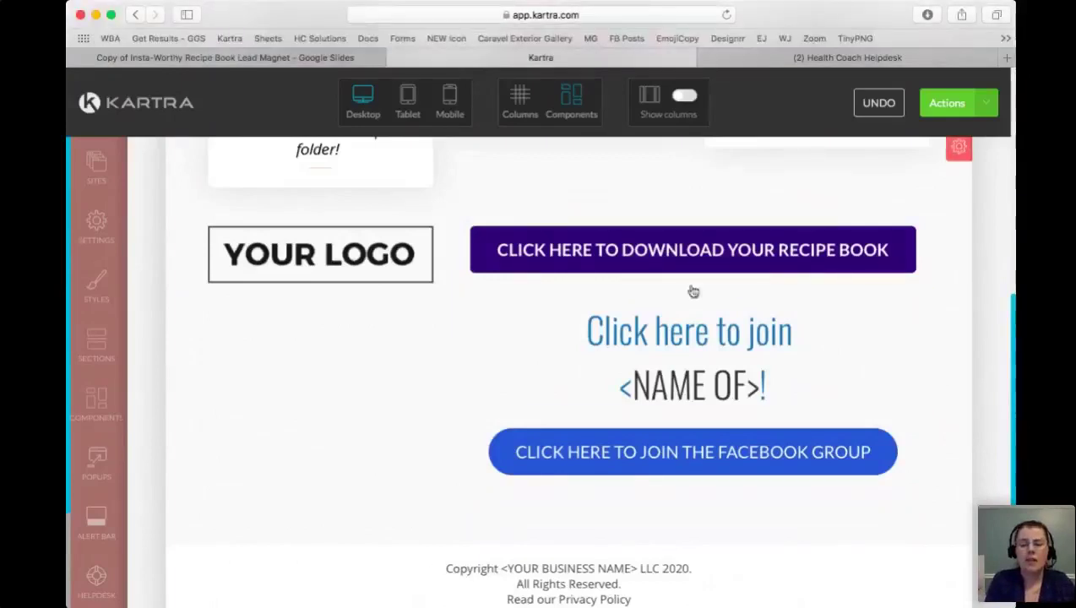
- Publish the OPT IN TY page live, close the publishing options without getting a link, and return to the dashboard
scroll(760, 304, up, 15)
click(946, 103)
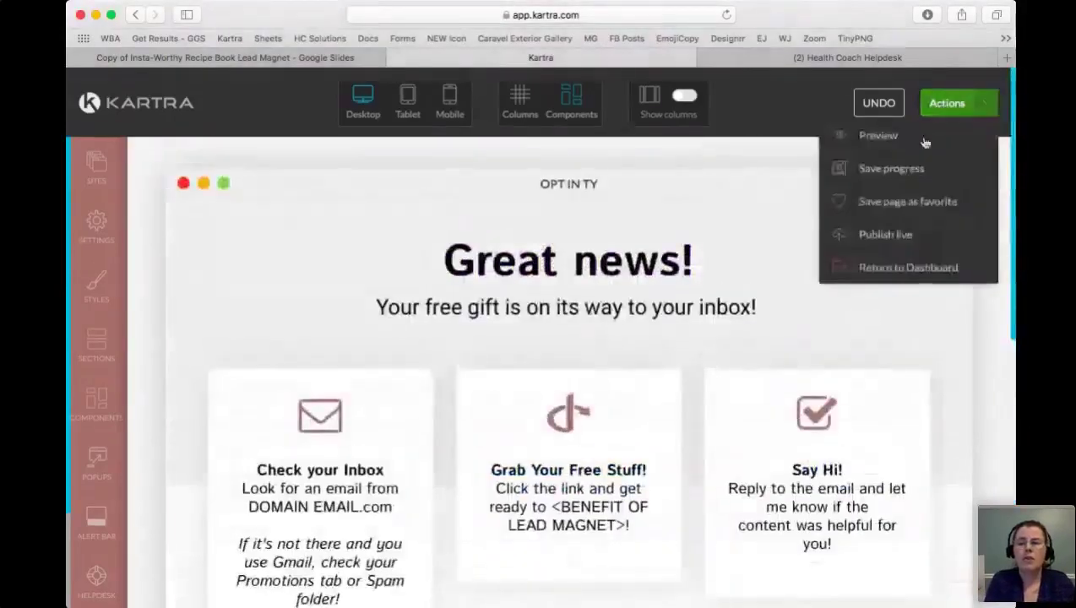
click(887, 236)
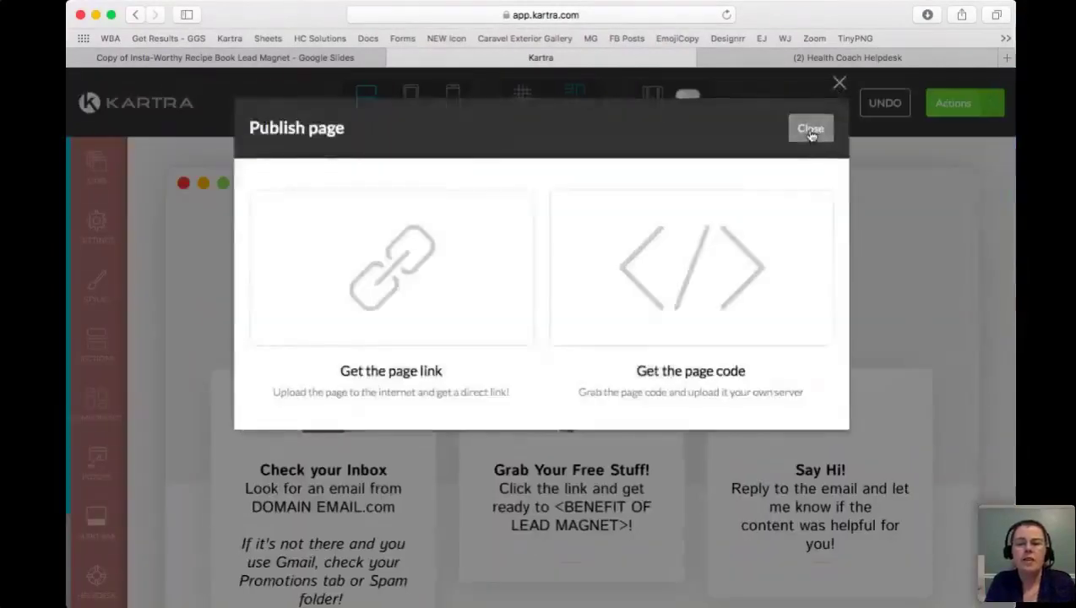
click(811, 131)
click(957, 103)
click(899, 273)
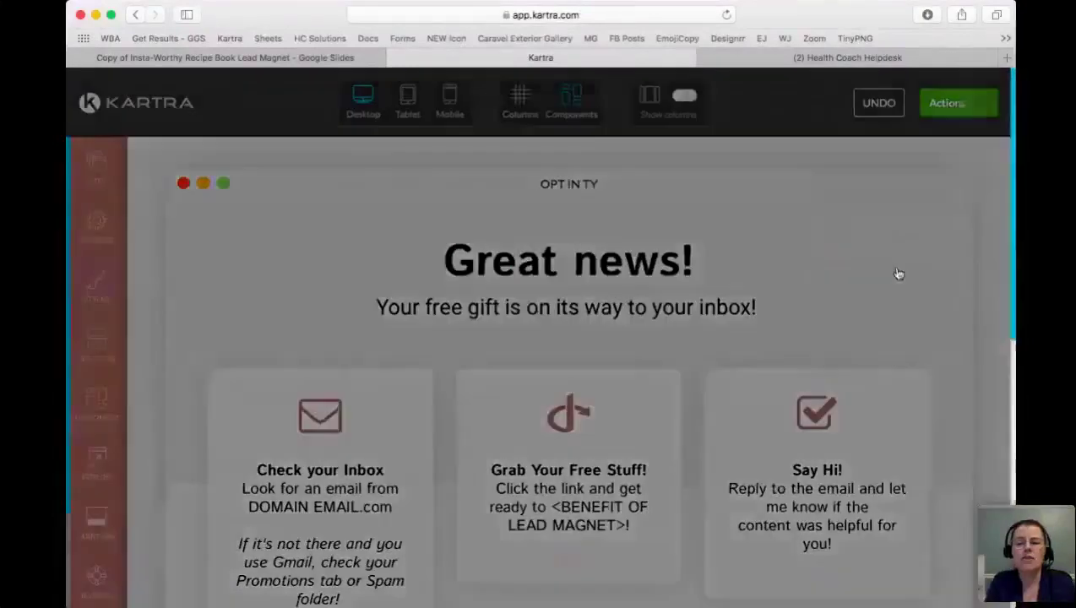
click(680, 128)
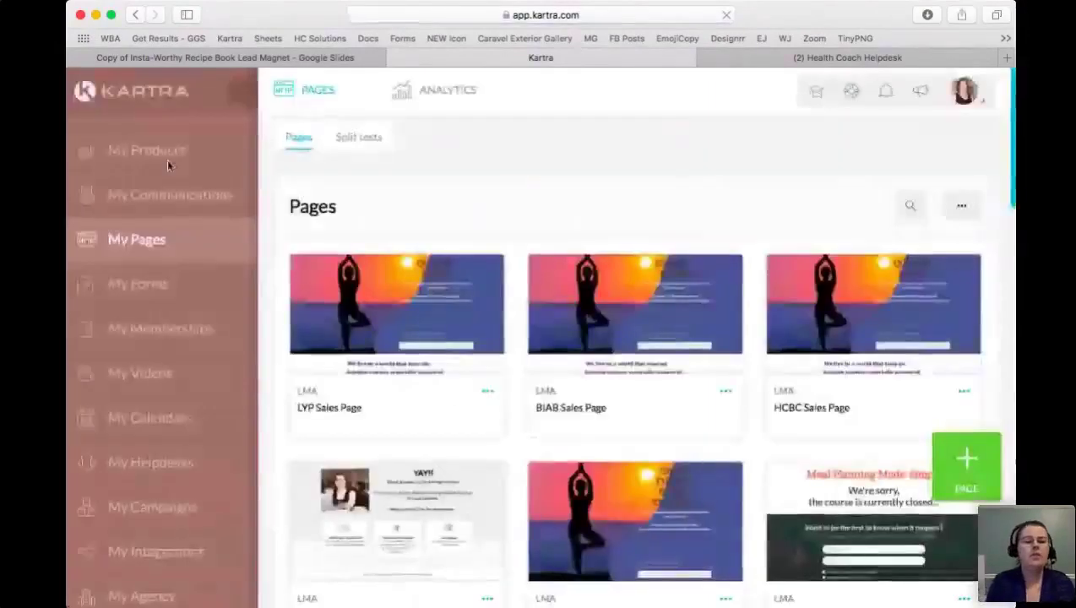
- Find the LM Social Media Posts page in the pages list and open it for editing
scroll(460, 370, down, 5)
scroll(531, 317, down, 5)
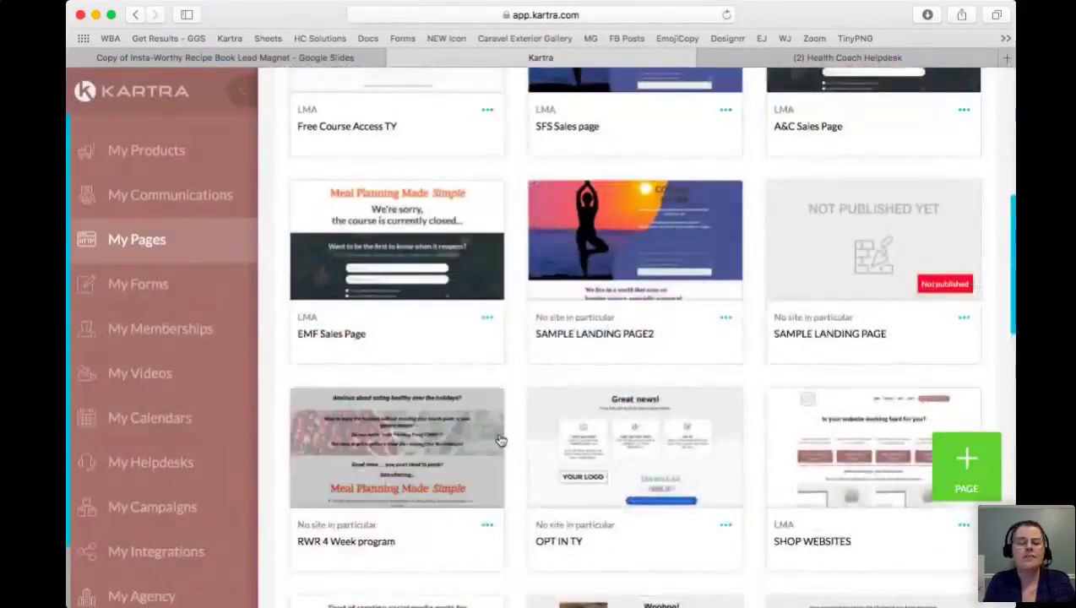
scroll(500, 440, down, 4)
scroll(500, 440, down, 6)
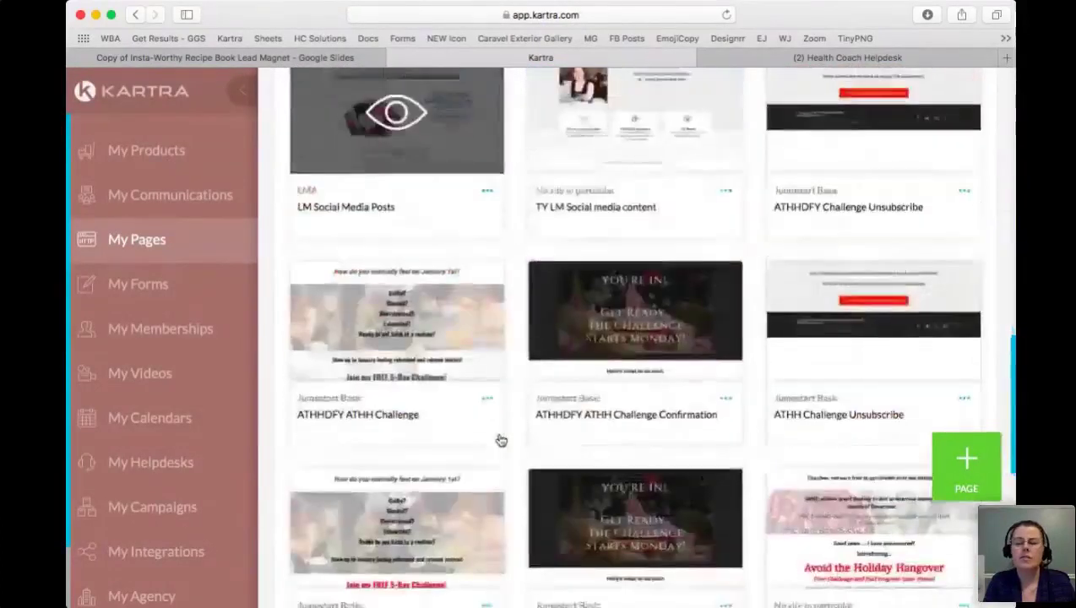
scroll(448, 231, up, 1)
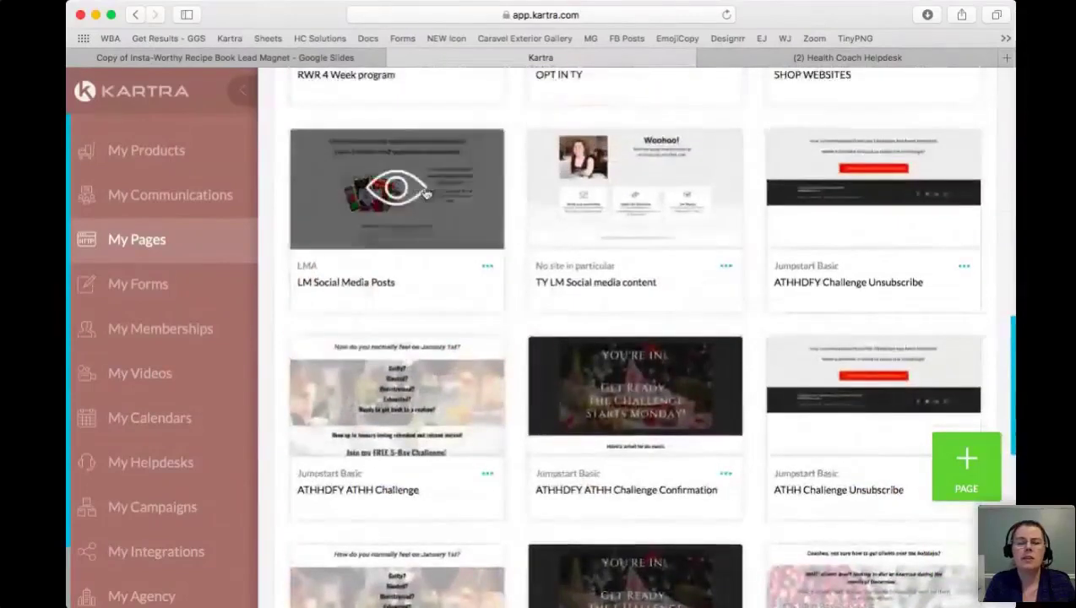
click(488, 266)
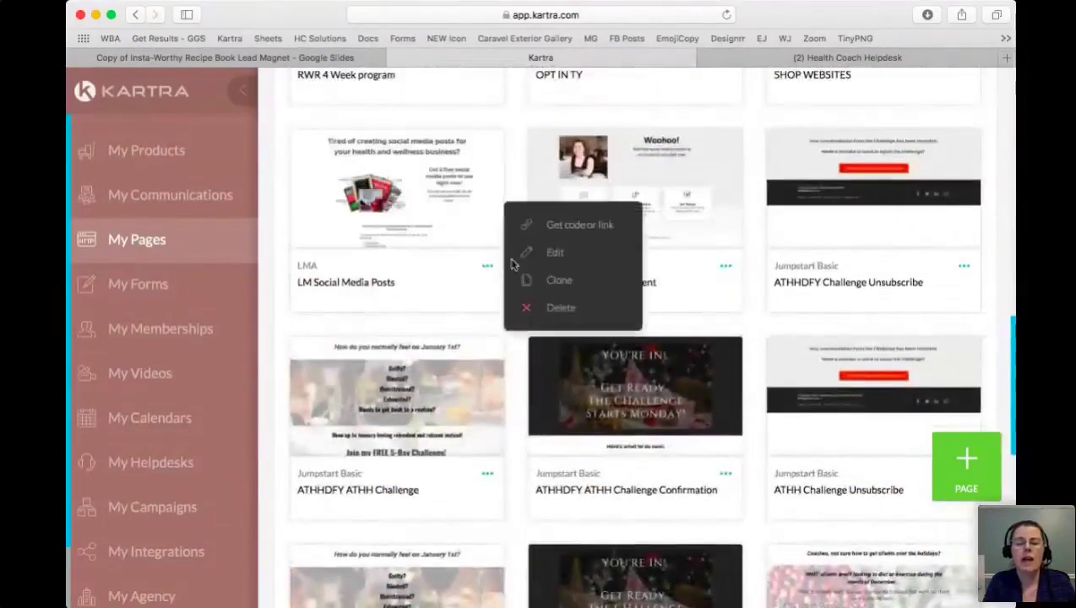
click(553, 253)
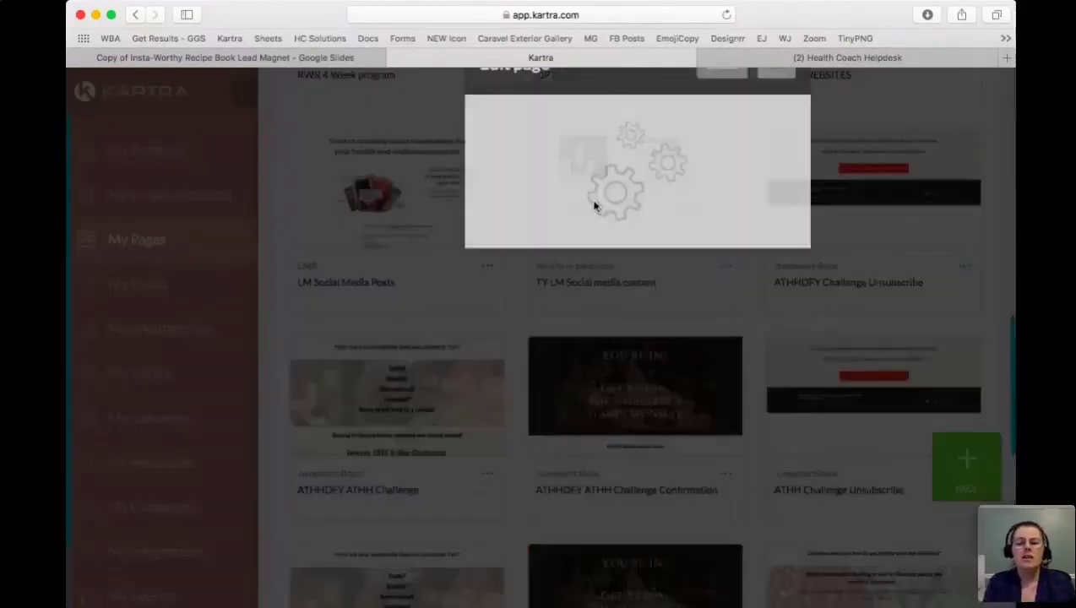
click(776, 132)
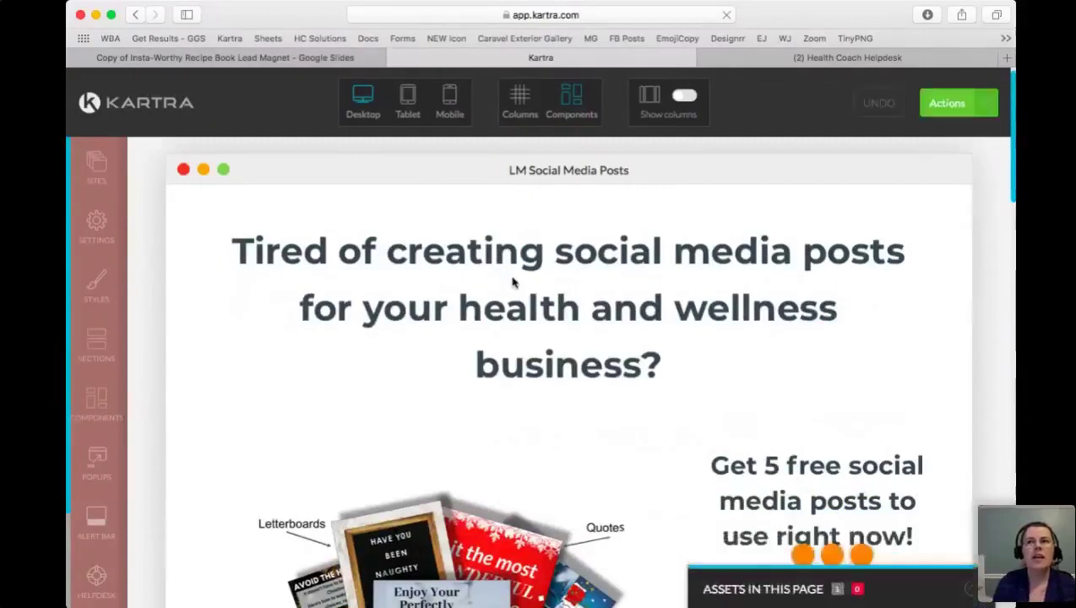
- Examine the LM Social Media Posts page from its headline to the opt-in form, and return to the dashboard
mouse_move(511, 276)
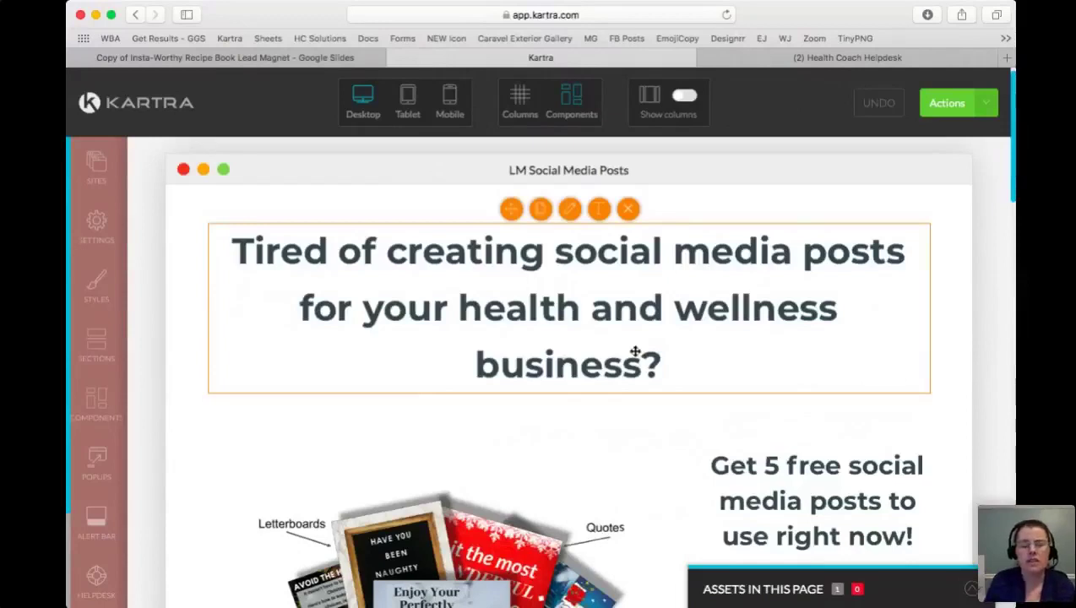
scroll(635, 351, down, 5)
scroll(591, 342, down, 1)
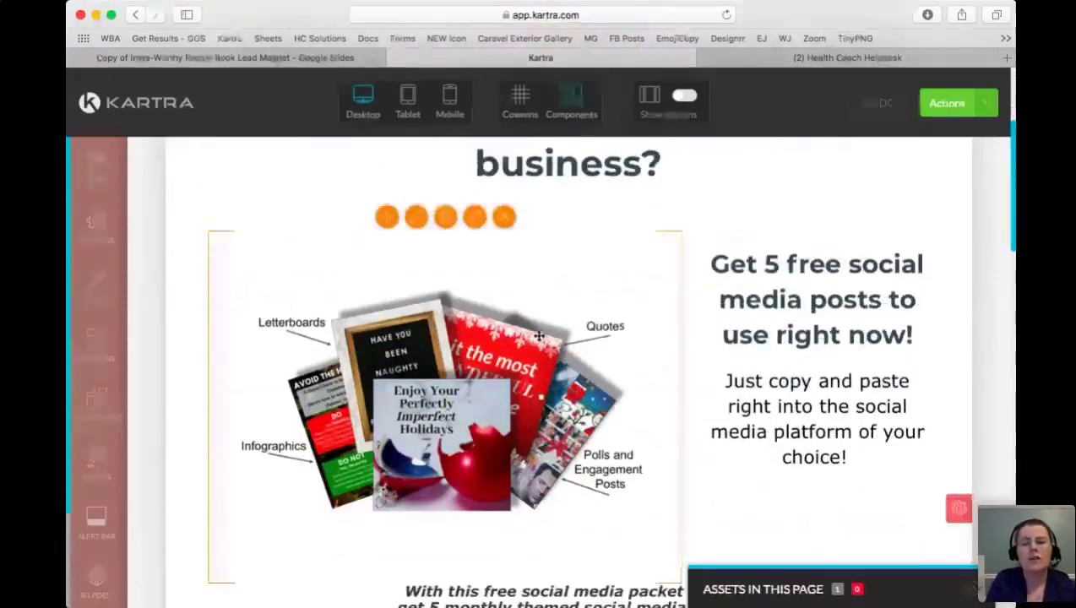
scroll(668, 456, down, 5)
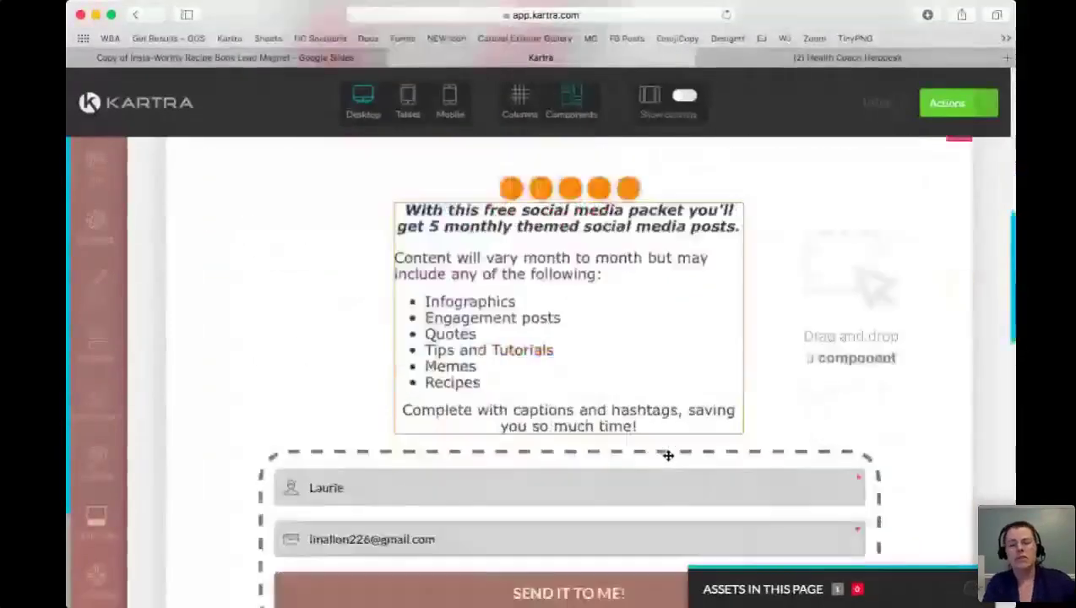
scroll(668, 456, down, 1)
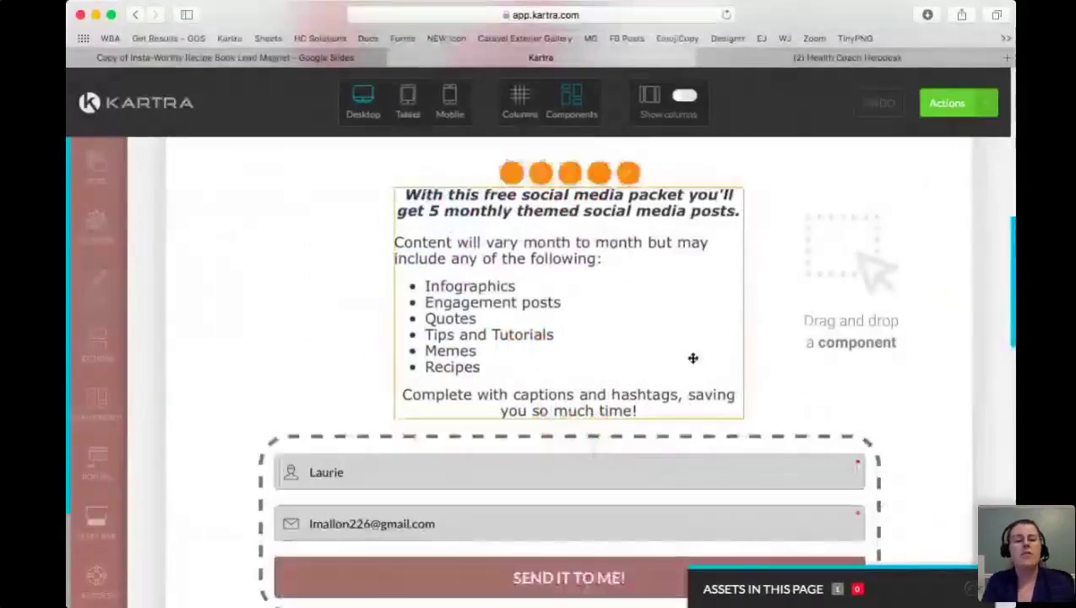
scroll(684, 425, up, 10)
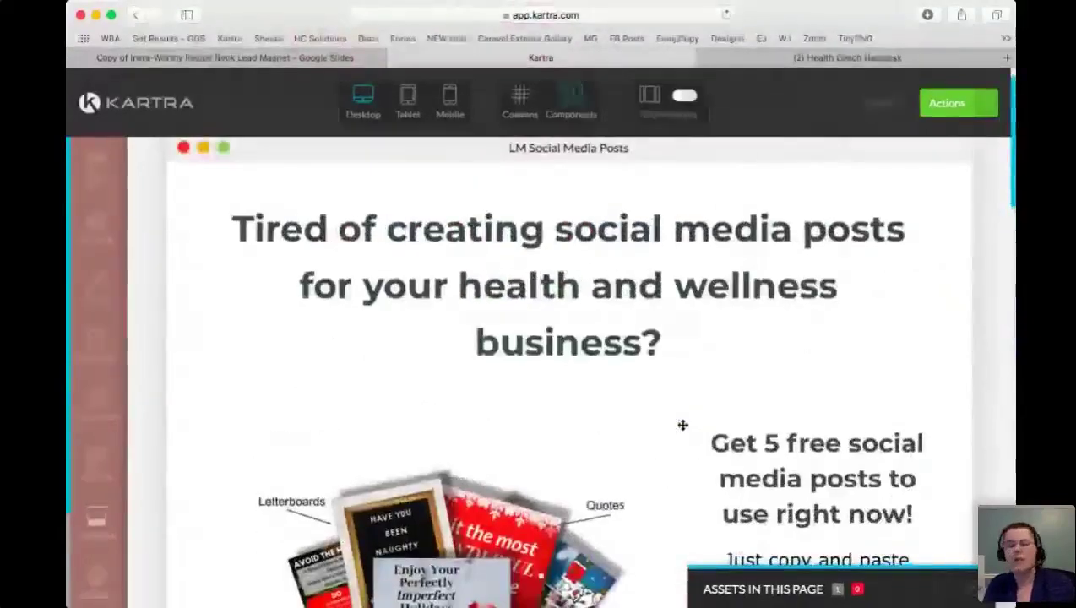
click(955, 108)
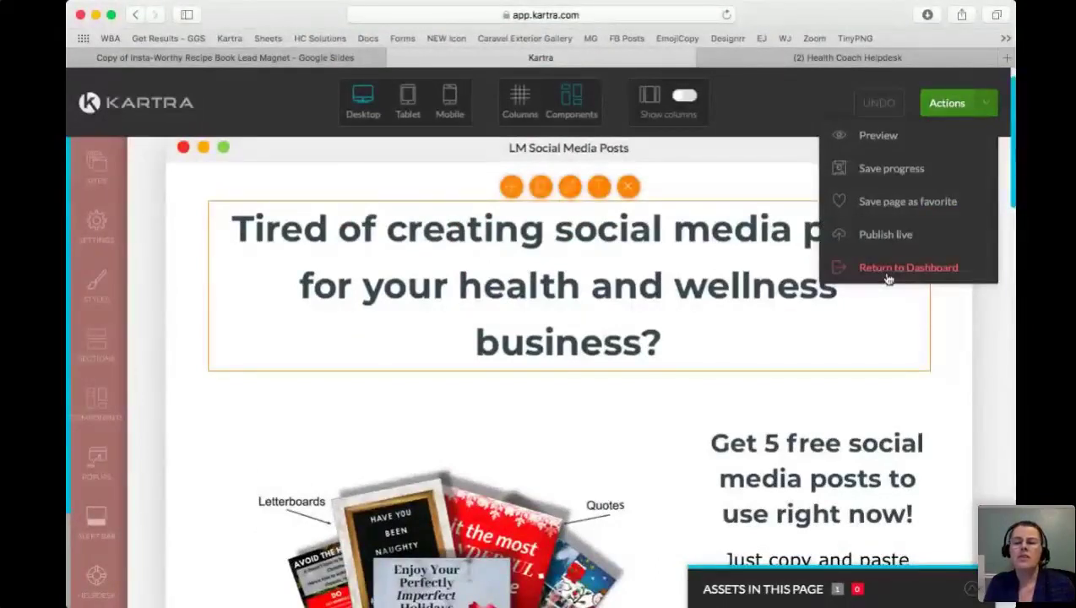
drag(777, 428, 601, 197)
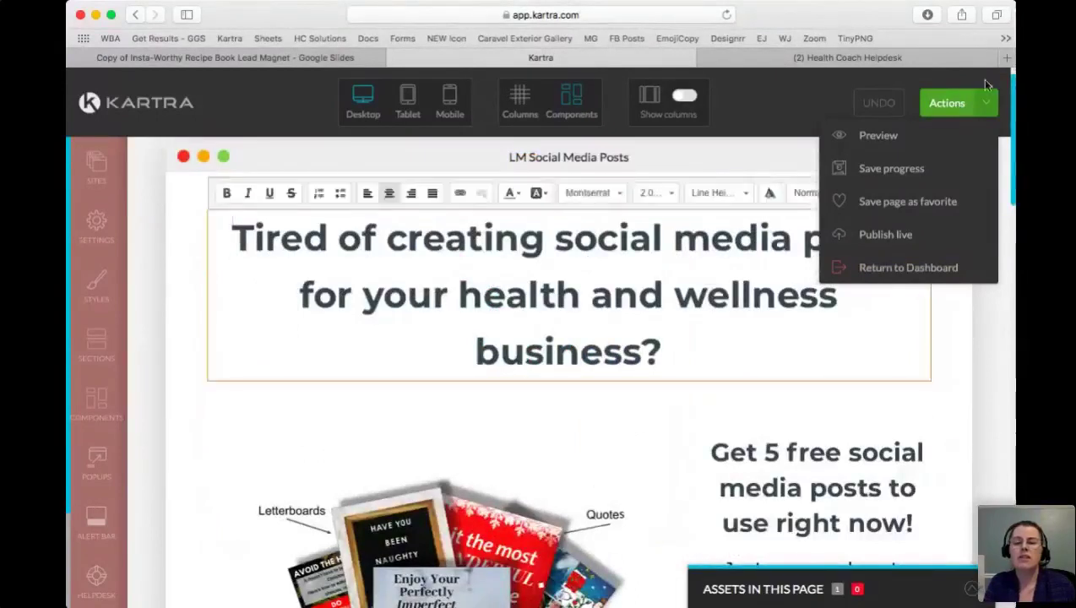
click(934, 107)
click(934, 106)
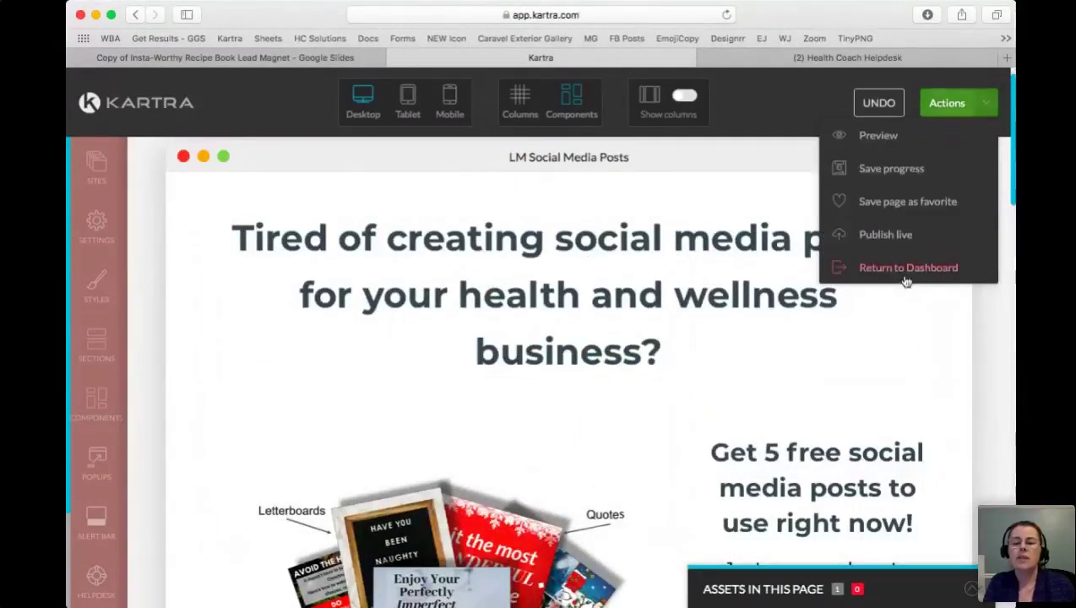
click(902, 268)
click(681, 135)
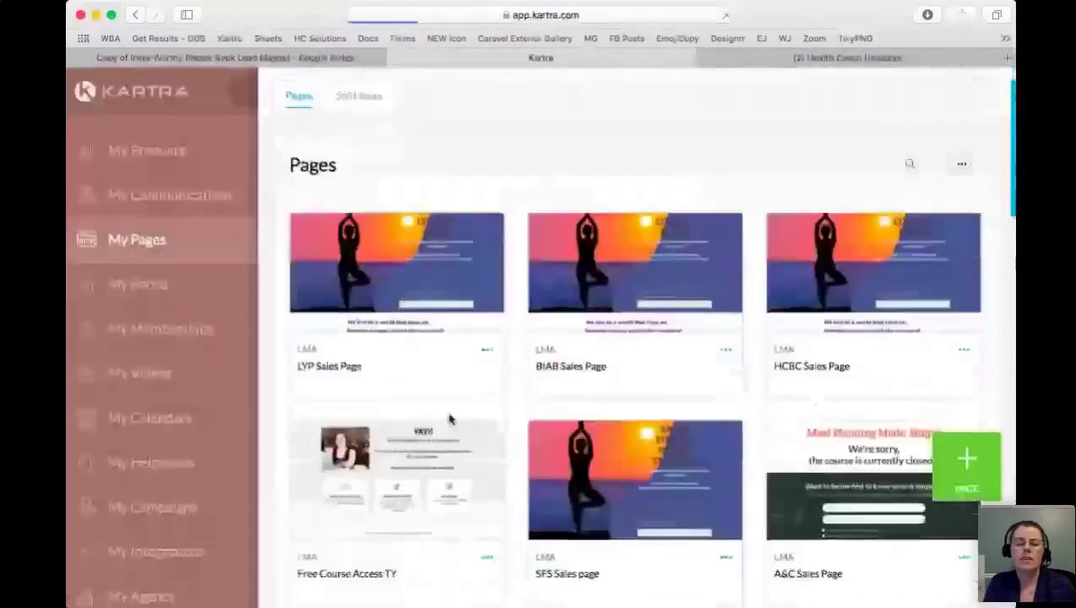
- Clone the LM Social Media Posts page from the pages list and open the copy in the editor
scroll(449, 418, down, 10)
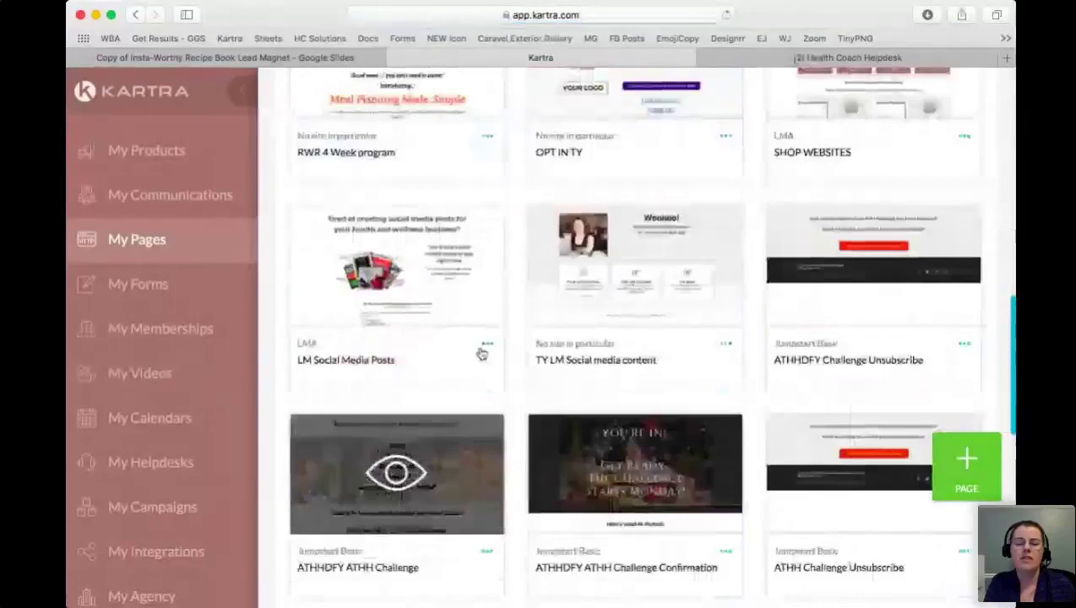
click(488, 343)
click(558, 360)
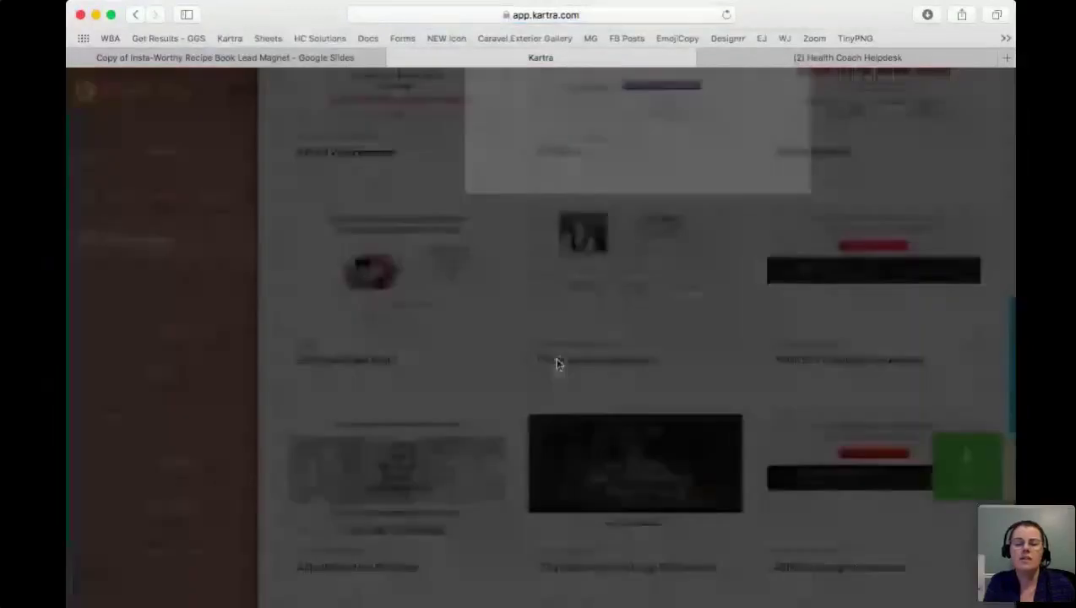
click(771, 129)
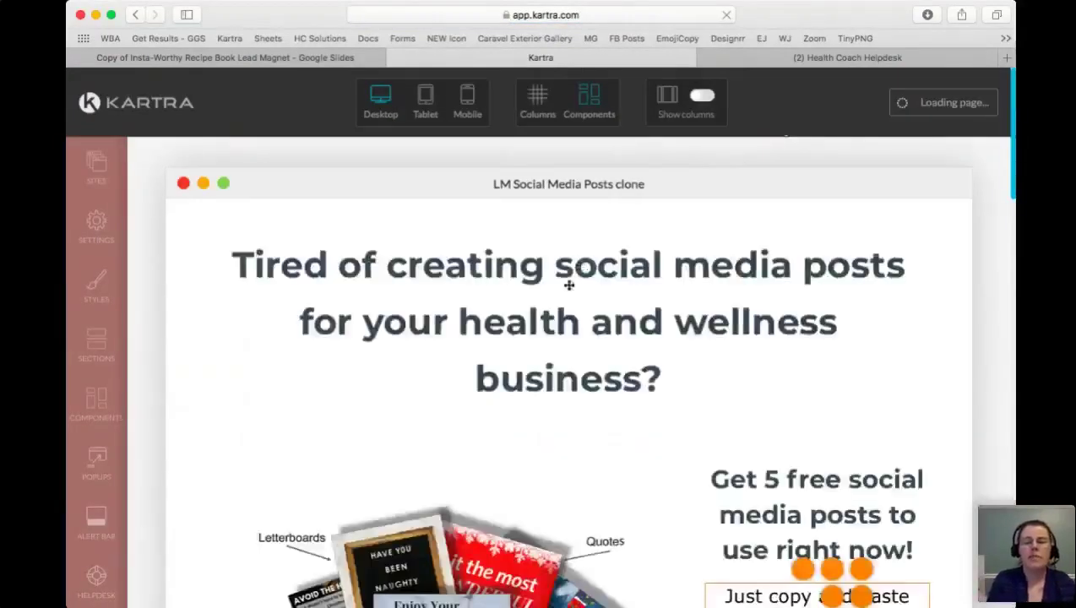
- Replace the cloned page's main headline with "LOOKING FOR HEALTHY RECIPES"
mouse_move(569, 285)
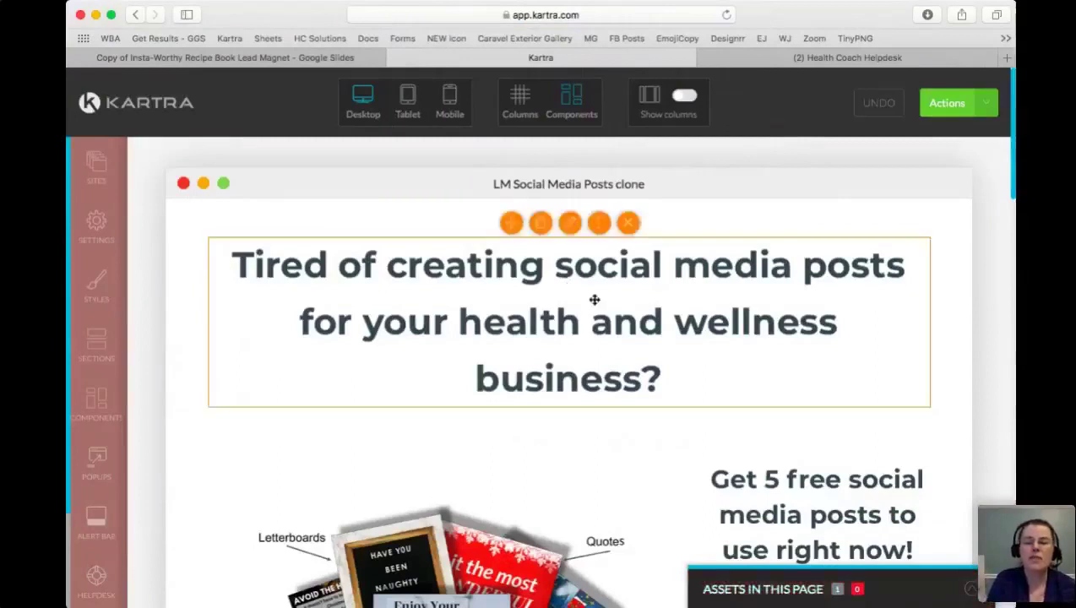
click(601, 228)
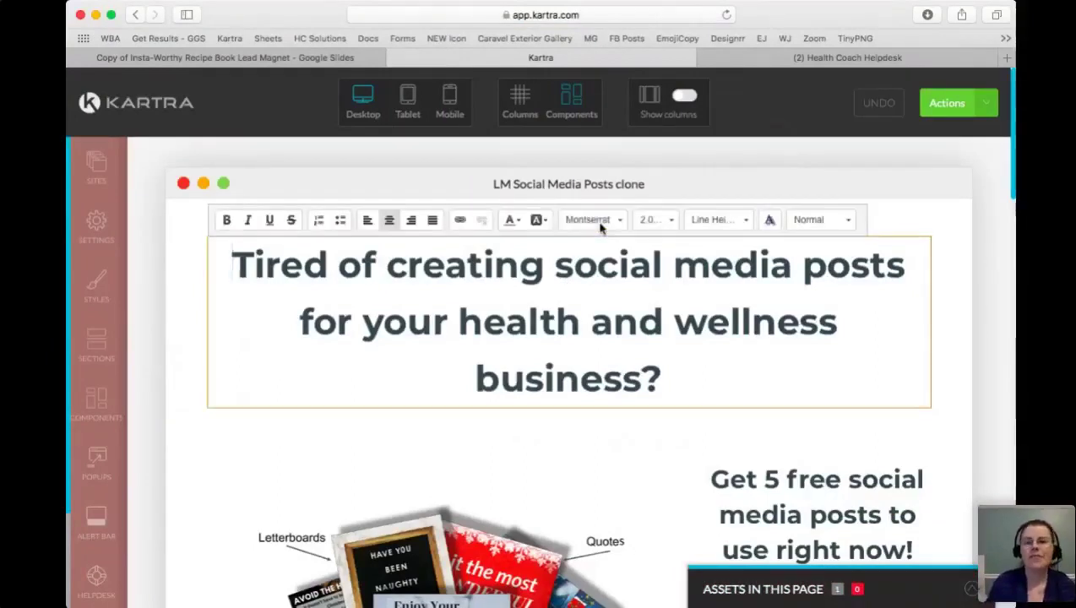
click(670, 386)
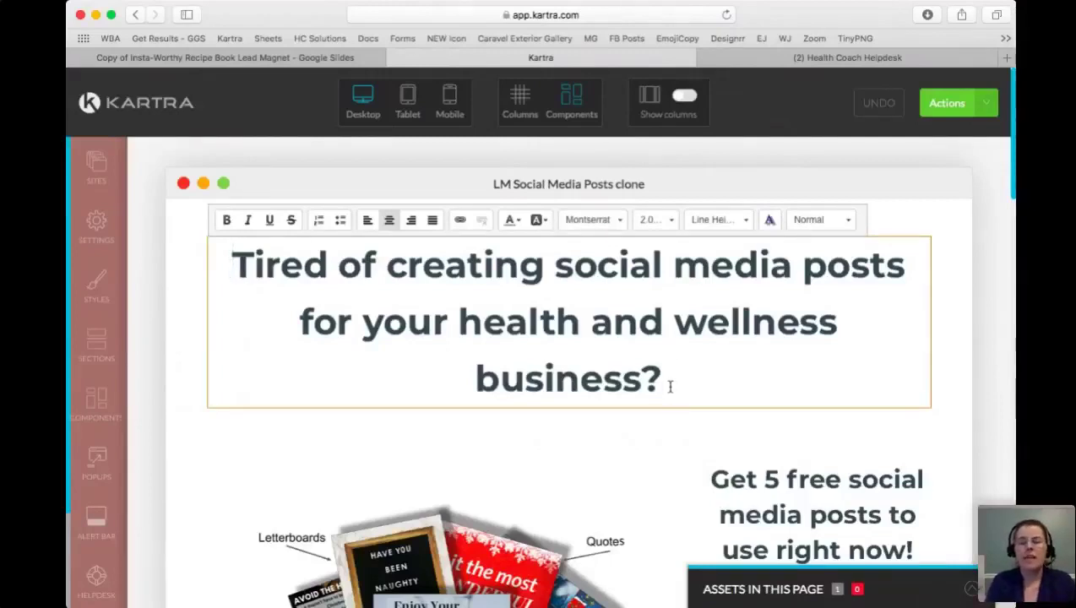
drag(670, 386, 235, 252)
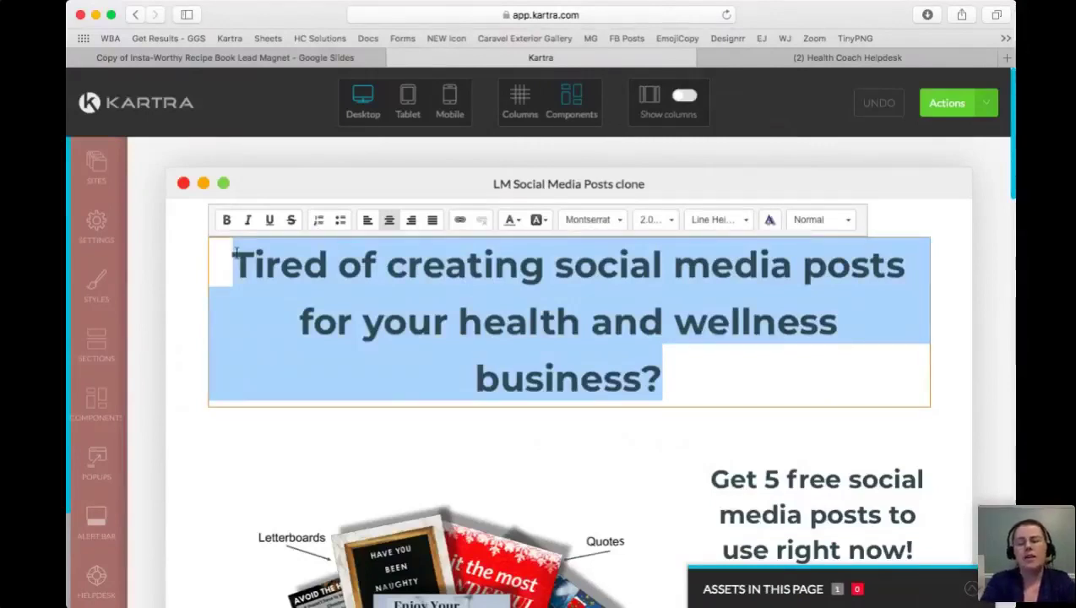
text(N)
text(OOKING FOR )
text(HEALTHY RECIPE)
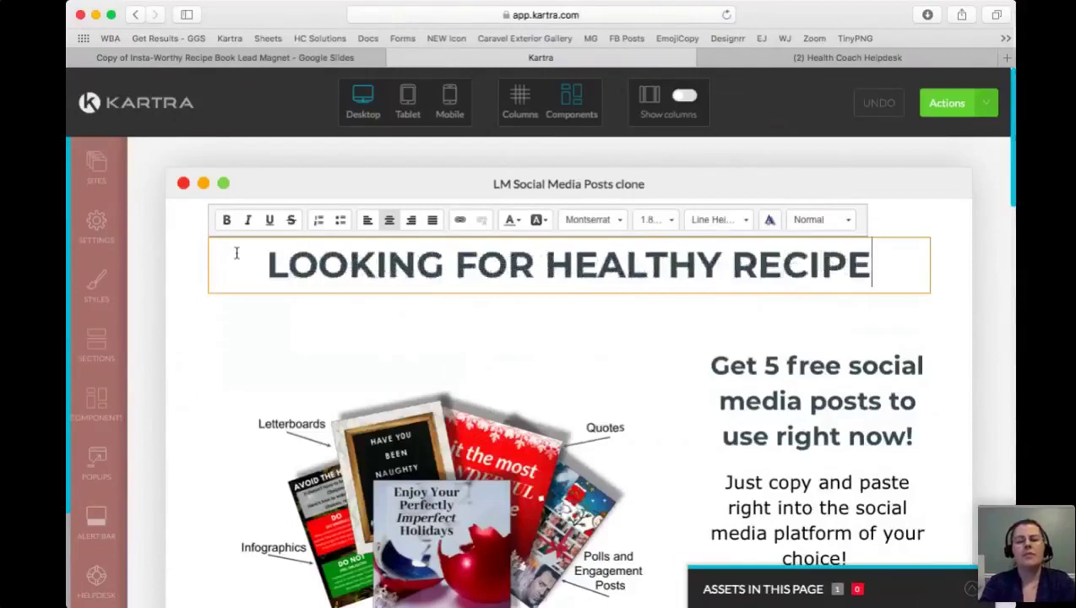
text(S)
- Reword the subheading beside the mockup image to "Get MY FREE recipe guide right now!"
scroll(585, 440, down, 3)
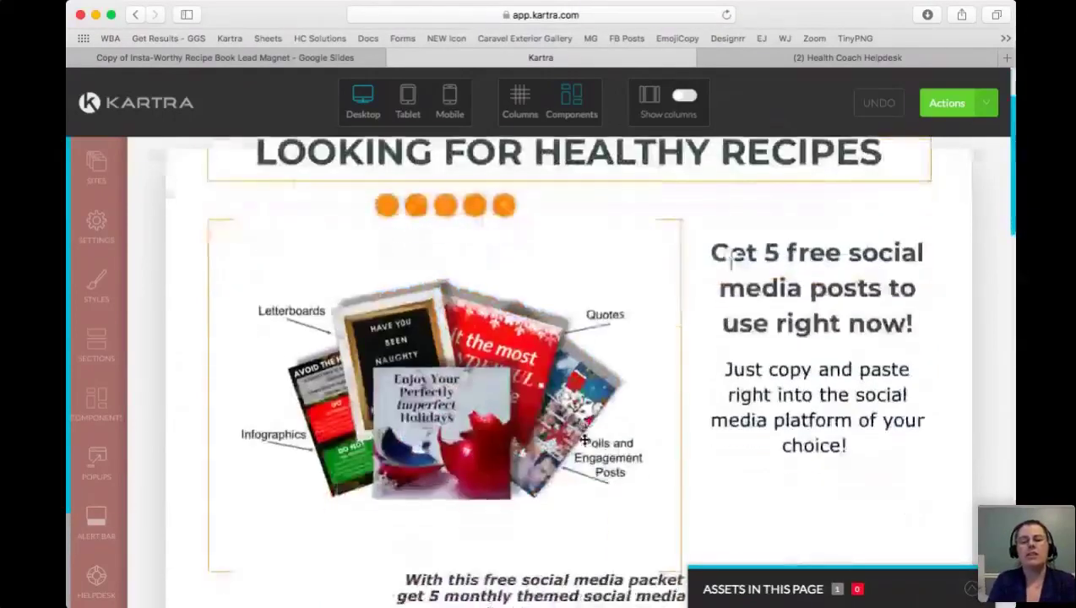
click(812, 295)
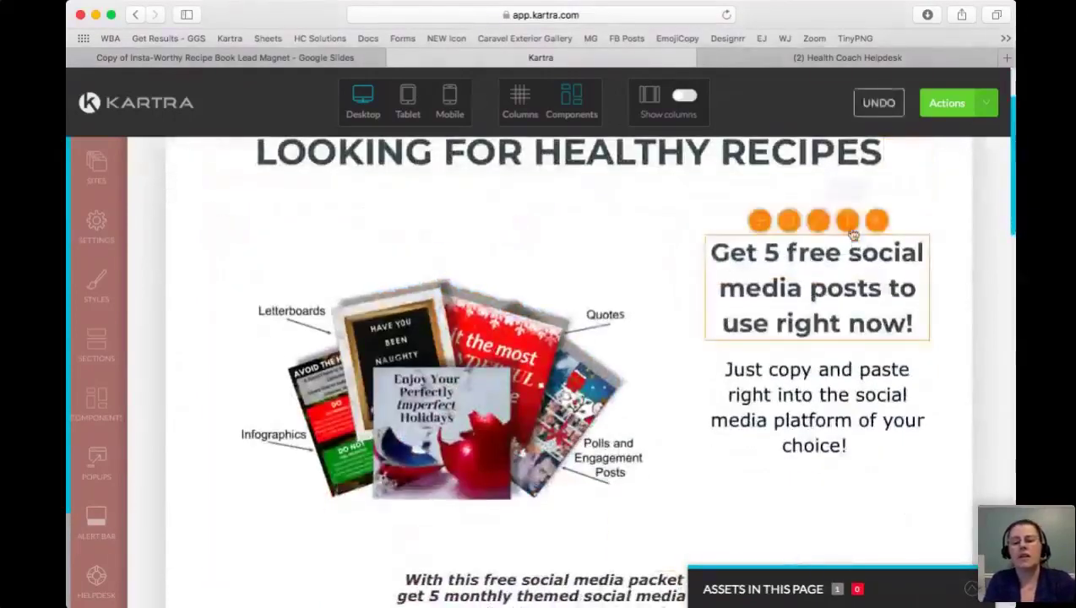
click(841, 303)
drag(763, 251, 770, 324)
text(M)
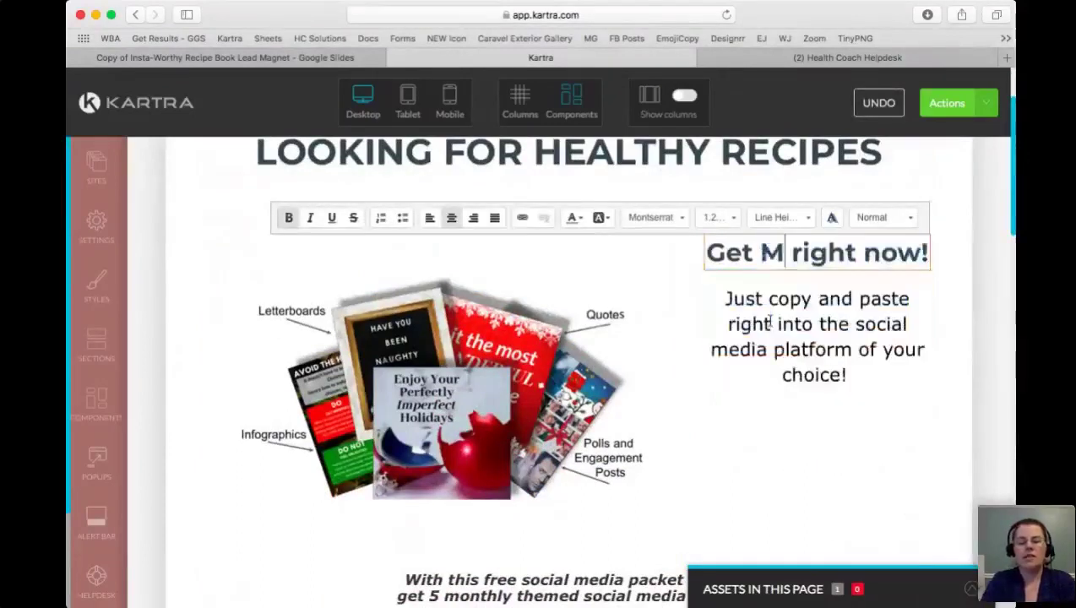
text(Y FREE)
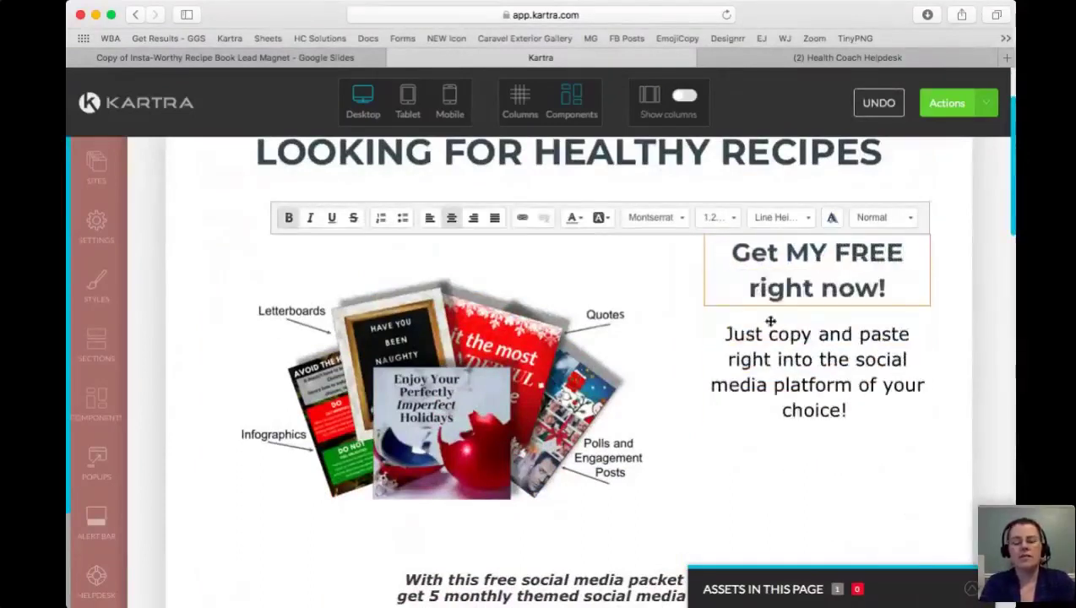
text( reciep)
key(BackSpace)
key(BackSpace)
text(pe guide r)
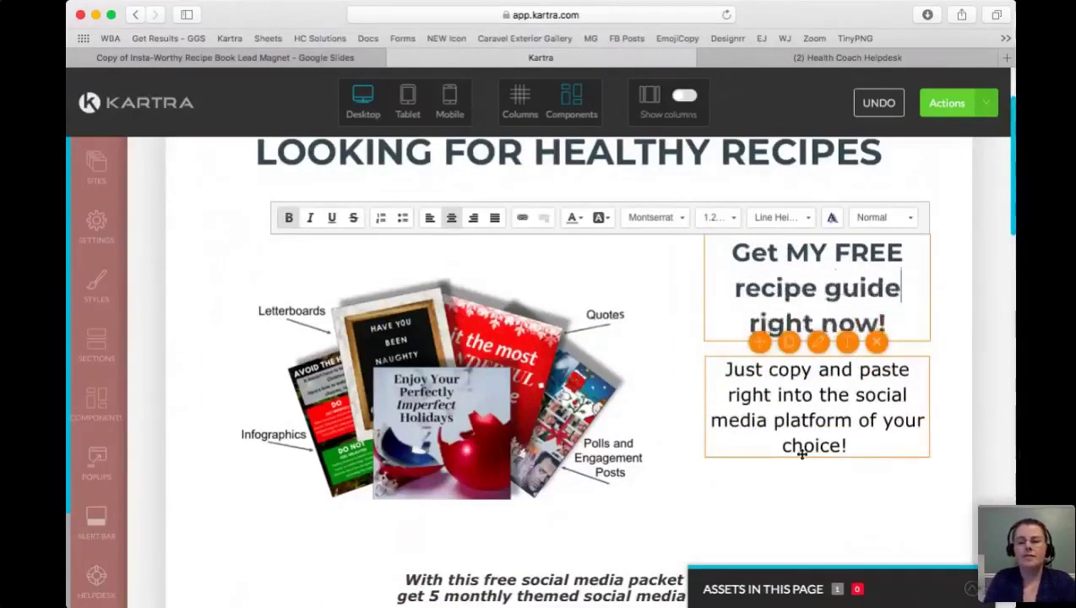
- Replace the paragraph under the recipe guide subheading with "Save time and money each week!"
click(821, 422)
click(849, 435)
drag(850, 434, 715, 365)
text(Sjave)
key(BackSpace)
key(BackSpace)
key(BackSpace)
key(BackSpace)
text(ave time and )
text(money each we)
text(ek.)
key(BackSpace)
text(!)
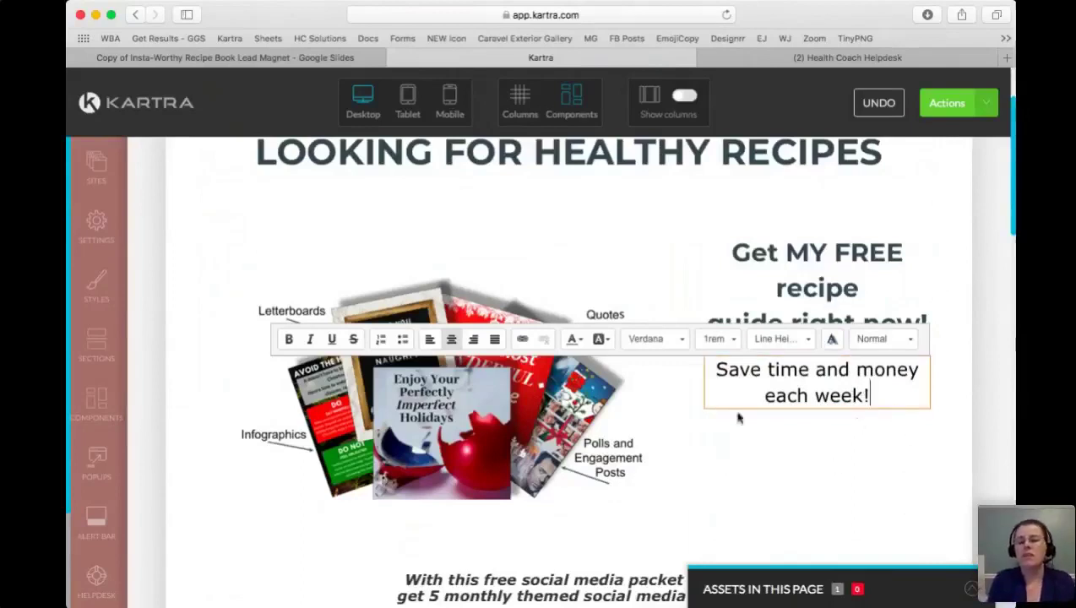
- Open the image settings of the holiday mockup graphic and browse the image library for a replacement picture
click(466, 253)
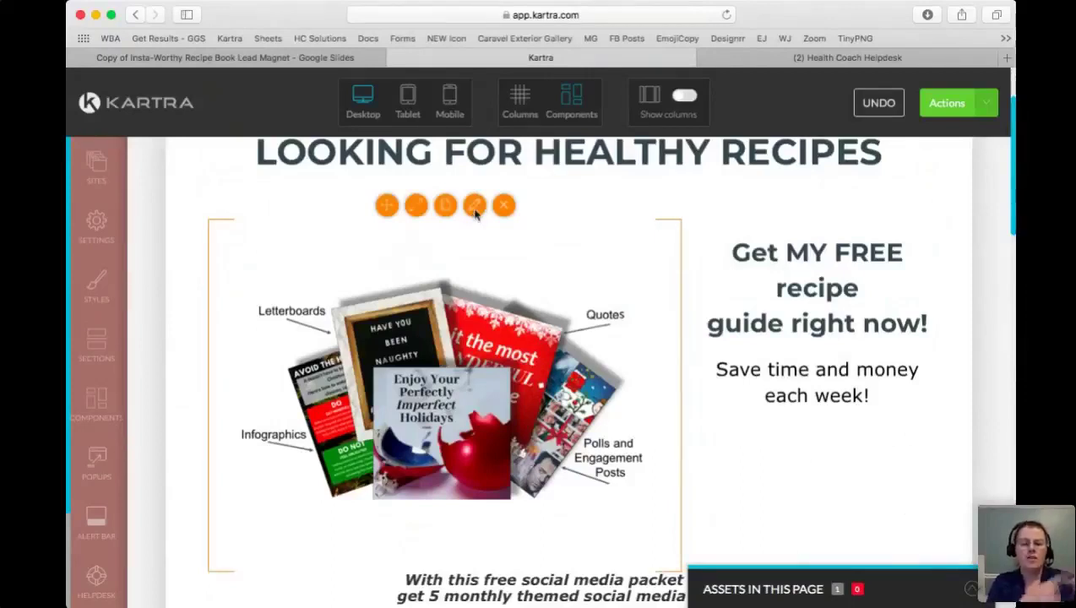
click(476, 214)
click(253, 207)
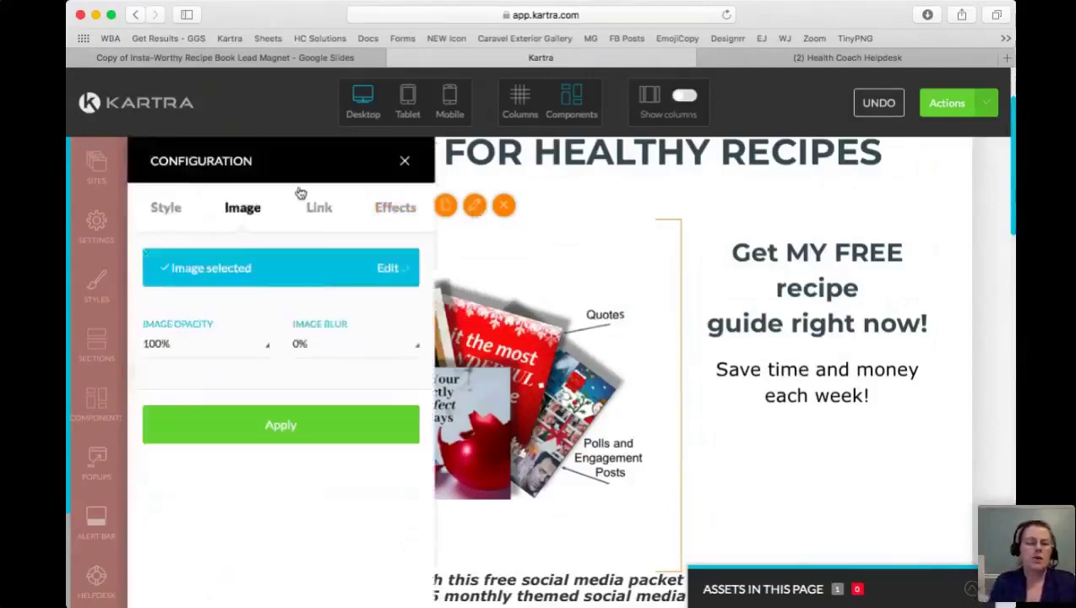
click(260, 279)
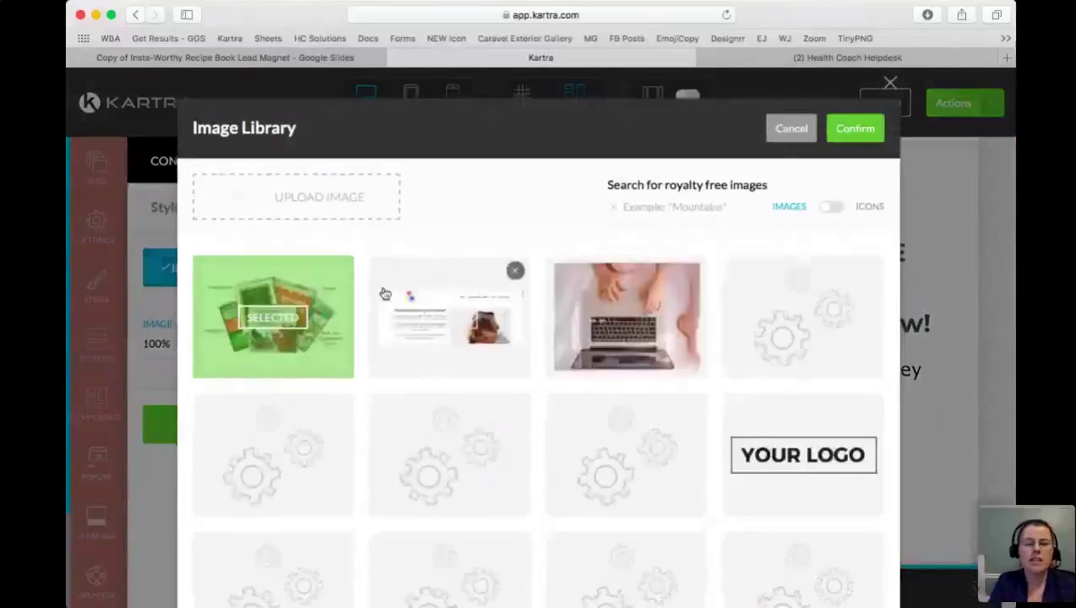
scroll(459, 427, down, 1)
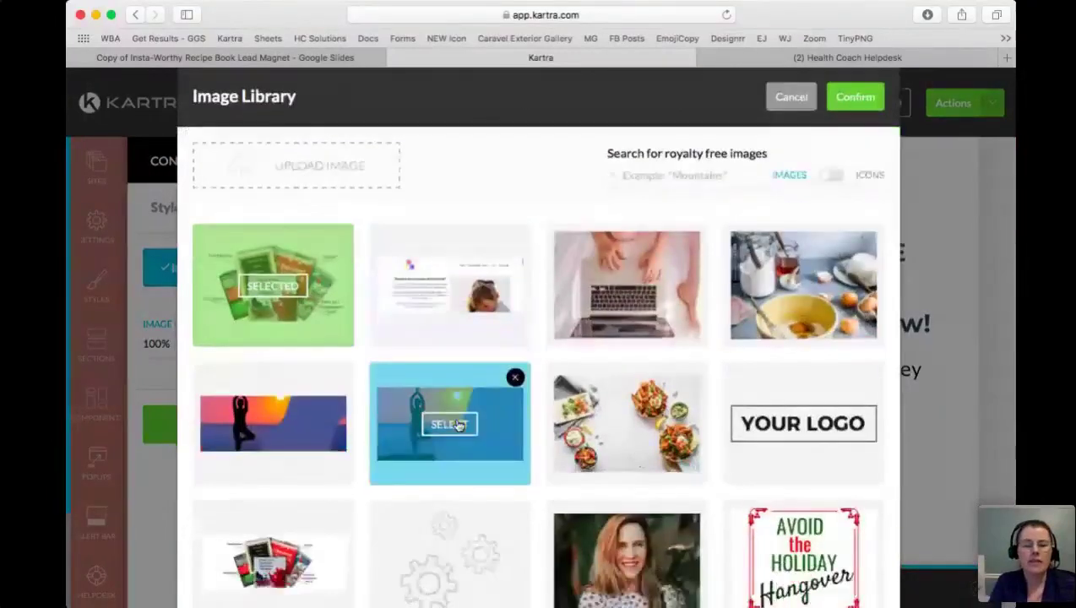
scroll(459, 427, down, 15)
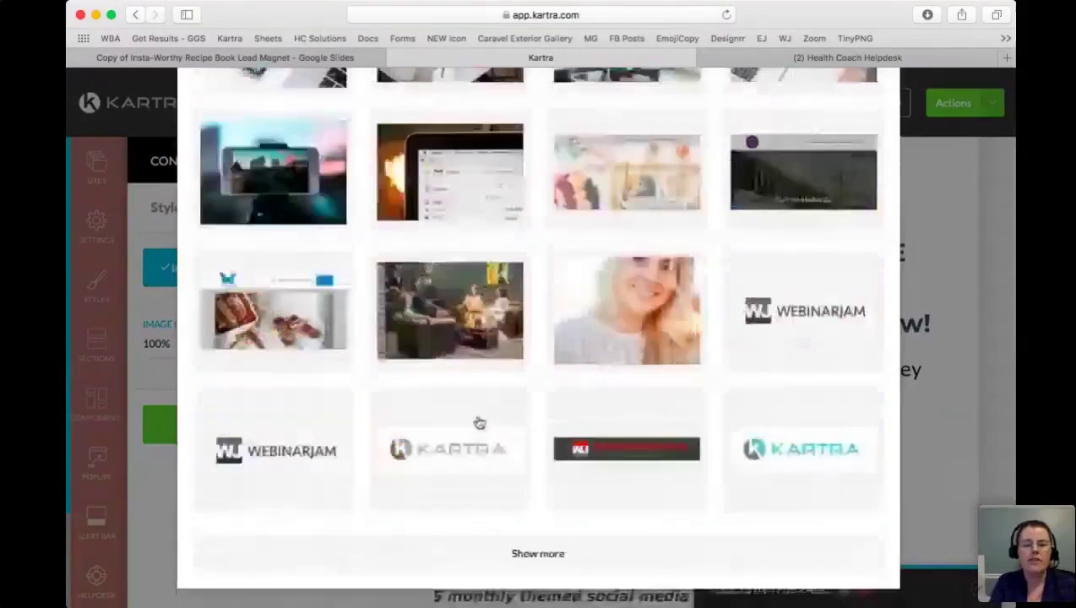
click(483, 558)
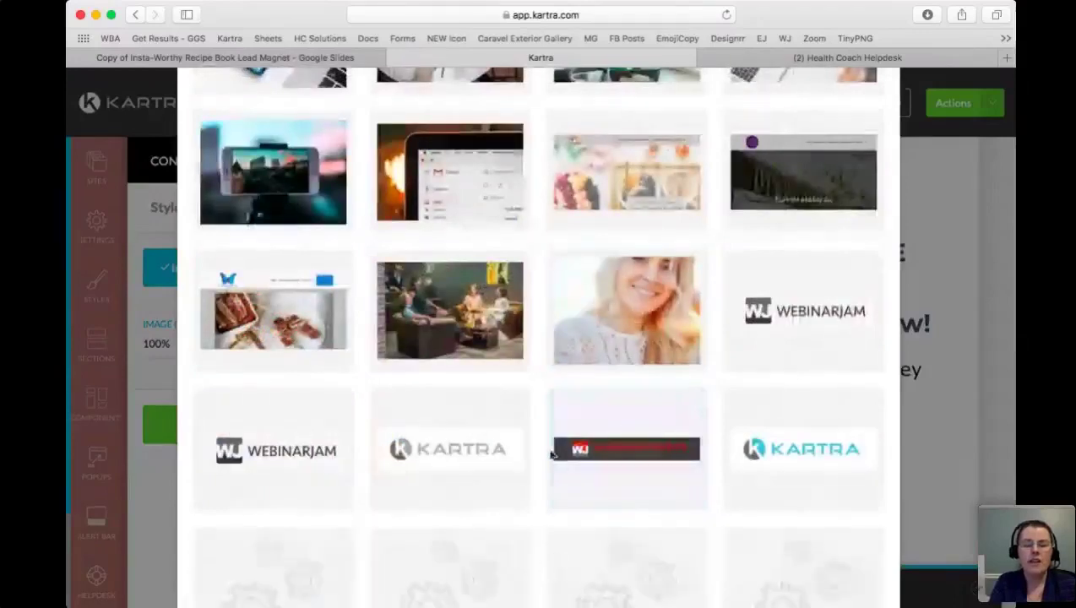
scroll(551, 455, down, 5)
scroll(551, 456, down, 3)
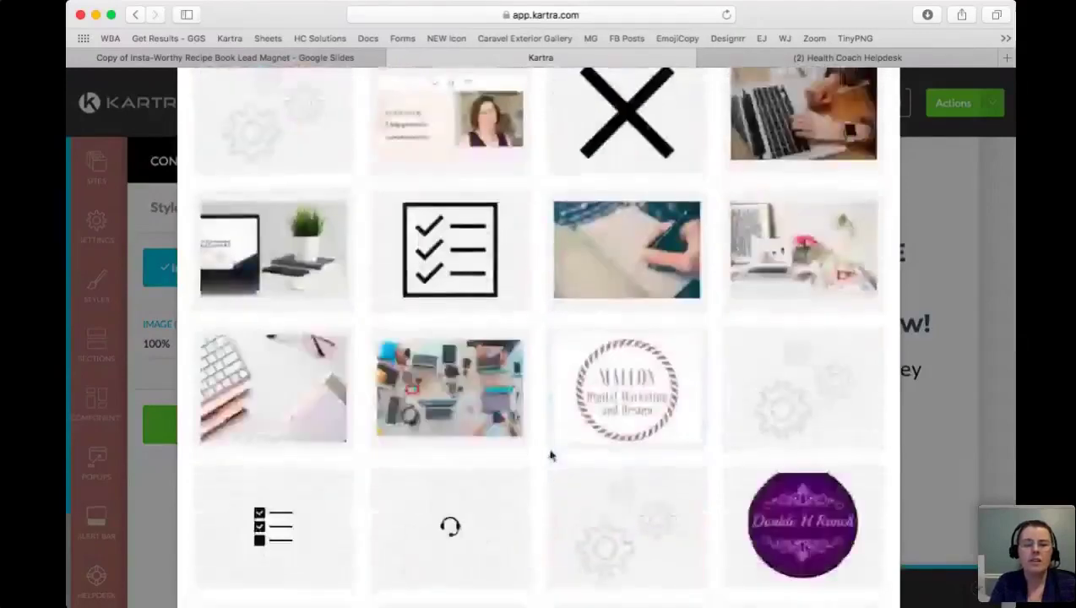
scroll(551, 456, down, 3)
scroll(550, 456, down, 5)
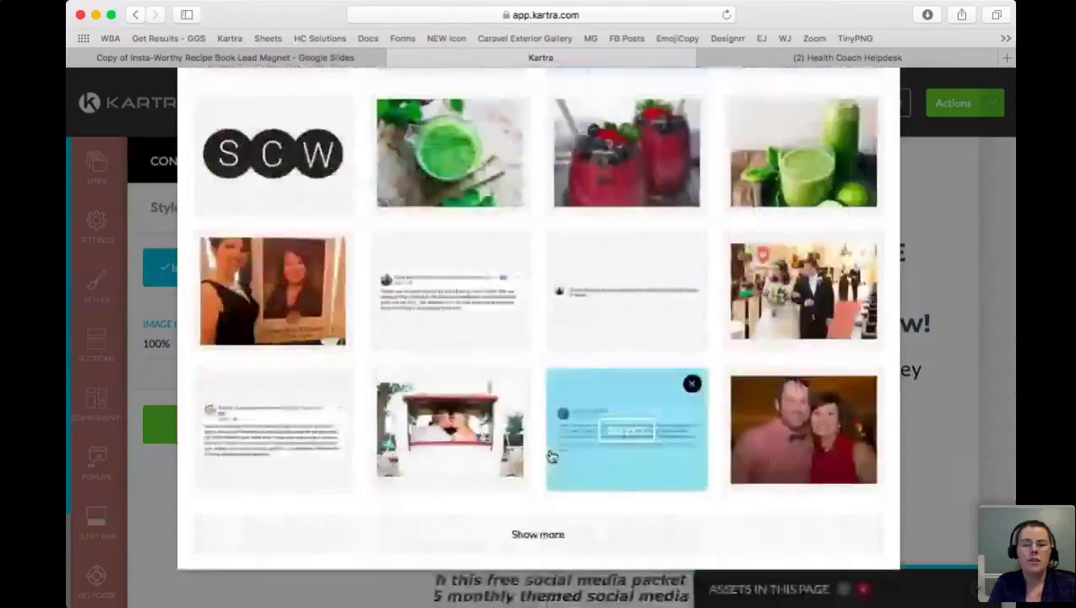
scroll(551, 456, up, 15)
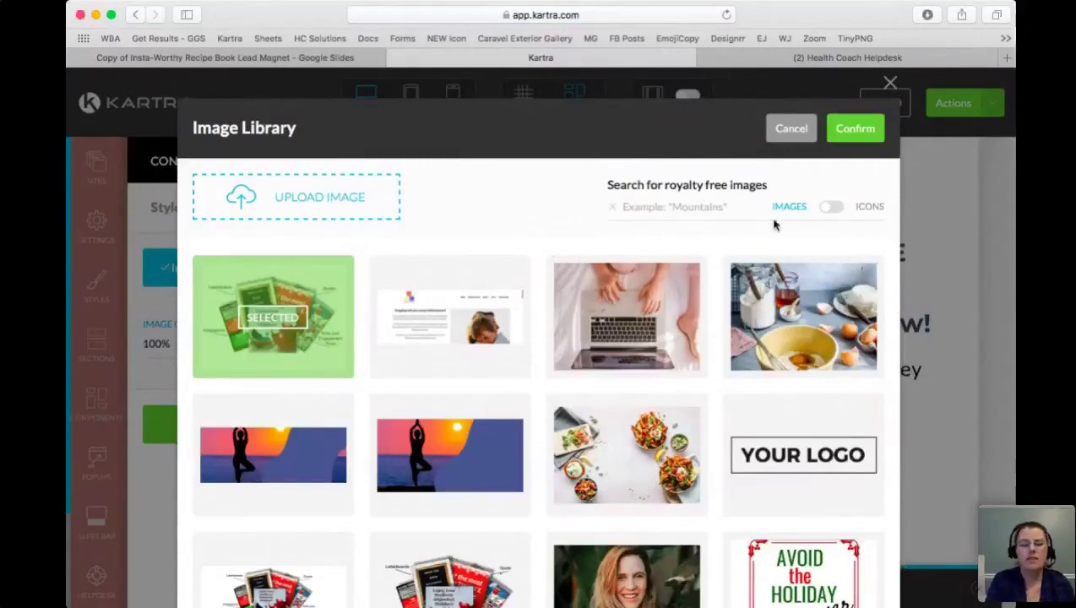
- Confirm the holiday mockup graphic in the image library, apply it to the image component and close the configuration
click(855, 129)
click(364, 431)
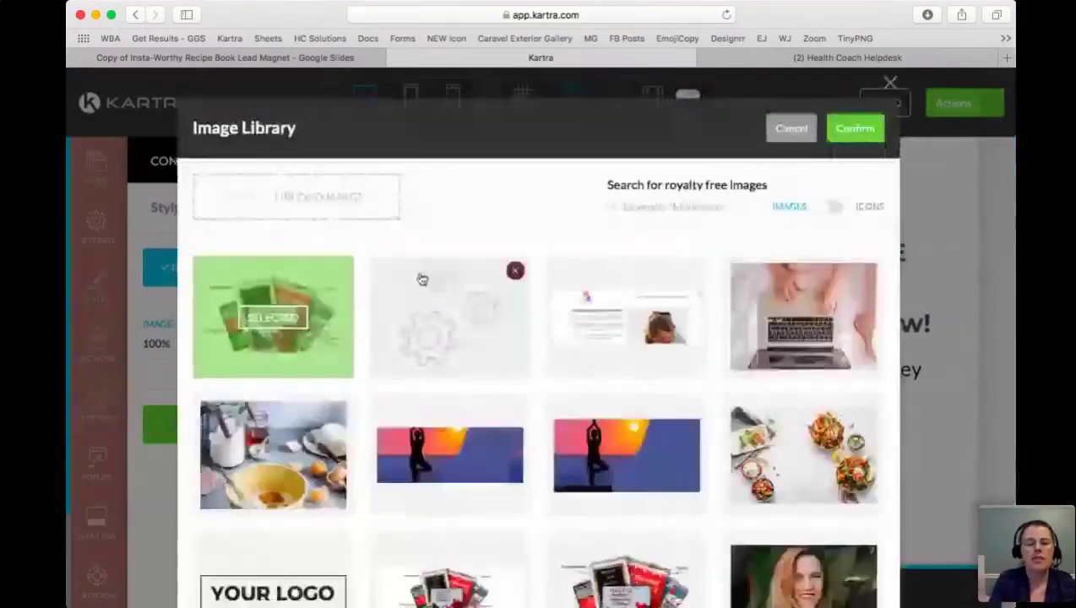
click(439, 317)
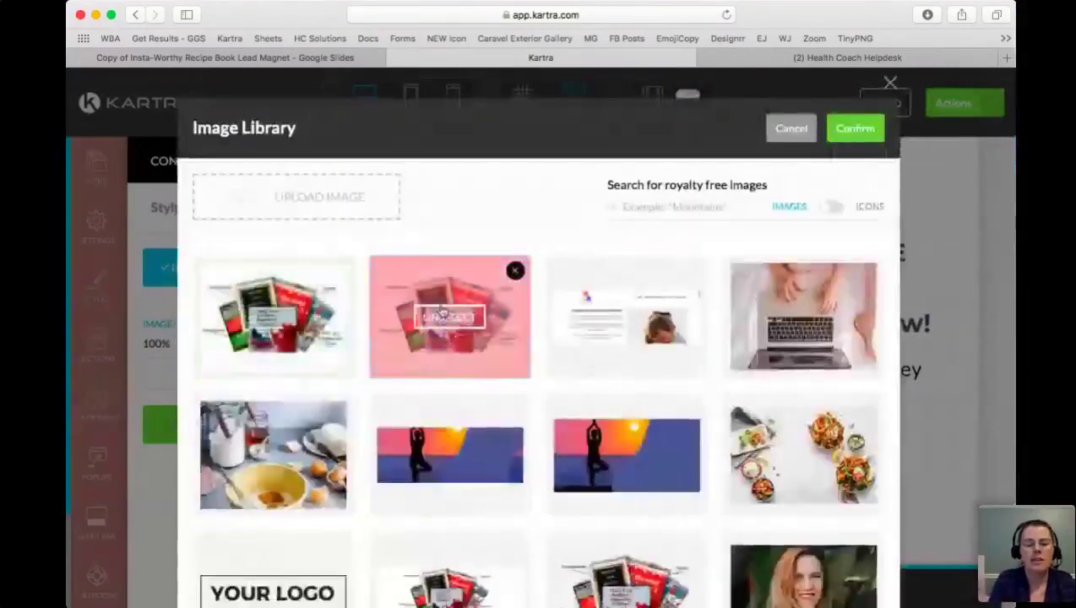
click(856, 131)
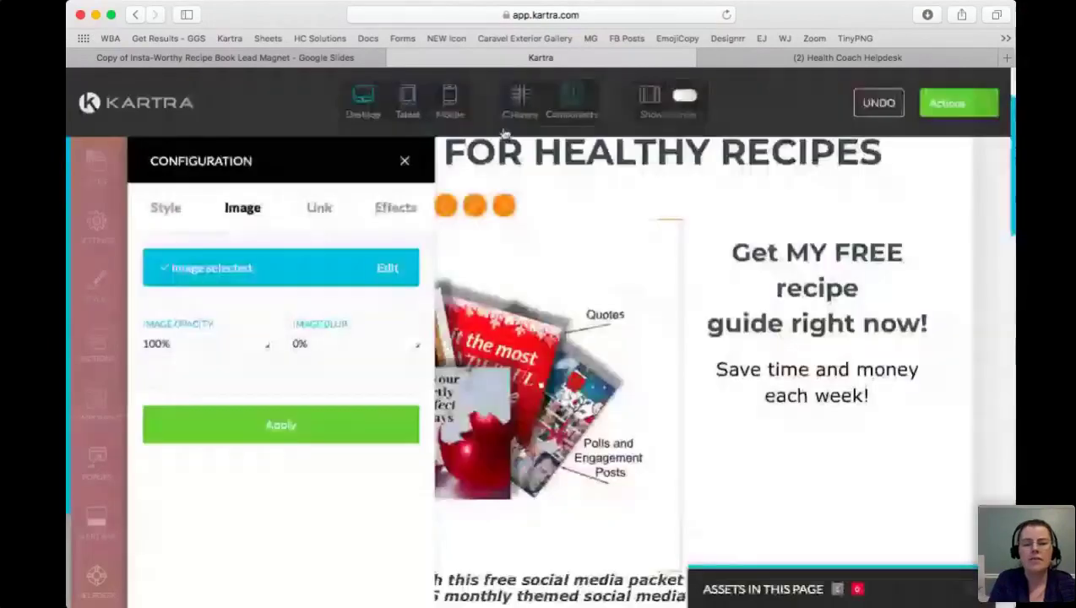
click(275, 422)
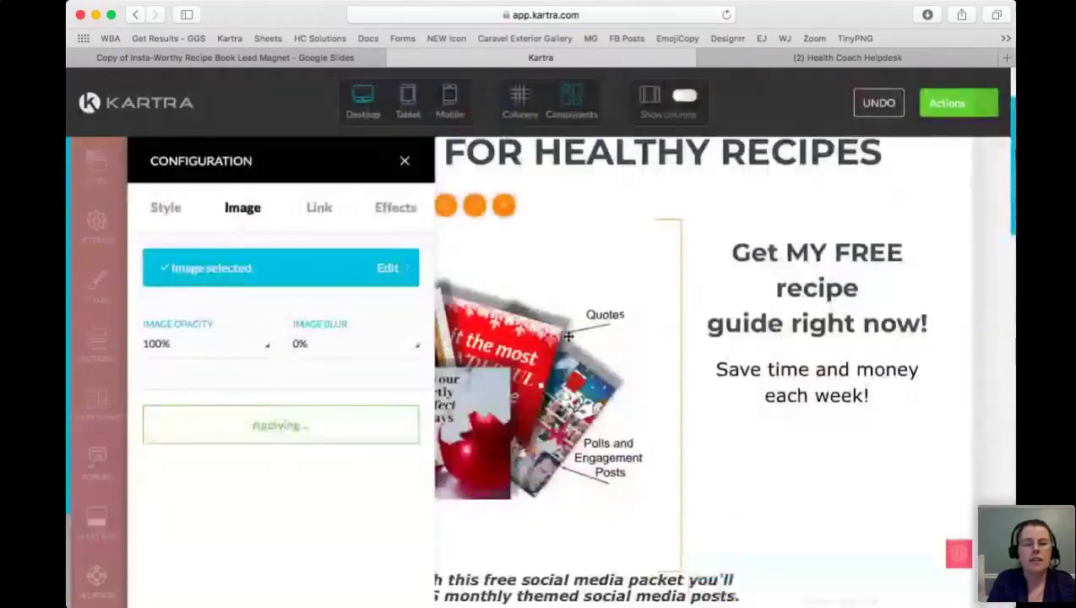
click(405, 163)
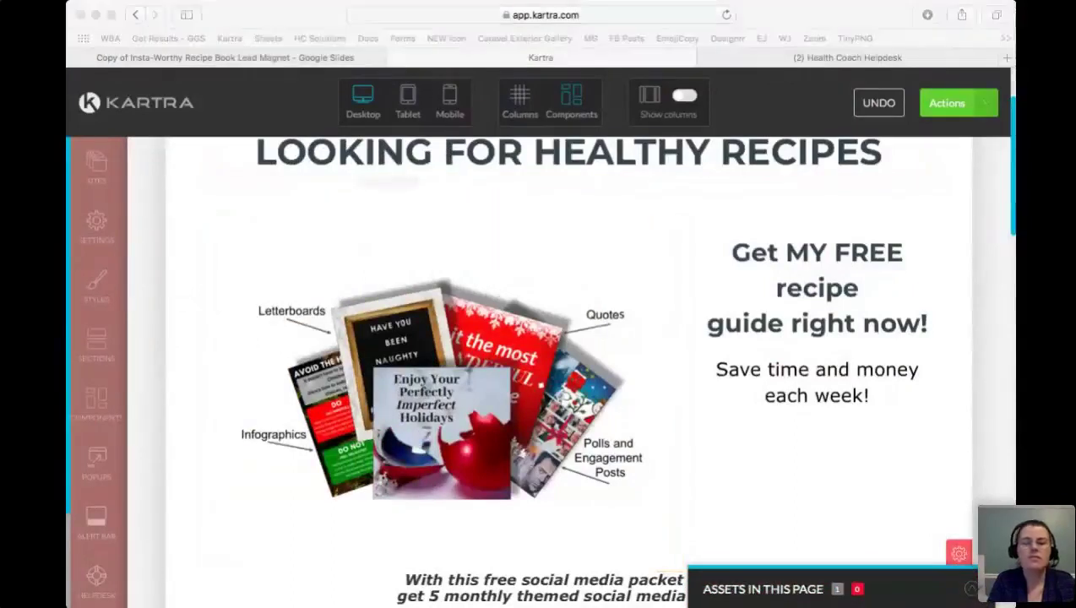
- Scale the holiday mockup image down slightly
click(827, 257)
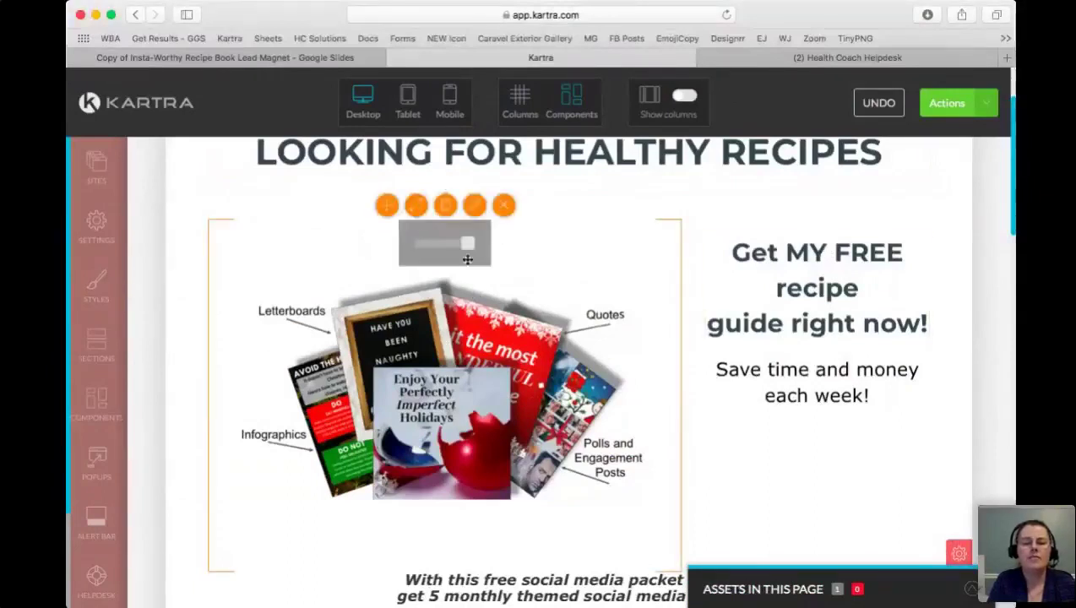
drag(431, 250, 463, 253)
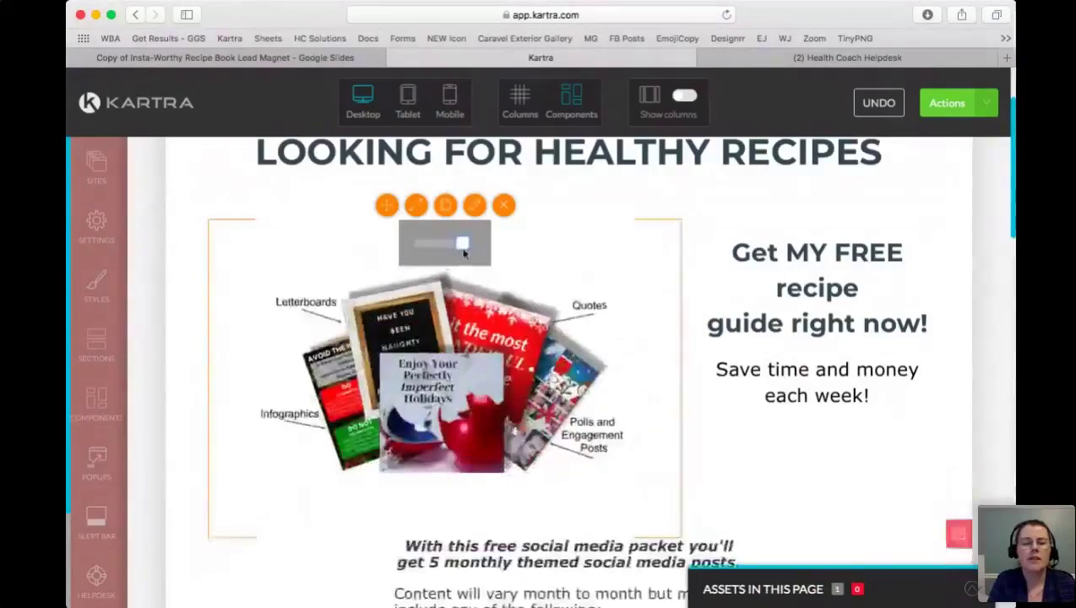
- Review the mockup image's style, alignment and link options in its configuration
click(475, 207)
click(234, 209)
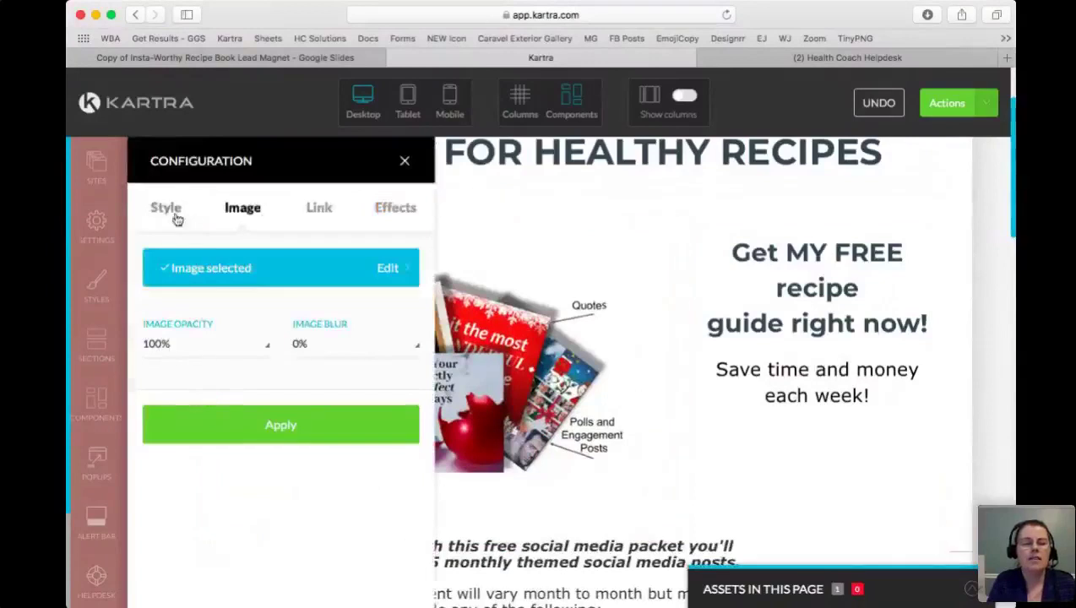
click(169, 211)
click(165, 425)
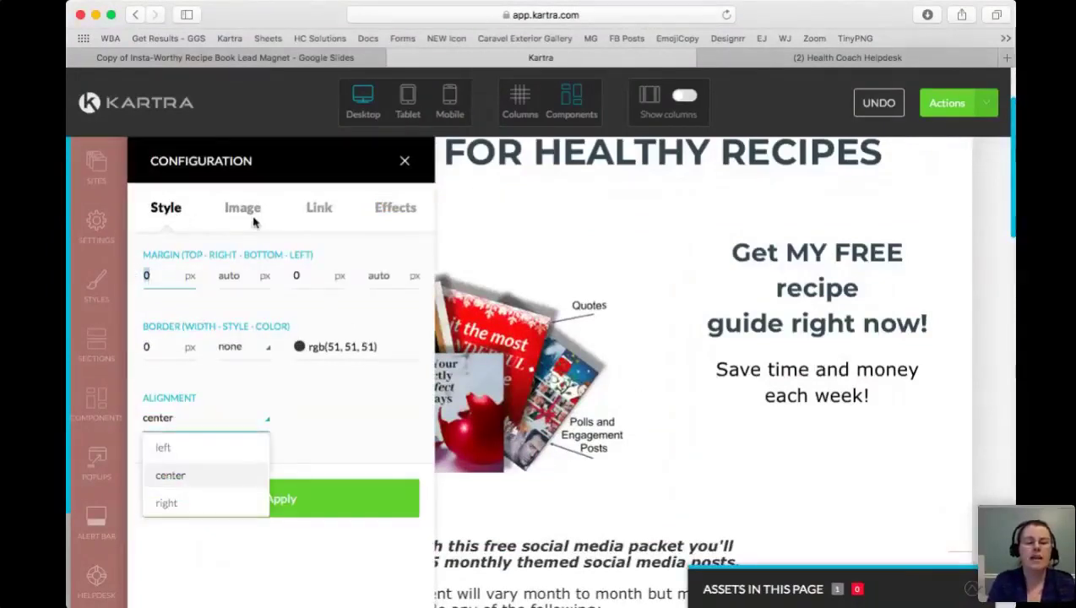
click(312, 209)
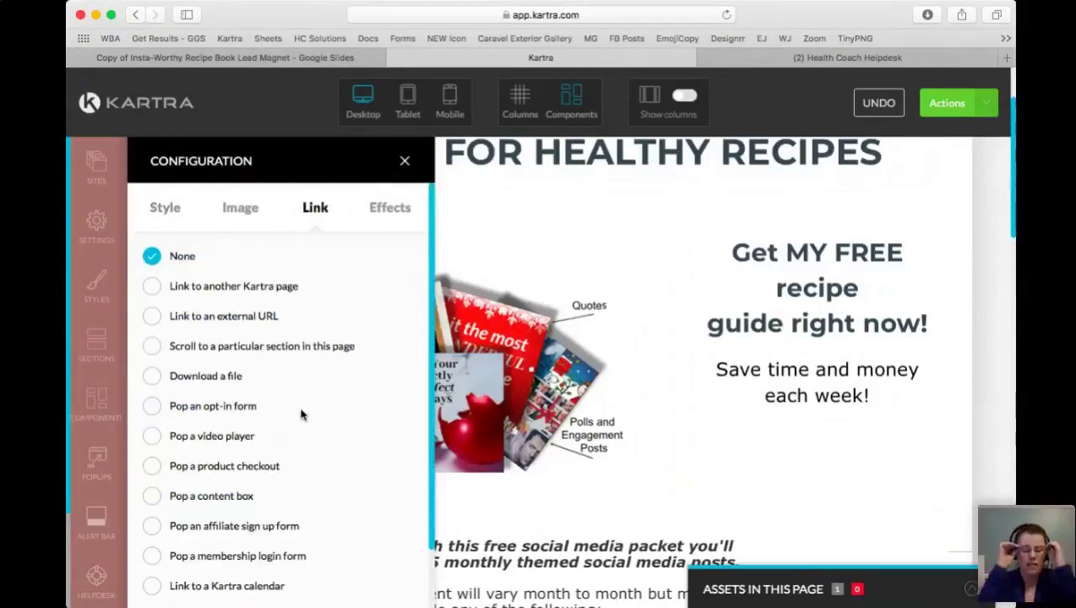
mouse_move(487, 353)
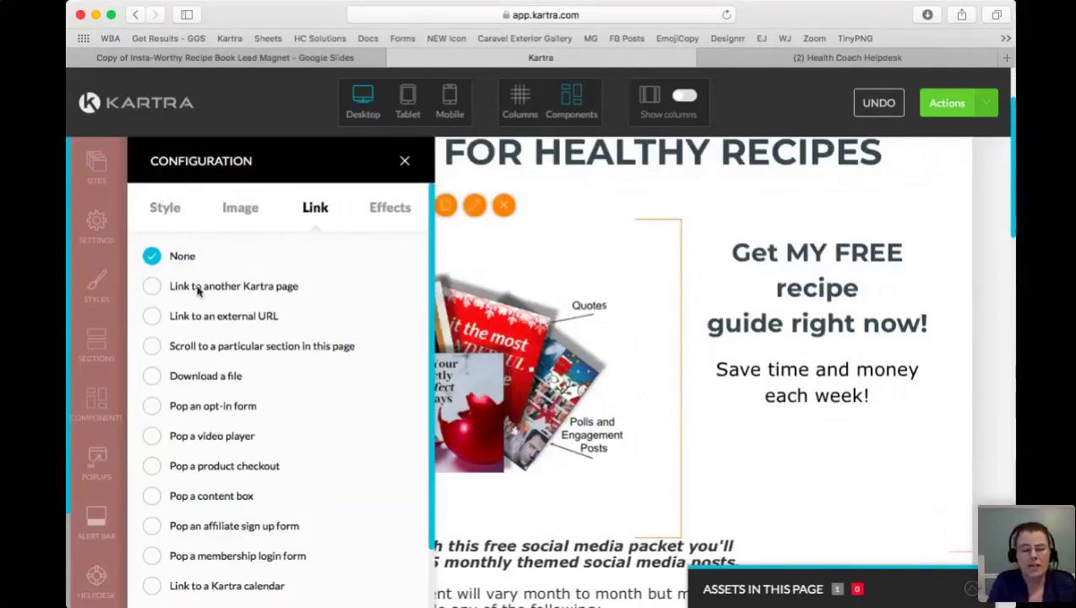
scroll(217, 550, down, 2)
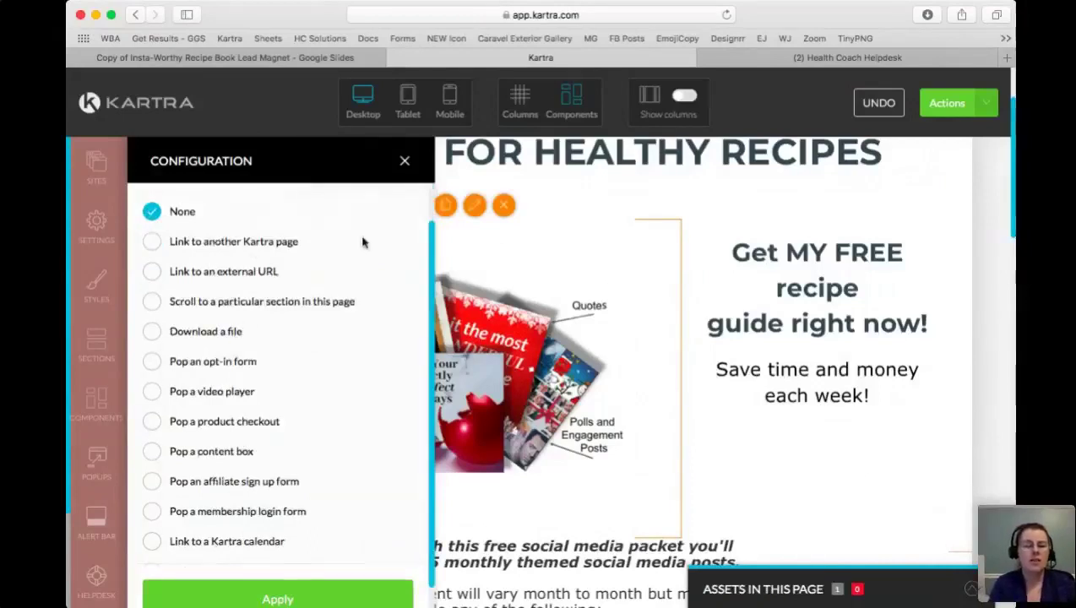
scroll(372, 228, up, 2)
- Look through the mockup image's animation effects and preview Fade and Slide from left
click(389, 209)
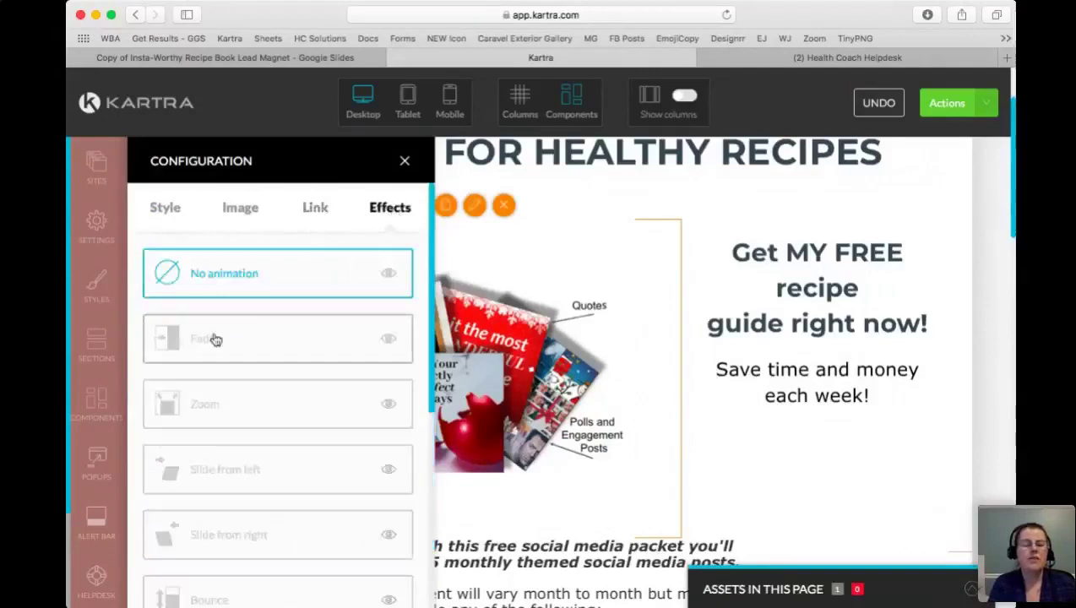
scroll(329, 346, down, 2)
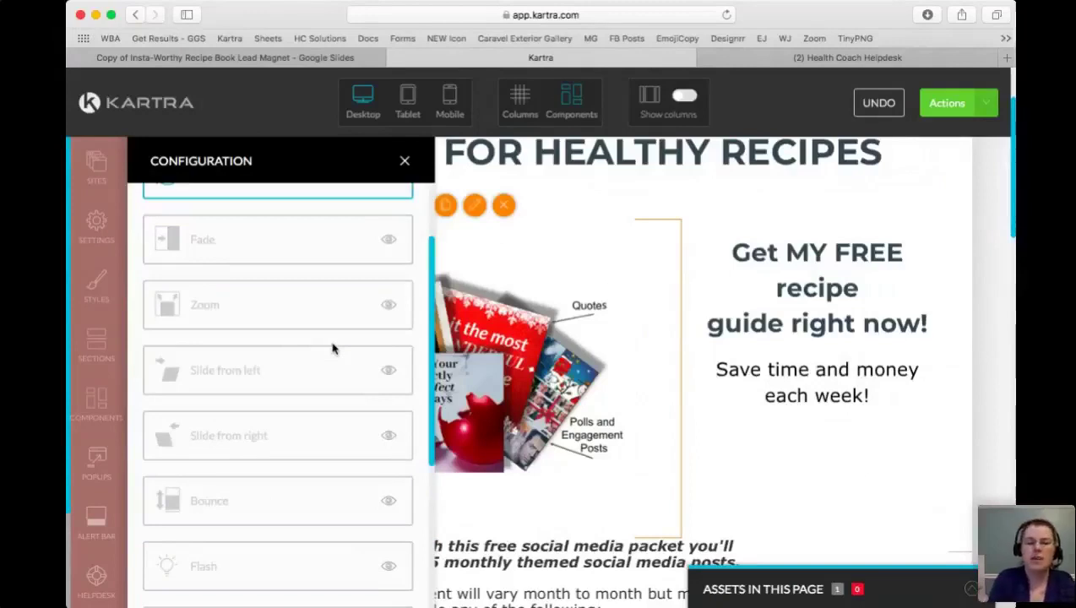
click(388, 239)
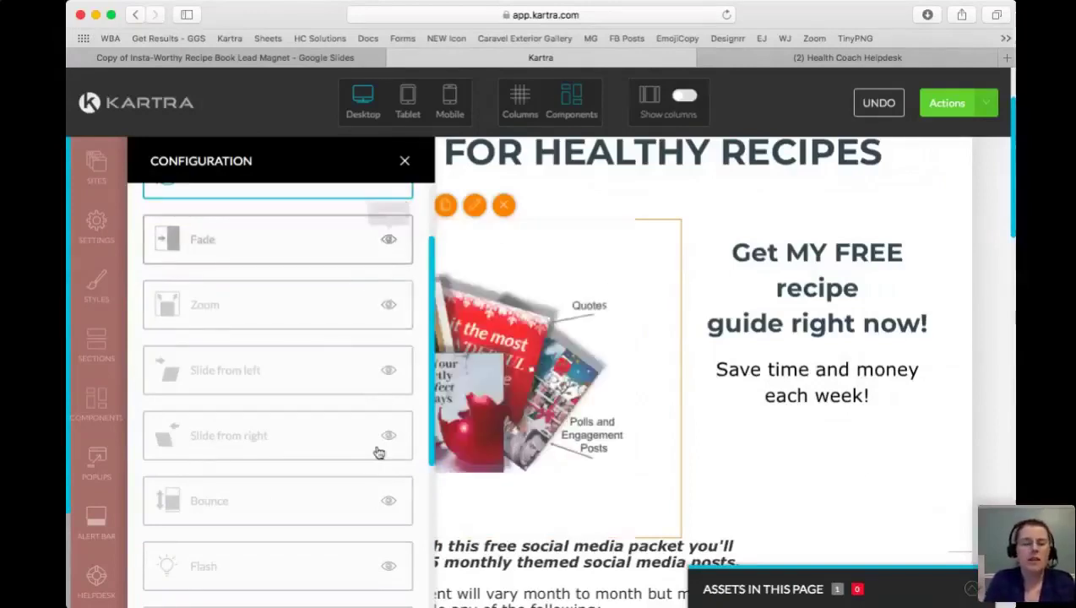
scroll(380, 454, down, 2)
click(387, 317)
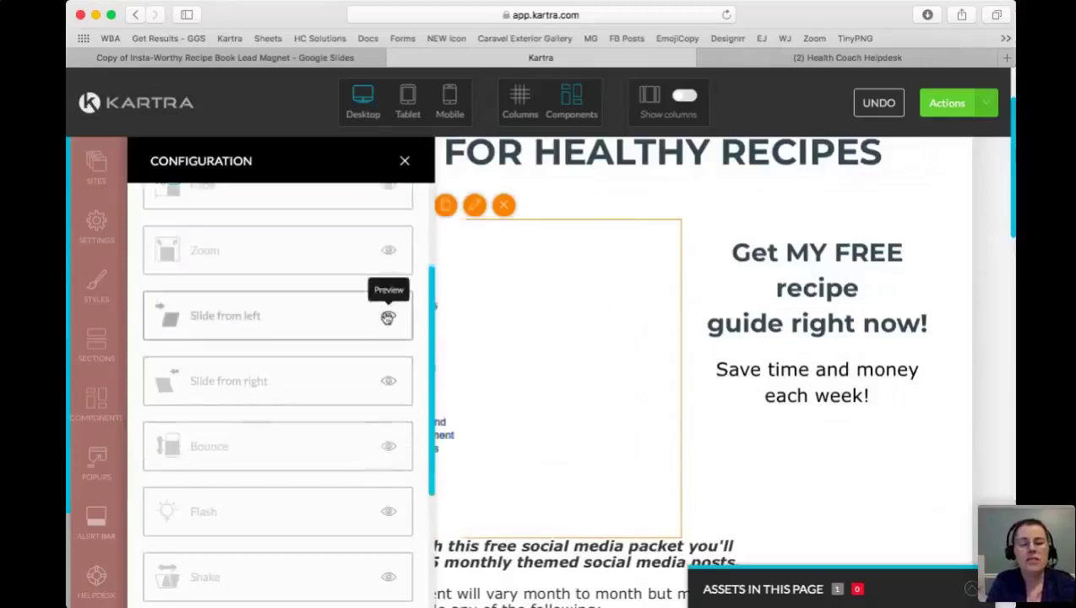
scroll(368, 482, down, 5)
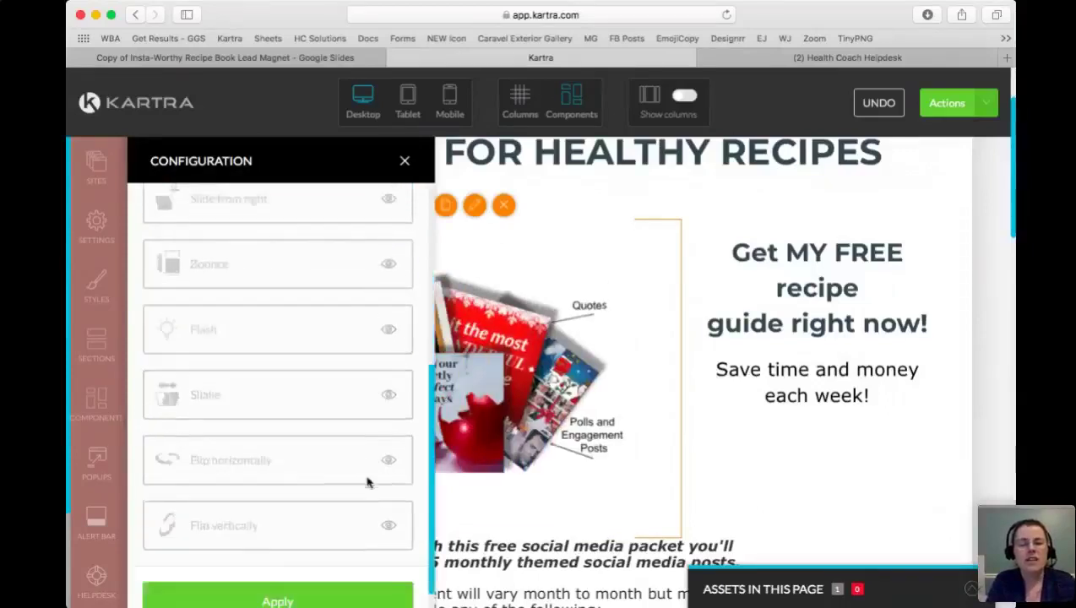
- Finish choosing the mockup image's animation setting, apply it and close the configuration
click(307, 427)
scroll(307, 427, up, 3)
click(288, 268)
click(281, 207)
scroll(261, 393, down, 1)
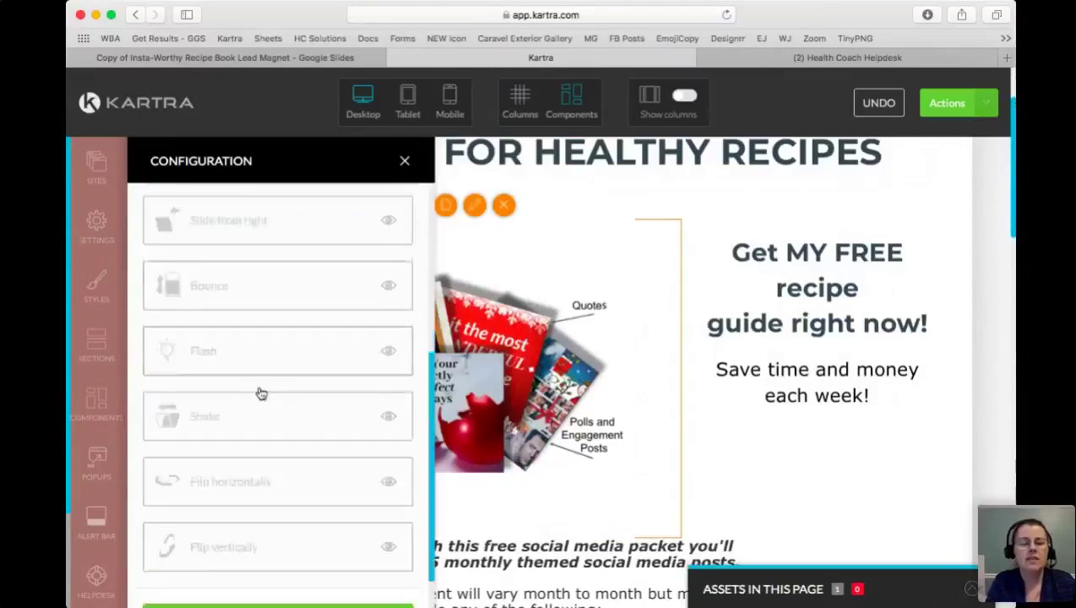
scroll(261, 394, down, 1)
click(280, 575)
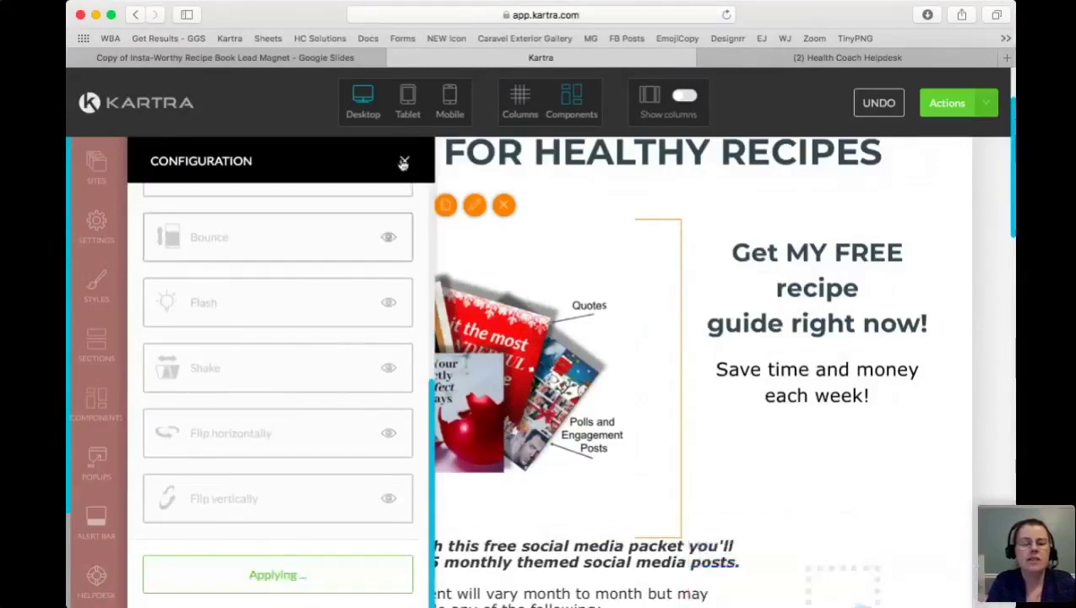
click(402, 163)
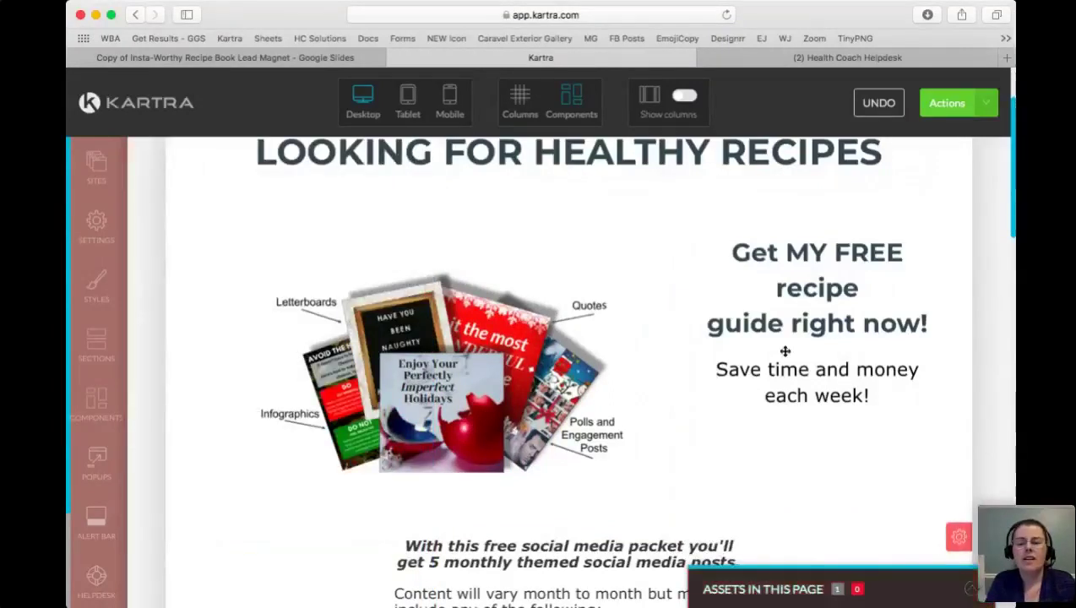
- Check the rest of the cloned page, including the packet description, opt-in form and footer with its copyright and policy links
scroll(771, 360, down, 1)
scroll(771, 360, down, 3)
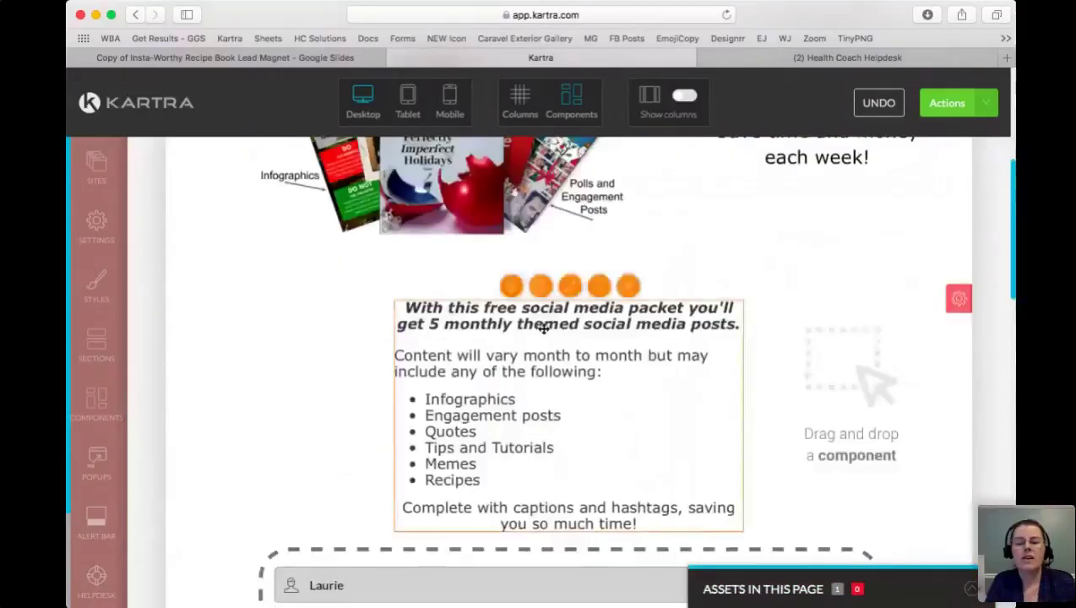
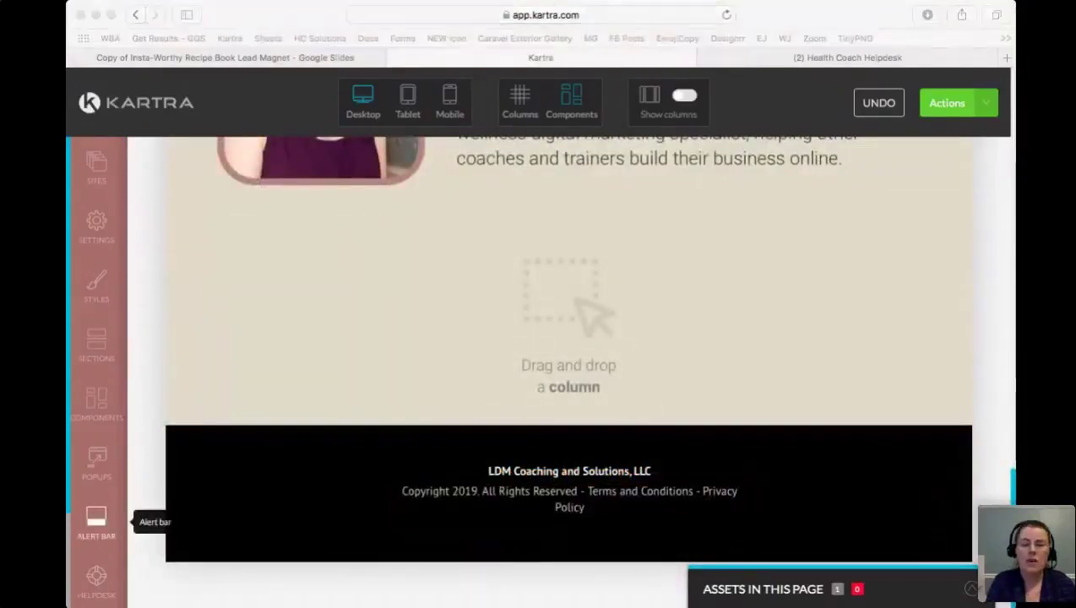
click(907, 289)
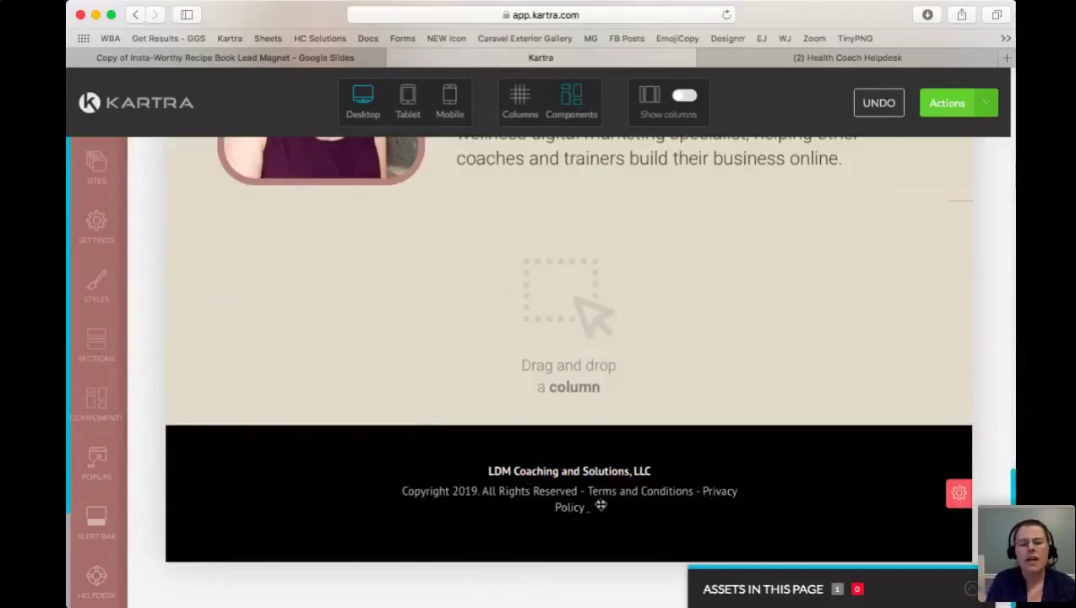
mouse_move(604, 496)
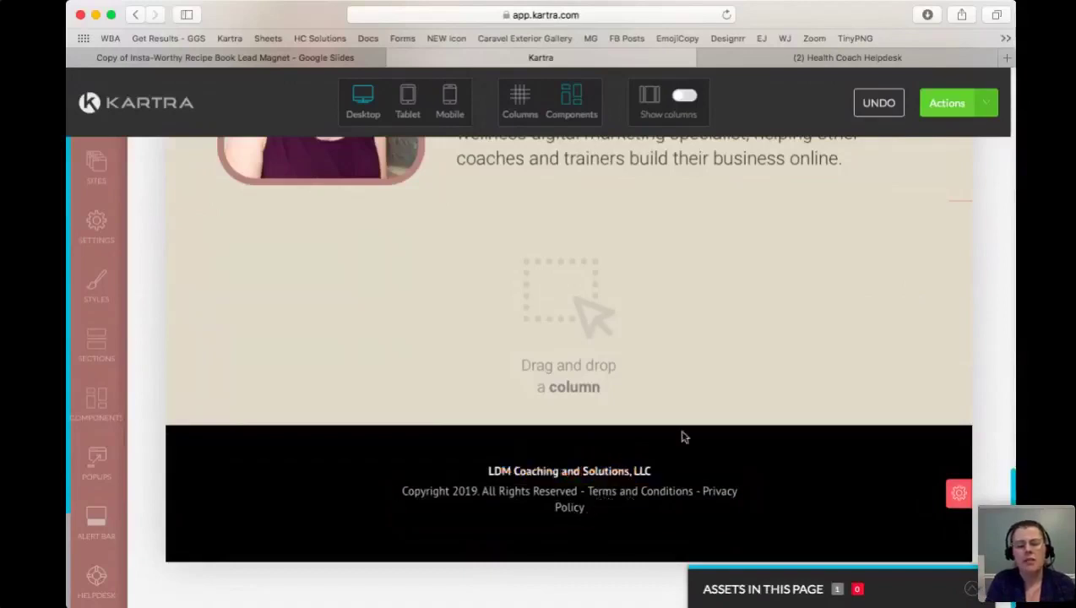
scroll(684, 437, up, 5)
scroll(743, 363, up, 5)
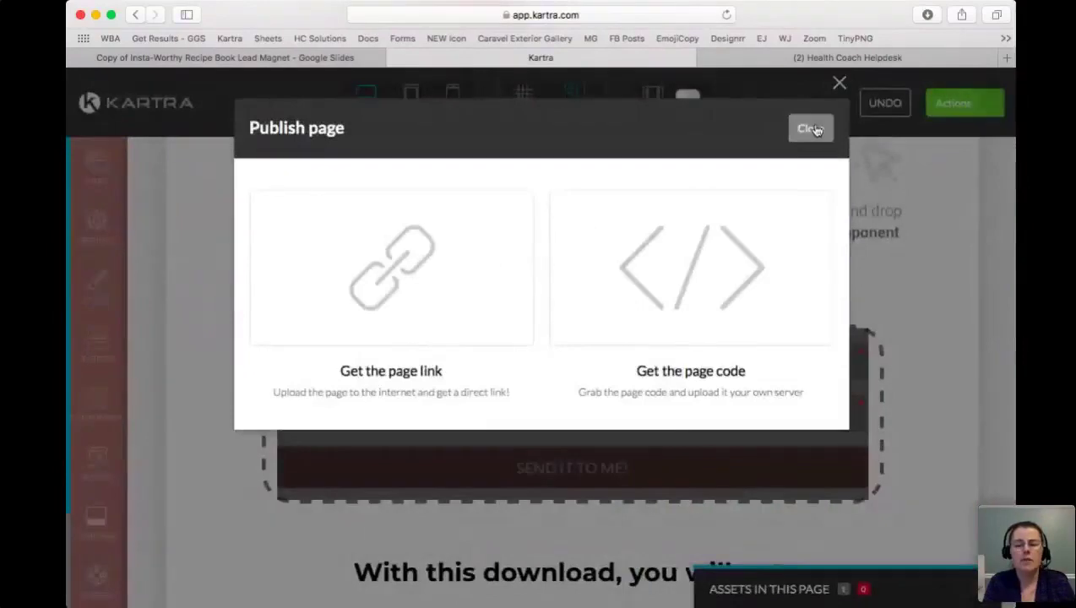
- Leave the page editor for the dashboard and open the list of forms
click(811, 129)
click(947, 103)
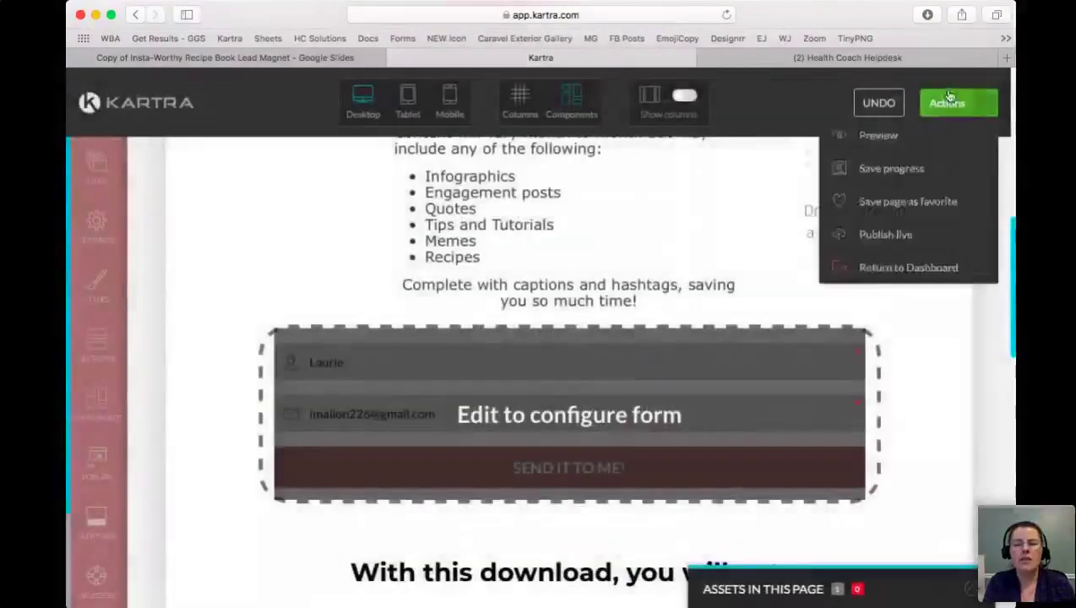
click(912, 269)
click(676, 131)
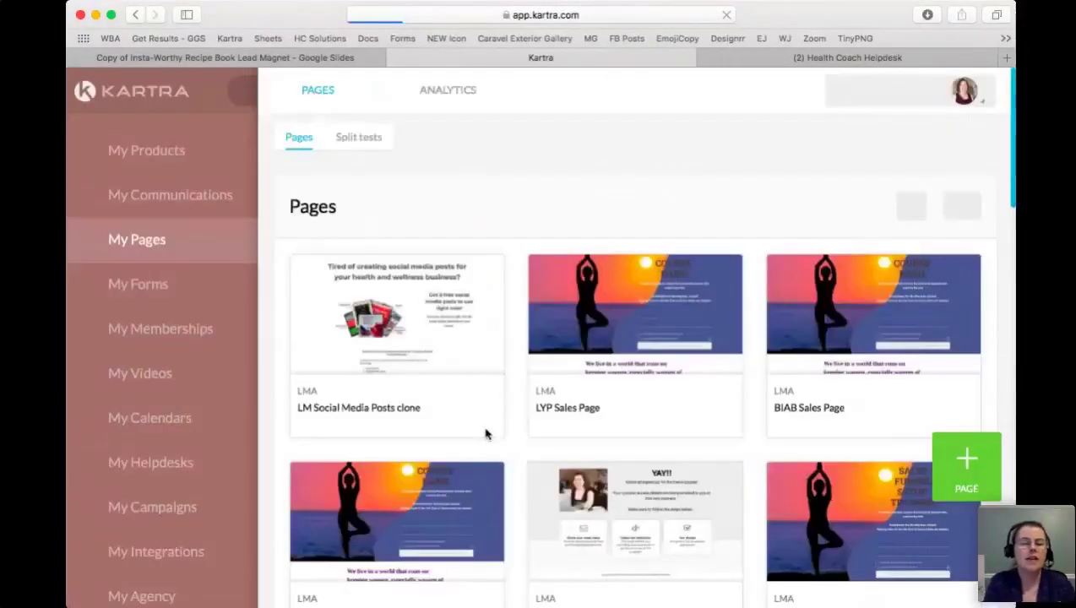
click(141, 286)
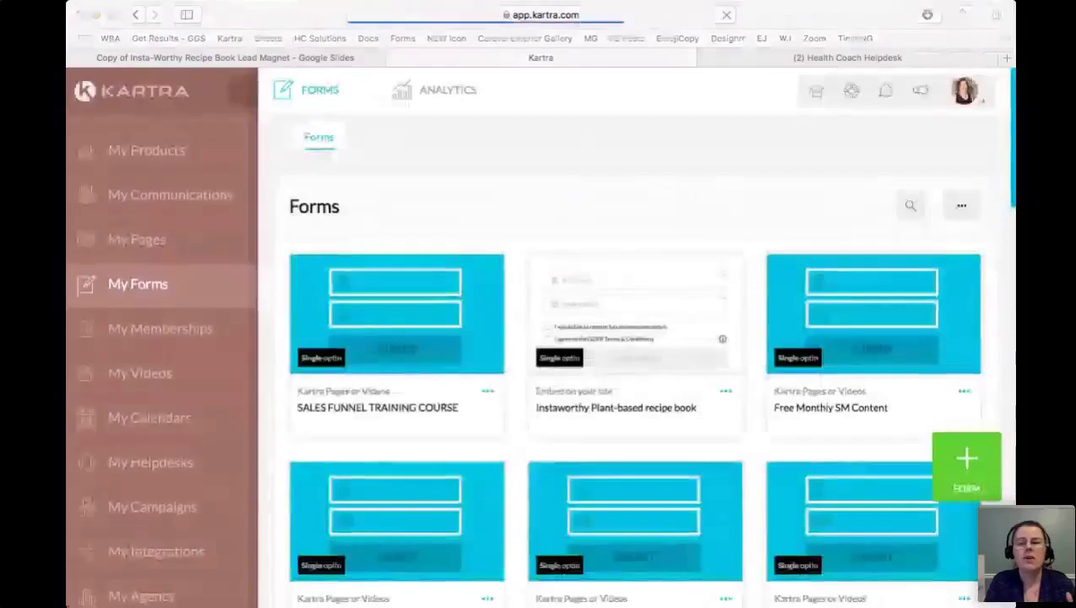
- Clone the JS Opt in form under the name "JS Opt in form clone"
scroll(489, 375, down, 5)
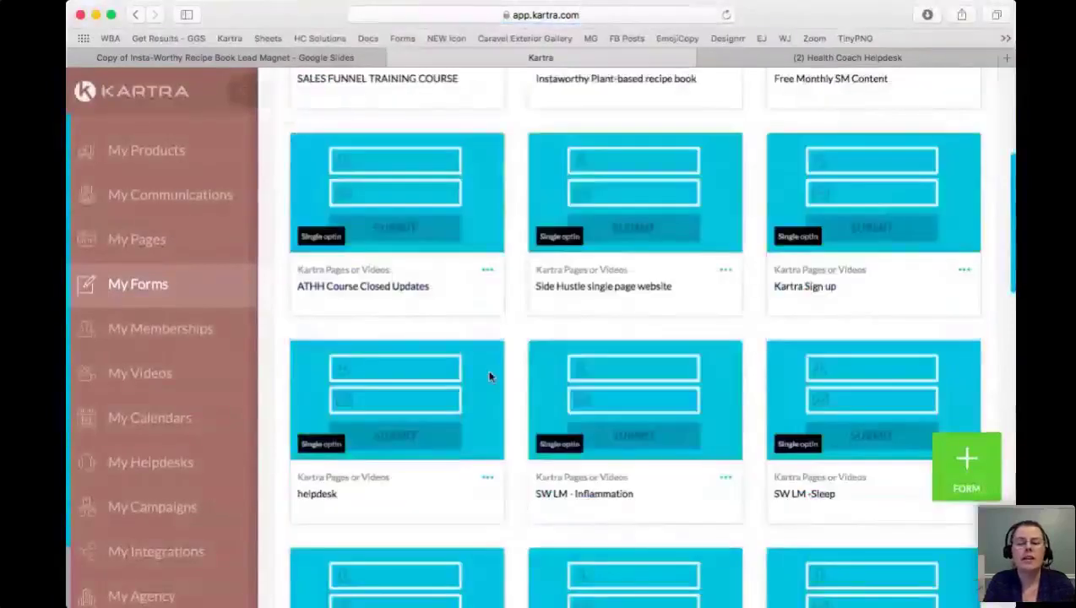
scroll(488, 377, down, 5)
scroll(488, 377, down, 3)
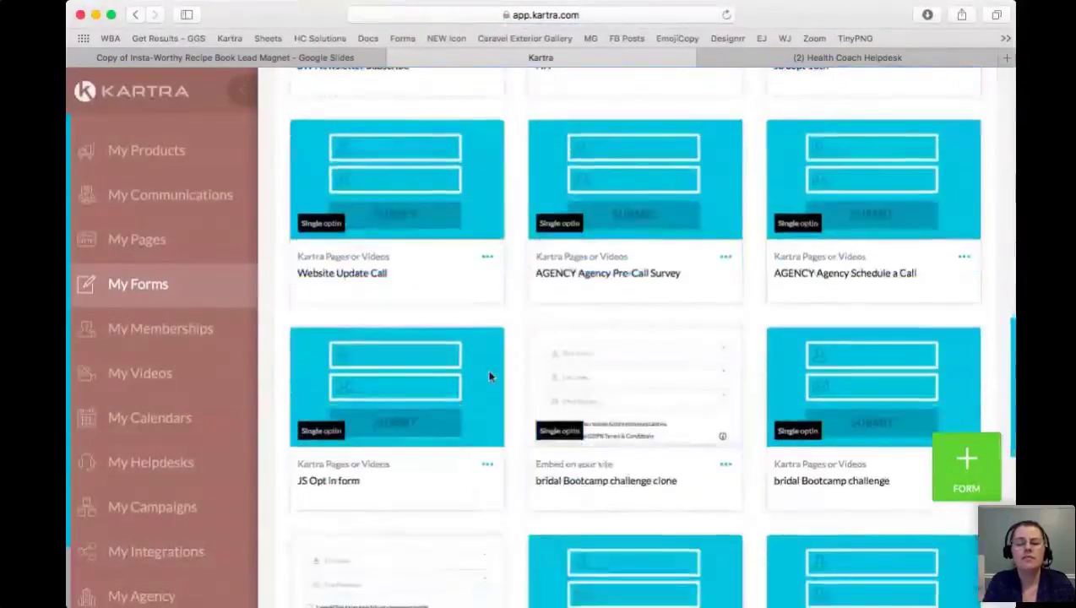
scroll(447, 379, down, 3)
click(486, 361)
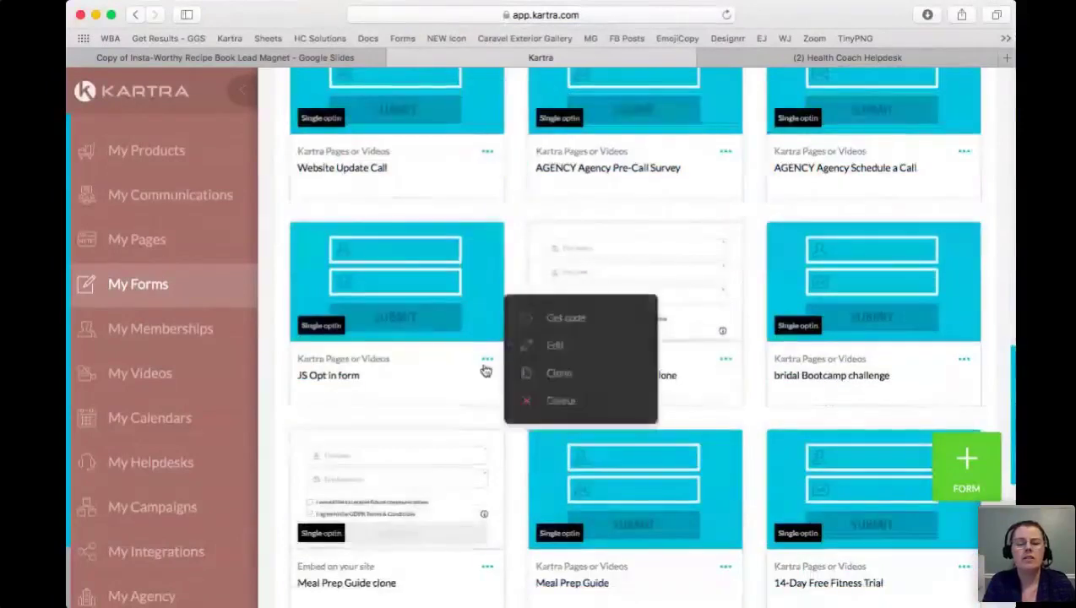
click(556, 346)
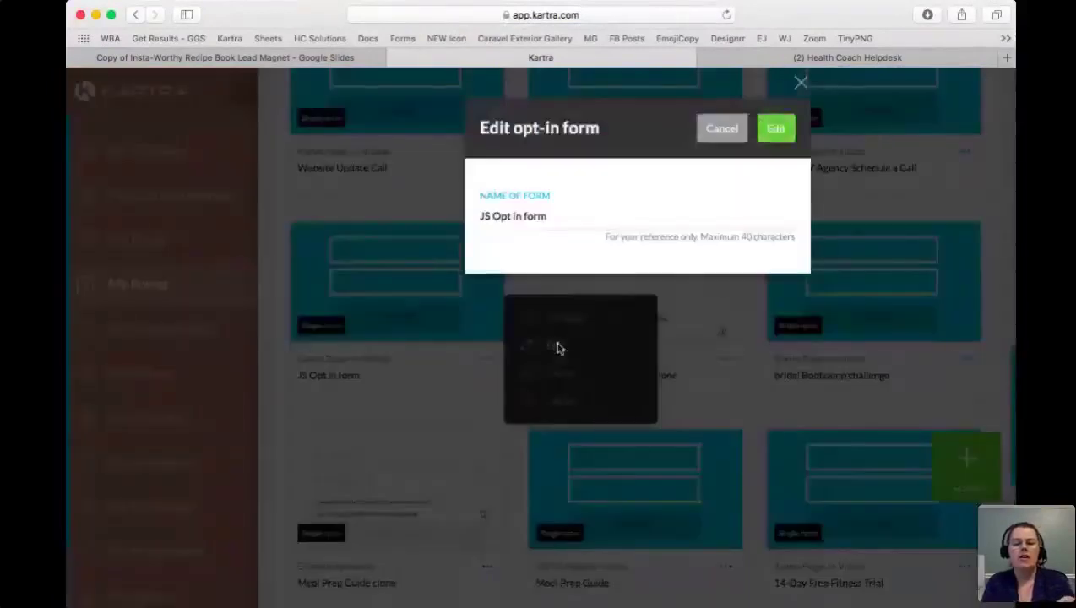
click(721, 128)
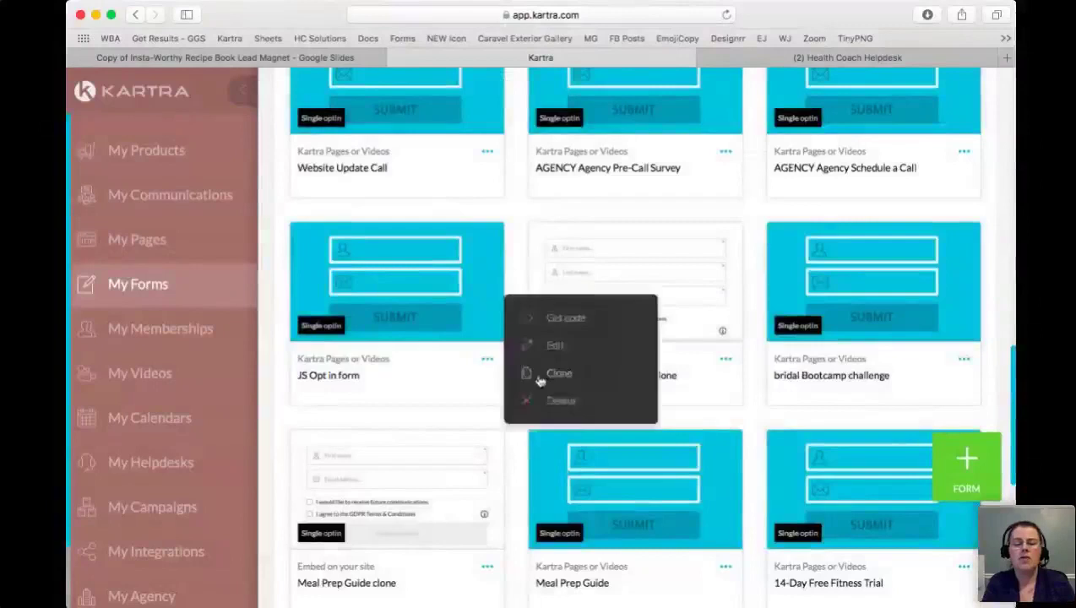
click(541, 380)
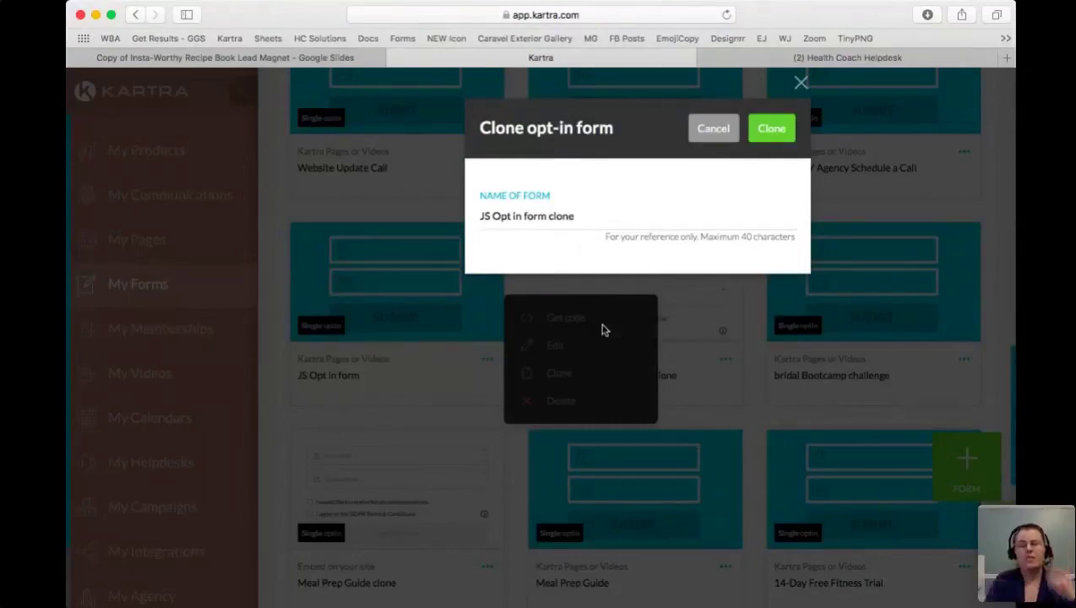
click(772, 128)
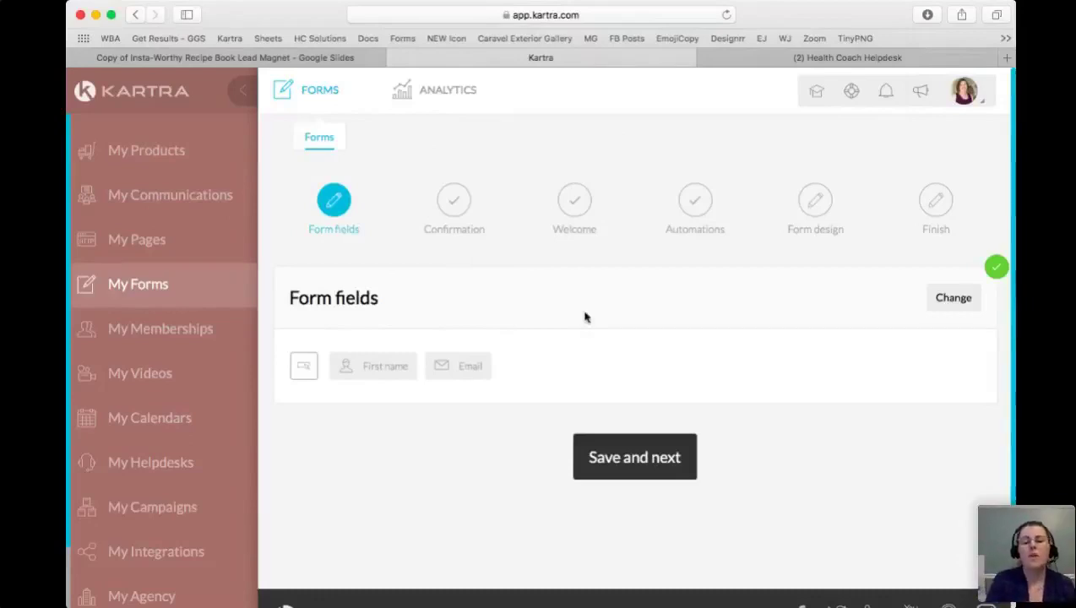
- Open the cloned form's fields for editing and look through the existing fields available for adding
click(952, 299)
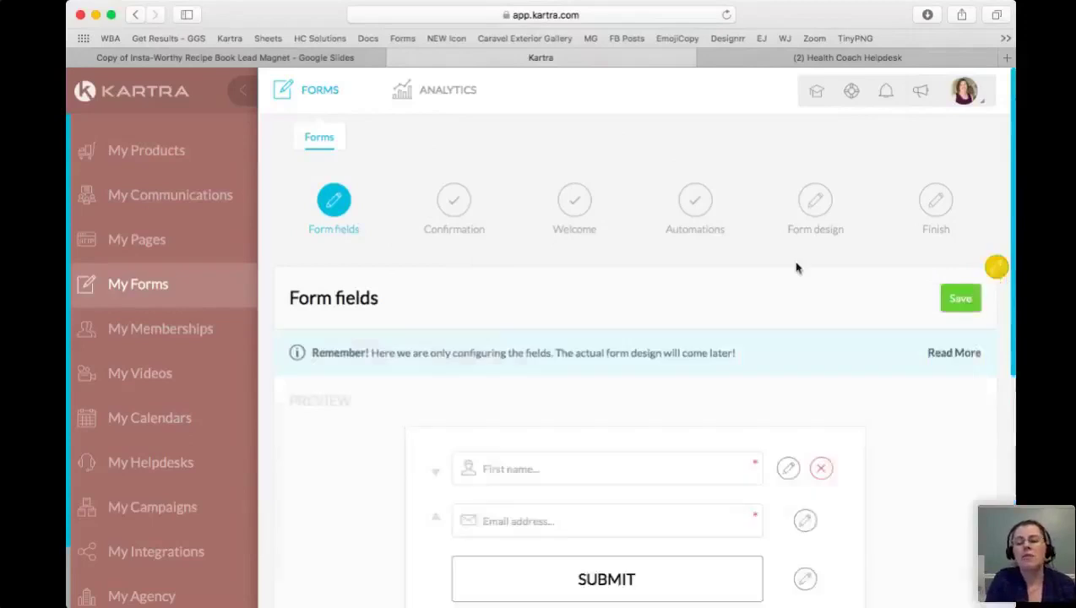
scroll(796, 267, down, 3)
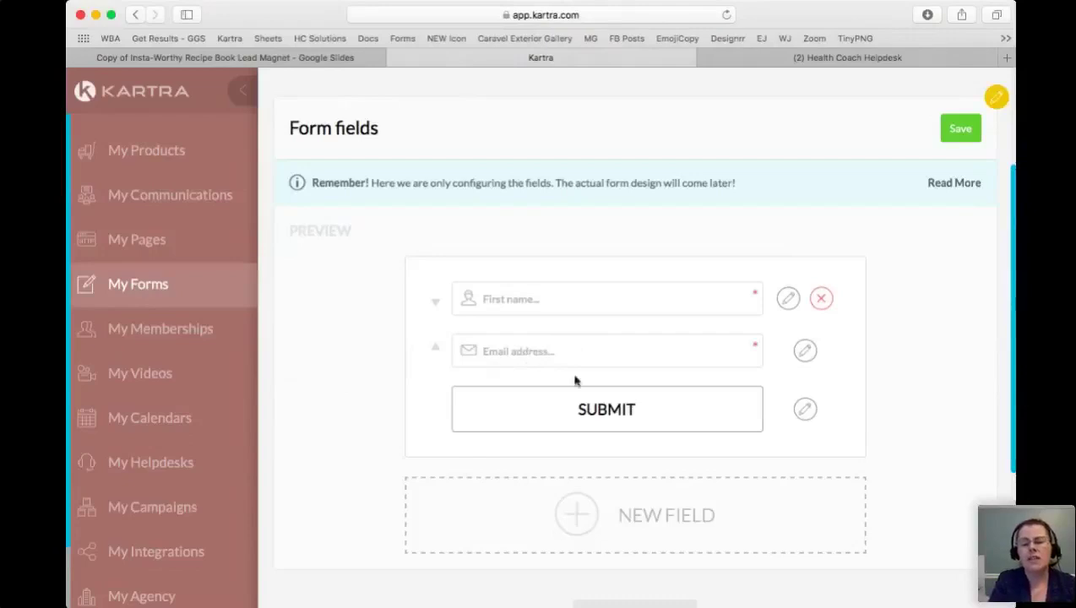
scroll(649, 348, down, 3)
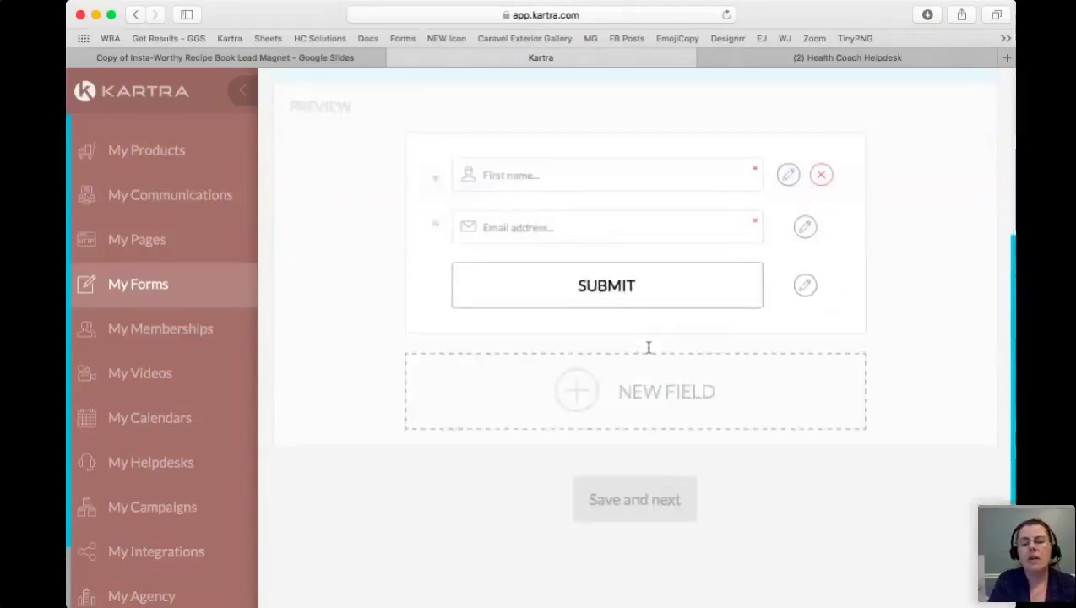
click(629, 395)
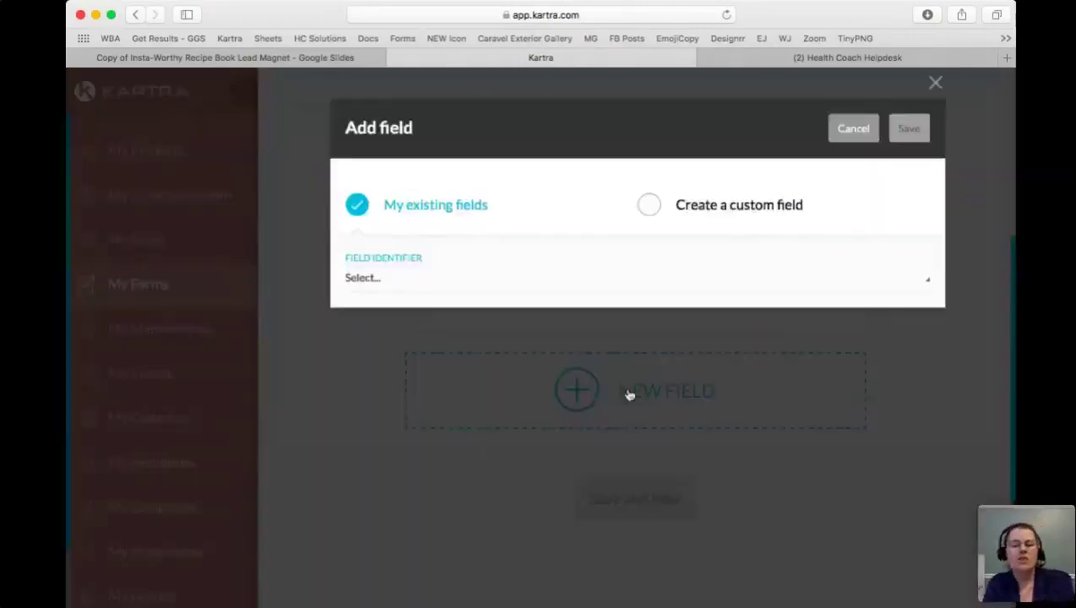
click(407, 282)
scroll(432, 377, down, 3)
scroll(433, 376, down, 10)
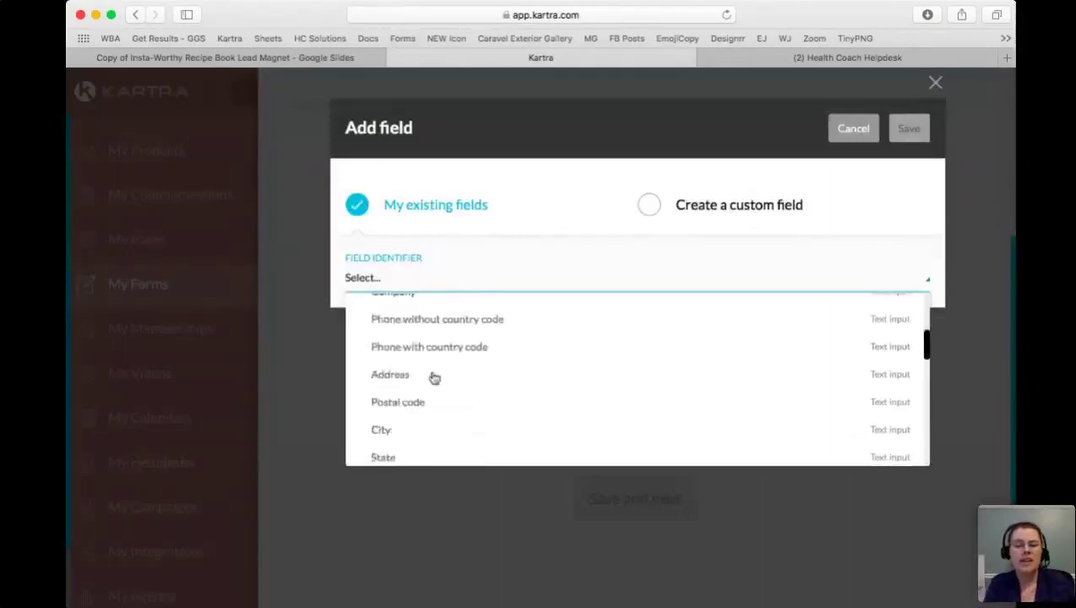
scroll(432, 377, down, 5)
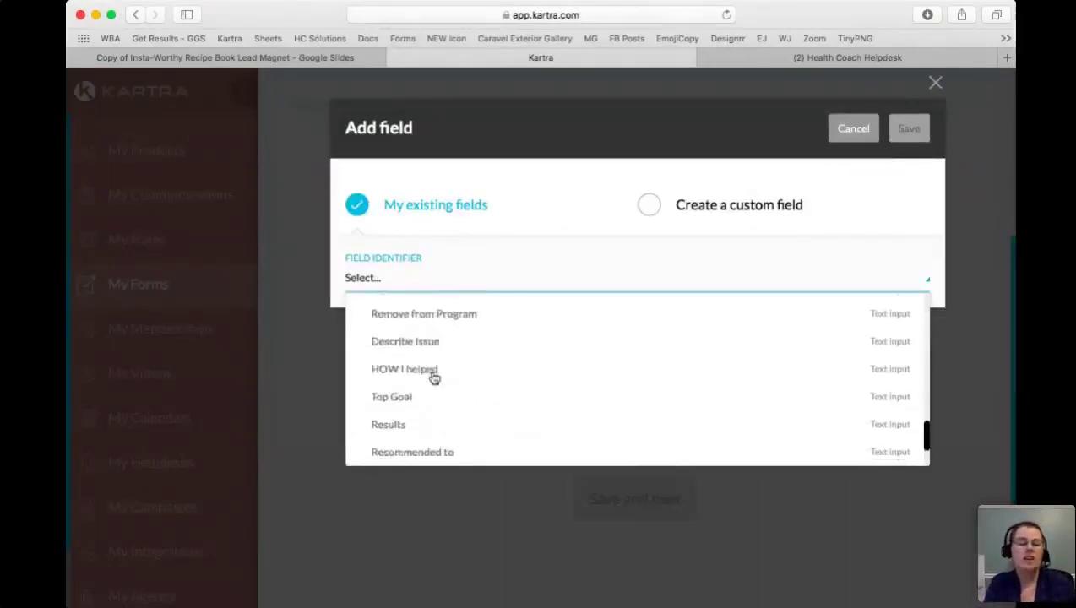
scroll(434, 378, up, 8)
scroll(435, 378, up, 5)
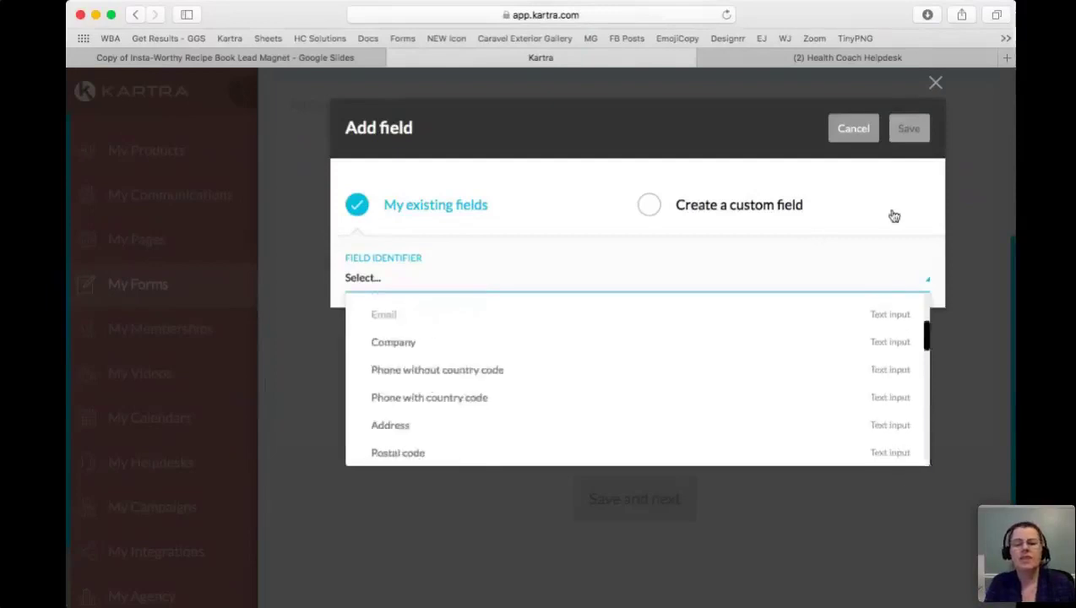
click(850, 128)
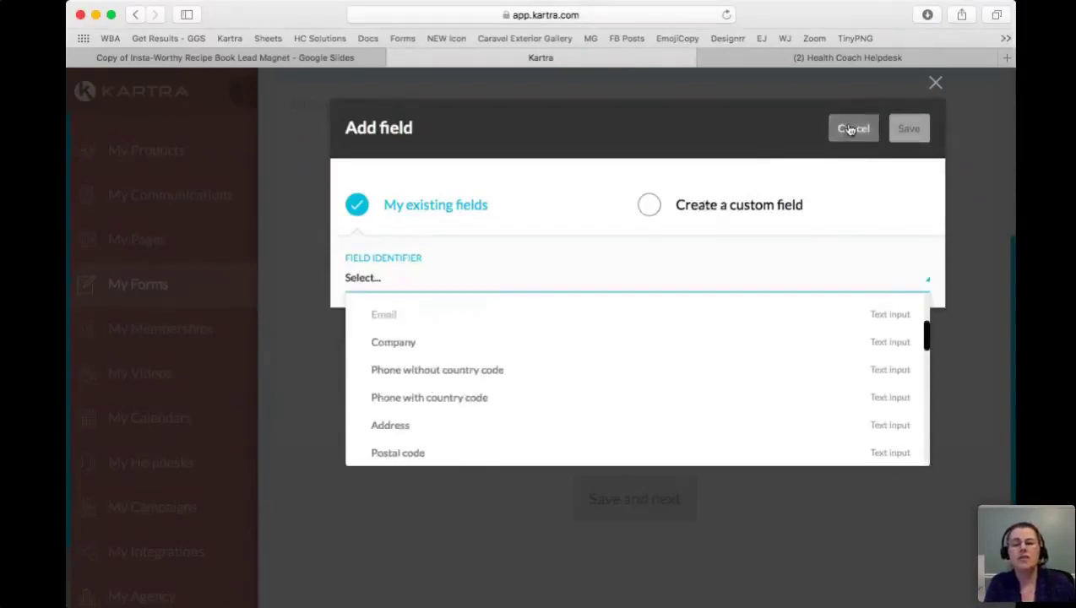
- Save the form fields with First name and Email, and proceed to the confirmation settings
scroll(824, 193, up, 5)
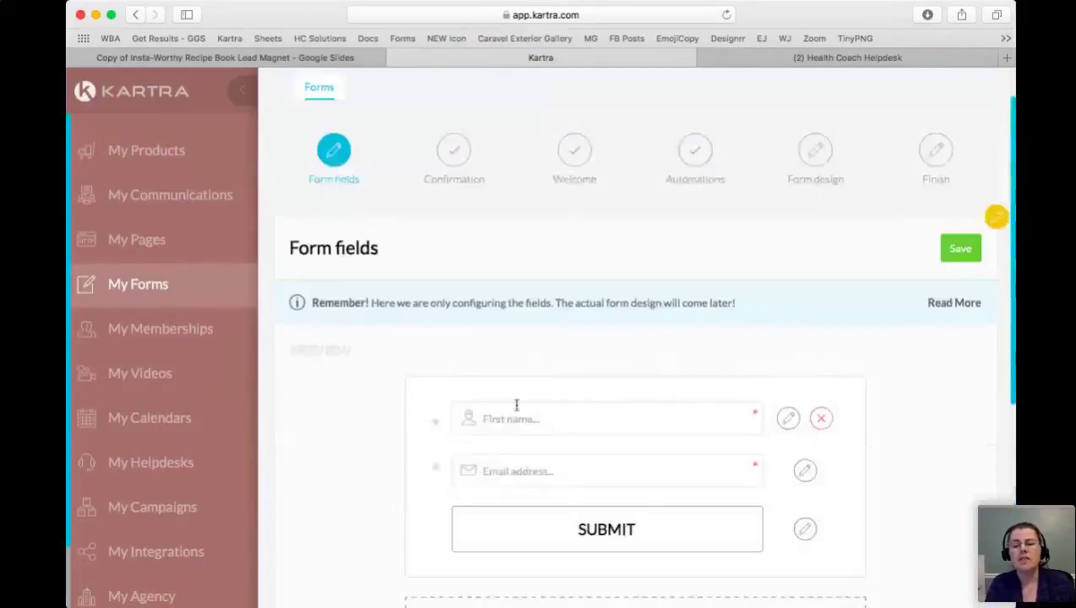
click(961, 250)
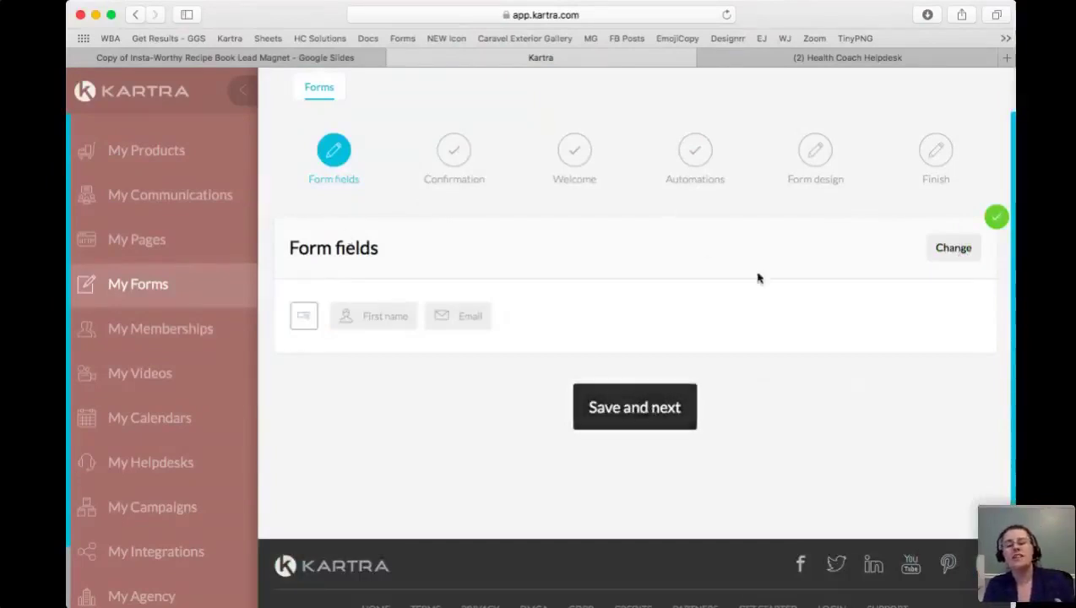
click(632, 414)
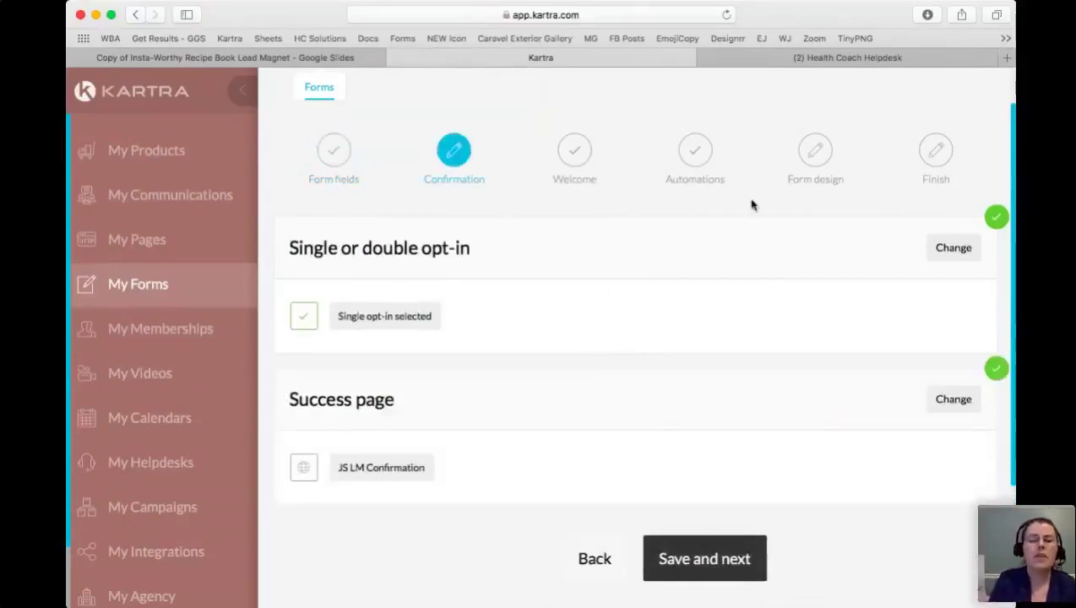
- Keep Single opt-in as the form's subscription type and save the choice
click(955, 249)
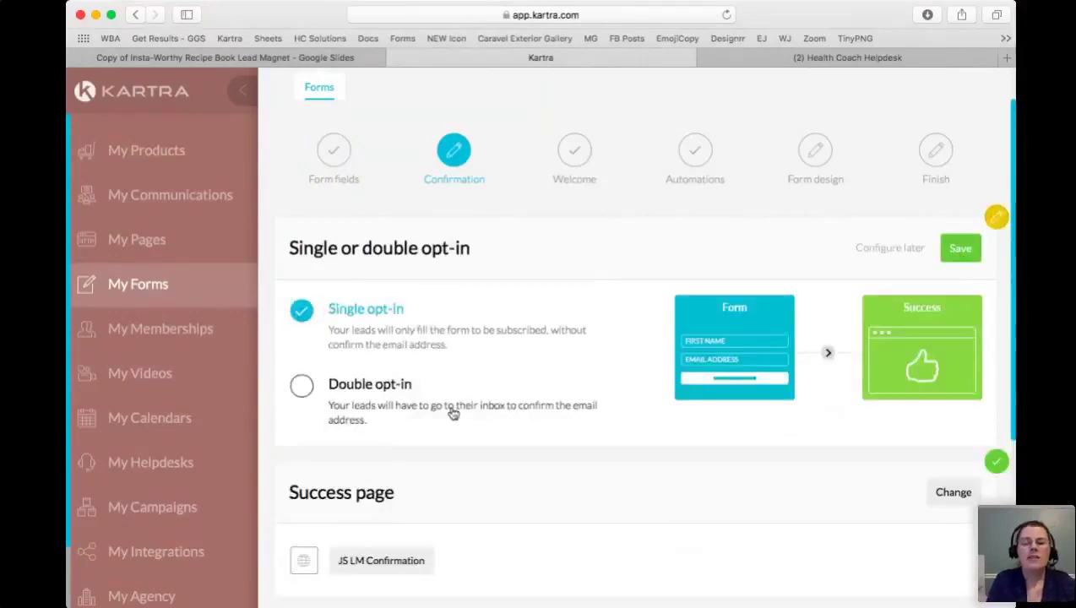
click(401, 313)
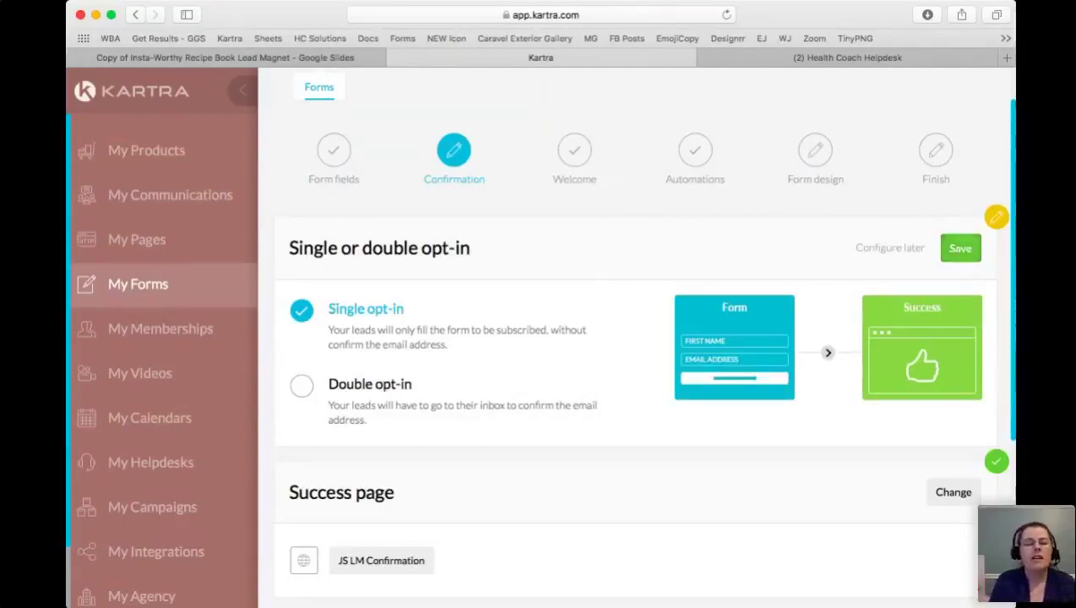
click(892, 198)
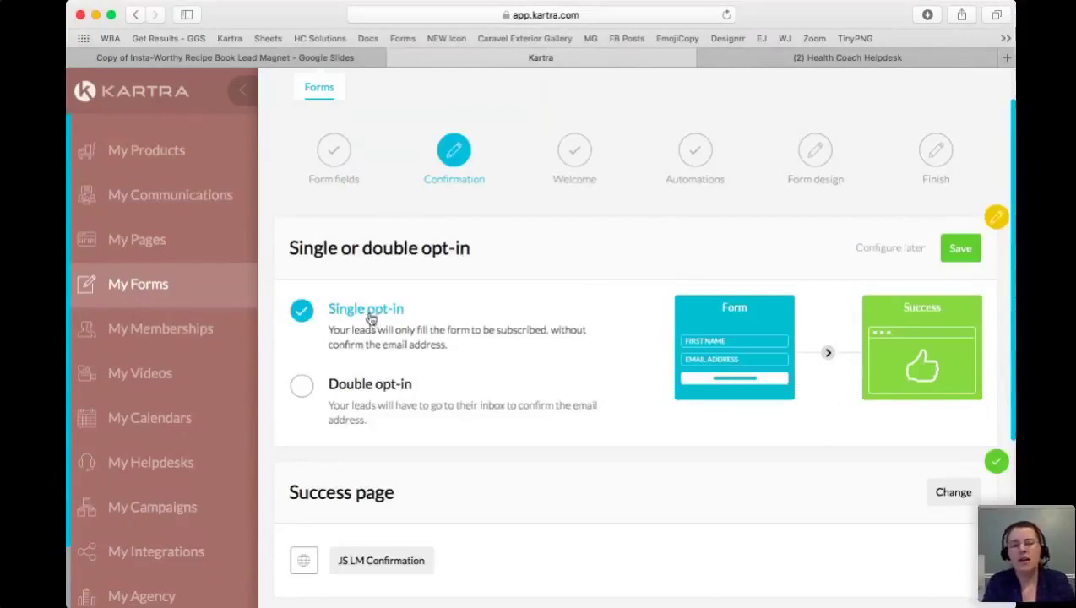
click(960, 248)
- Open the success page settings, try External URL as the destination and set it back to Kartra pages
scroll(551, 301, down, 3)
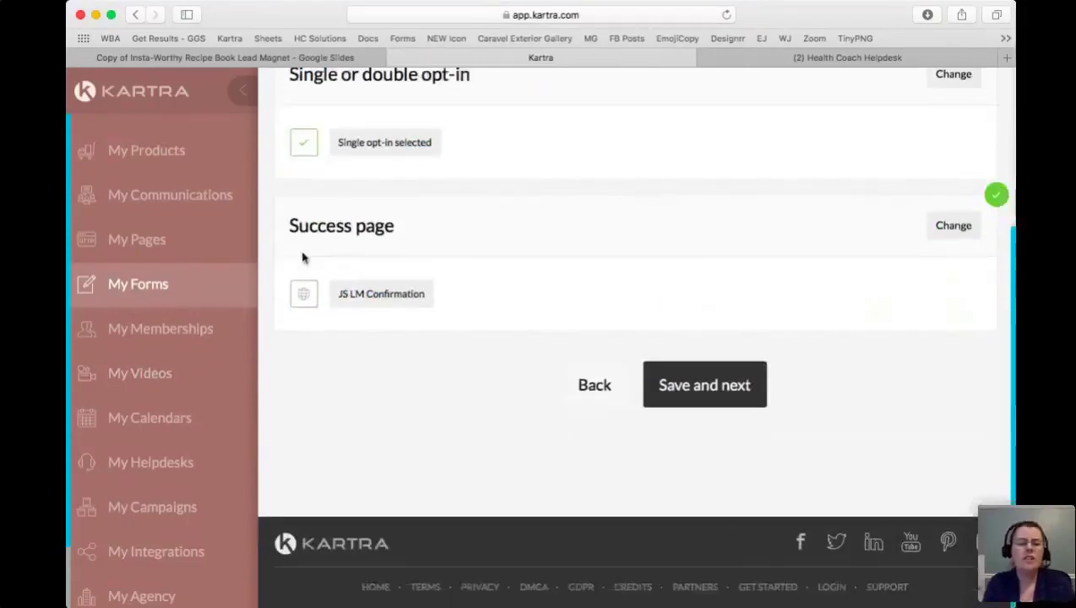
click(958, 230)
click(315, 313)
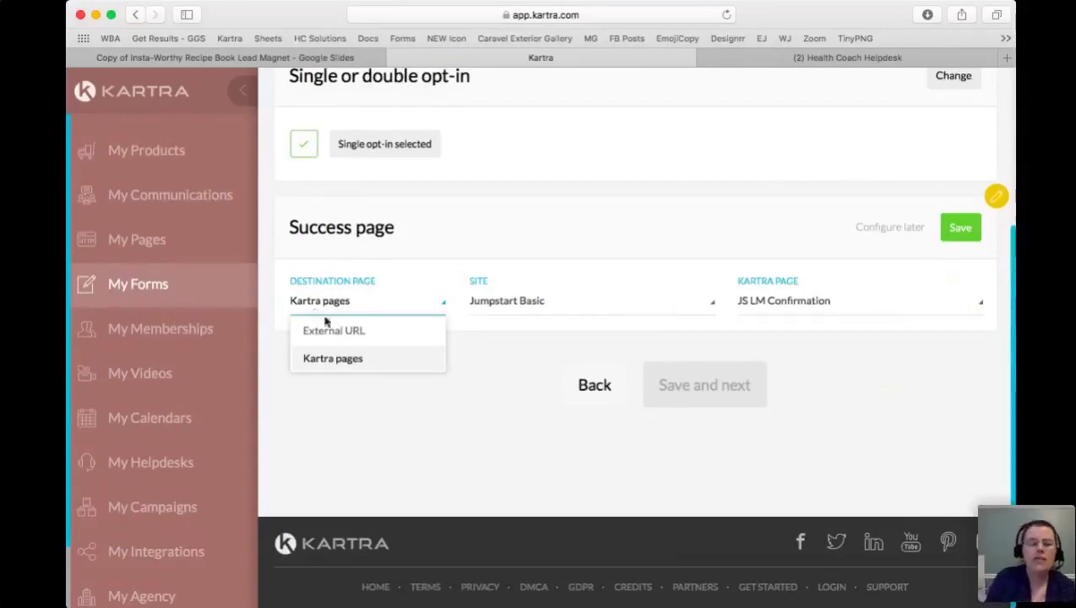
click(335, 332)
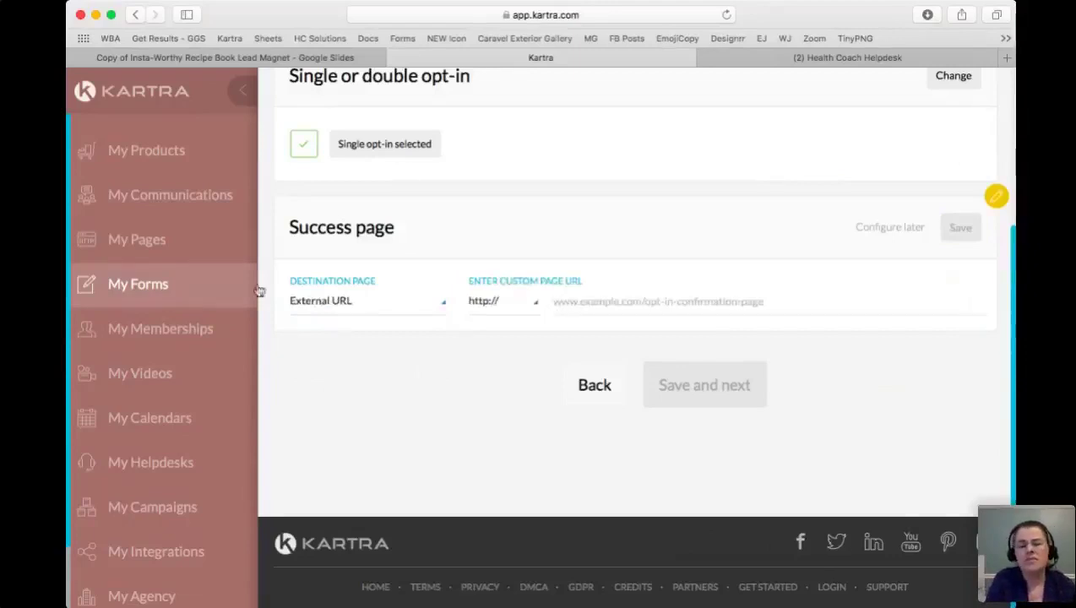
click(344, 299)
click(338, 361)
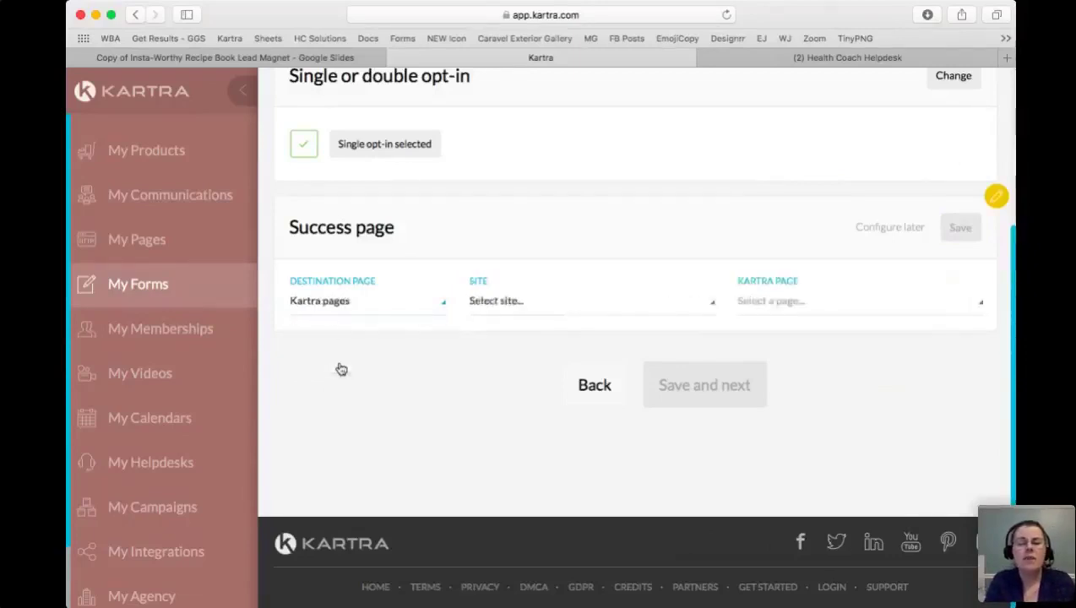
- Set the success page to OPT IN TY under "No site in particular", save it and proceed to the welcome message settings
click(541, 299)
click(524, 359)
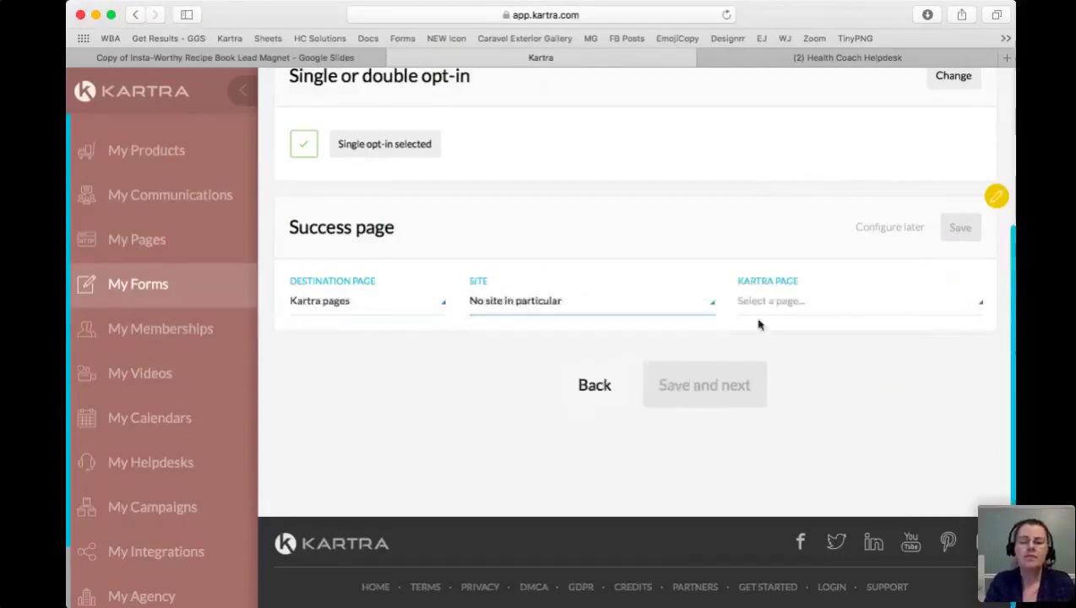
click(764, 301)
scroll(800, 381, down, 6)
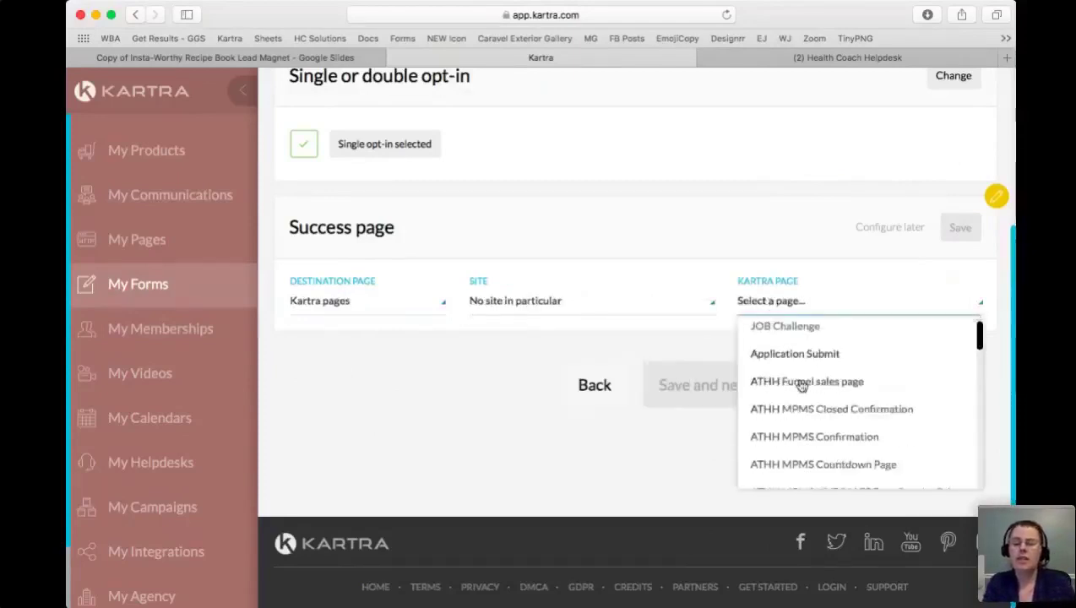
scroll(801, 385, down, 12)
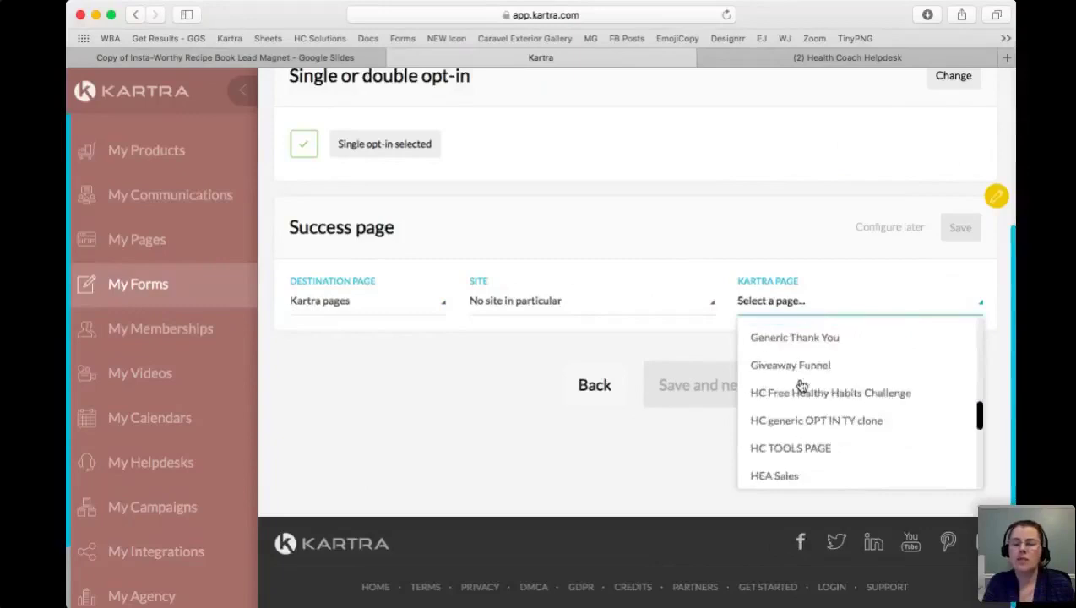
scroll(801, 380, down, 3)
click(802, 378)
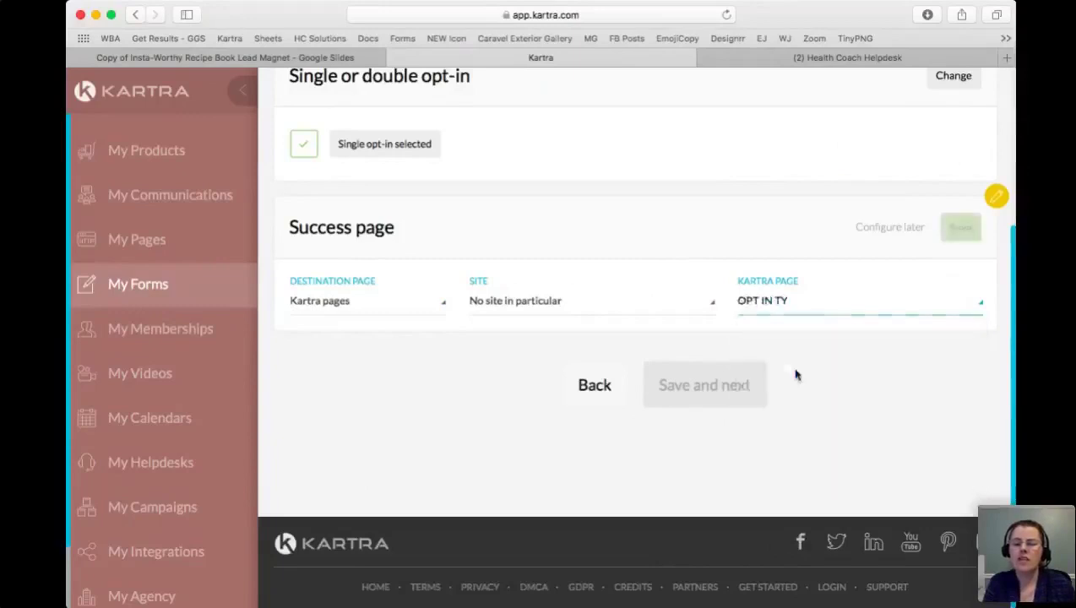
click(963, 228)
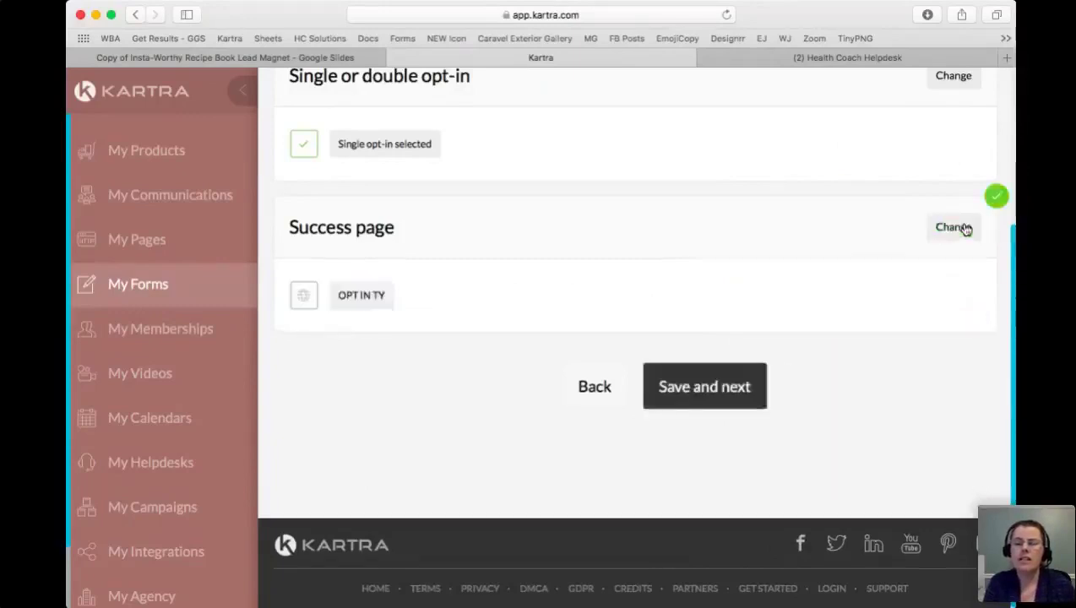
click(720, 394)
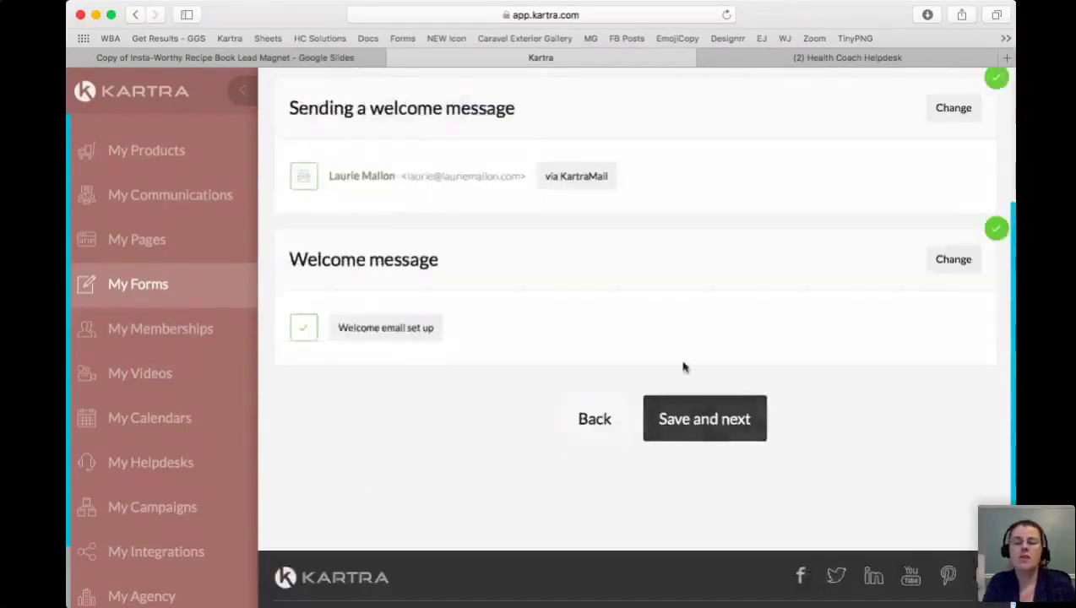
scroll(682, 365, up, 1)
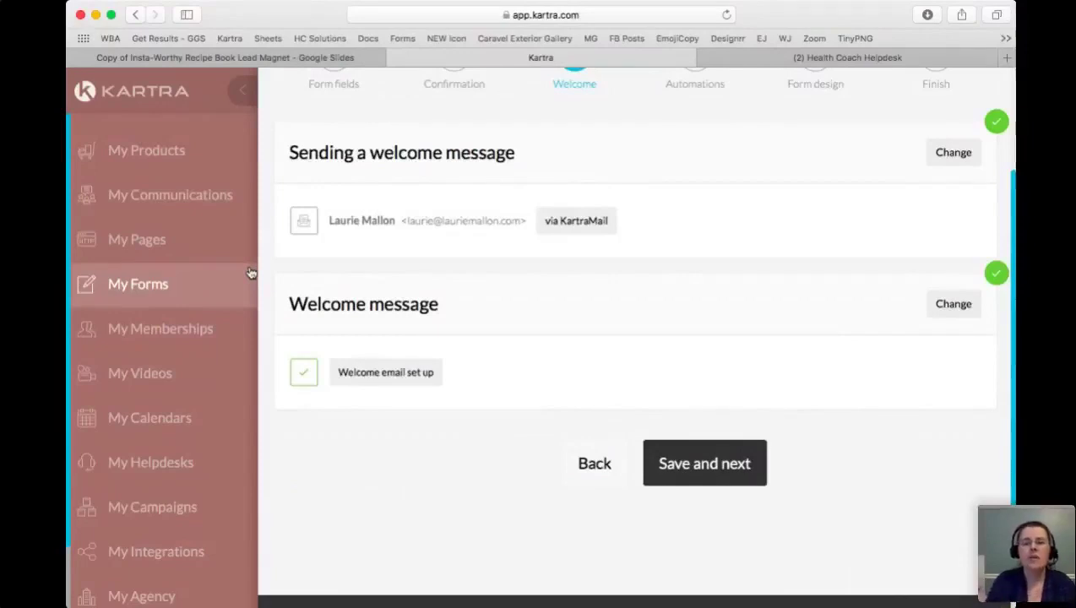
- Open the welcome message sender settings, keep the welcome email sent through KartraMail, and save them
click(947, 157)
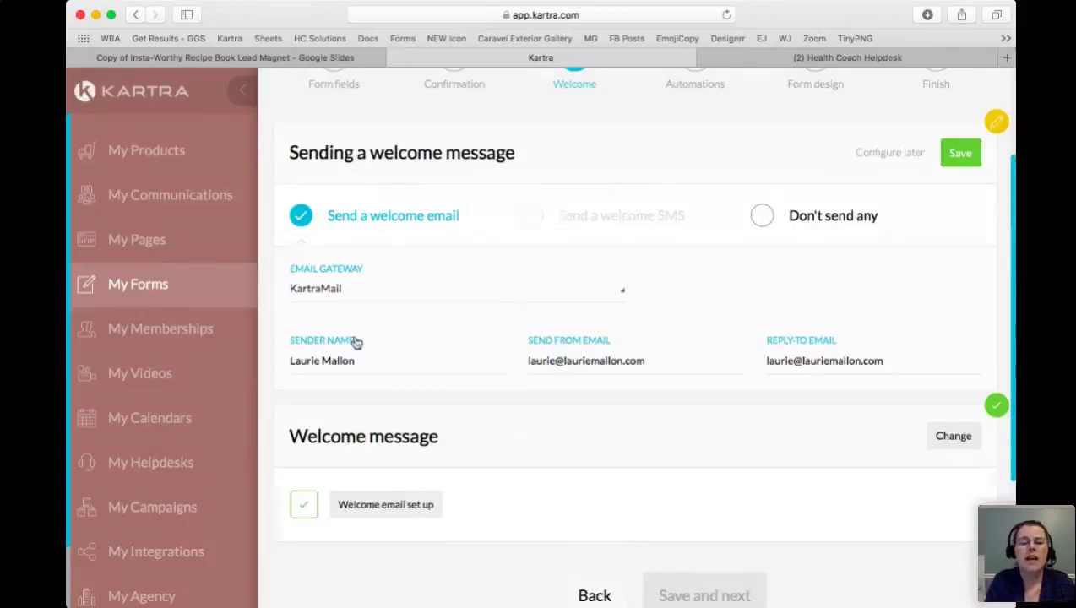
scroll(353, 341, down, 3)
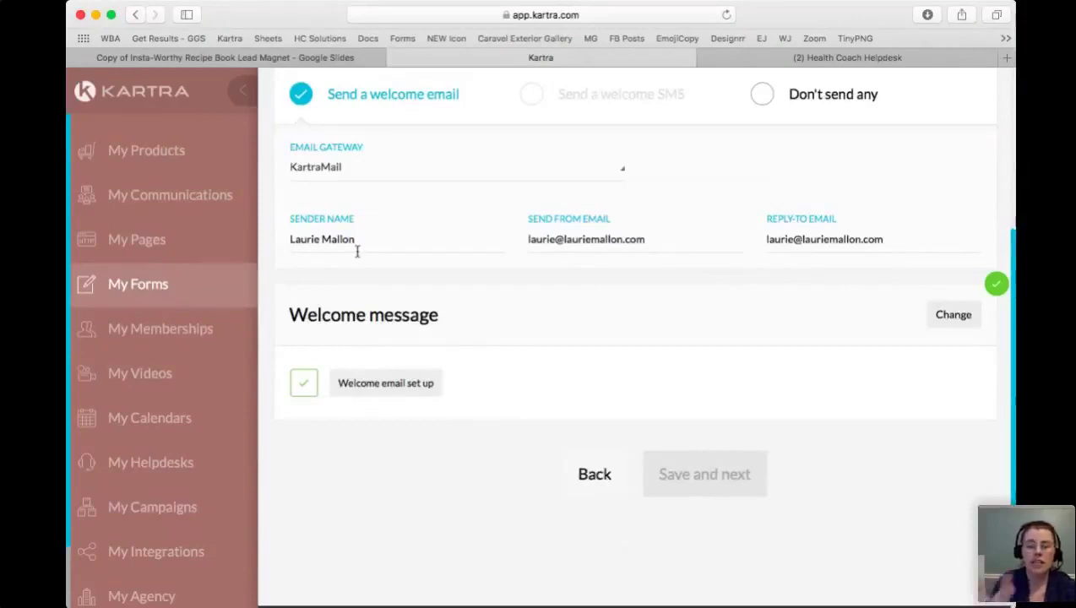
click(831, 148)
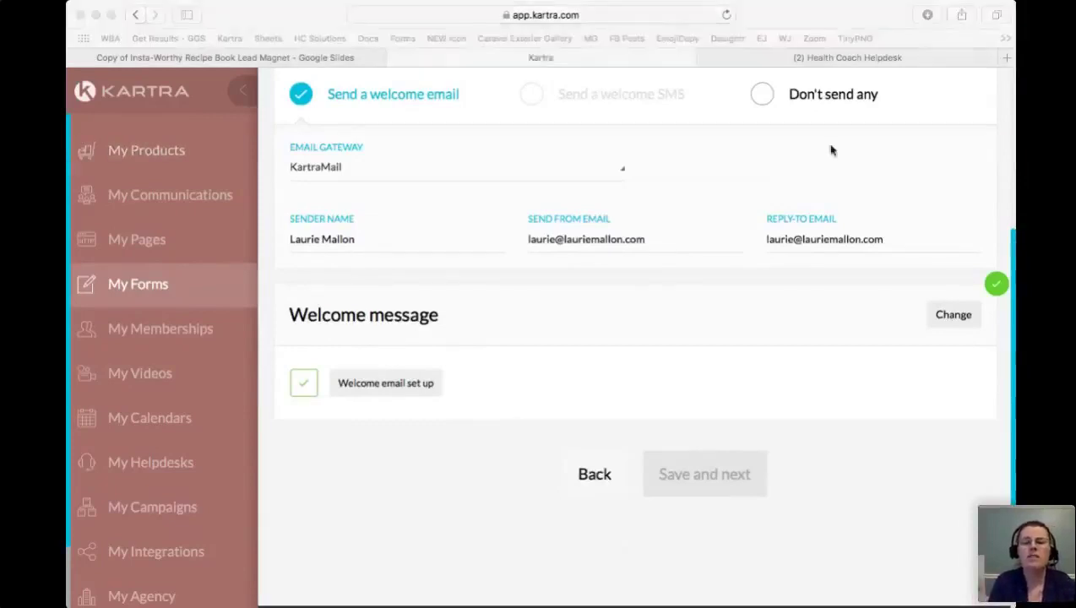
click(864, 201)
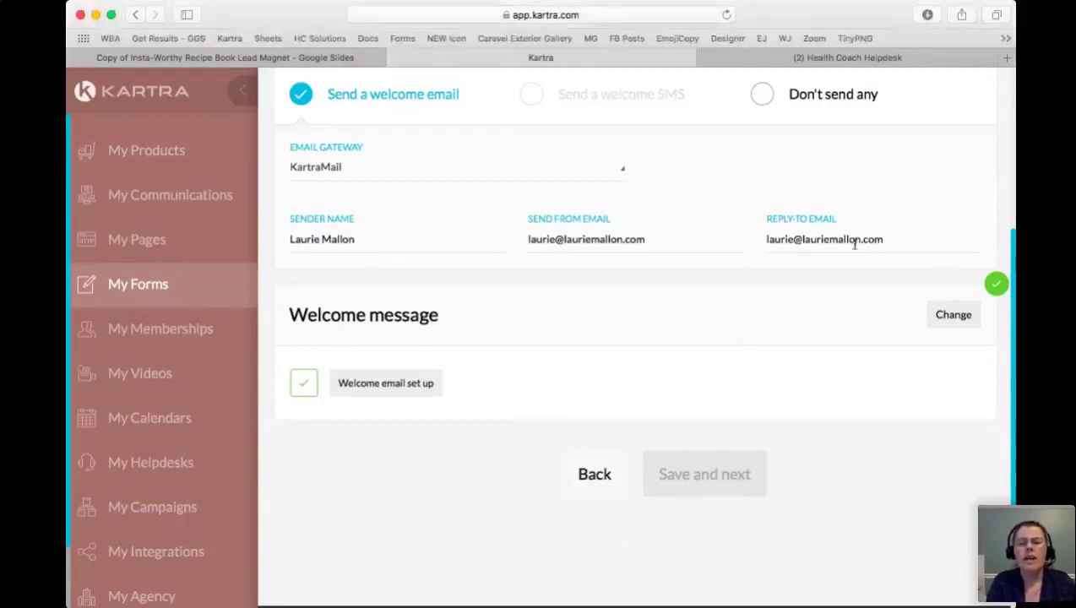
scroll(853, 244, up, 2)
scroll(740, 439, down, 3)
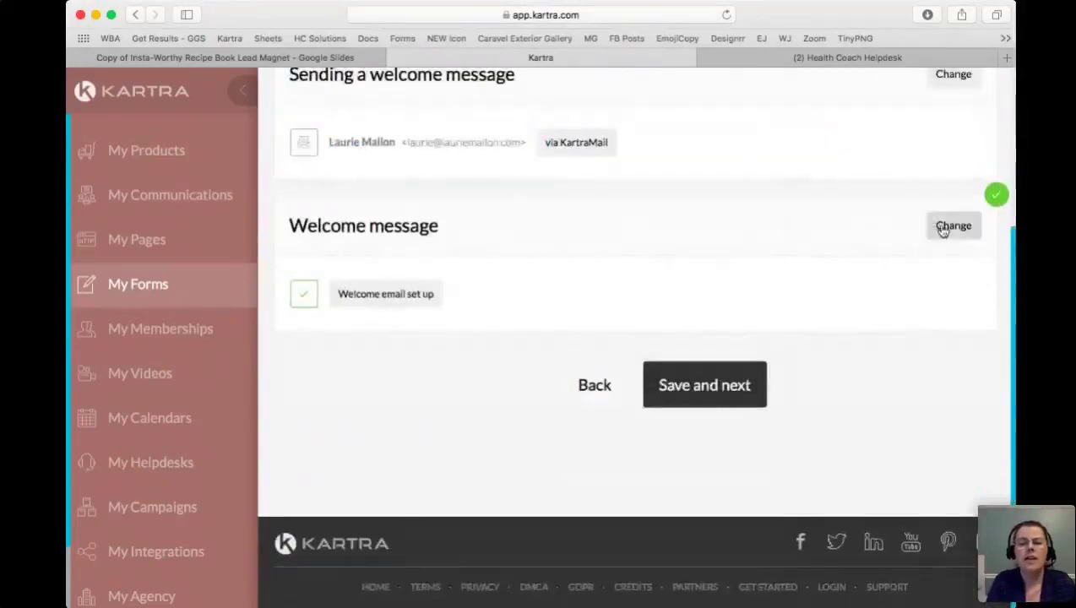
- Open the welcome message for editing and replace its subject line with "[FREE RECIPE BOOK] It's here!"
click(942, 230)
scroll(693, 288, down, 3)
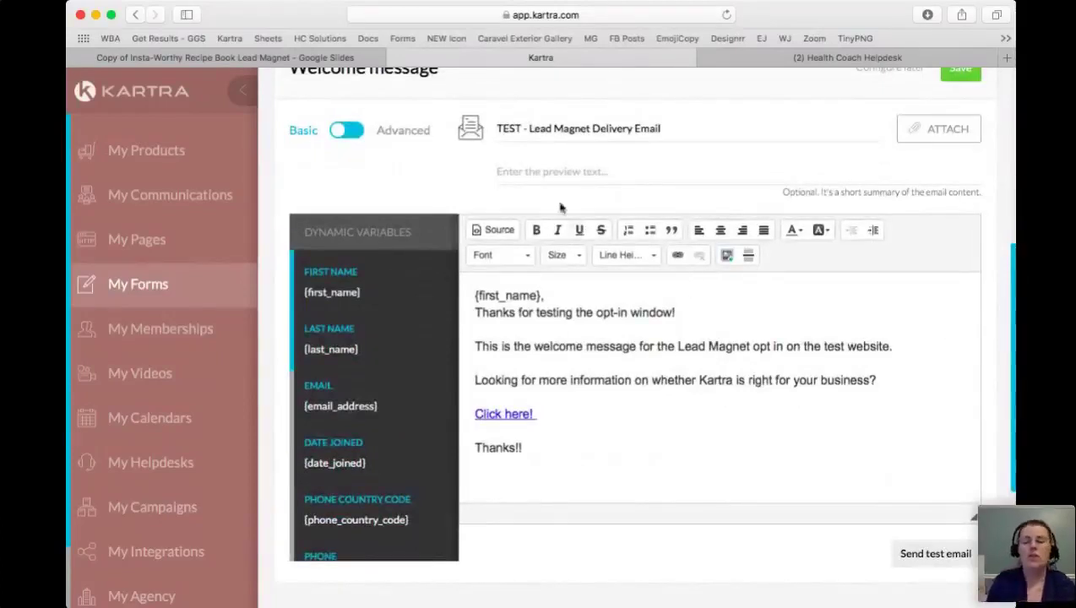
triple_click(507, 127)
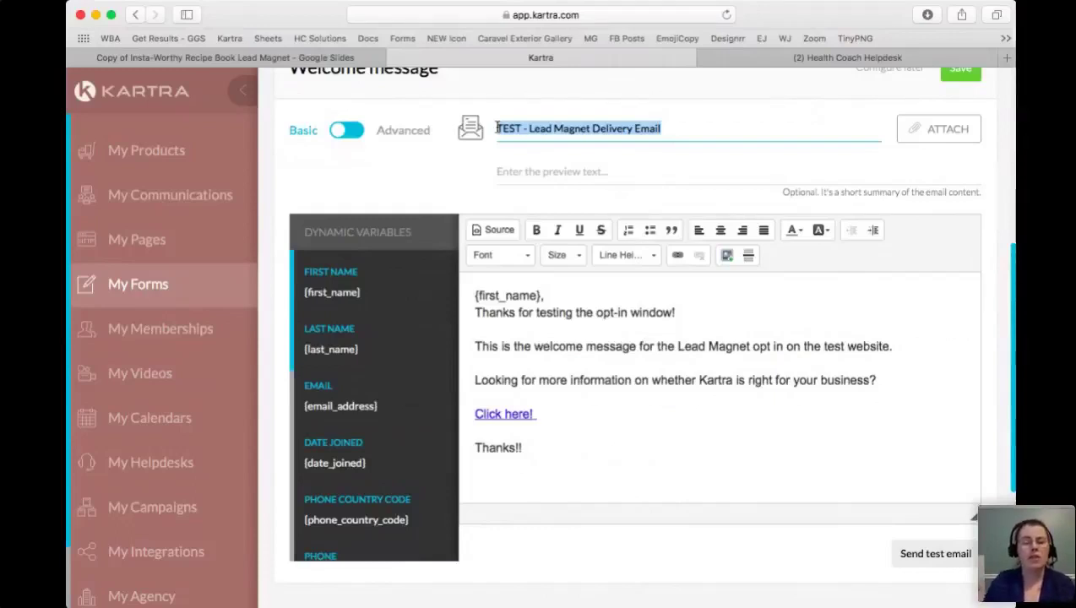
click(496, 128)
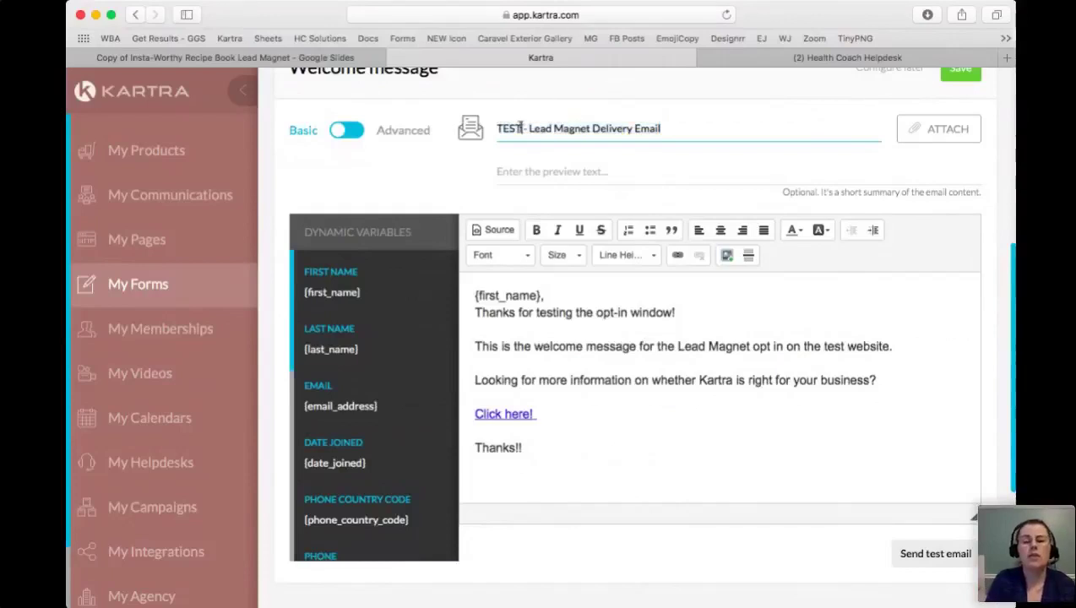
drag(522, 128, 490, 129)
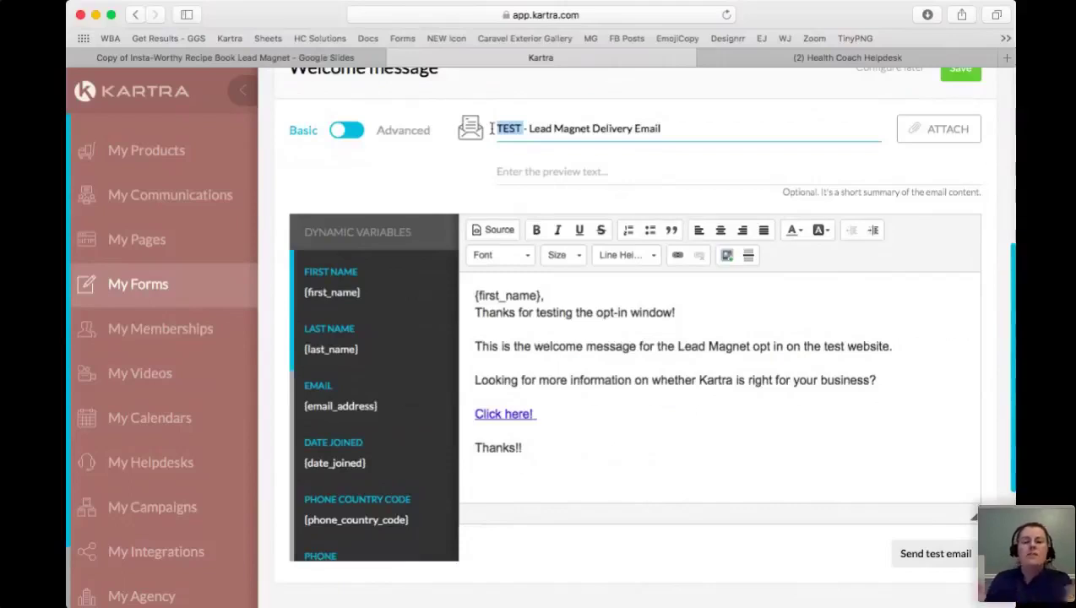
drag(667, 128, 522, 128)
click(715, 123)
drag(715, 124, 494, 128)
click(664, 128)
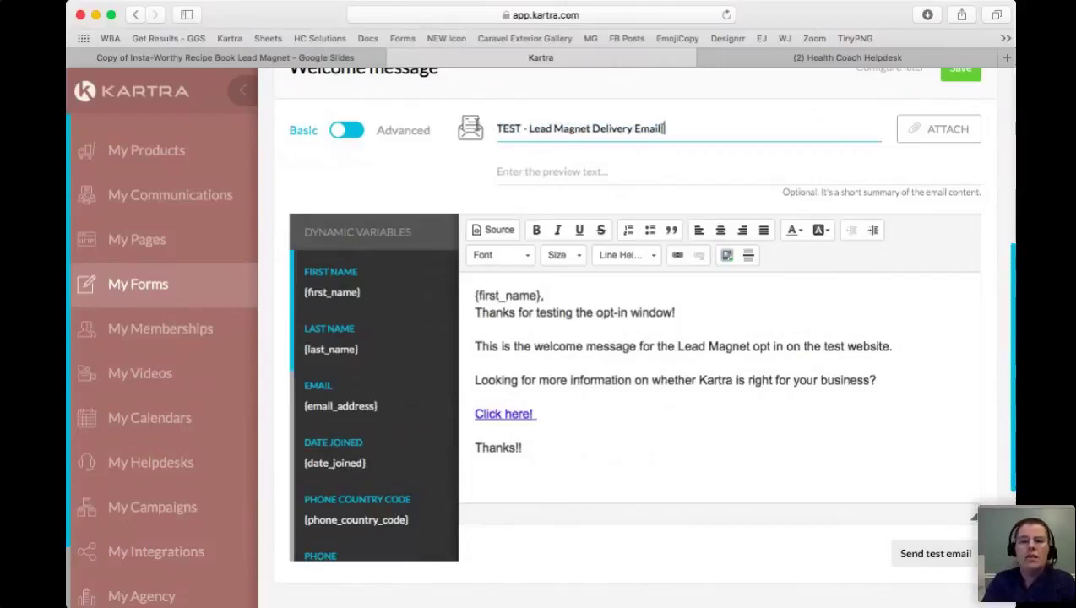
drag(663, 129, 477, 128)
text([)
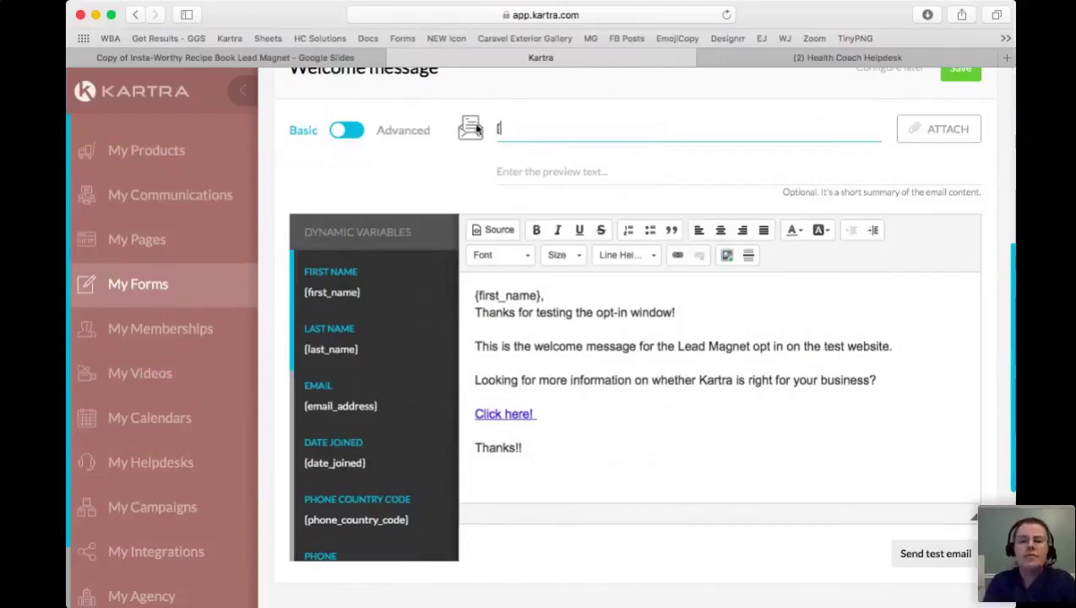
text(FREE RECIPE BOOK)
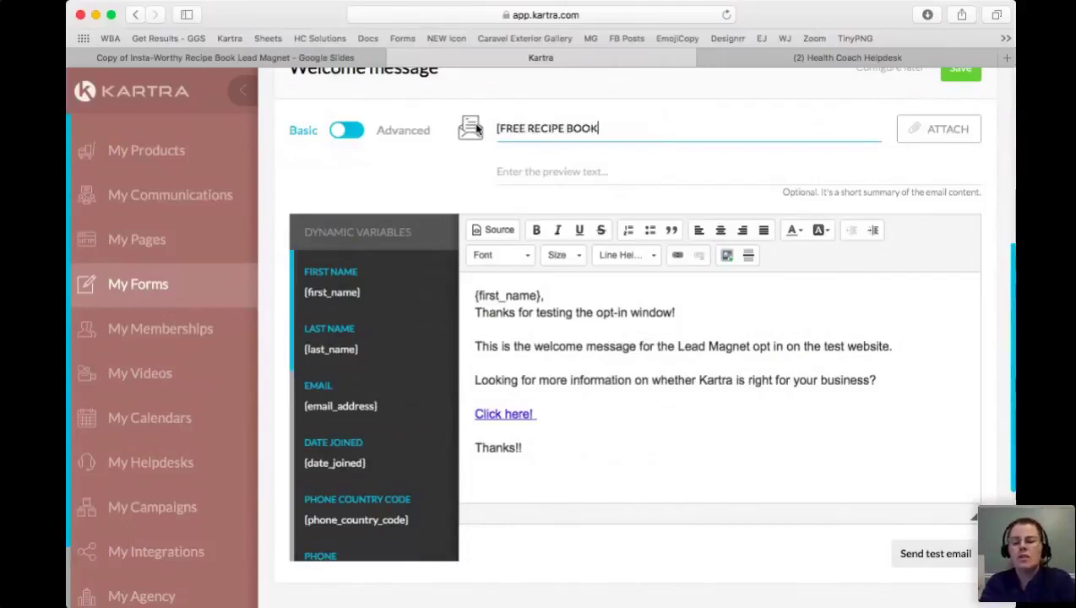
text(] It's here!)
- Add "Hey" before the {first_name} variable in the greeting of the email body
click(560, 326)
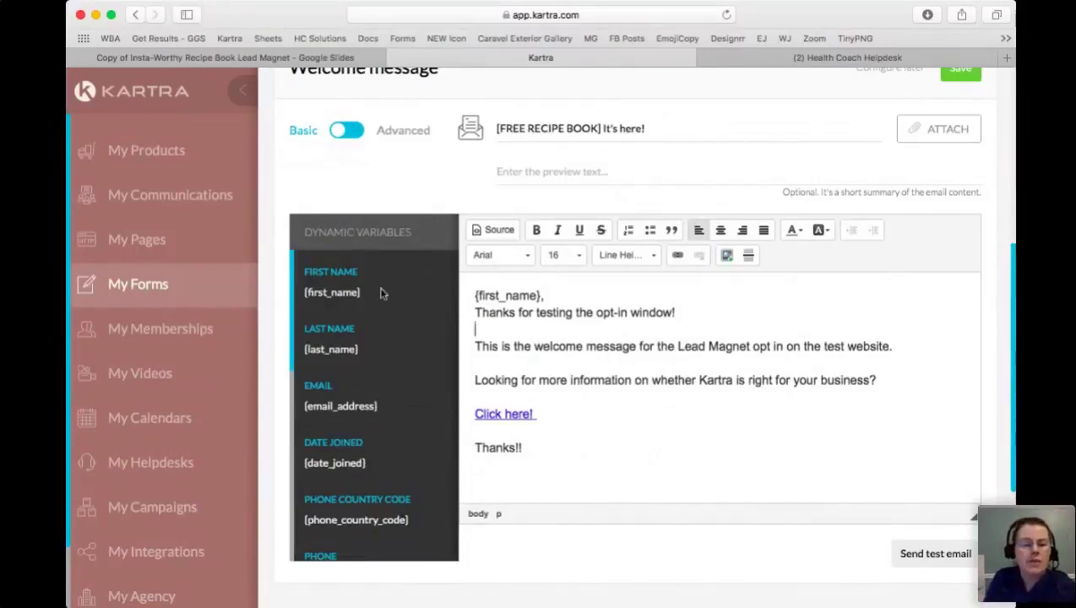
drag(382, 292, 304, 292)
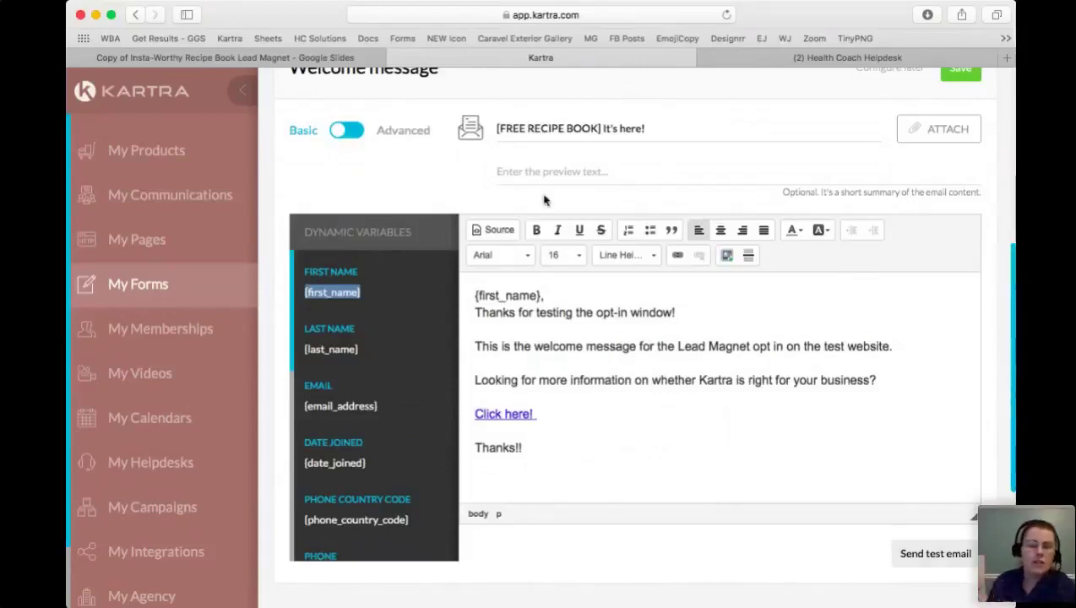
click(563, 297)
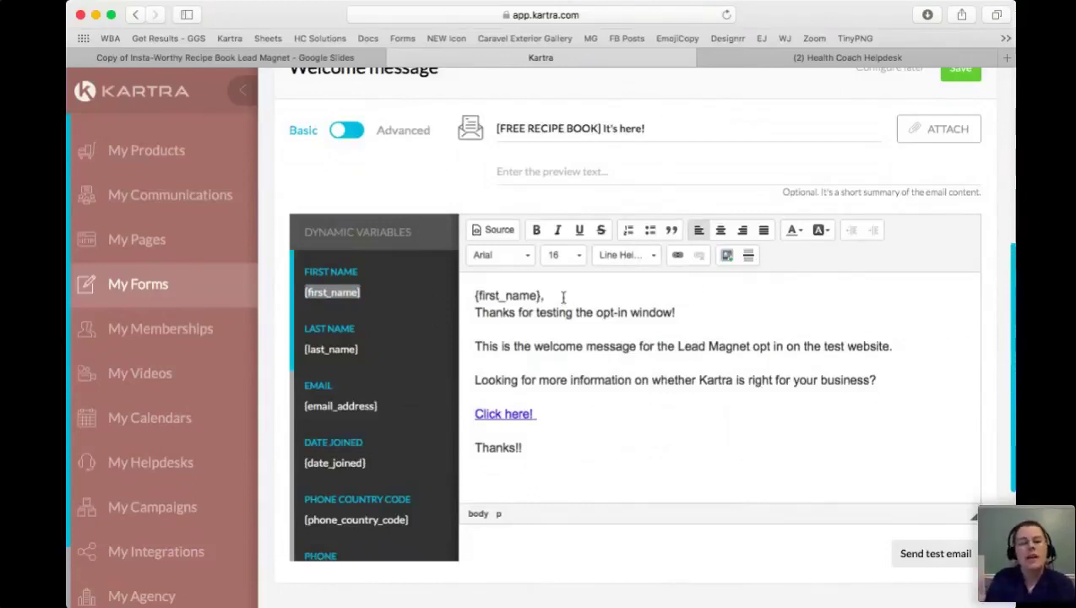
drag(562, 296, 470, 294)
click(470, 294)
text(Hey)
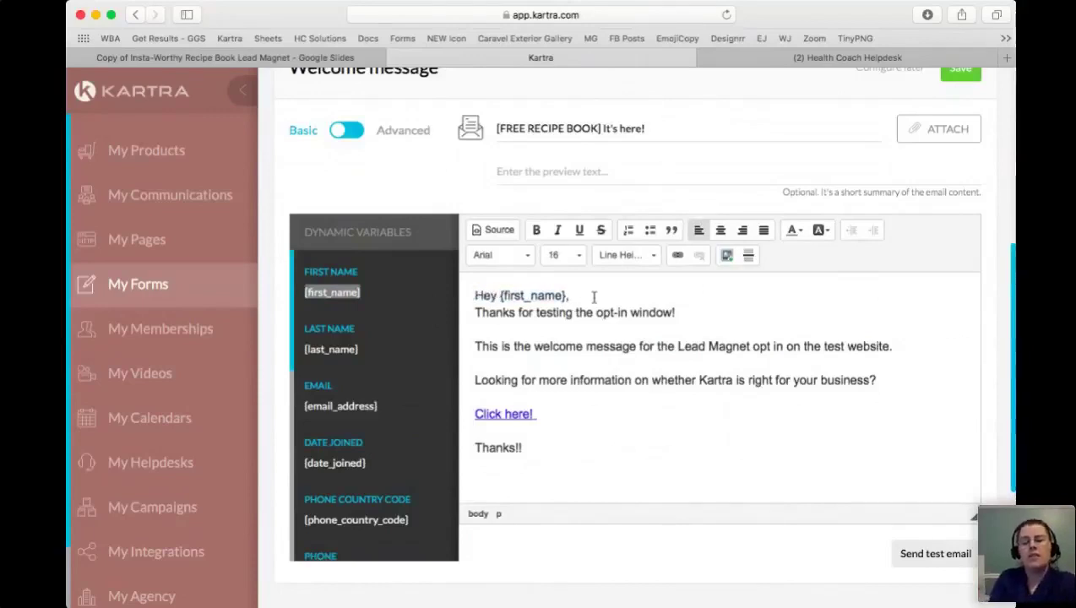
- Add the line "CLICK HERE TO ACCESS YOUR FREE RECIPE BOOK" with blank spacing below the thank-you sentence
click(724, 314)
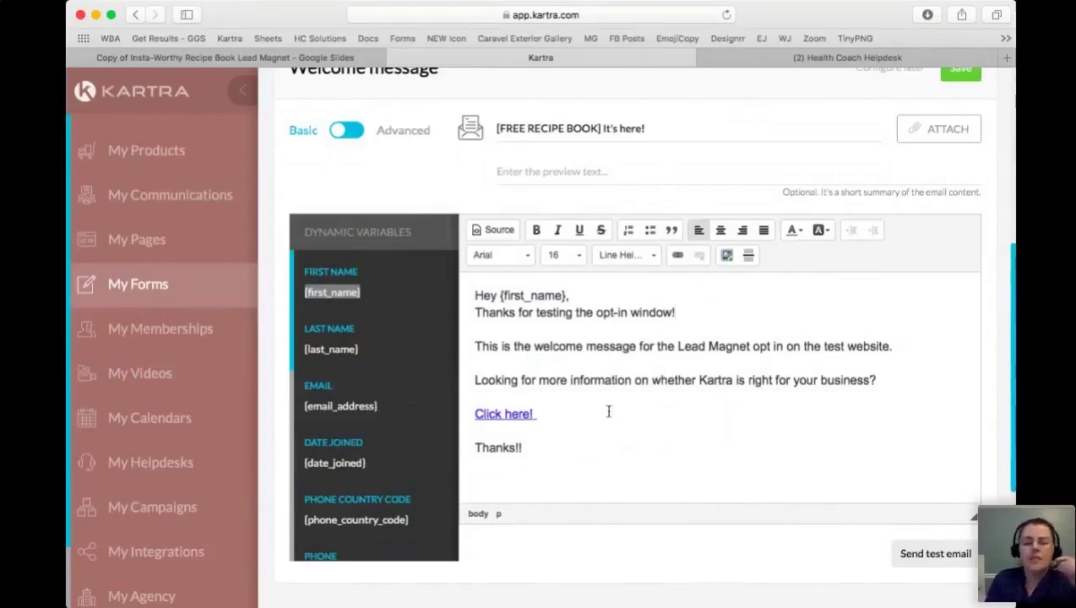
click(724, 325)
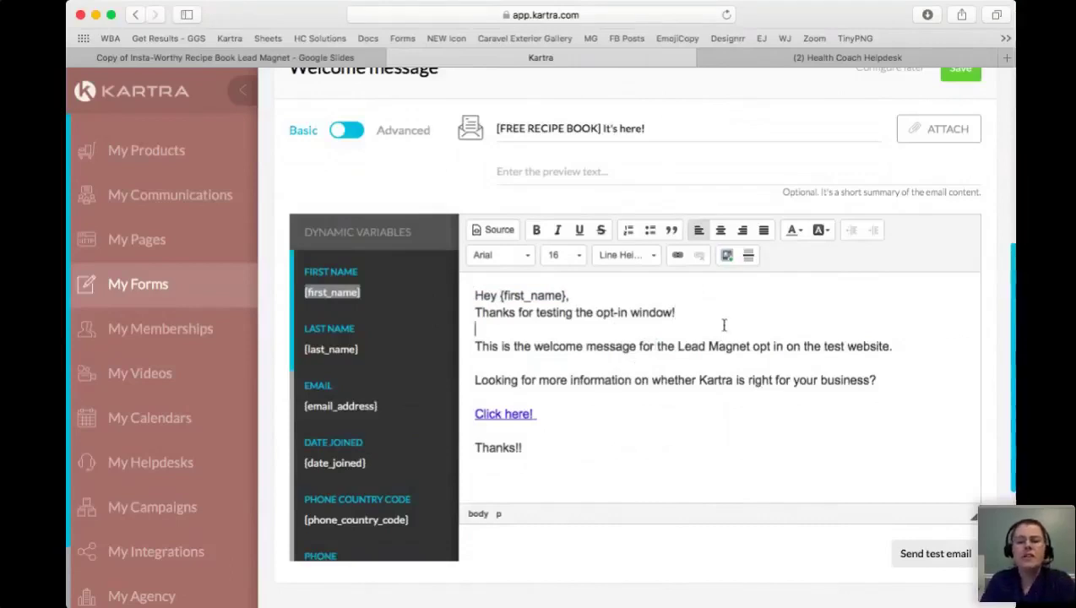
key(Return)
key(Return)
click(560, 445)
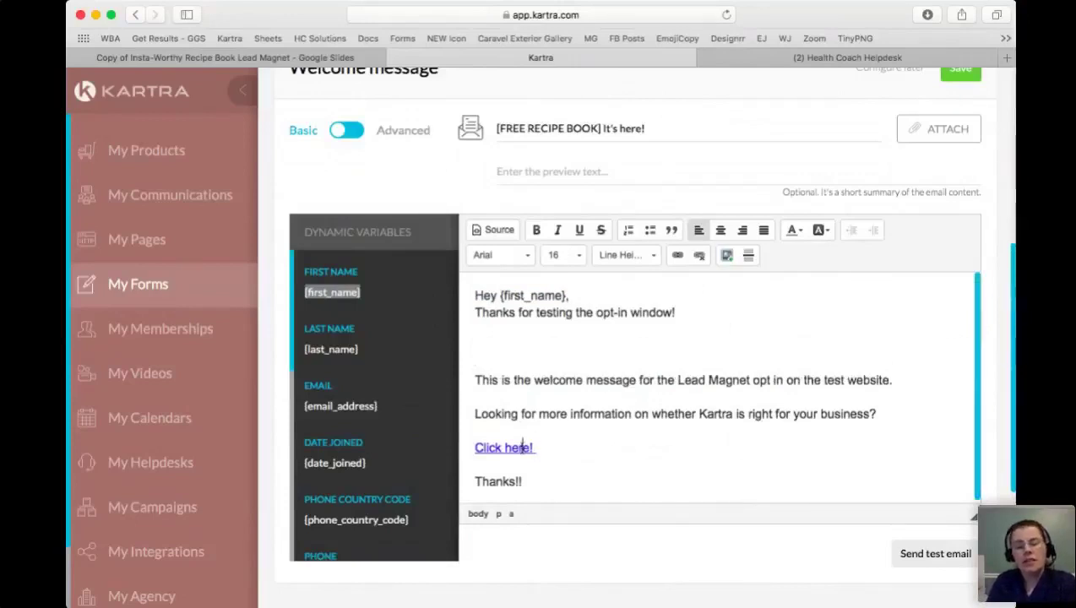
click(555, 339)
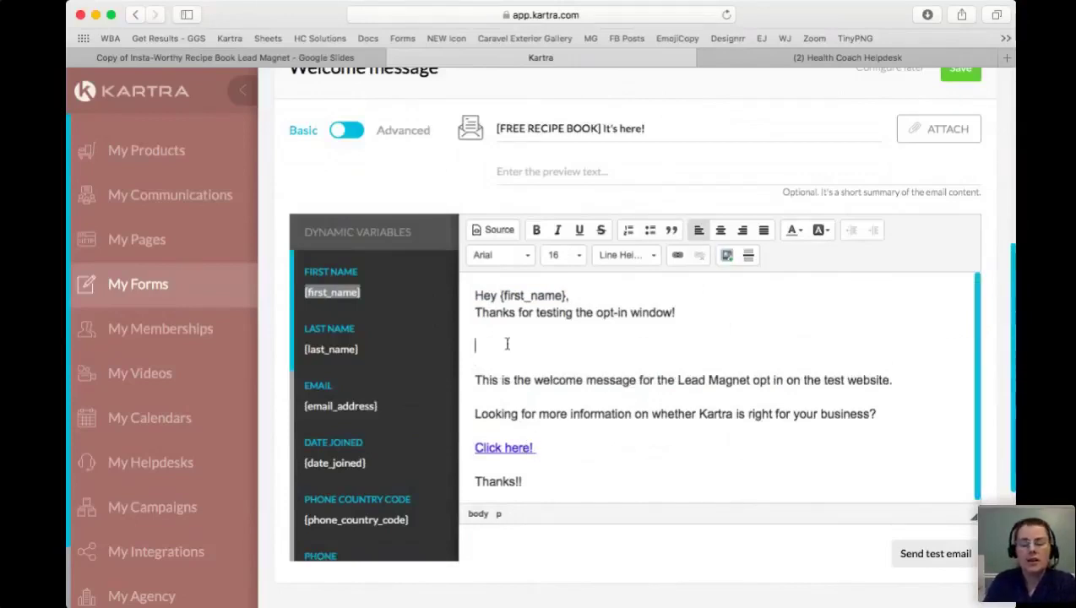
text(CLICK HERE TO ACCESS YOUR FREE RECIPE BOOK)
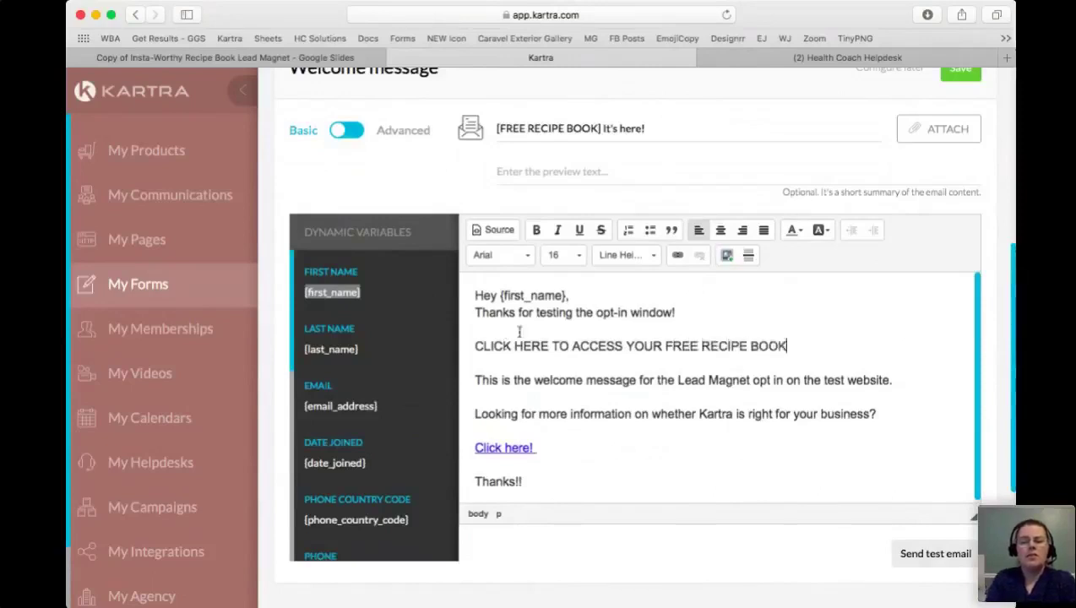
- Open the link settings for the "CLICK HERE TO ACCESS YOUR FREE RECIPE BOOK" line
drag(787, 345, 473, 346)
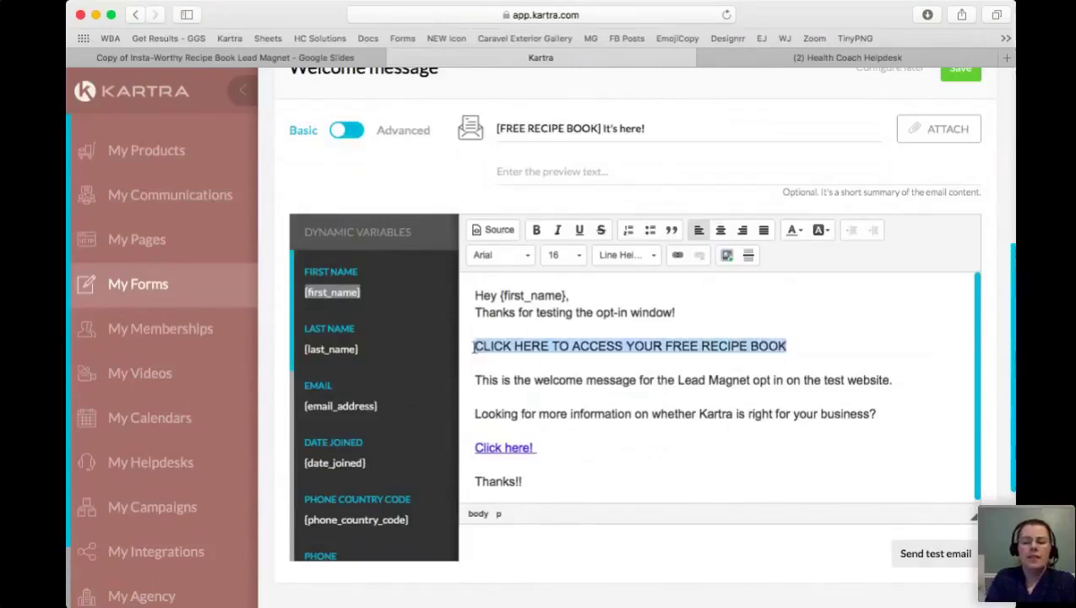
click(678, 256)
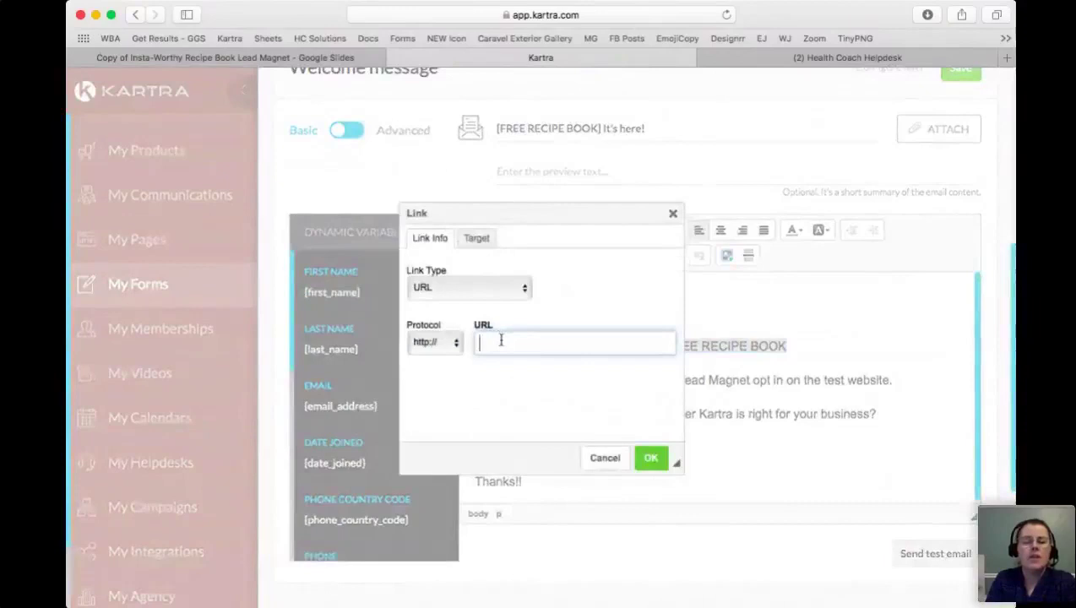
text([first_name])
key(BackSpace)
key(BackSpace)
key(BackSpace)
key(BackSpace)
key(BackSpace)
key(BackSpace)
key(BackSpace)
key(BackSpace)
key(BackSpace)
key(BackSpace)
key(BackSpace)
key(BackSpace)
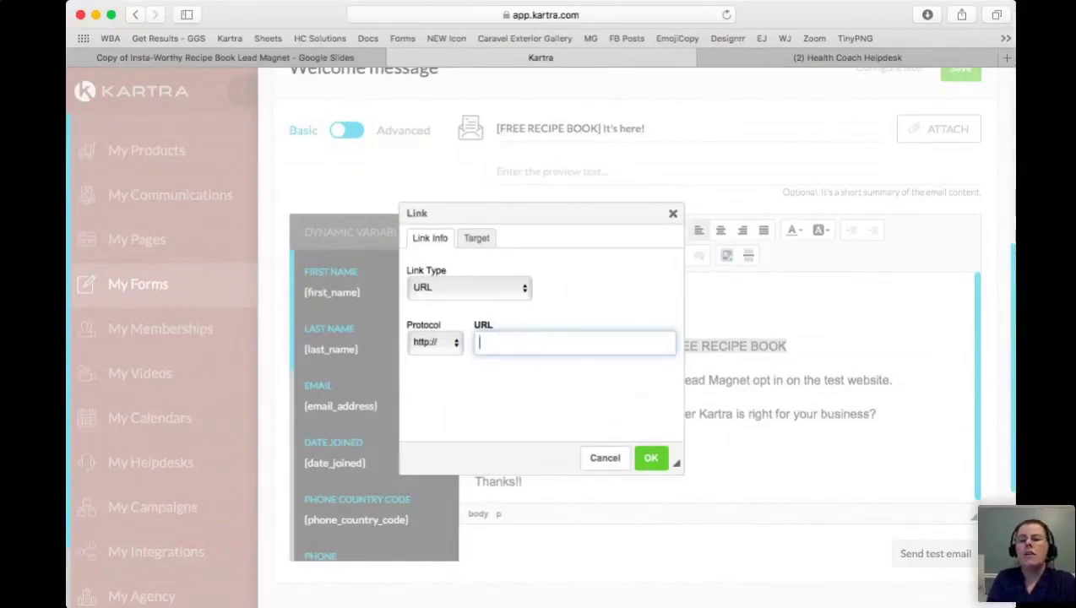
- Link the line to the copied https URL of the Insta-Worthy Recipe Book Lead Magnet PDF, with New Window (_blank) as target
key(super+Tab)
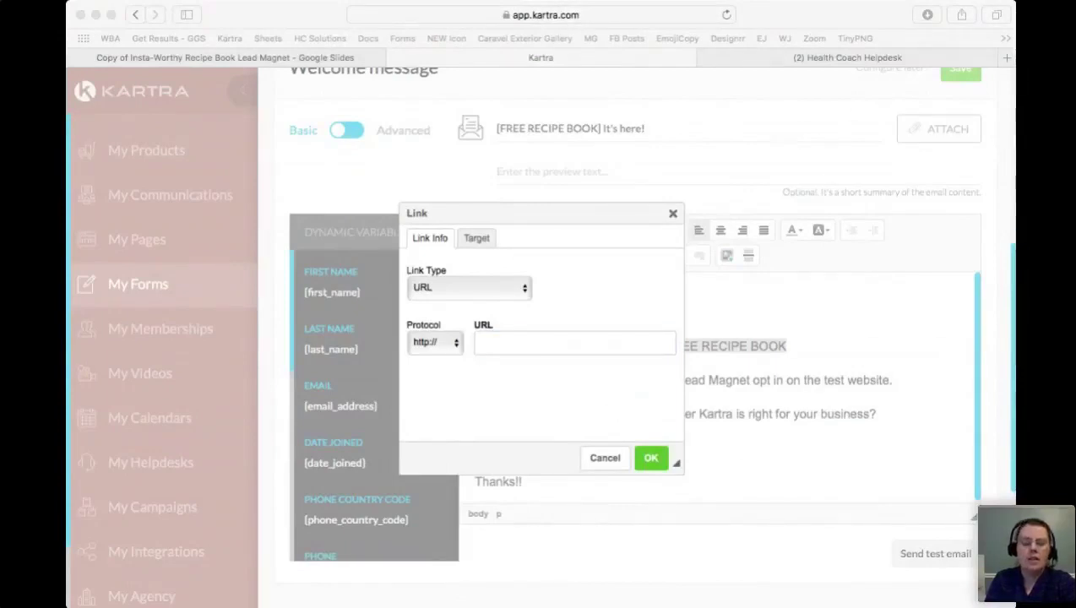
click(538, 328)
click(519, 344)
key(super+v)
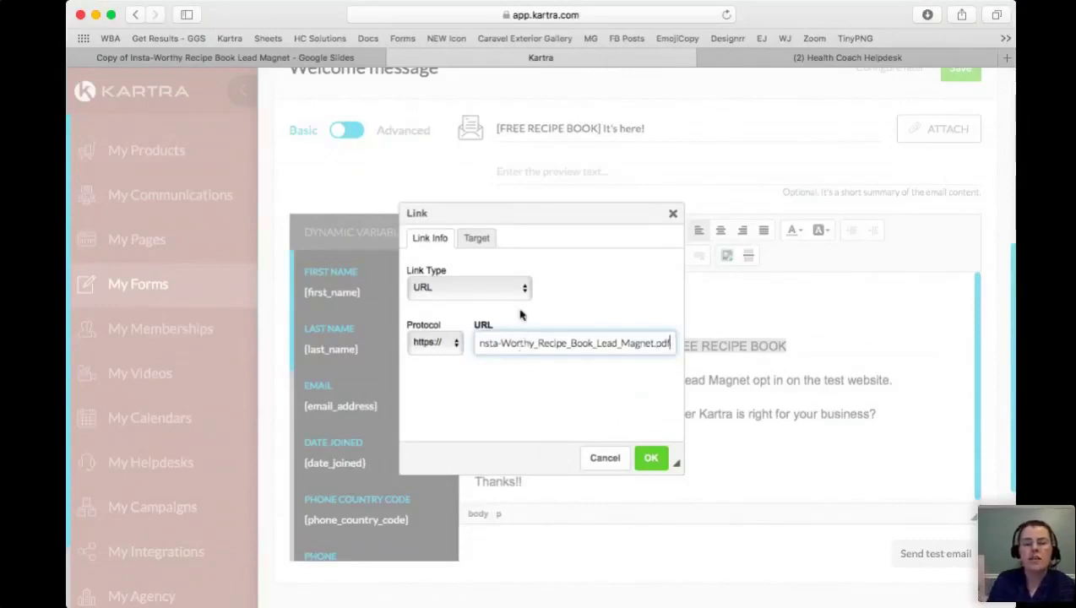
click(478, 239)
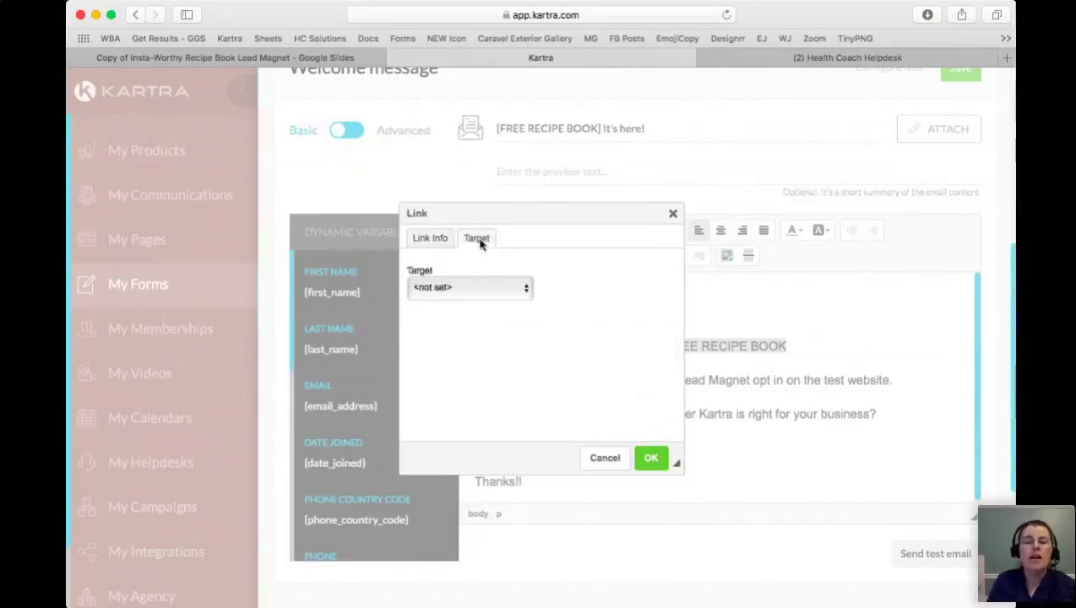
click(446, 341)
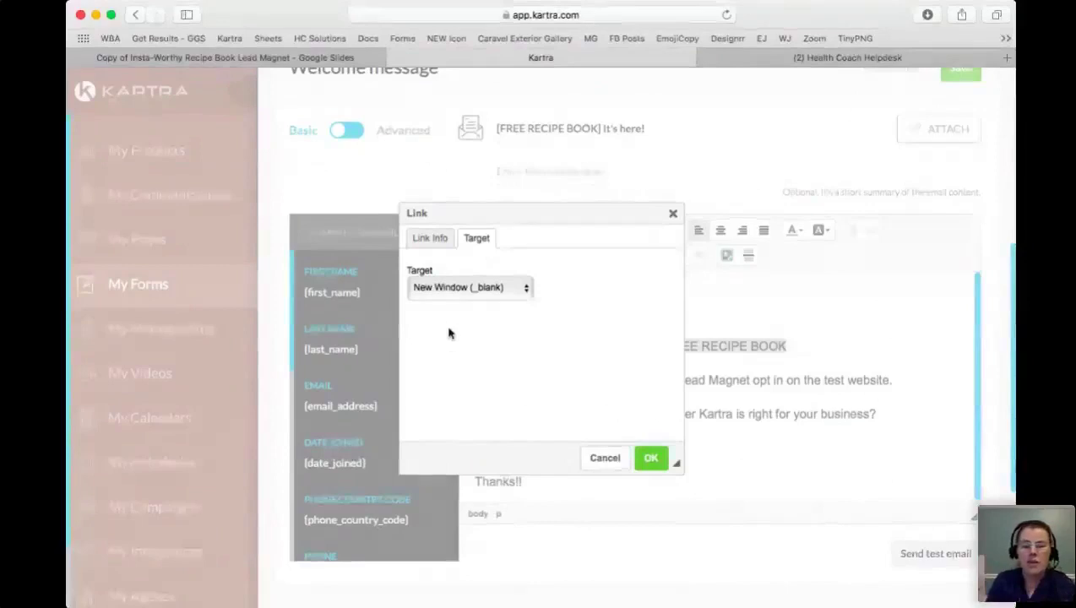
click(651, 459)
- Make the recipe book link bold and italic, and enclose it between ">>" and "<<"
click(661, 353)
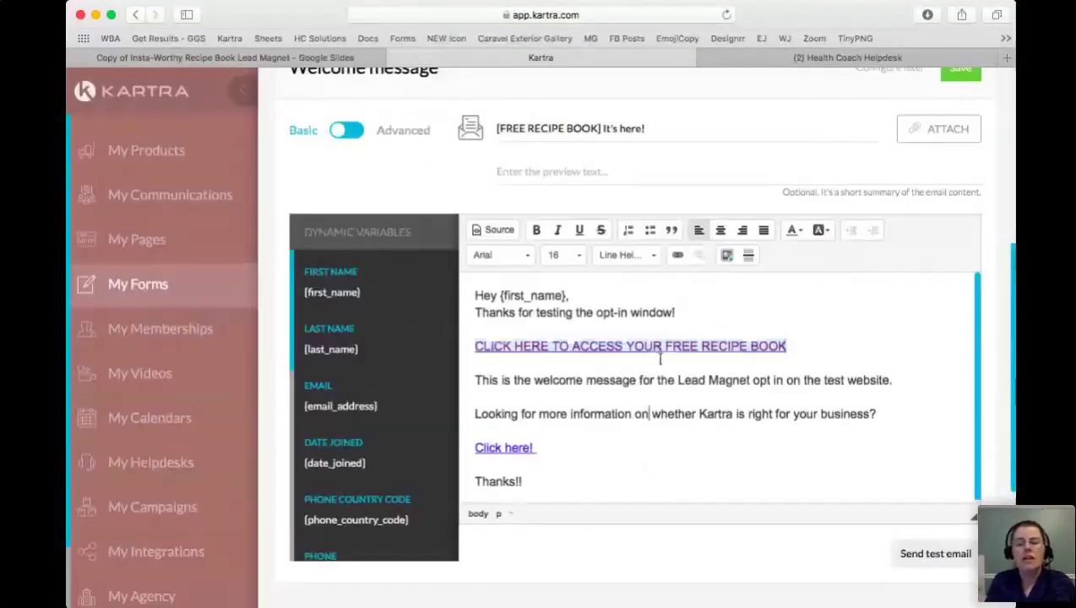
drag(788, 345, 458, 341)
key(super+b)
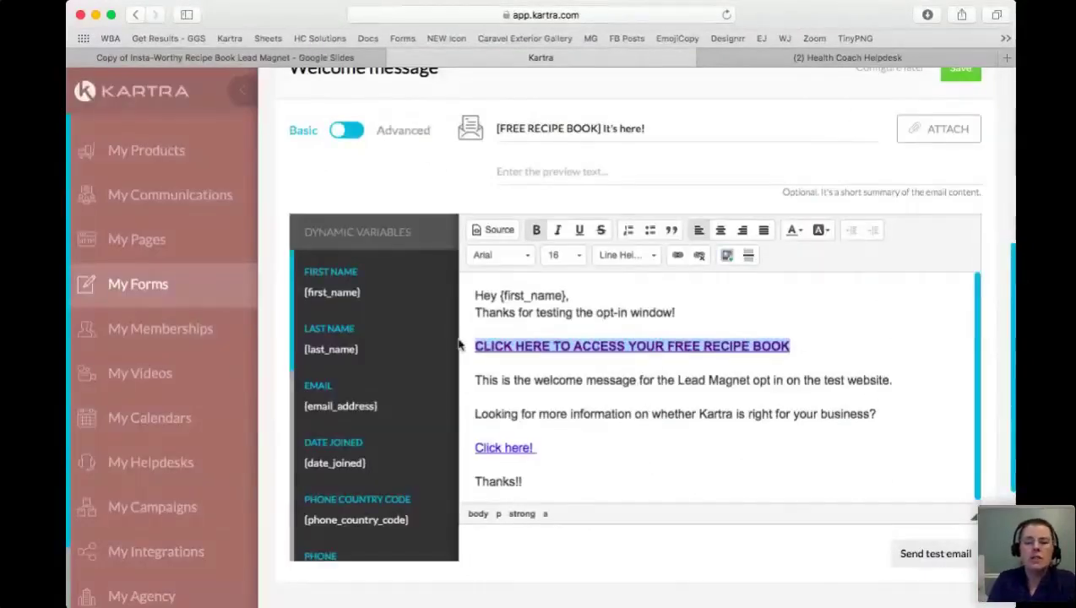
key(super+i)
key(Right)
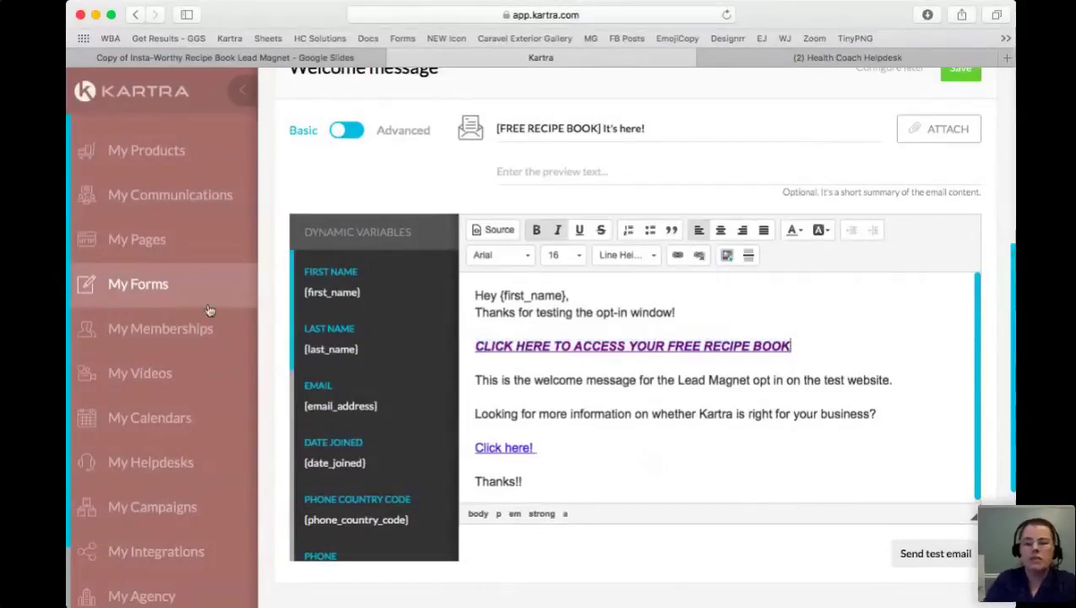
text(<<)
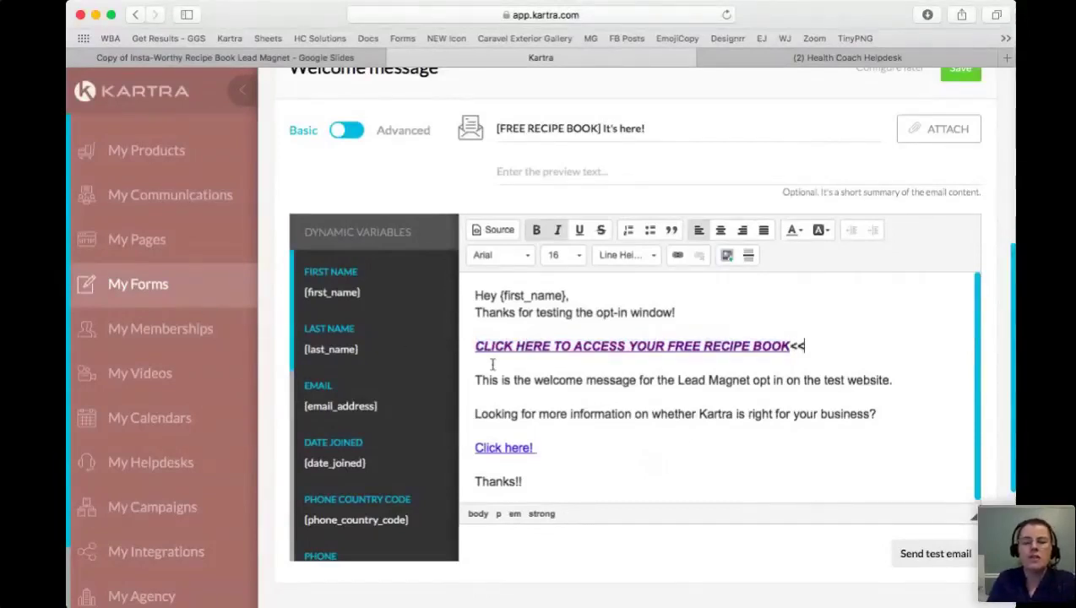
click(472, 349)
text(>>)
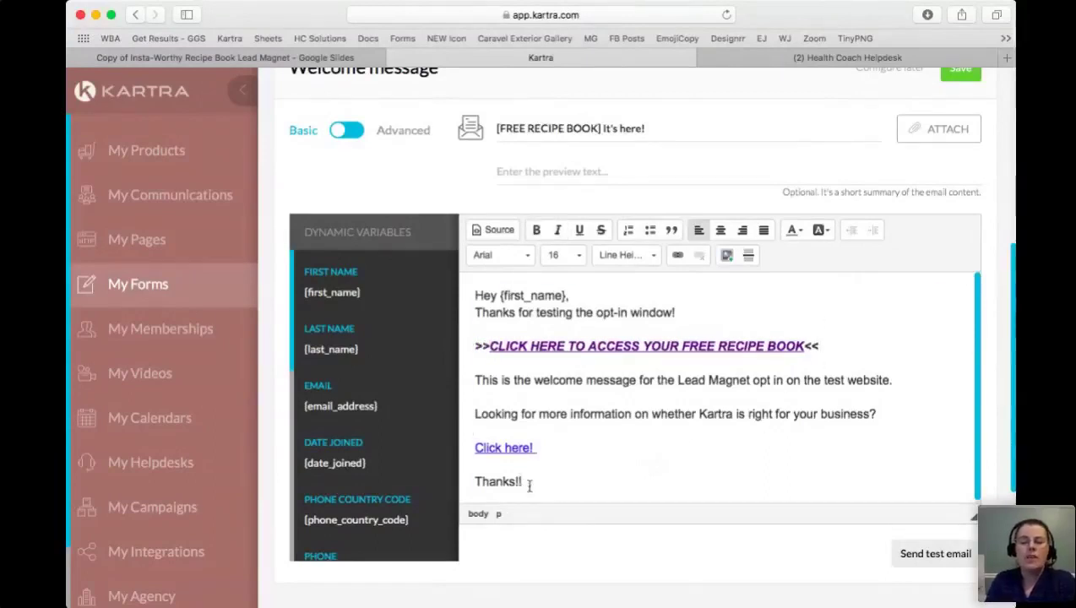
- Cut the entire welcome message text from the email body and switch the message to the Advanced editor
drag(529, 483, 491, 217)
key(super+x)
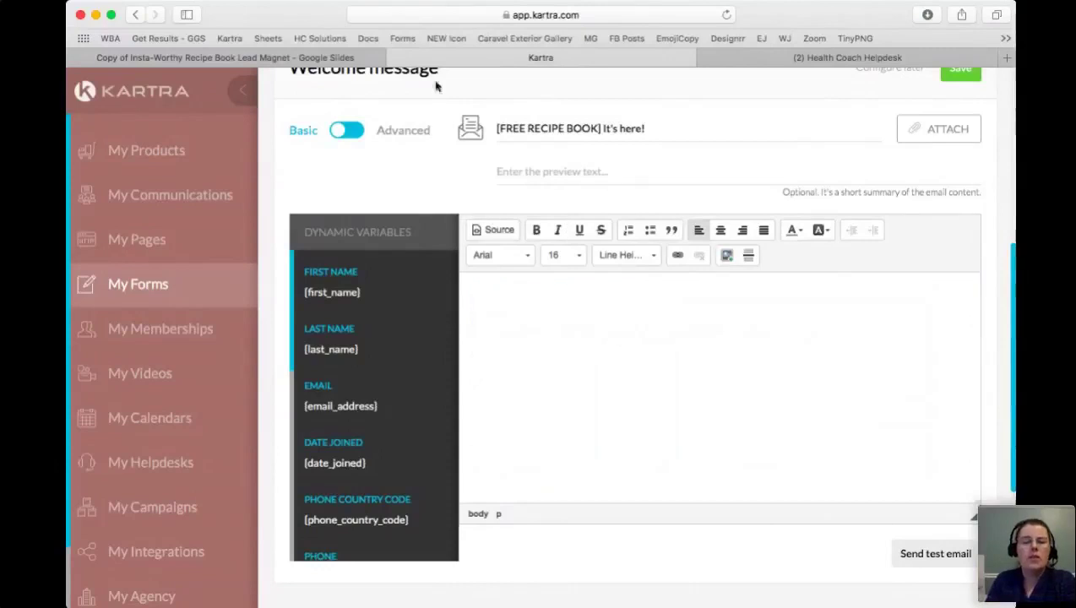
click(355, 133)
- Add two single-column text blocks, one below the other, to the empty email canvas
click(359, 269)
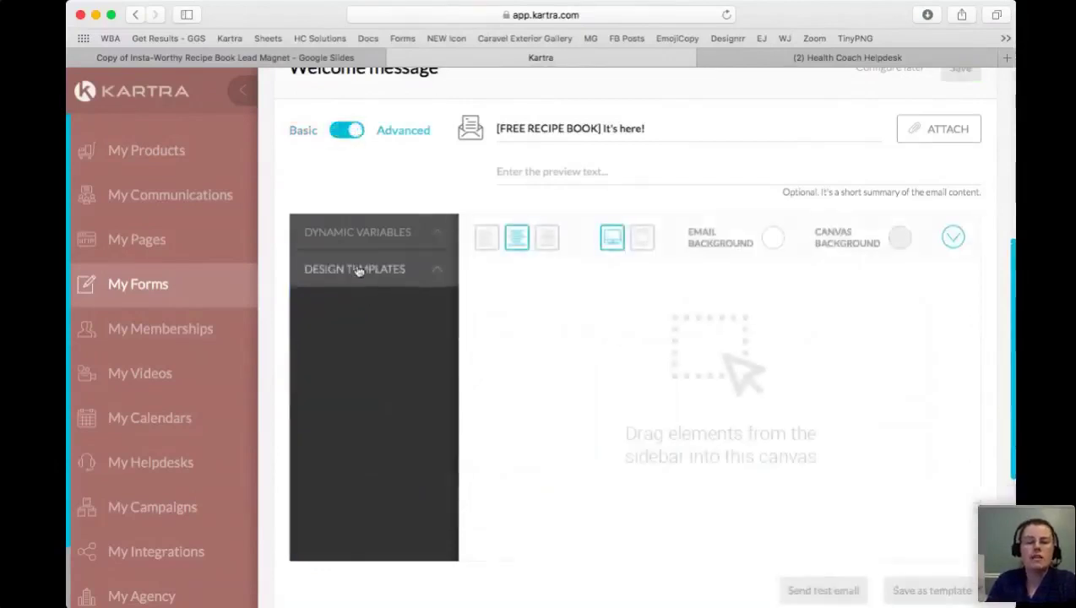
click(374, 490)
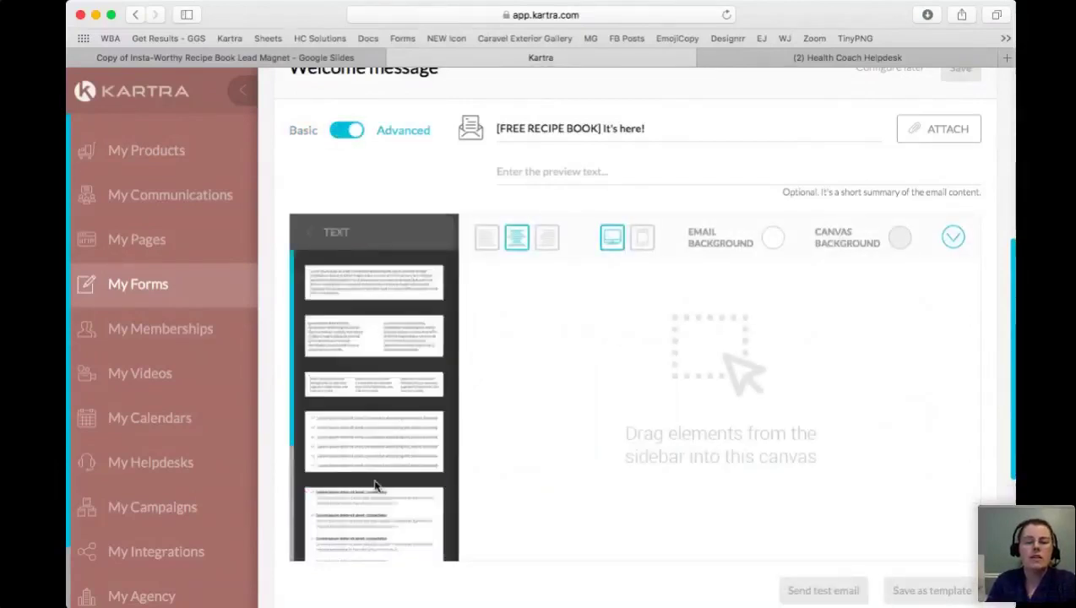
drag(364, 276, 601, 293)
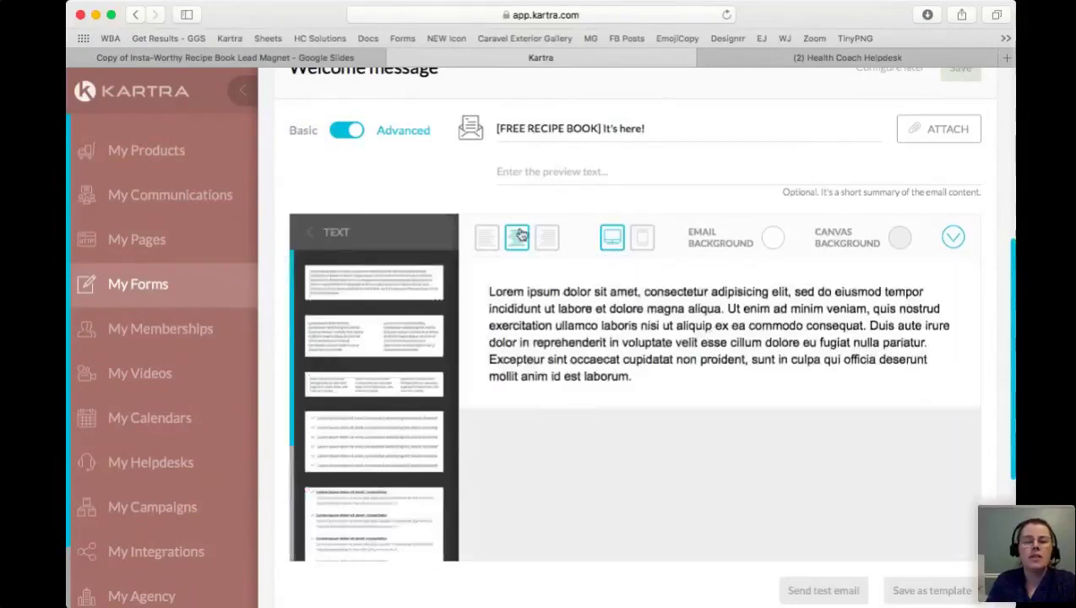
drag(346, 278, 718, 507)
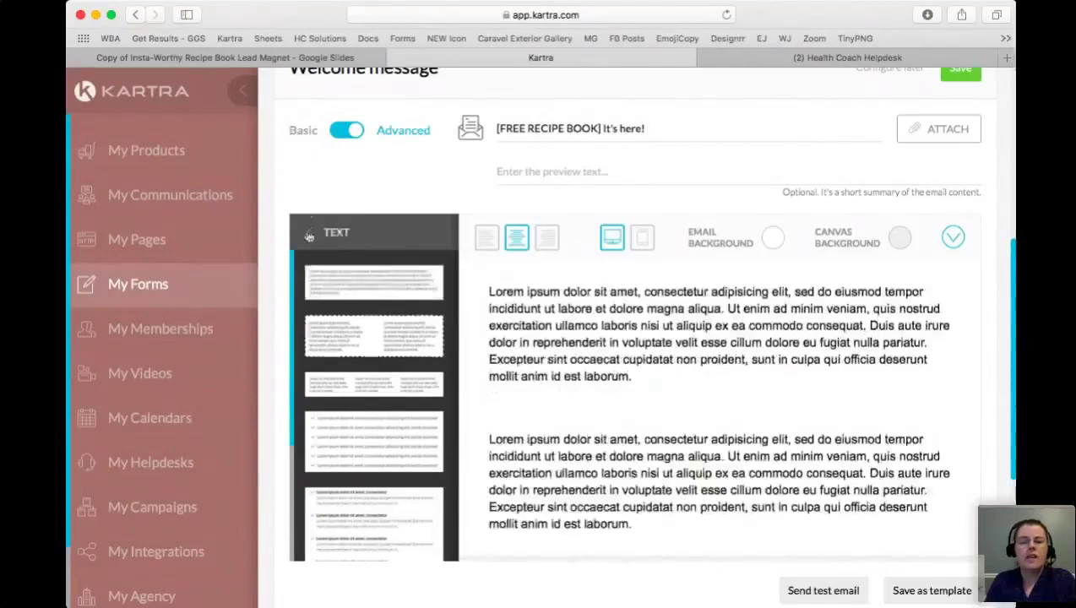
- Insert a centered button block between the two text blocks
click(310, 235)
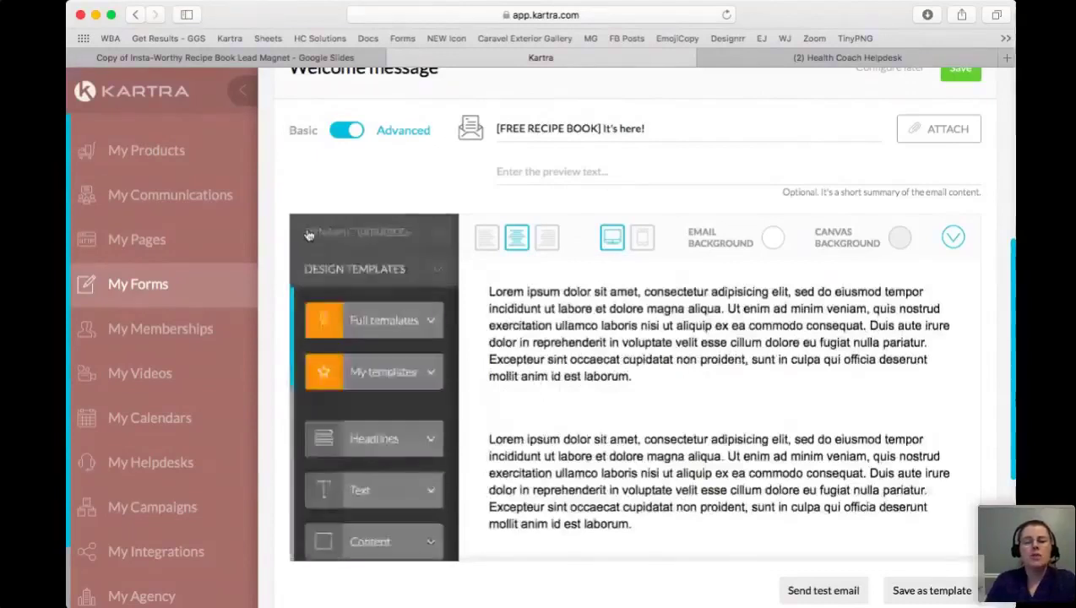
scroll(368, 473, down, 3)
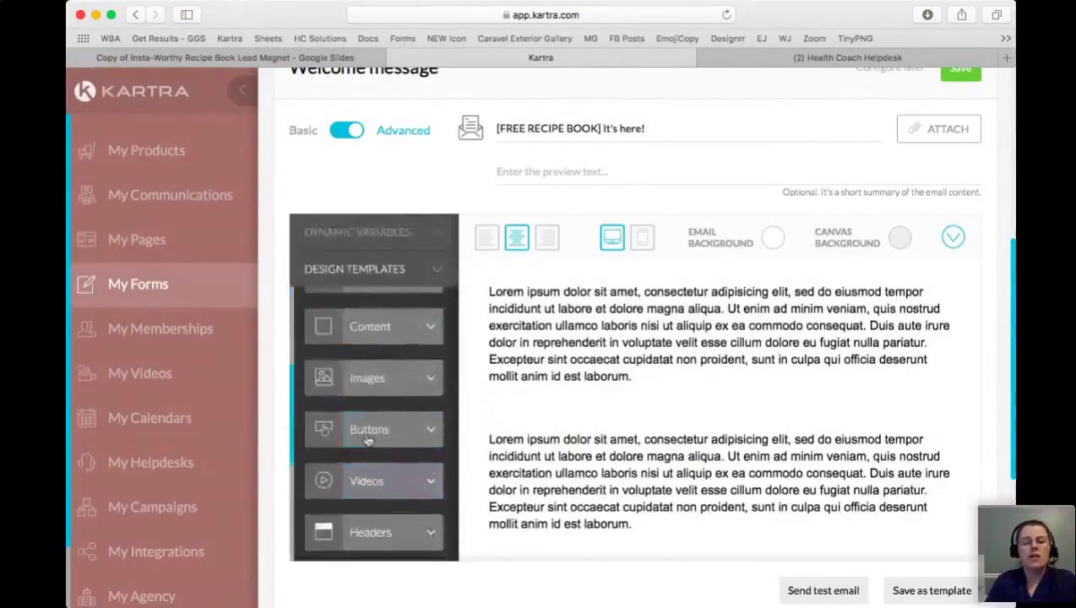
click(368, 432)
drag(346, 279, 629, 516)
- Replace the placeholder text in the upper text block with the cut welcome message
click(630, 361)
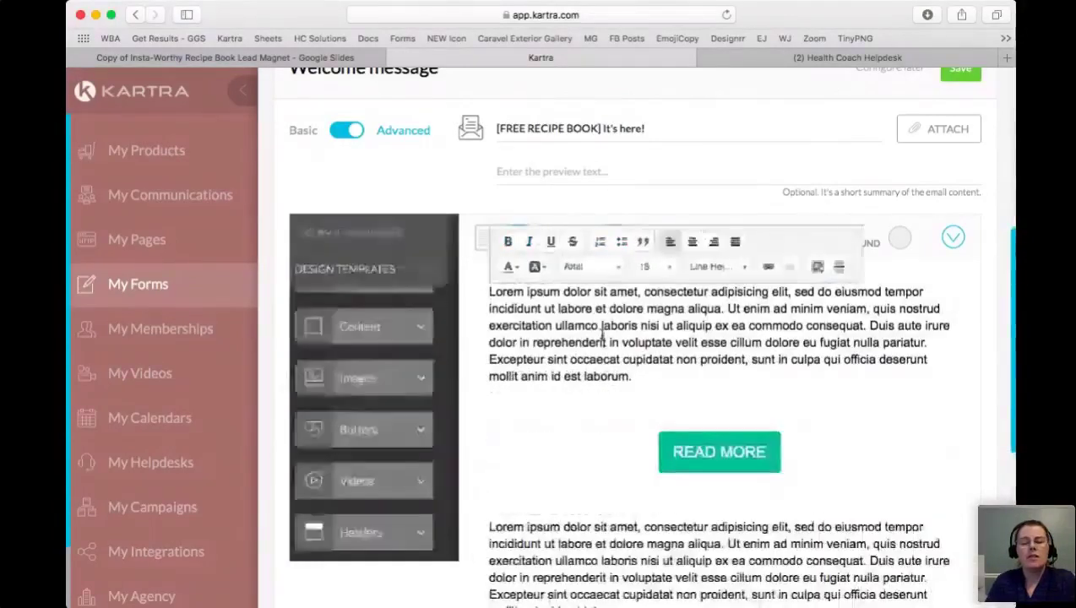
key(ctrl+a)
key(ctrl+v)
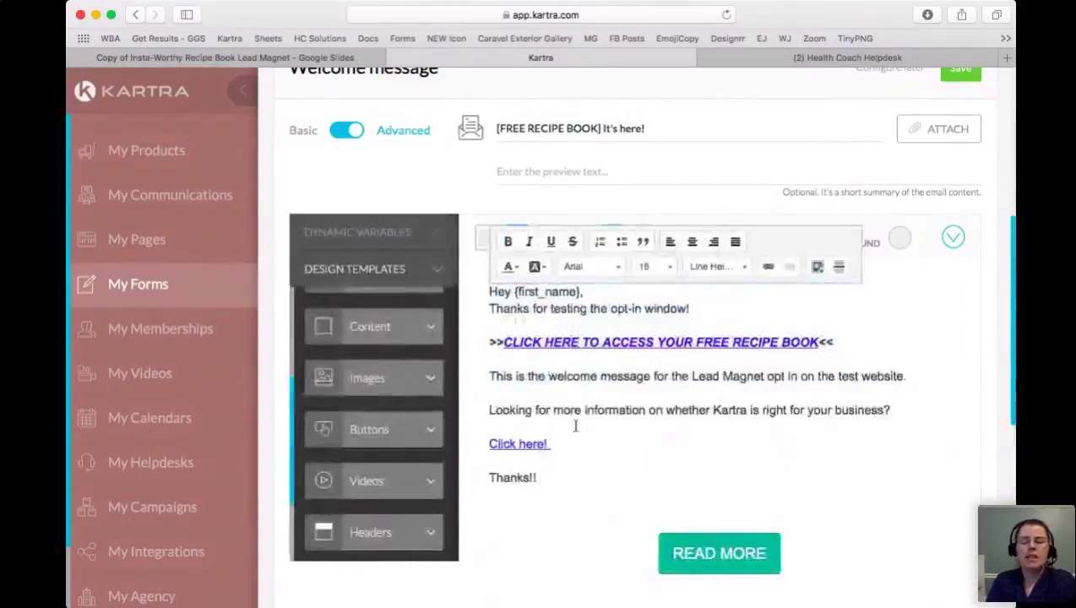
- Move the text from "This is the welcome message" through "Thanks!!" into the lower text block, replacing its placeholder text
drag(545, 475, 484, 376)
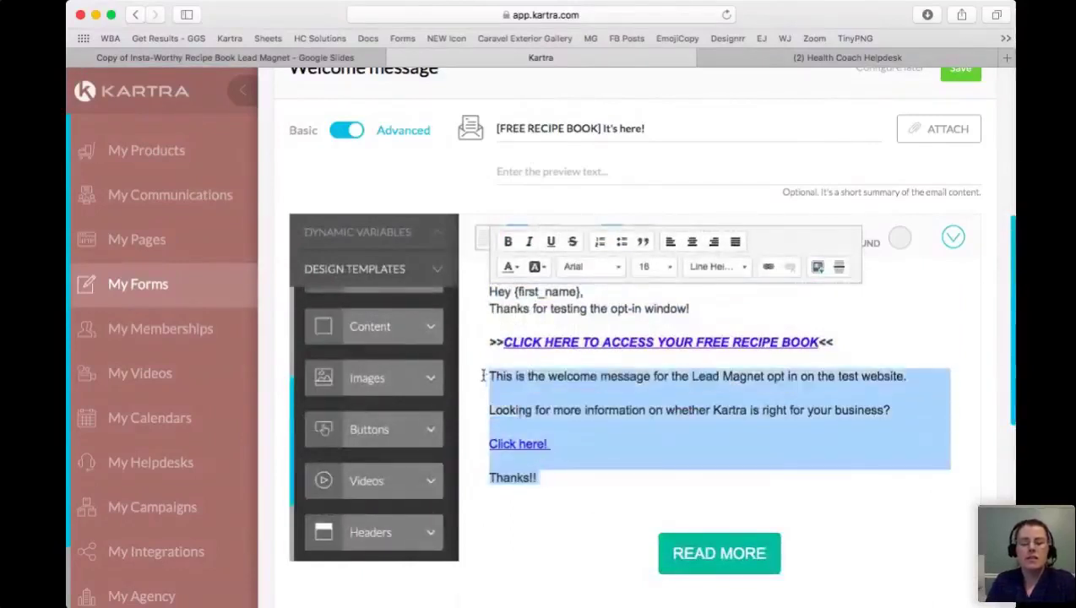
key(BackSpace)
key(BackSpace)
click(580, 533)
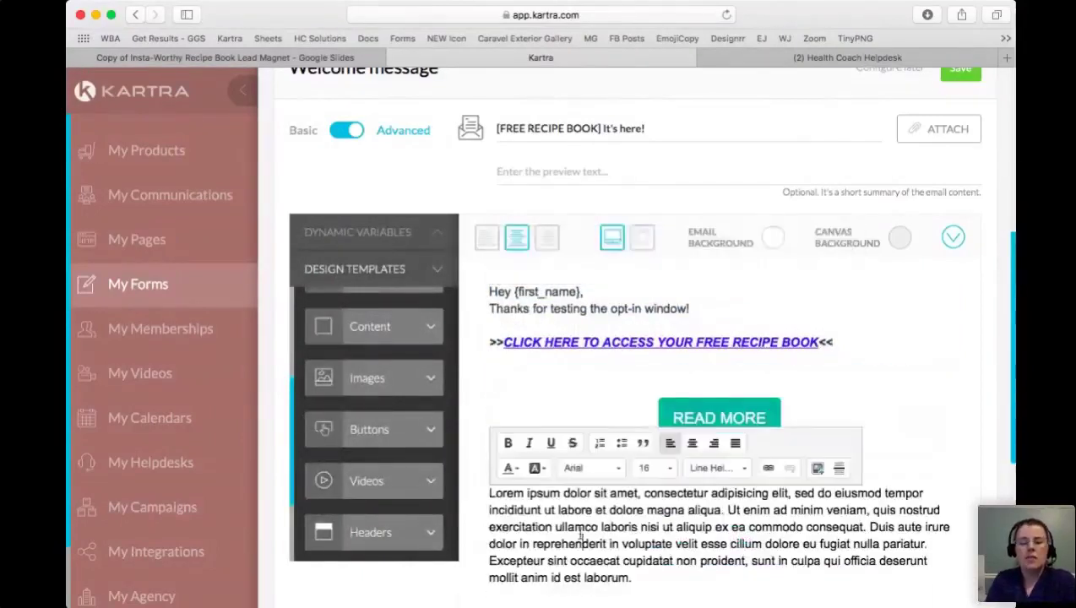
key(ctrl+v)
key(ctrl+a)
key(ctrl+v)
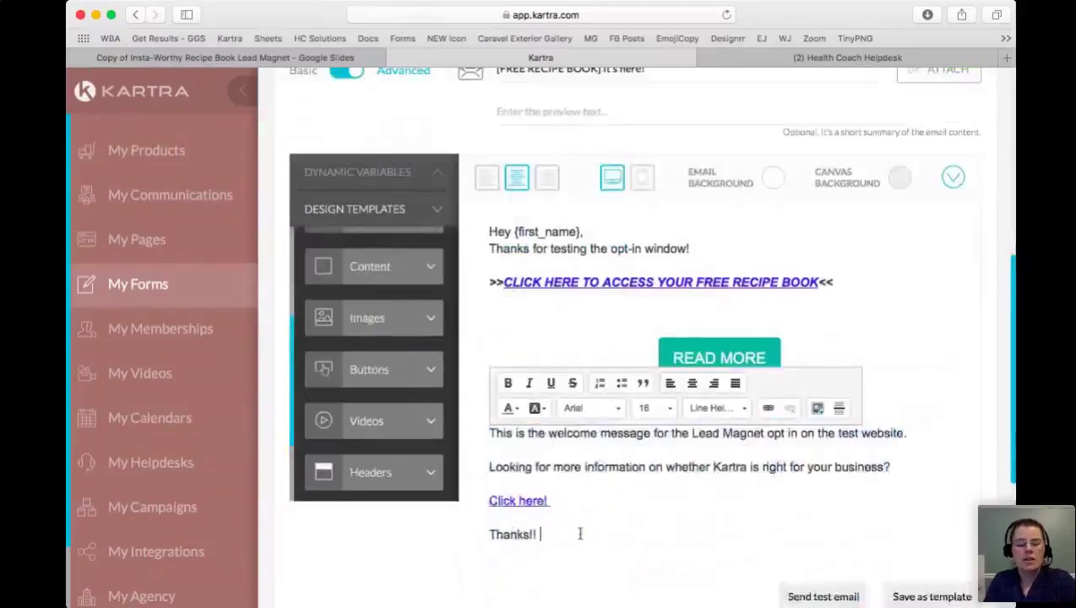
- Change the READ MORE button's copy to "CLICK HERE TO ACCESS YOUR RECIPE BOOK"
click(701, 351)
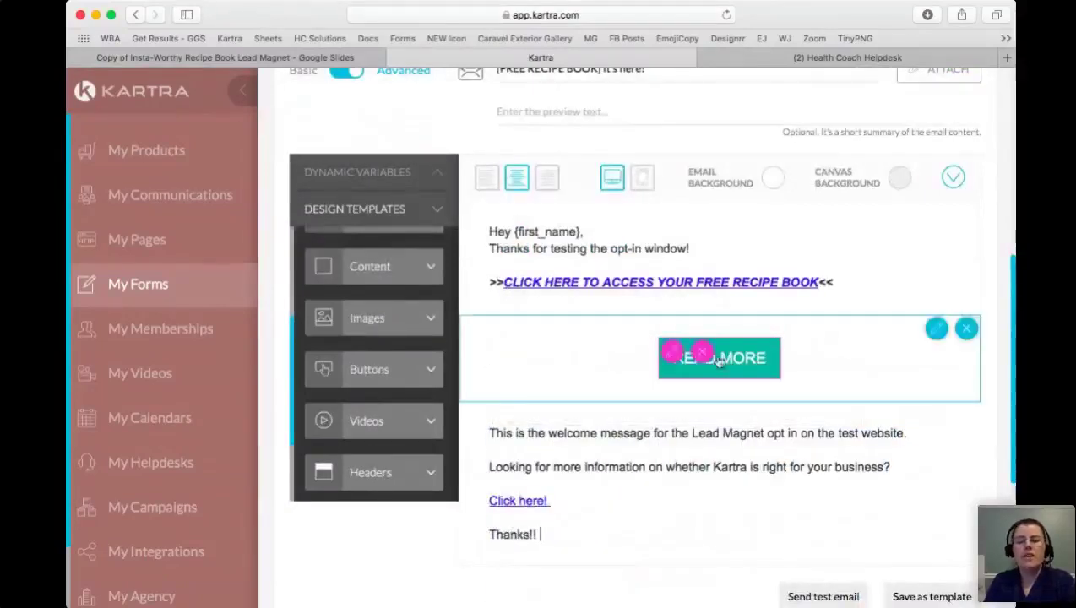
click(674, 353)
key(ctrl+a)
text(CLICK HERE TO ACCESS YOUR RECIPE B)
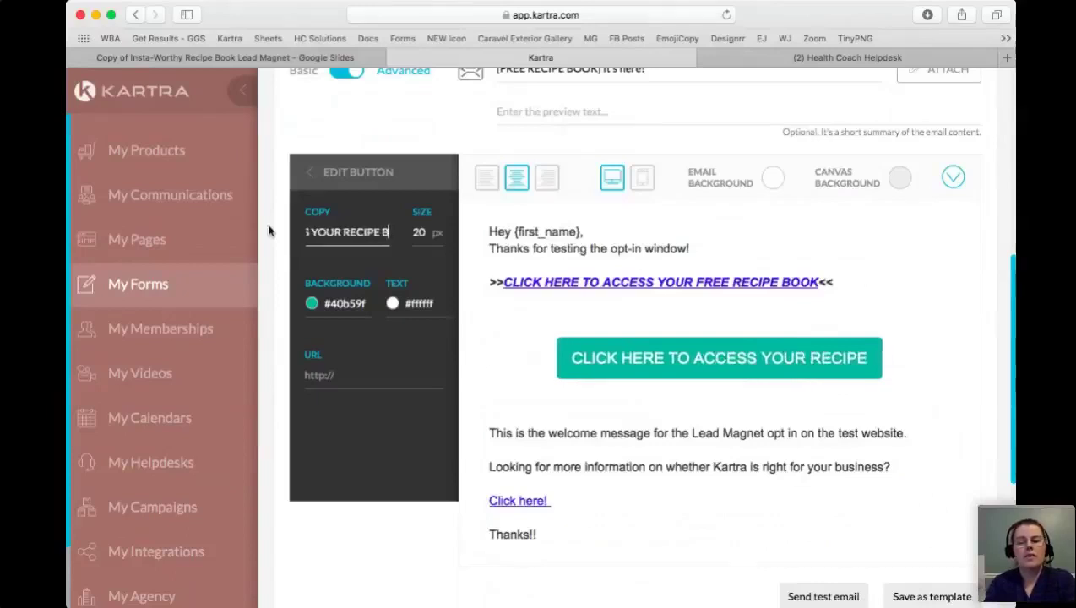
text(OOK)
- Copy the PDF URL from the link settings of the "CLICK HERE TO ACCESS YOUR FREE RECIPE BOOK" line
click(573, 290)
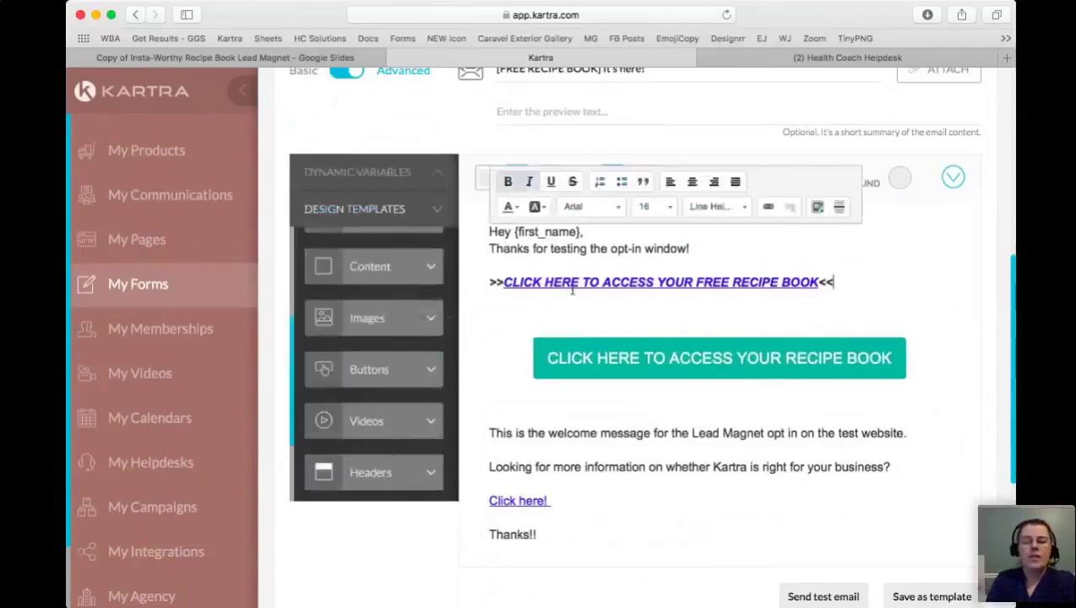
click(767, 209)
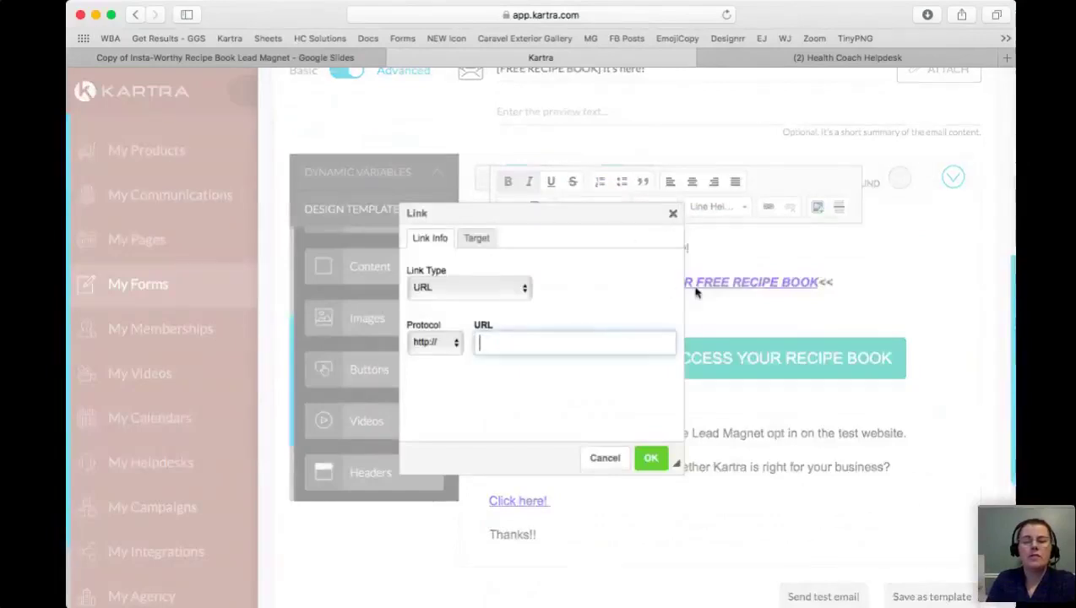
click(674, 213)
click(643, 282)
click(767, 207)
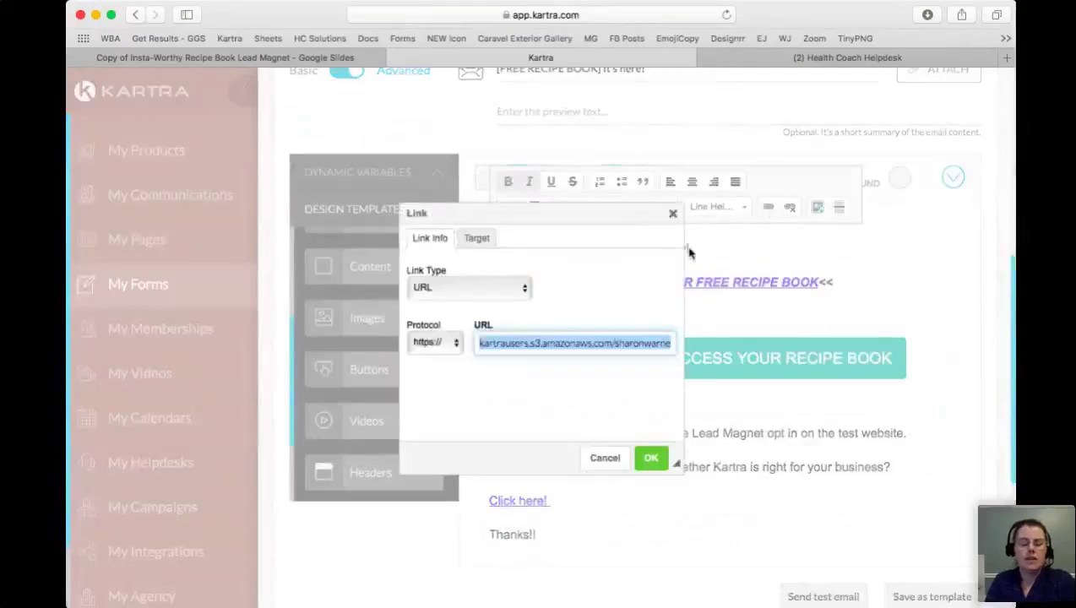
click(605, 457)
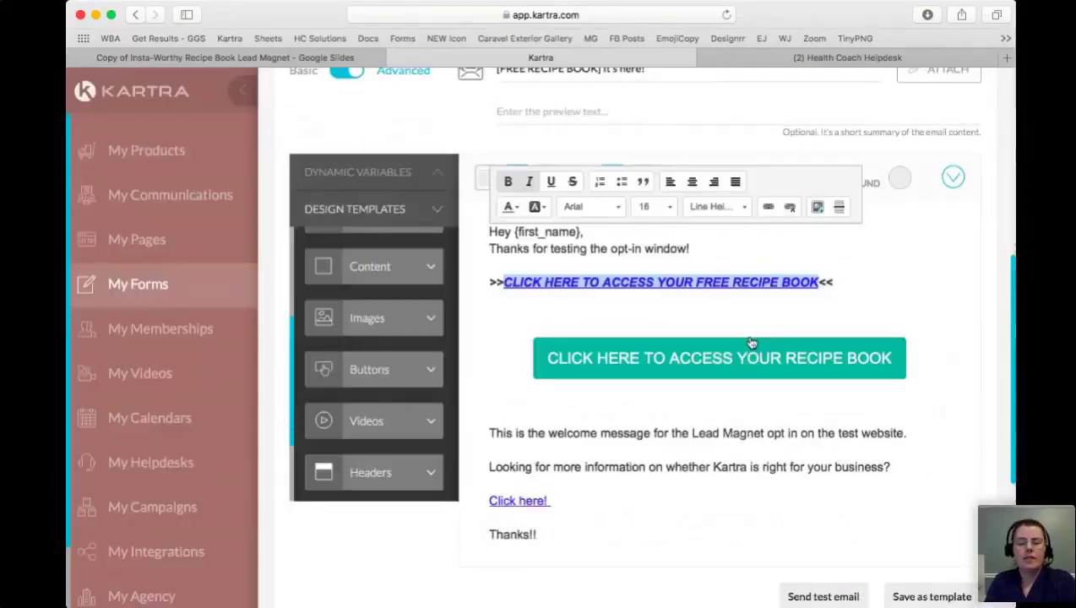
- Set the recipe book button's URL to the copied address of the Recipe Book Lead Magnet PDF
click(781, 358)
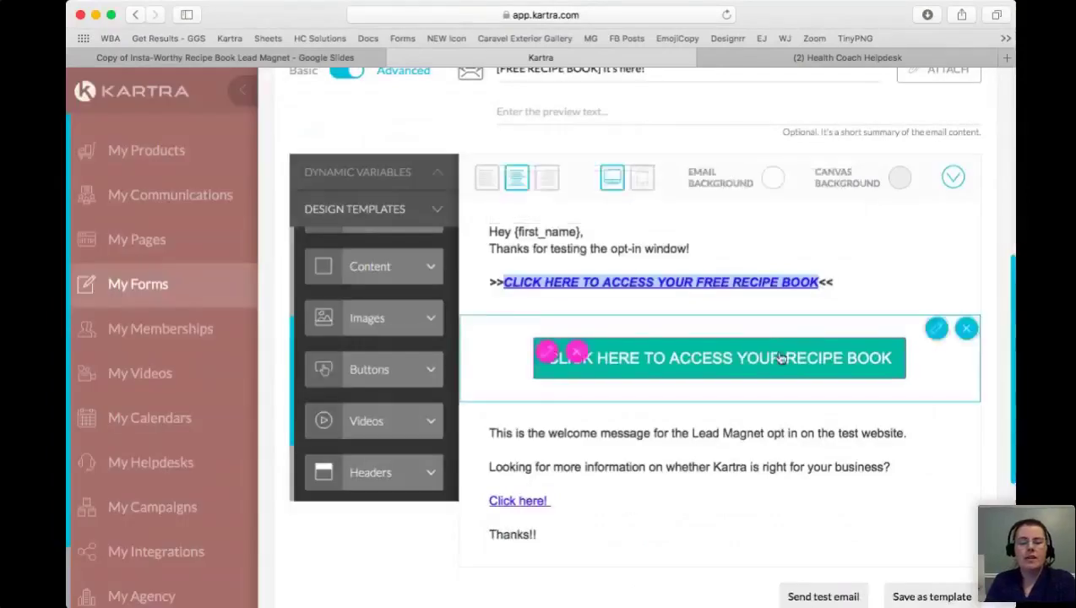
click(549, 356)
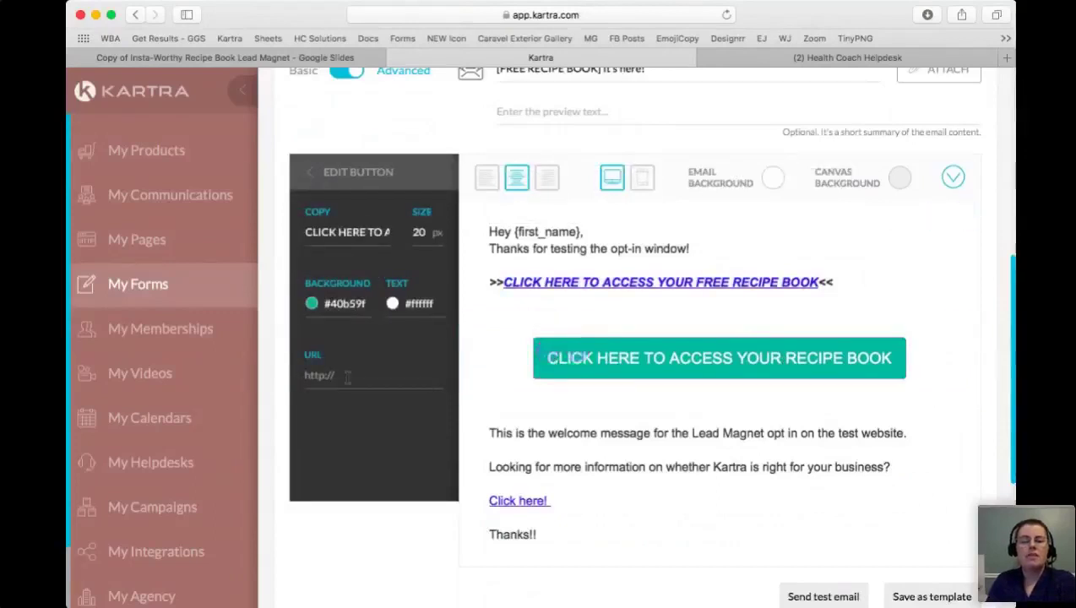
click(347, 377)
key(super+v)
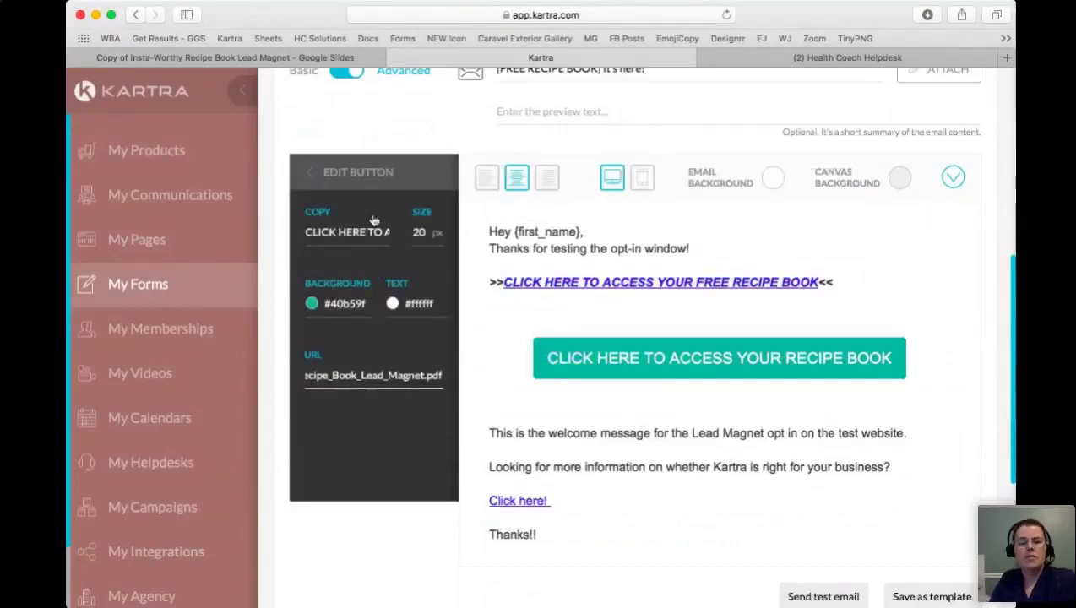
scroll(355, 207, up, 4)
scroll(362, 190, down, 4)
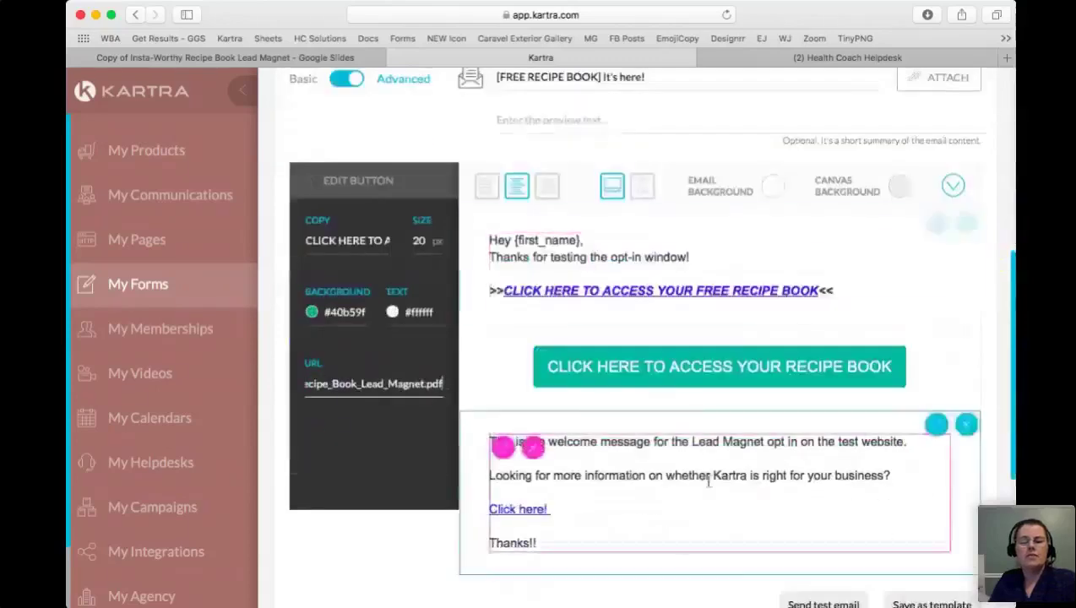
click(669, 375)
scroll(669, 442, down, 3)
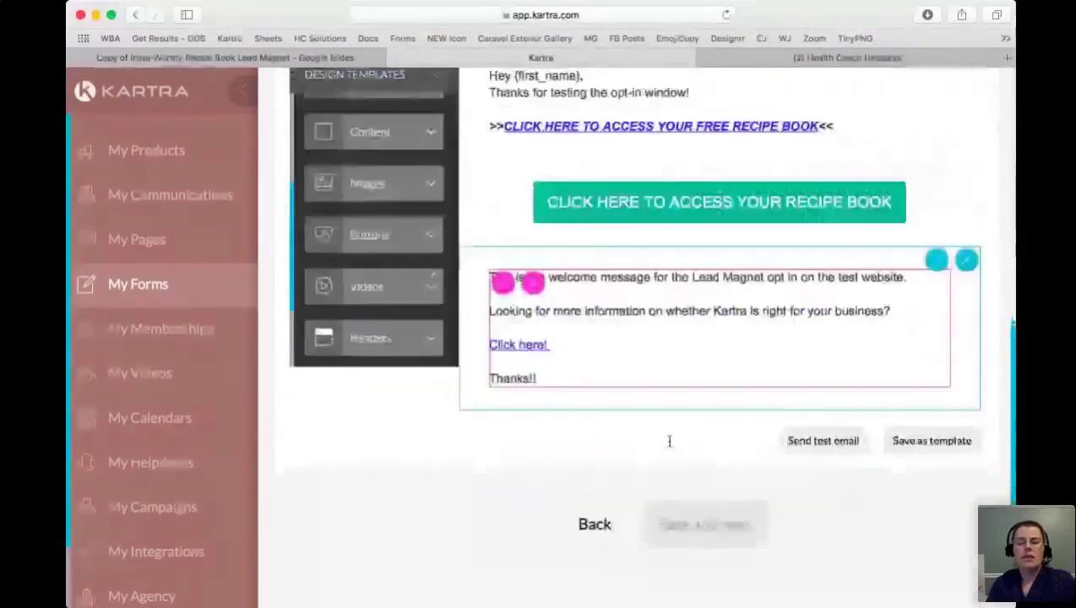
- Delete the ">>CLICK HERE TO ACCESS YOUR FREE RECIPE BOOK<<" text link above the button
scroll(700, 355, up, 3)
drag(845, 262, 700, 224)
key(BackSpace)
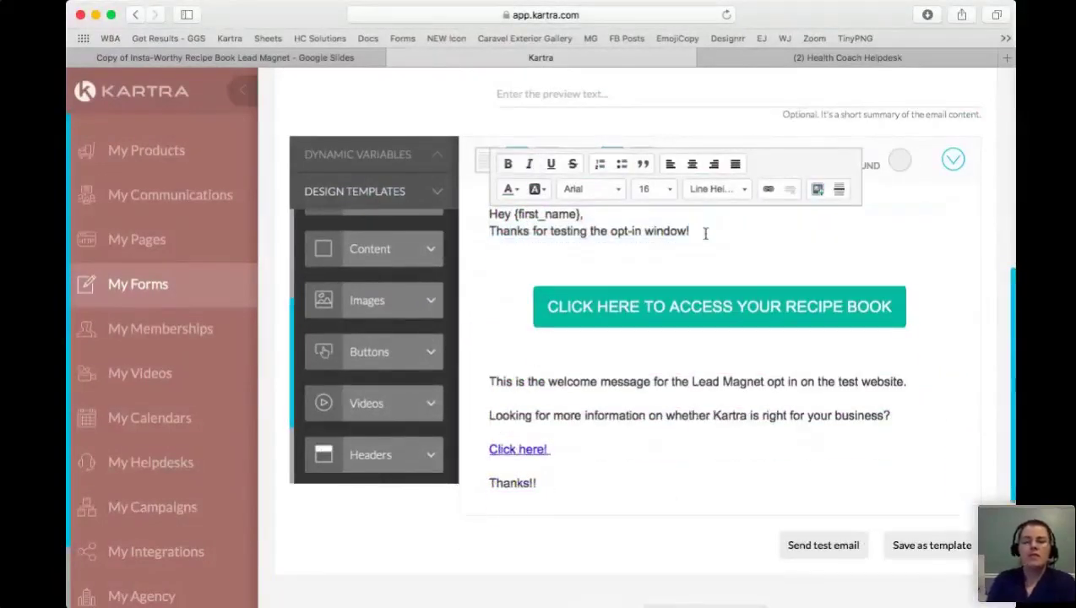
- Save the welcome message and continue to the form's Automations stage
click(678, 382)
scroll(677, 385, down, 3)
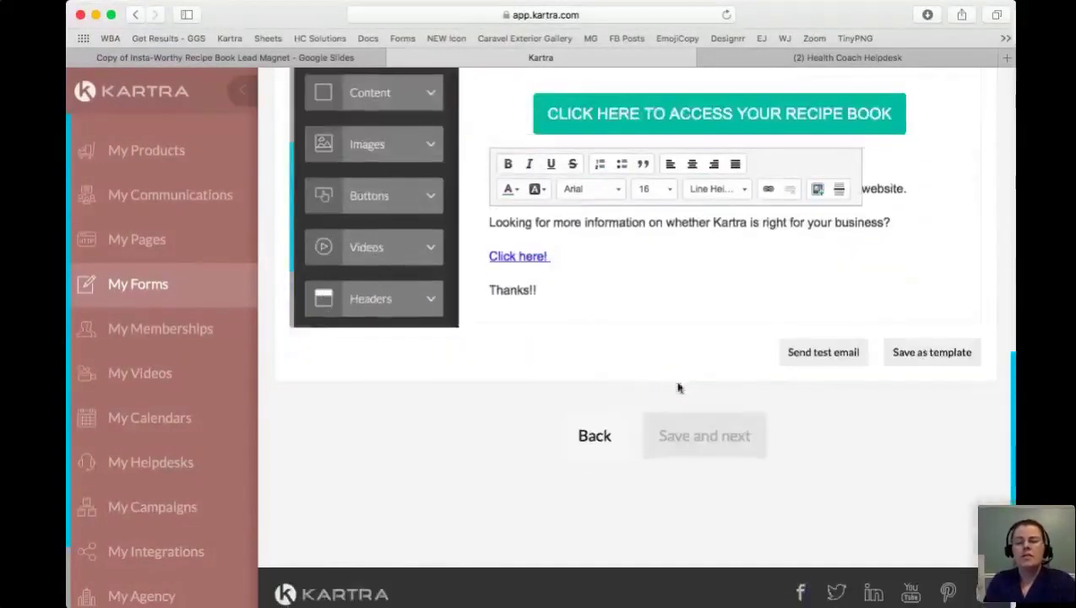
click(806, 409)
scroll(801, 407, up, 3)
scroll(800, 408, up, 2)
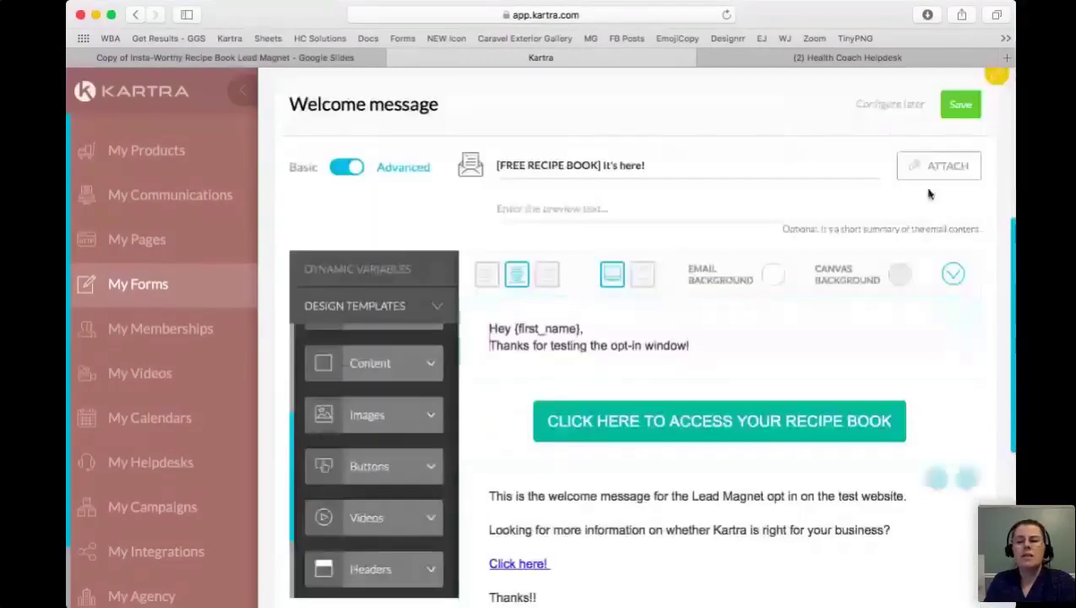
click(961, 105)
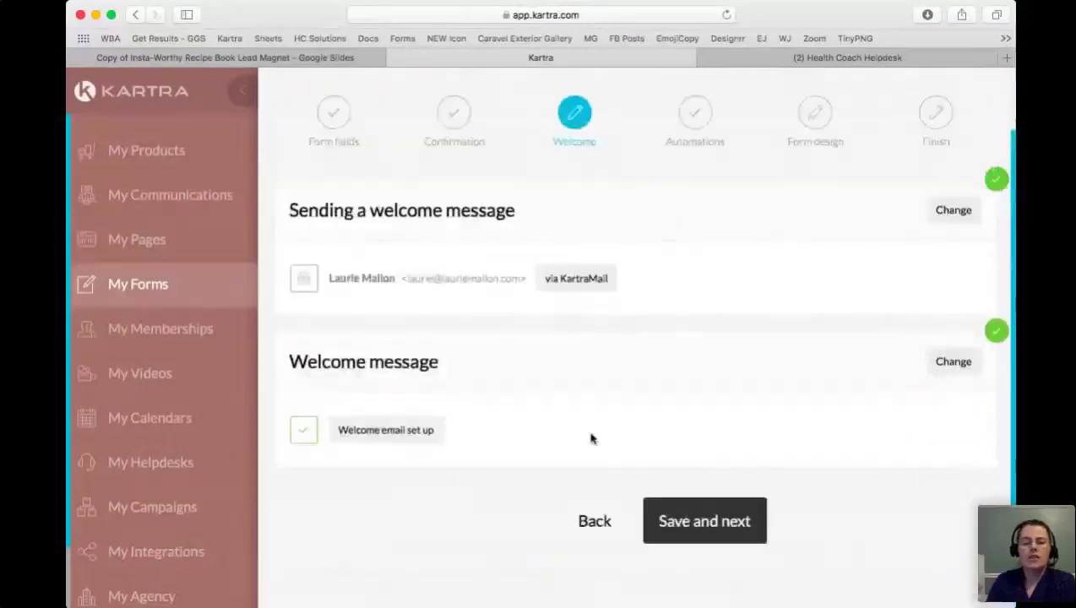
click(726, 526)
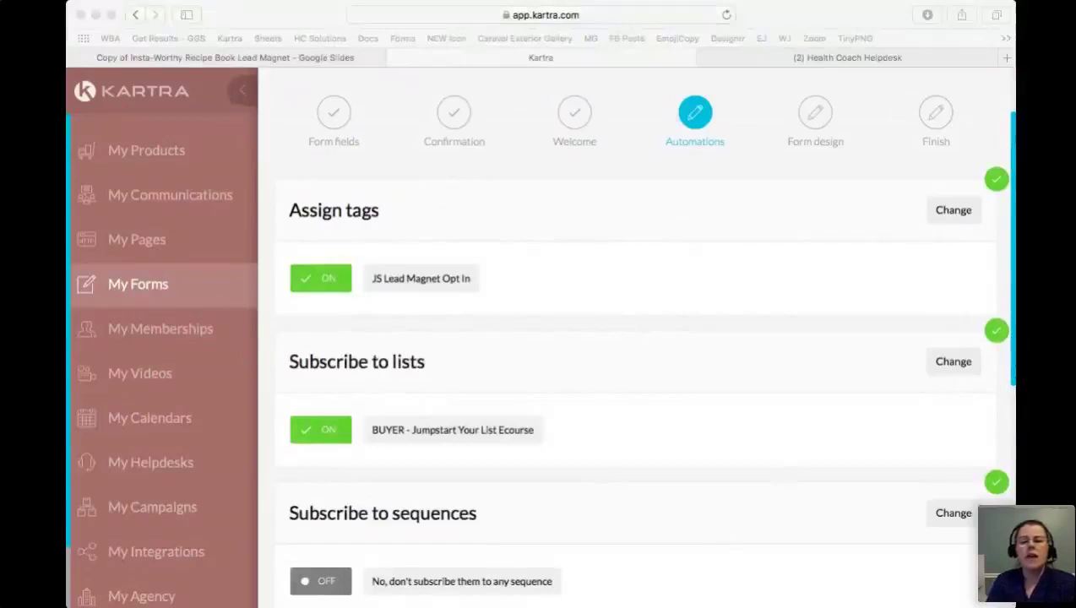
- Open the form's tag assignment for editing and choose "No category in particular" as the tag category
click(891, 268)
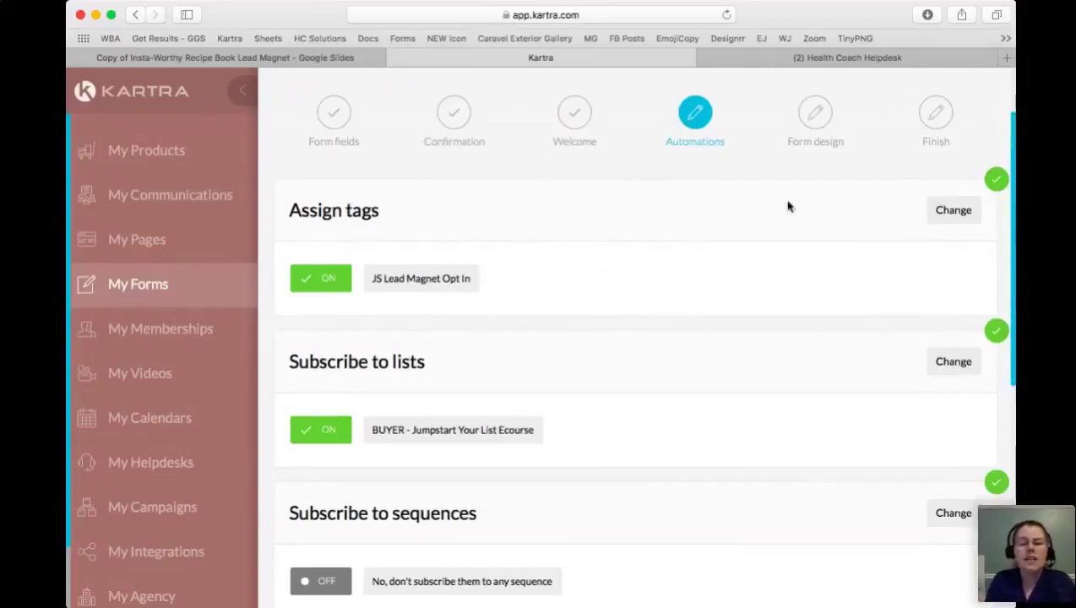
click(956, 211)
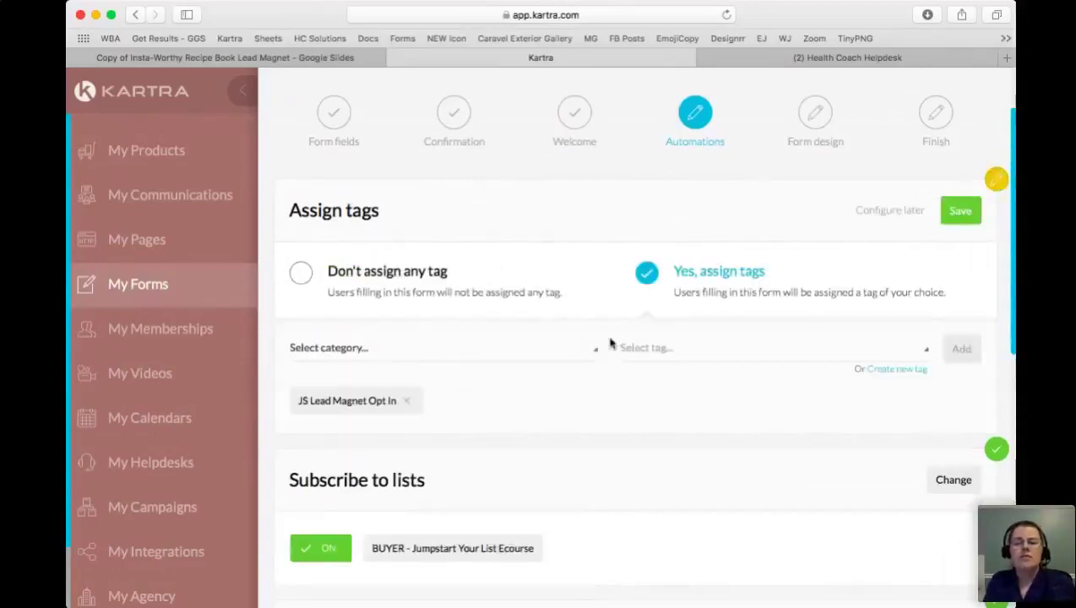
click(375, 349)
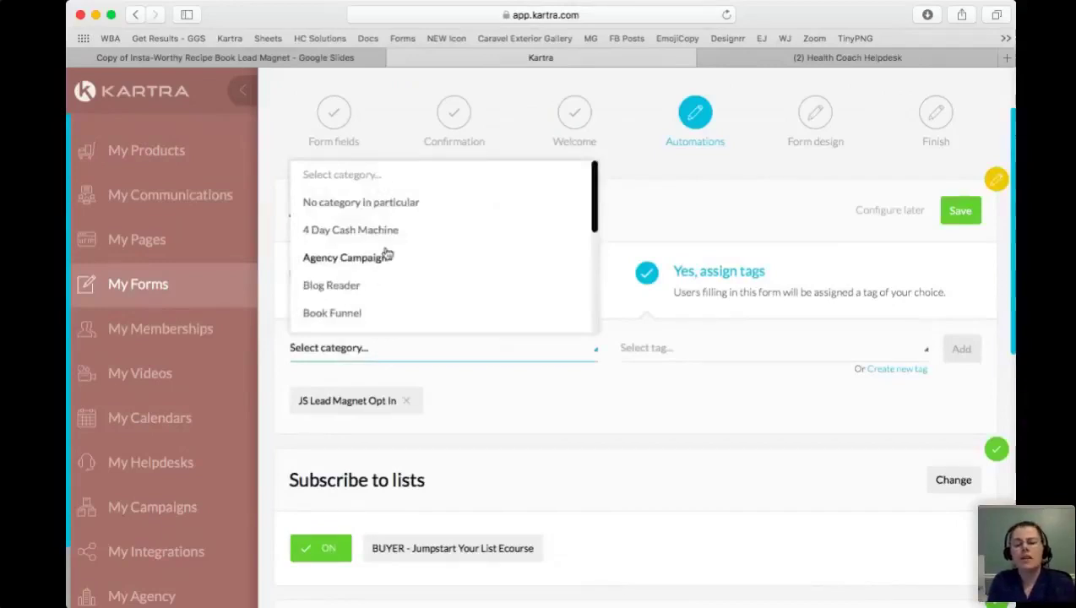
click(358, 202)
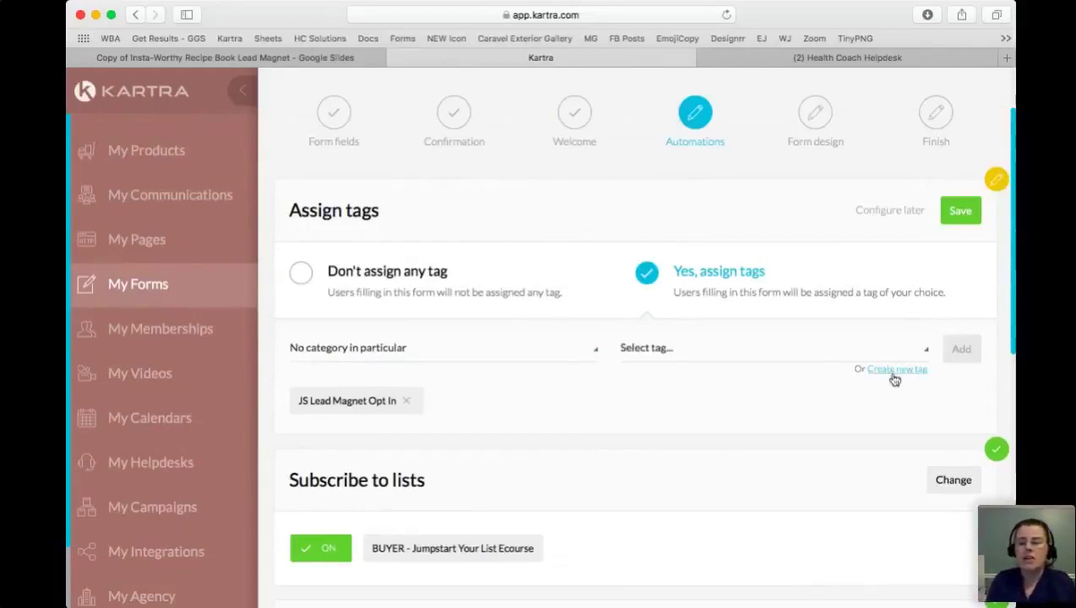
- Start a new tag named "LEAD MAGNET RECIPE BOOK" and give it the same text as its description
click(895, 375)
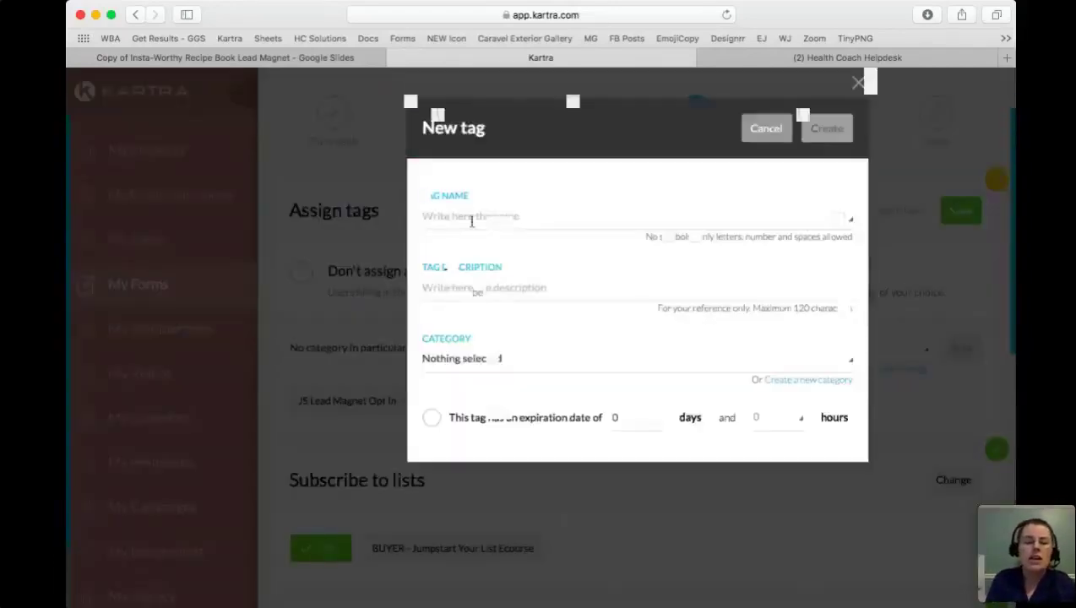
click(472, 217)
text(LEA)
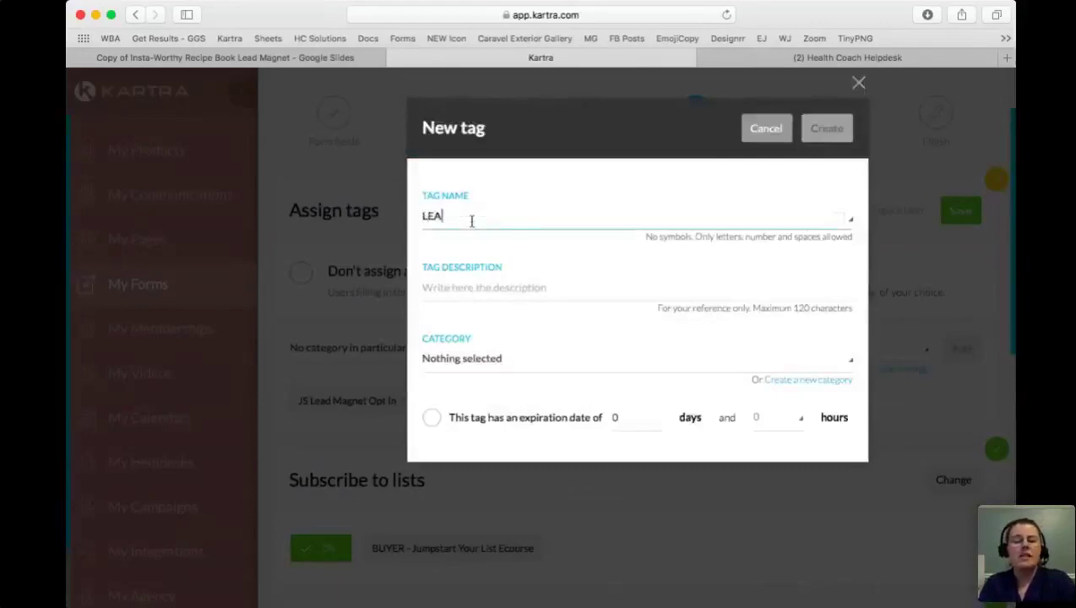
text(D MAGNET )
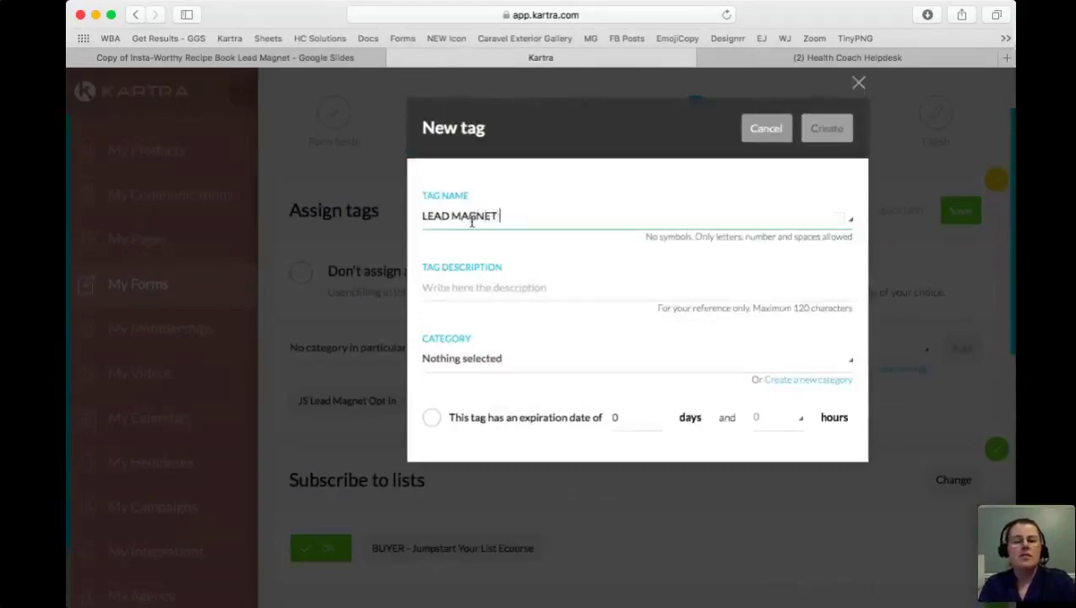
text(RECIPE BOOK)
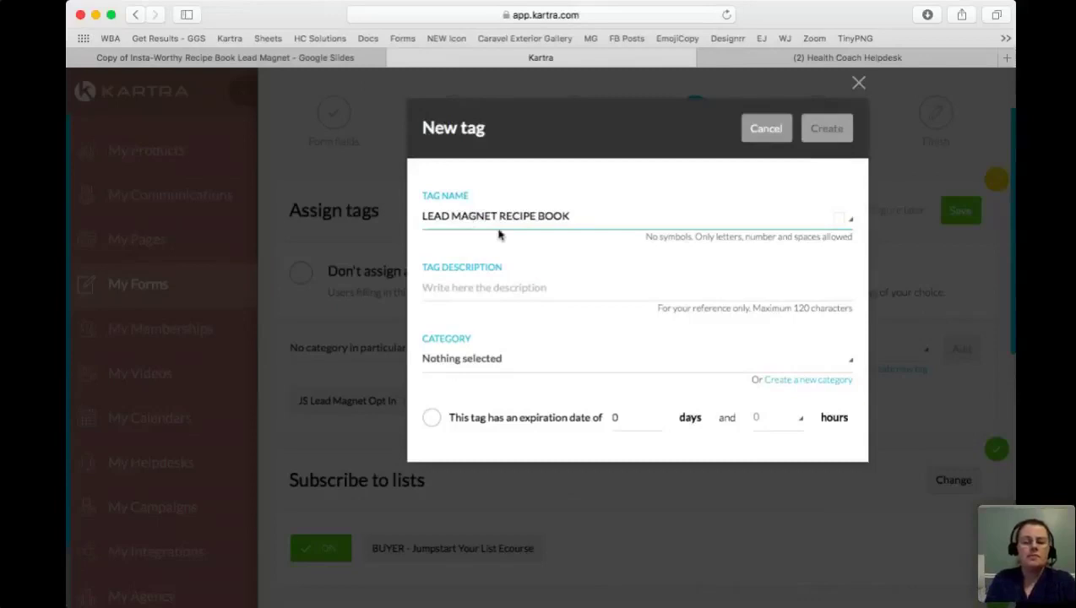
key(super+a)
key(super+c)
click(510, 285)
key(super+v)
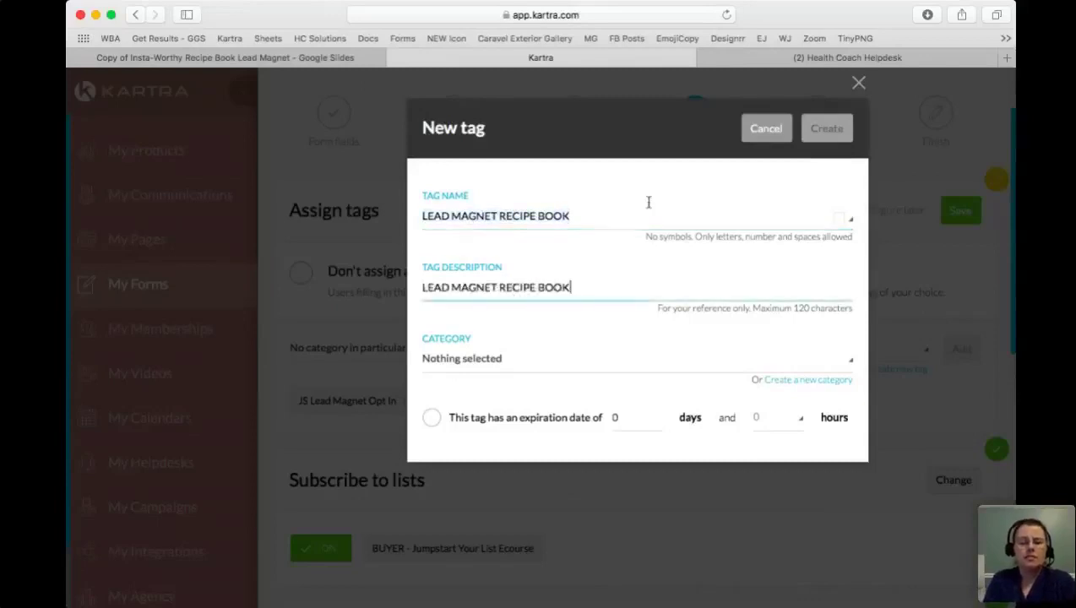
- Create the tag under "No category in particular", then add it to the form and save the tag assignment
click(488, 360)
click(444, 185)
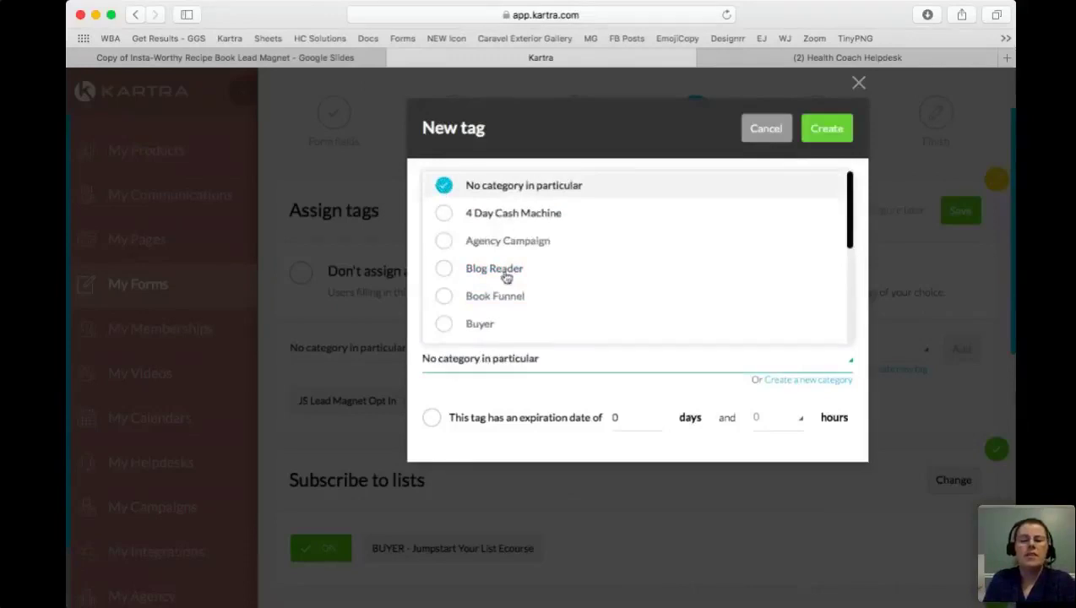
scroll(504, 277, down, 5)
scroll(504, 278, up, 5)
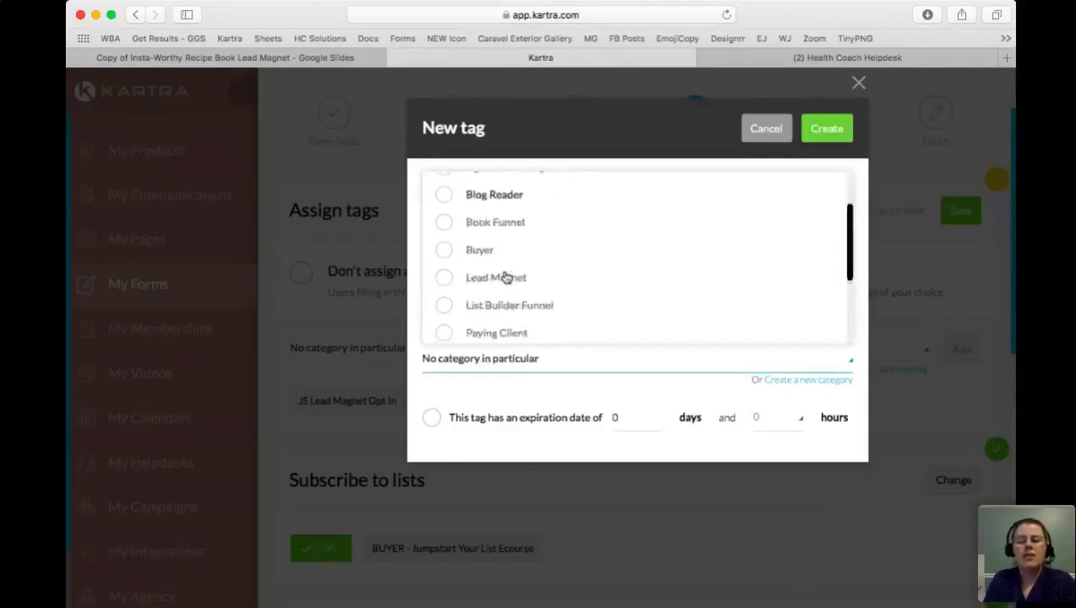
click(831, 128)
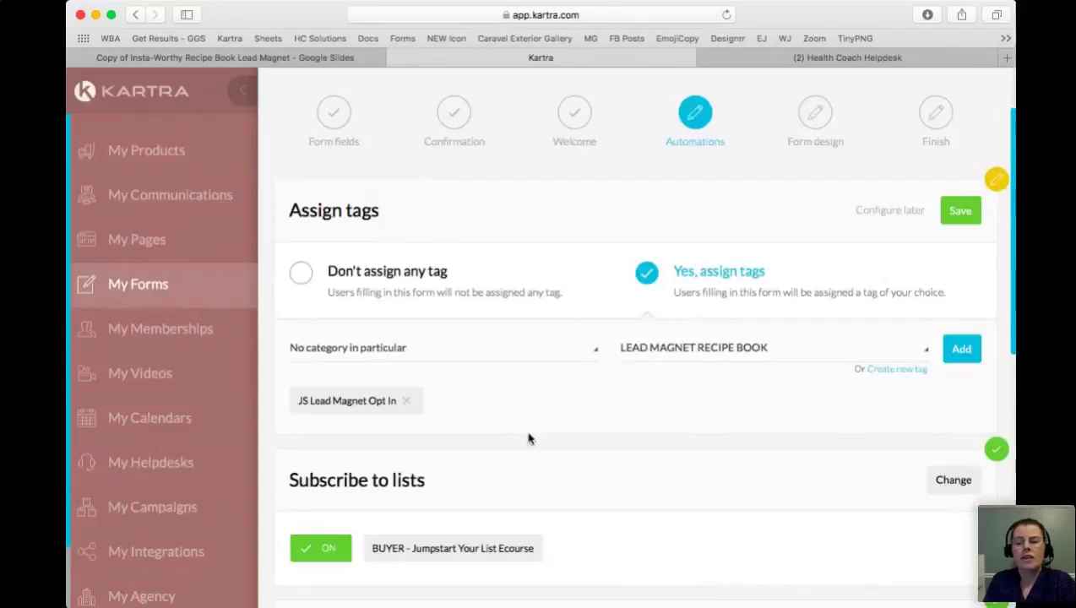
click(962, 348)
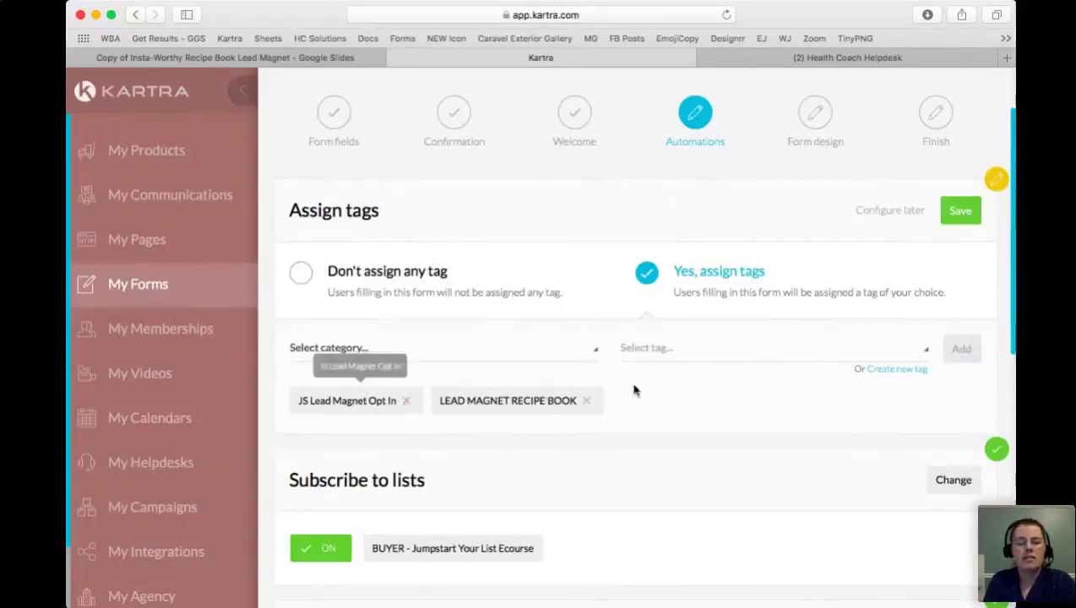
click(964, 211)
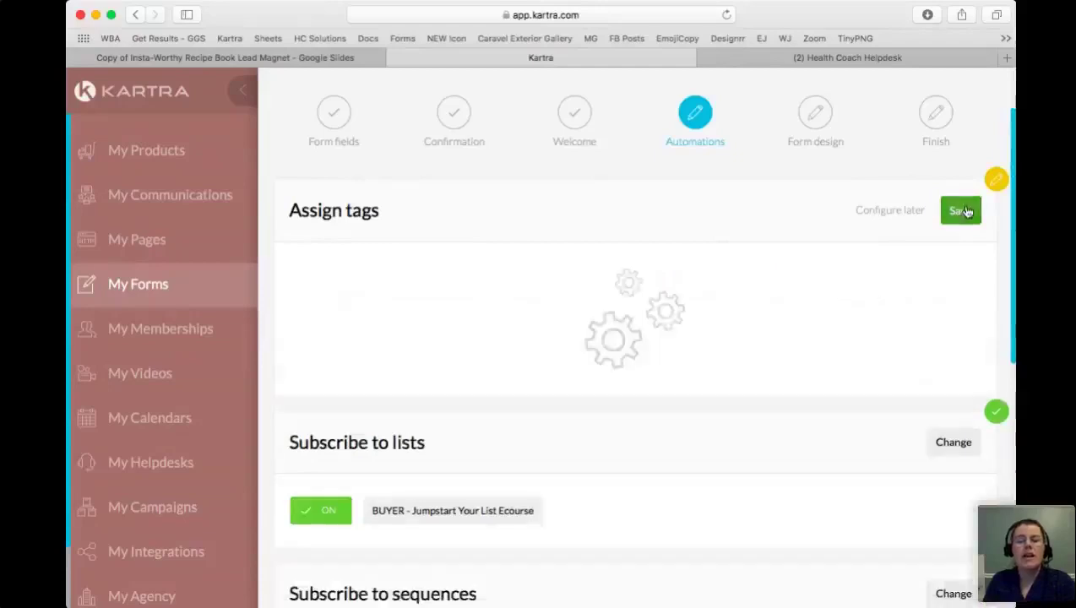
- Open the form's list subscription for editing and look through the available lists without adding one
scroll(608, 424, down, 5)
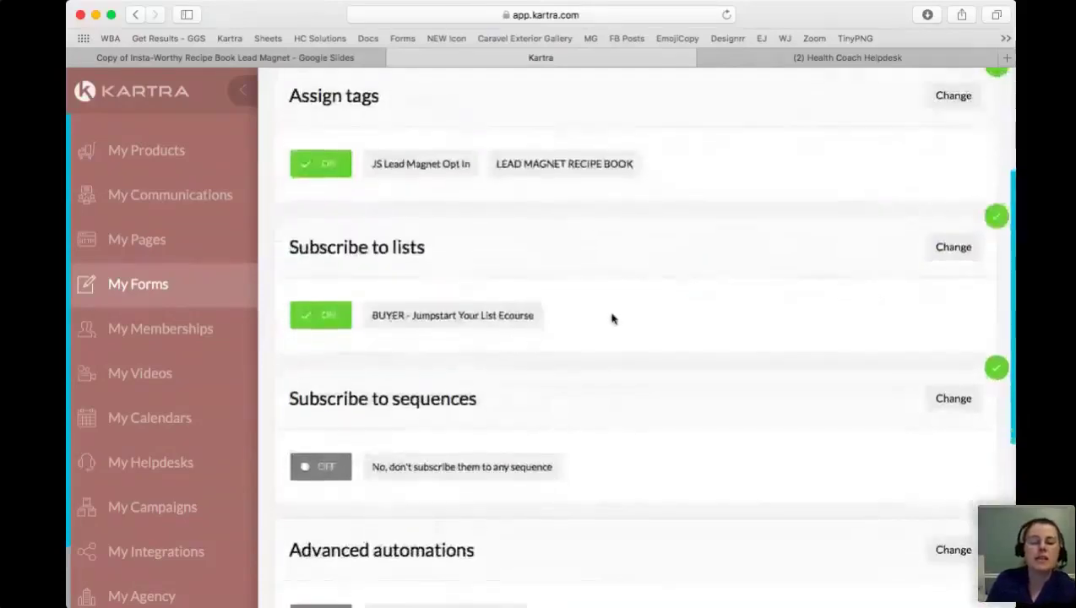
click(971, 187)
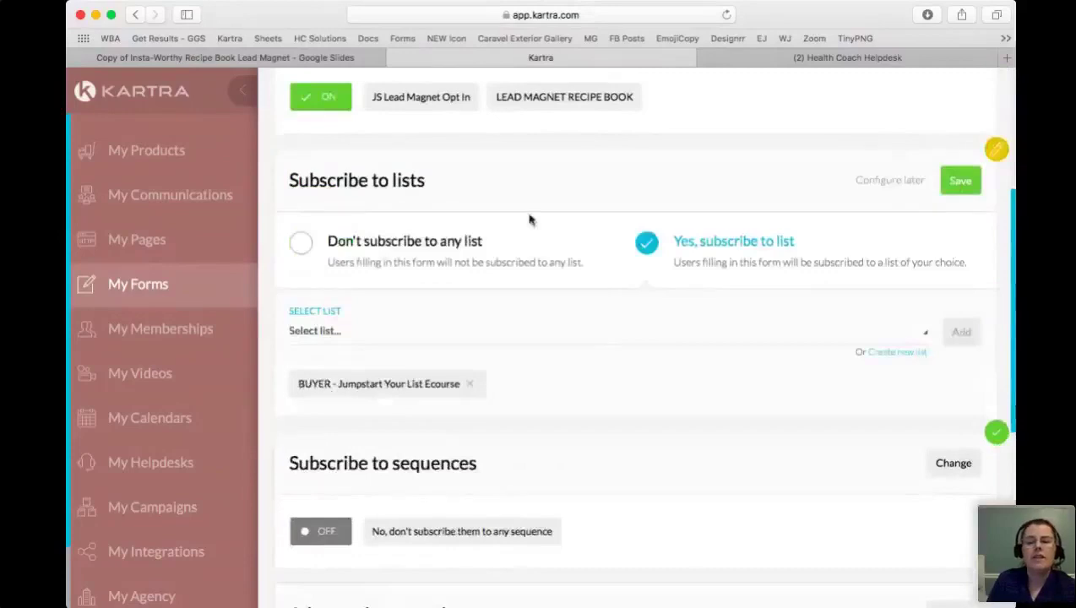
click(309, 243)
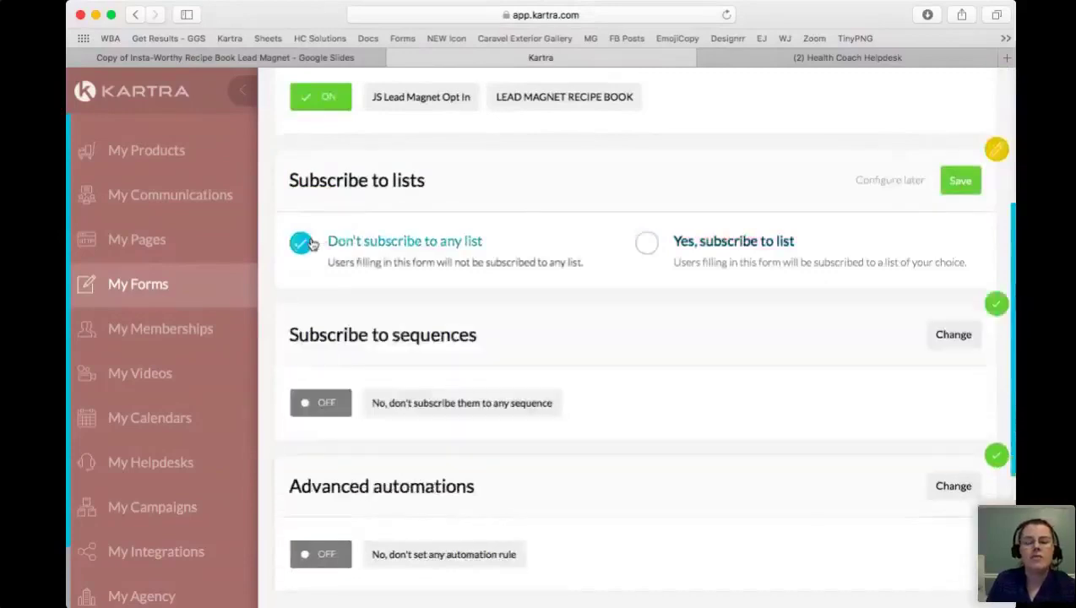
click(713, 243)
click(406, 330)
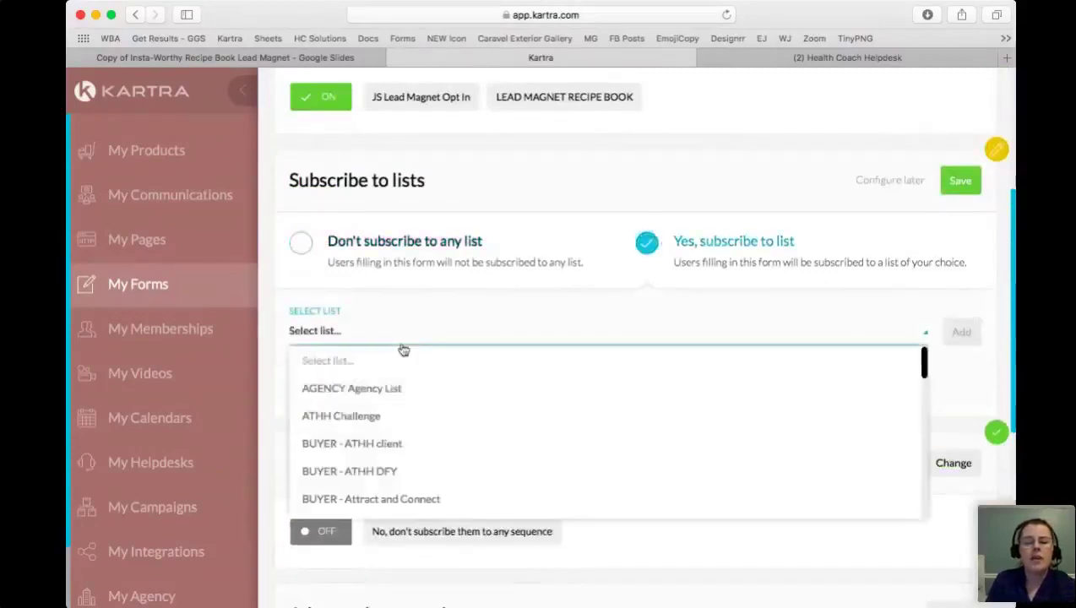
scroll(397, 424, down, 2)
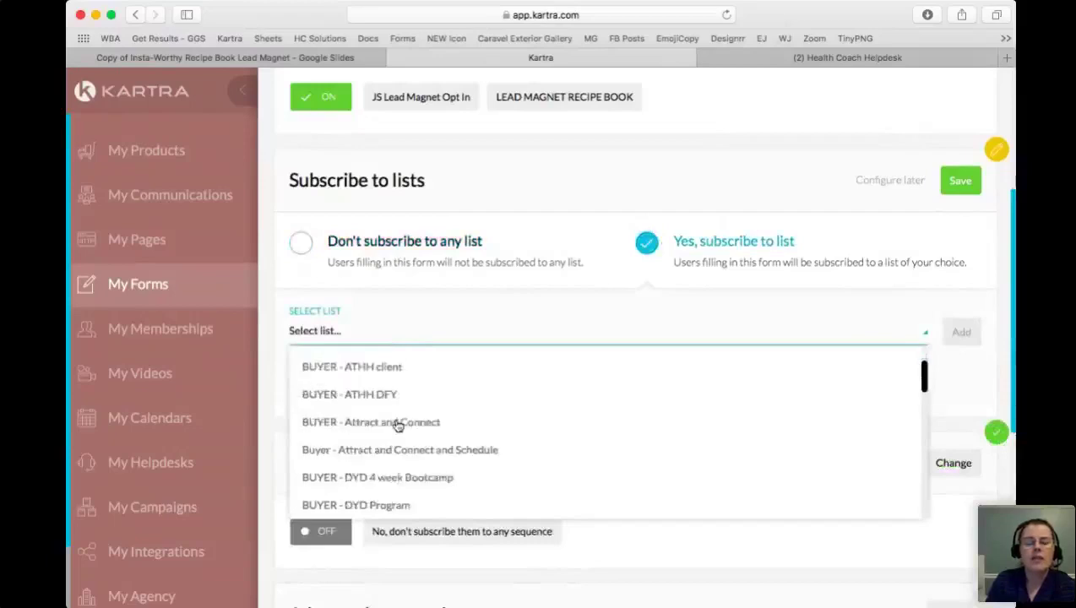
click(417, 308)
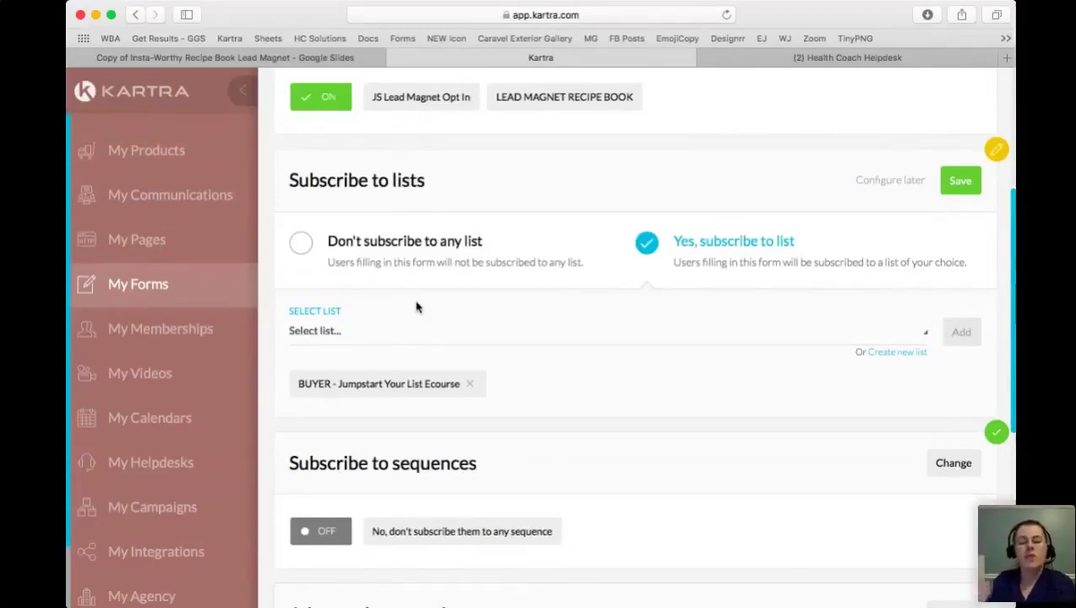
- Set the form's list subscription to "Don't subscribe to any list" and save it
scroll(500, 306, up, 4)
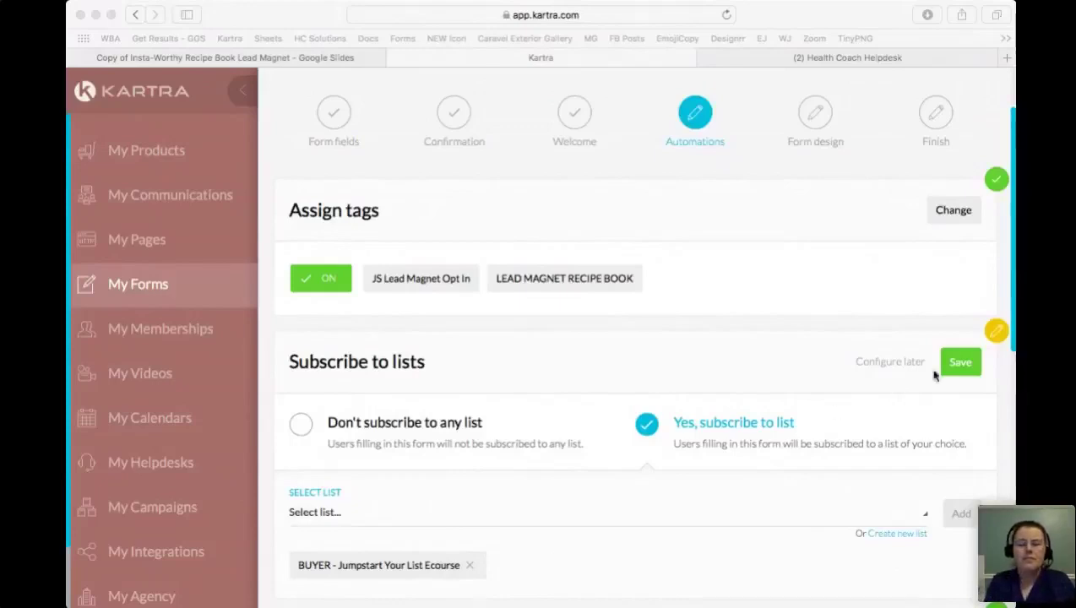
click(894, 307)
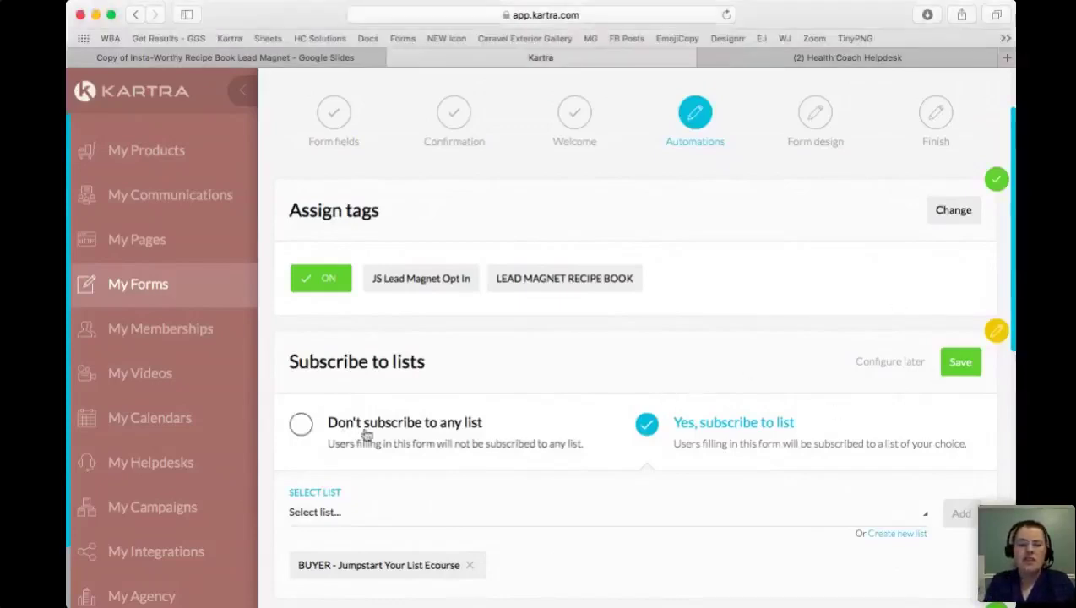
click(302, 425)
click(960, 362)
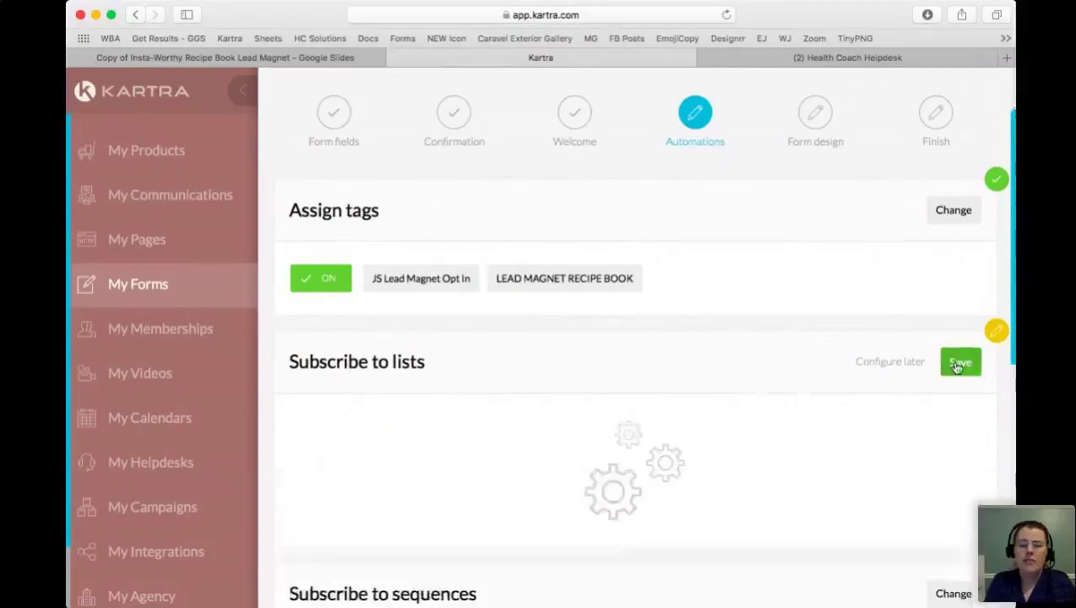
- Save the form's automations and continue to the Form design stage
scroll(573, 425, down, 5)
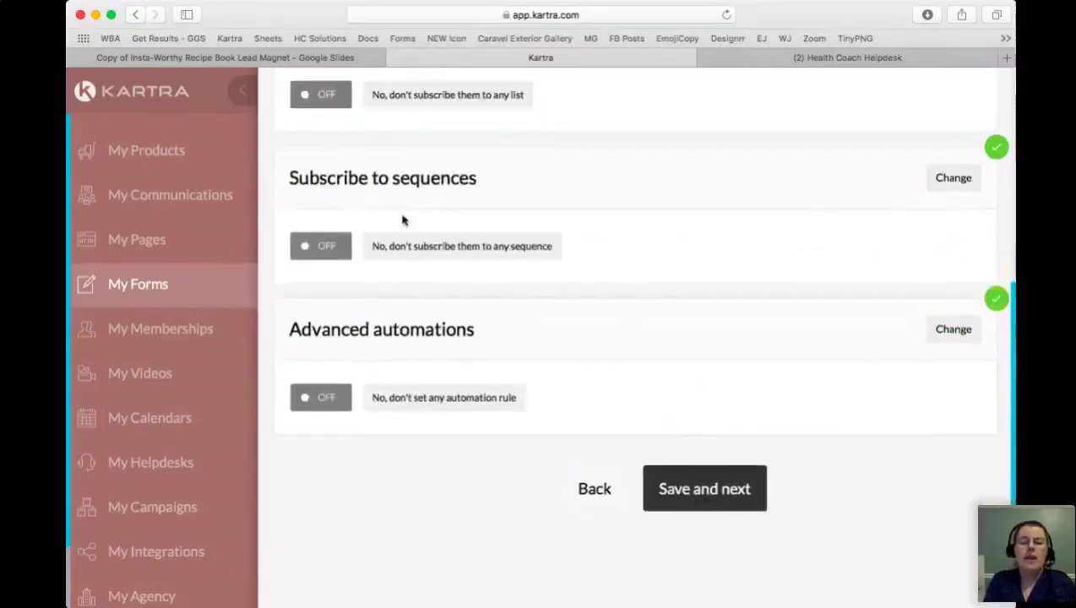
click(723, 491)
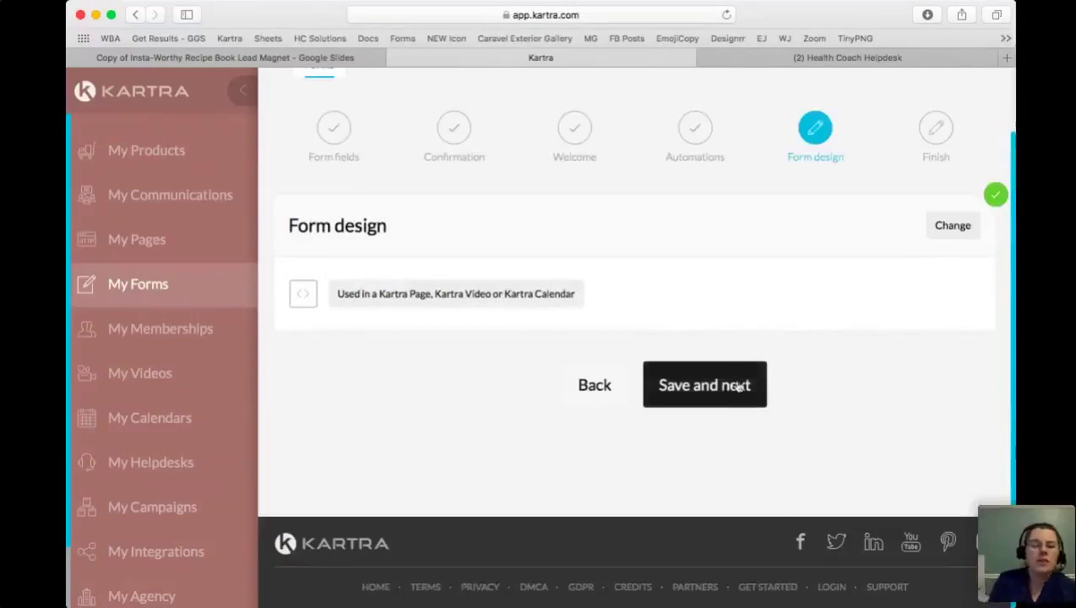
click(736, 386)
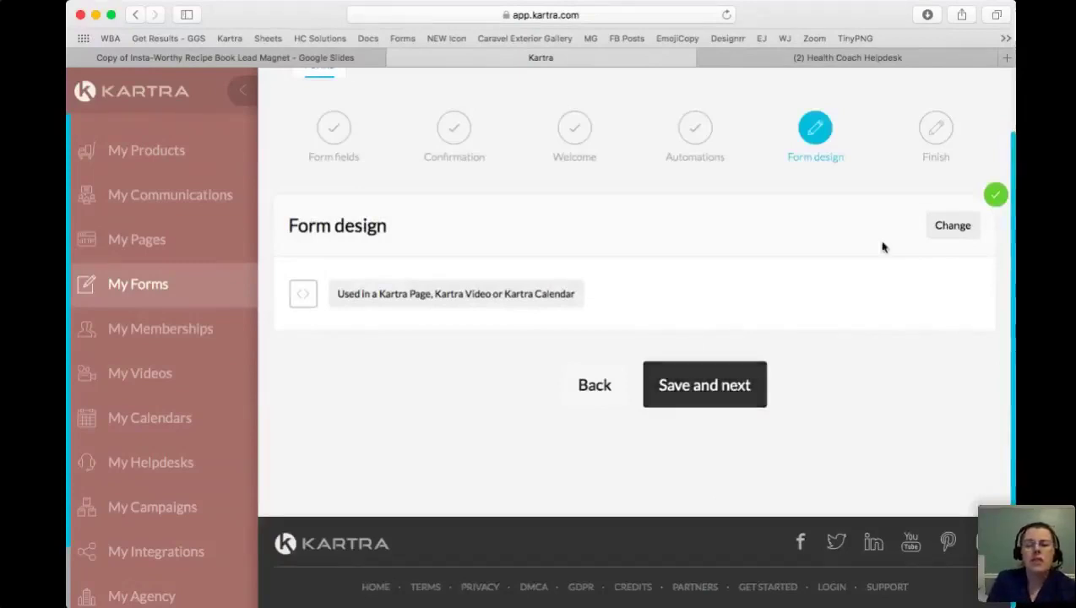
- Open the form design for editing and choose "I will embed the form in a 3rd party page" to review its styling option
click(953, 227)
scroll(507, 388, down, 1)
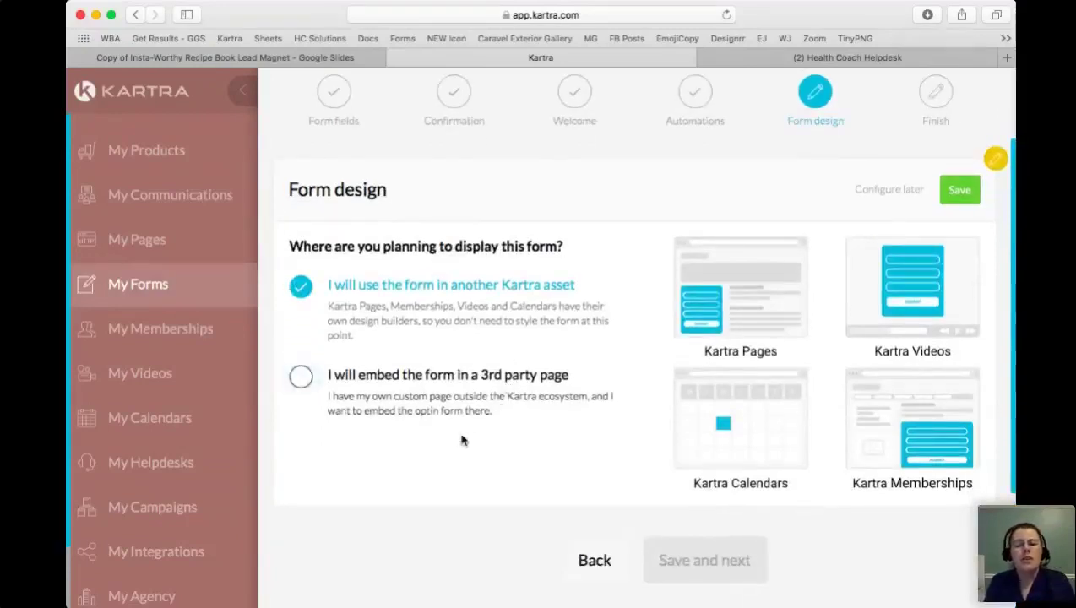
scroll(472, 395, down, 2)
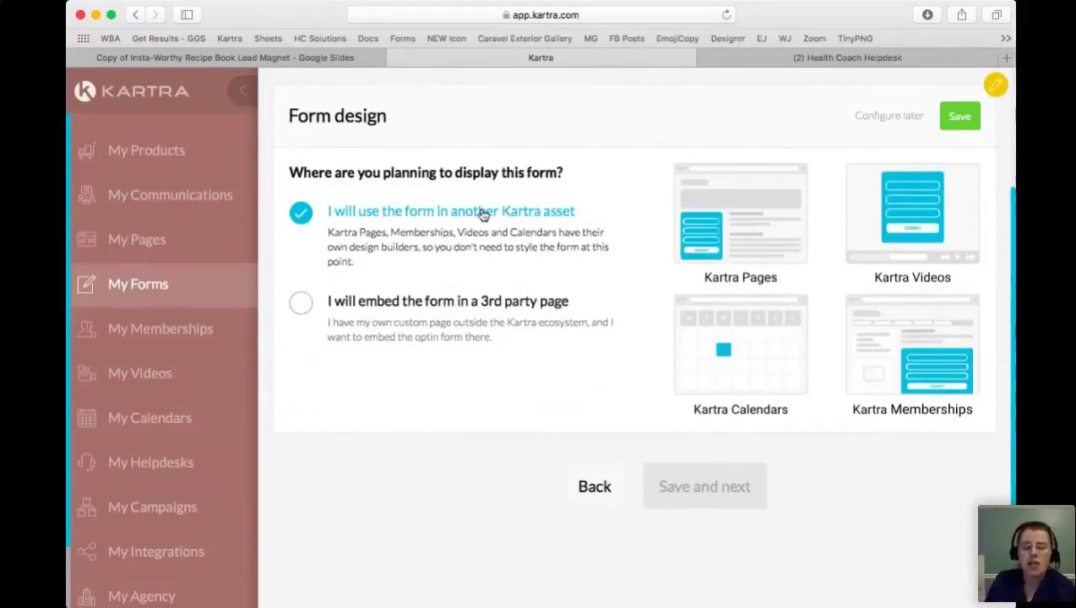
click(427, 320)
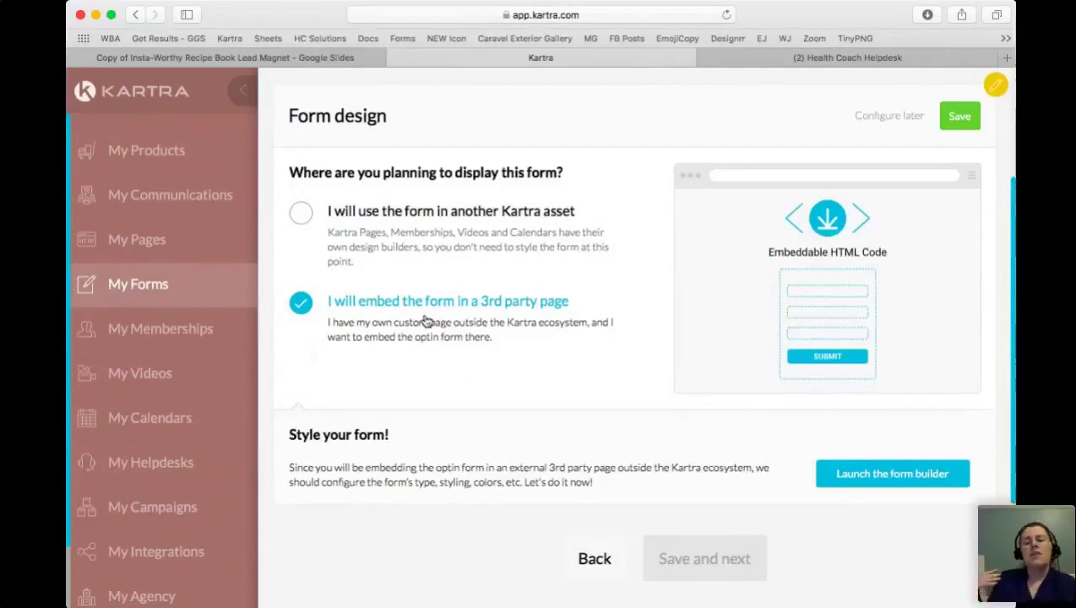
scroll(505, 379, down, 5)
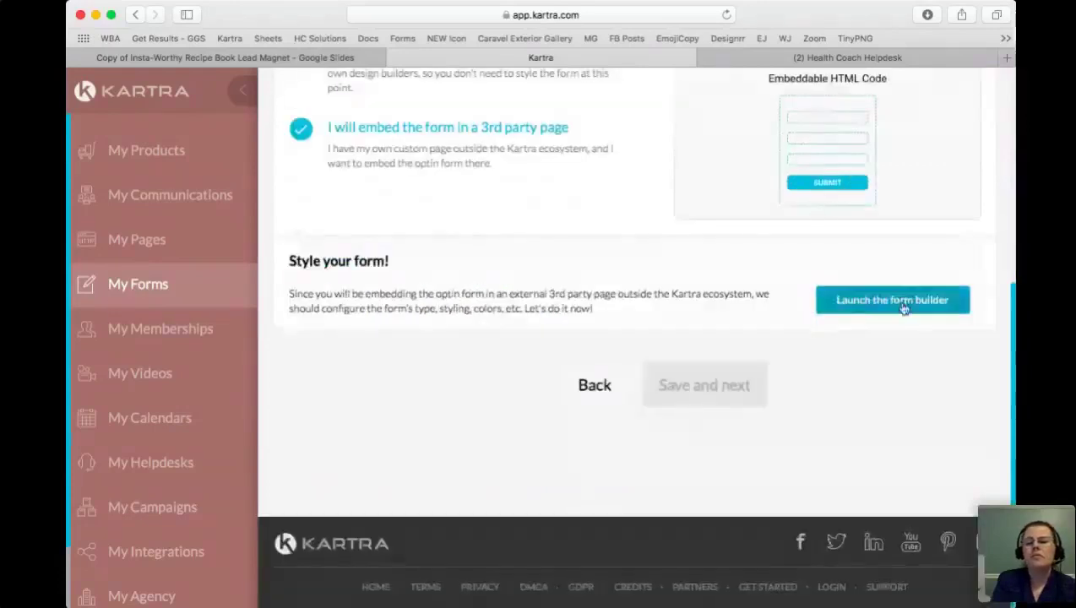
scroll(538, 192, up, 3)
scroll(529, 281, up, 2)
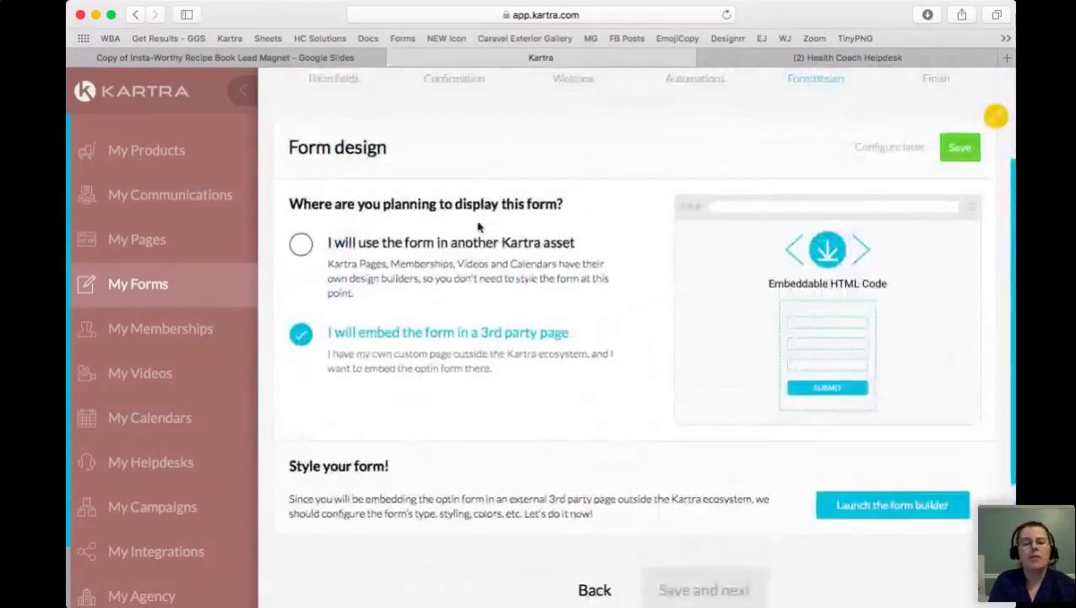
- Choose "I will use the form in another Kartra asset", save the form design and finish the form
click(420, 265)
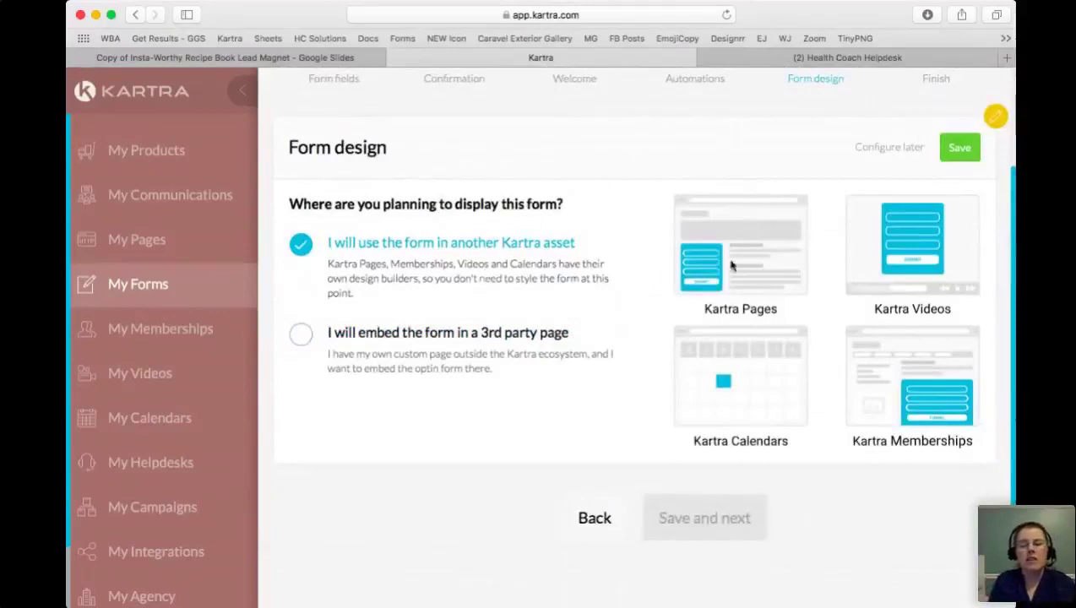
click(964, 150)
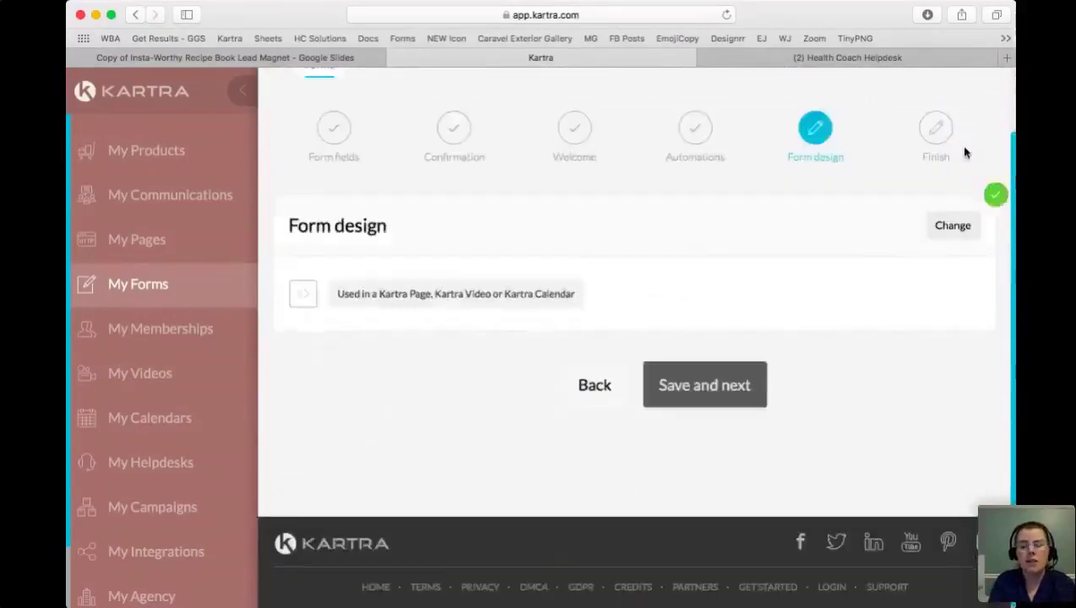
click(736, 391)
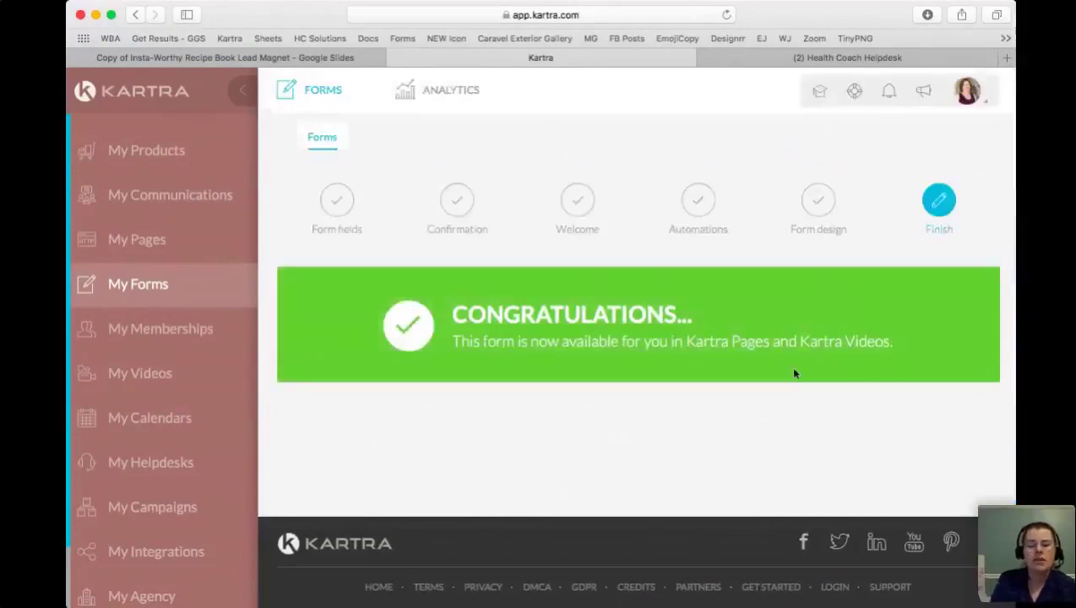
- Open the "LM Social Media Posts clone" page from the pages list in the page builder, keeping its existing page settings
click(165, 243)
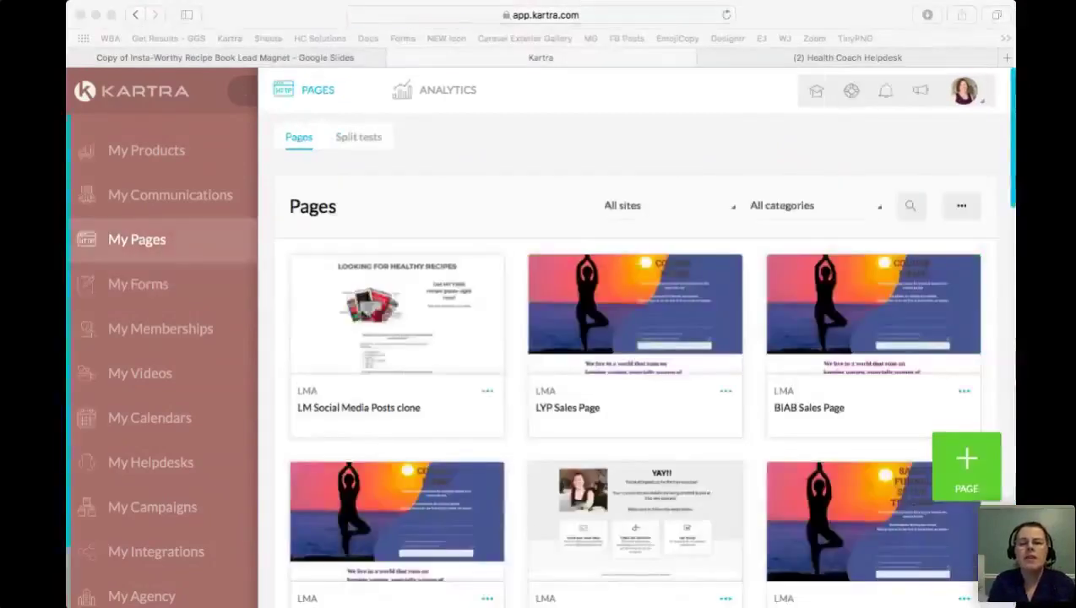
click(870, 13)
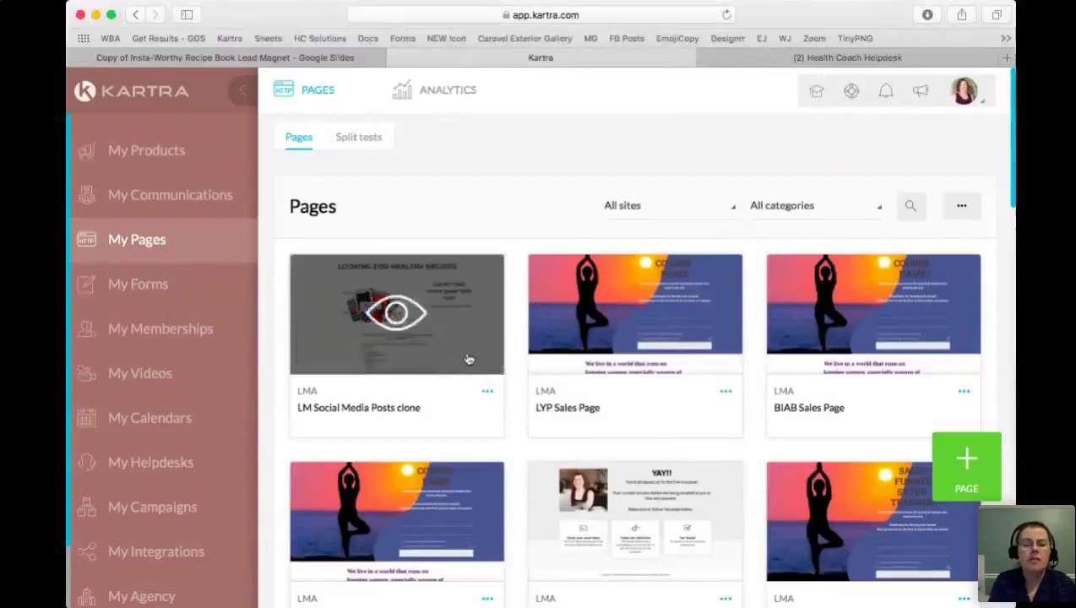
click(488, 393)
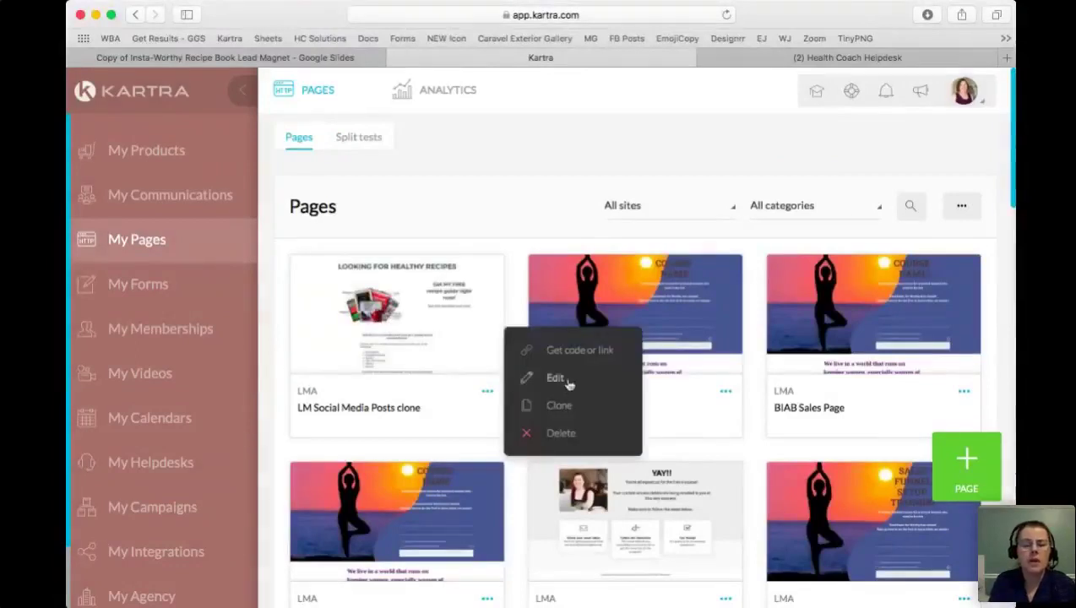
click(566, 378)
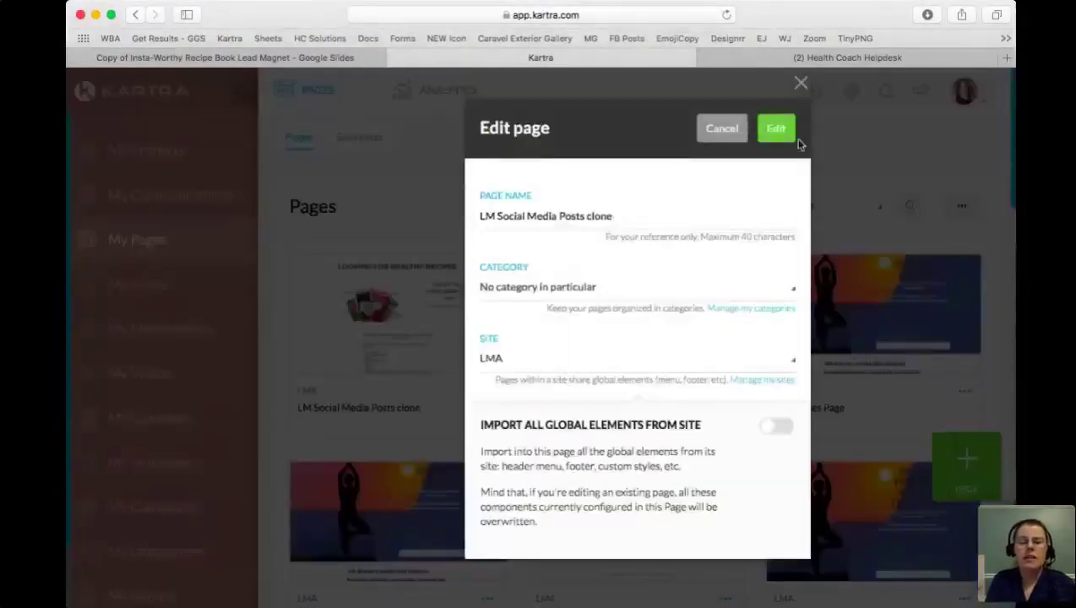
click(775, 131)
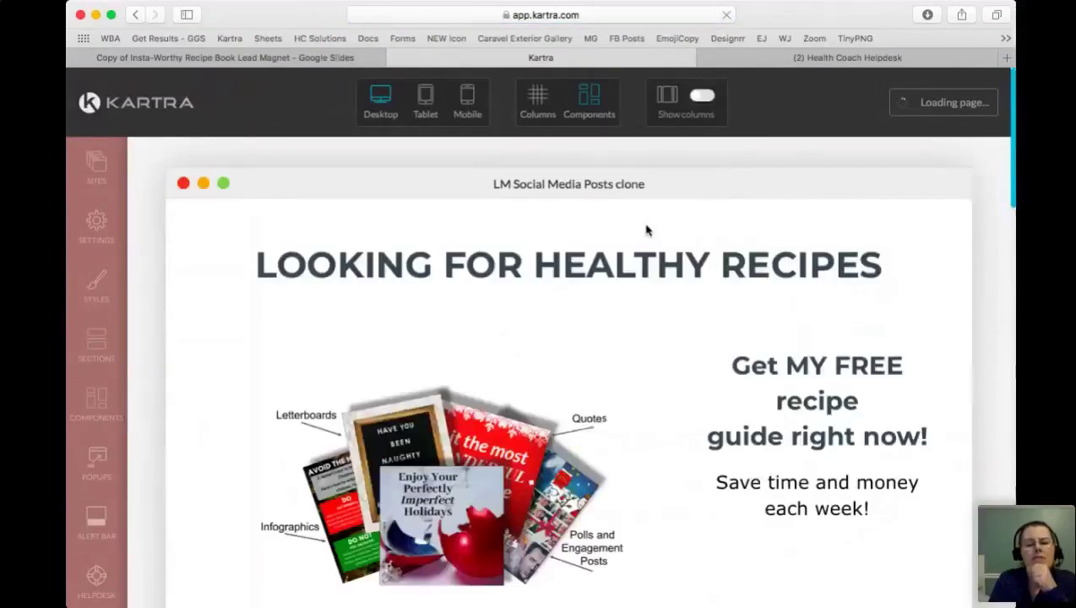
- Configure the opt-in form component on the landing page to use the "14-Day Free Fitness Trial" form
scroll(646, 230, down, 10)
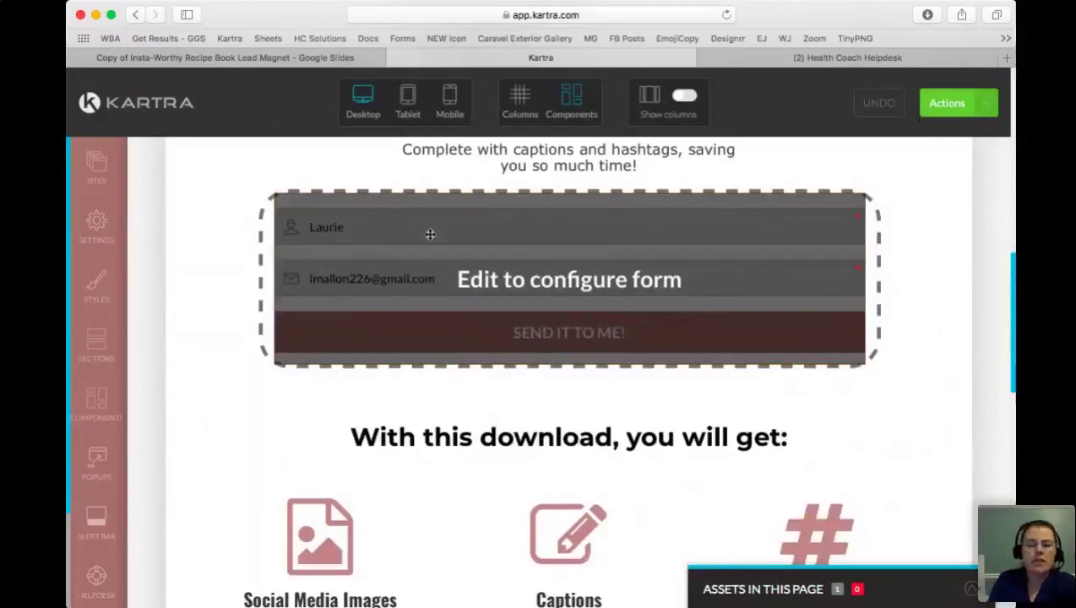
mouse_move(572, 209)
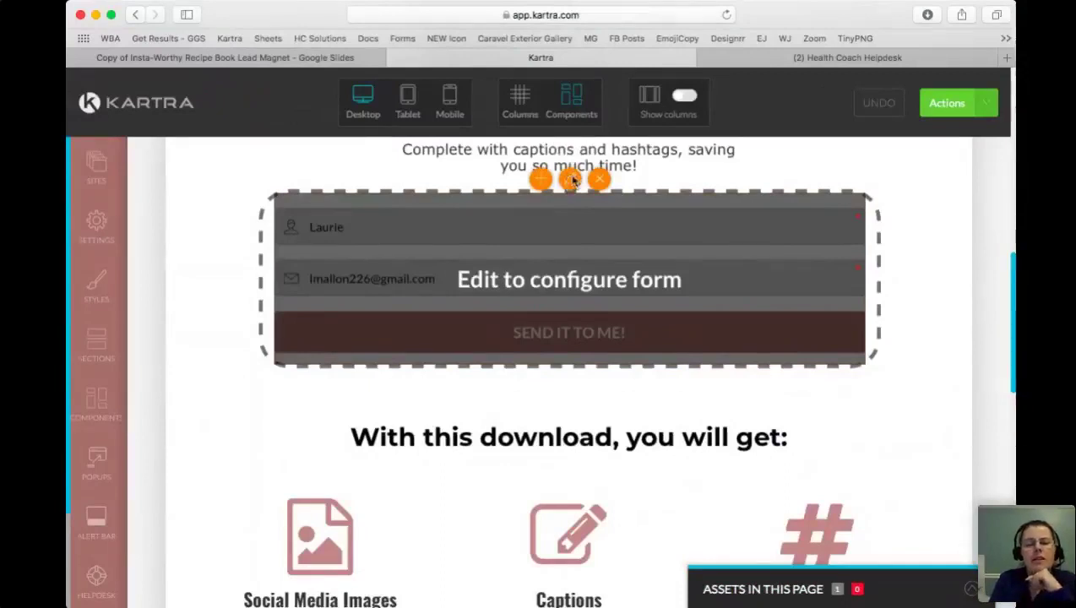
click(572, 180)
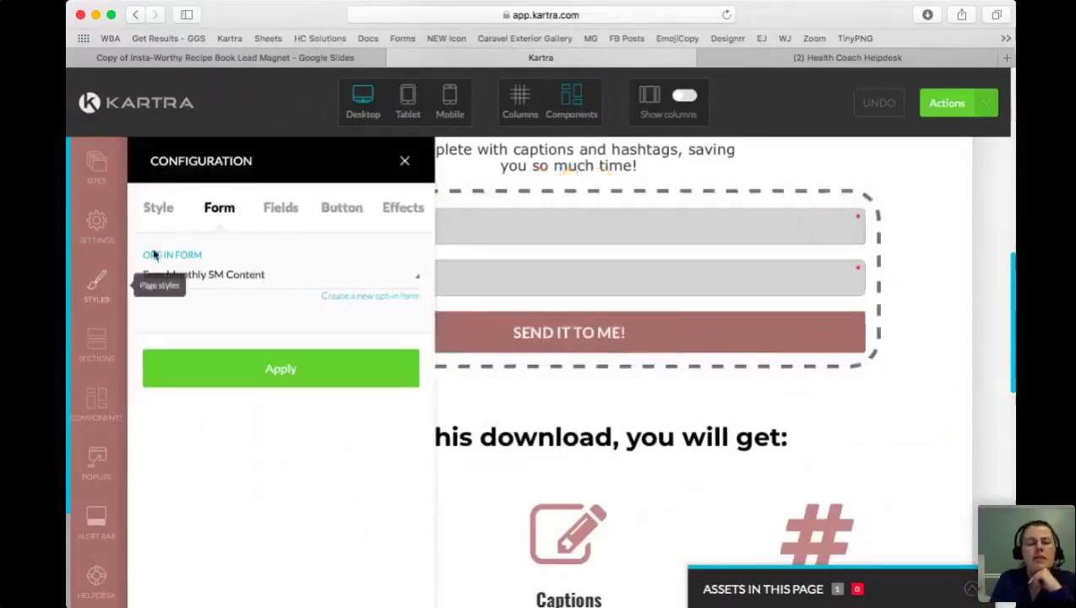
click(187, 279)
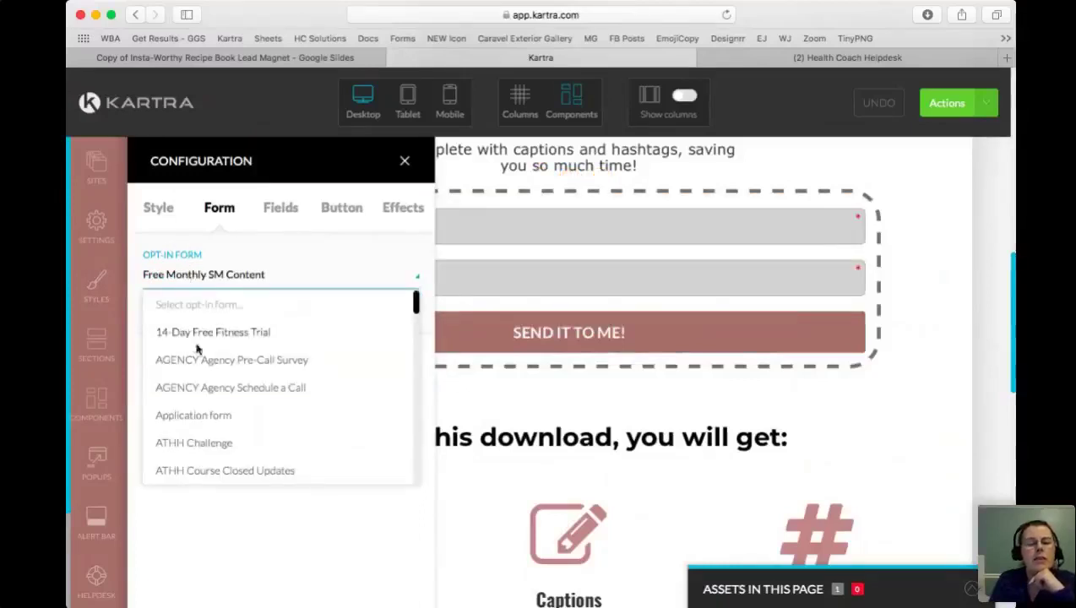
scroll(202, 418, down, 2)
scroll(202, 419, down, 5)
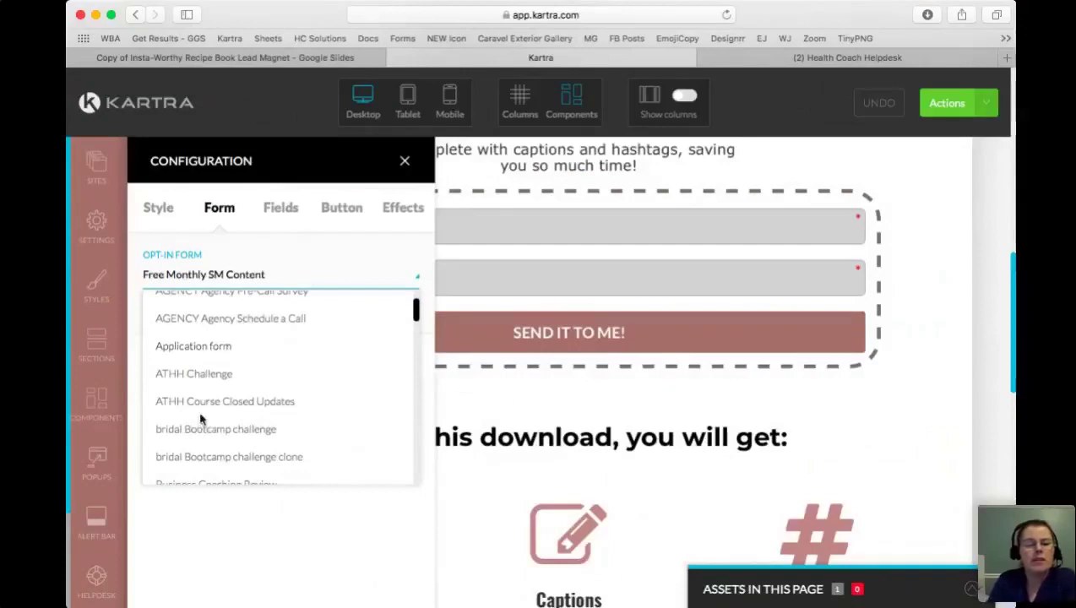
scroll(199, 420, down, 3)
scroll(199, 416, up, 10)
click(210, 333)
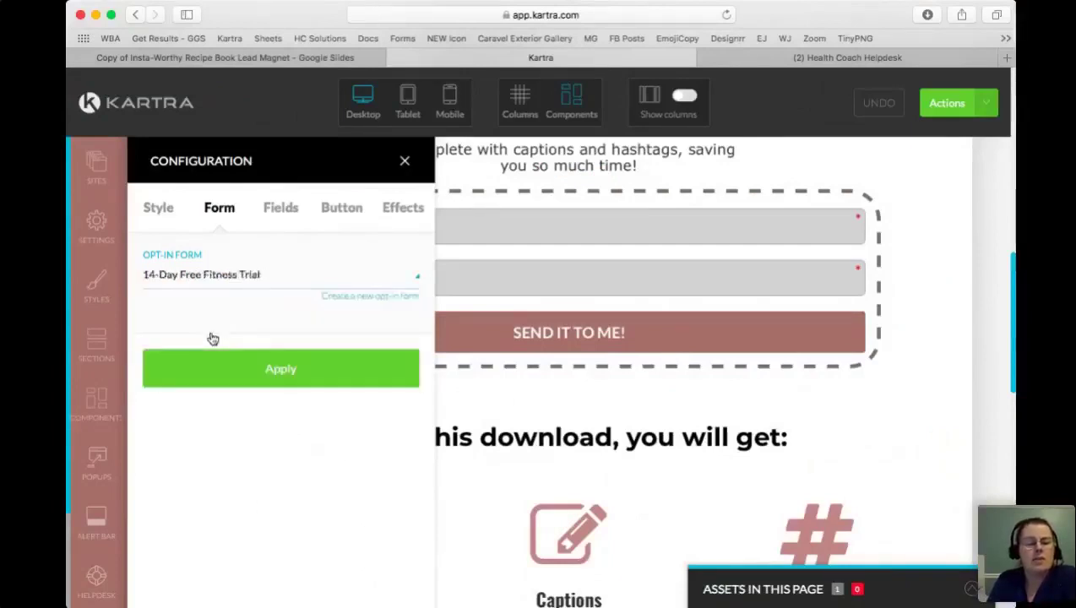
- Set the form's field background to white, rgb(255, 255, 255), and apply it together with the newly chosen form
click(166, 210)
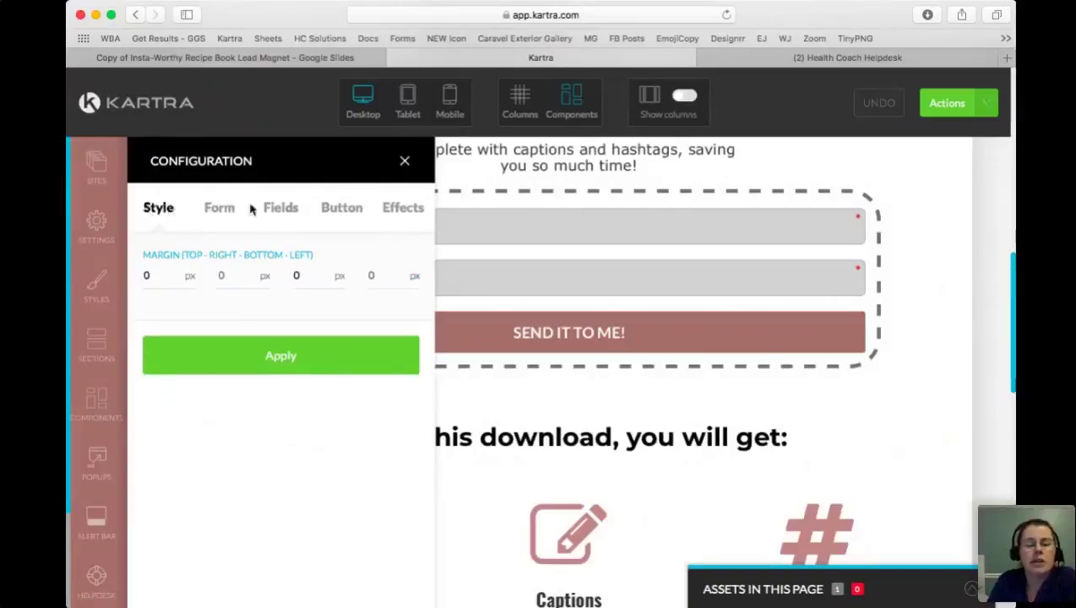
click(281, 211)
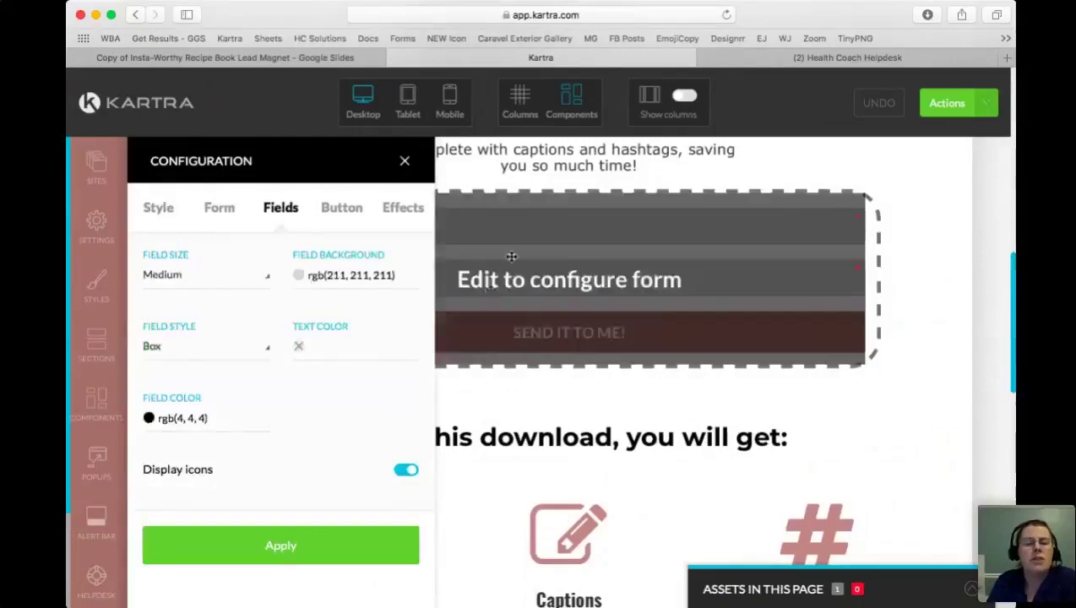
click(299, 280)
click(303, 304)
drag(302, 304, 297, 288)
click(269, 557)
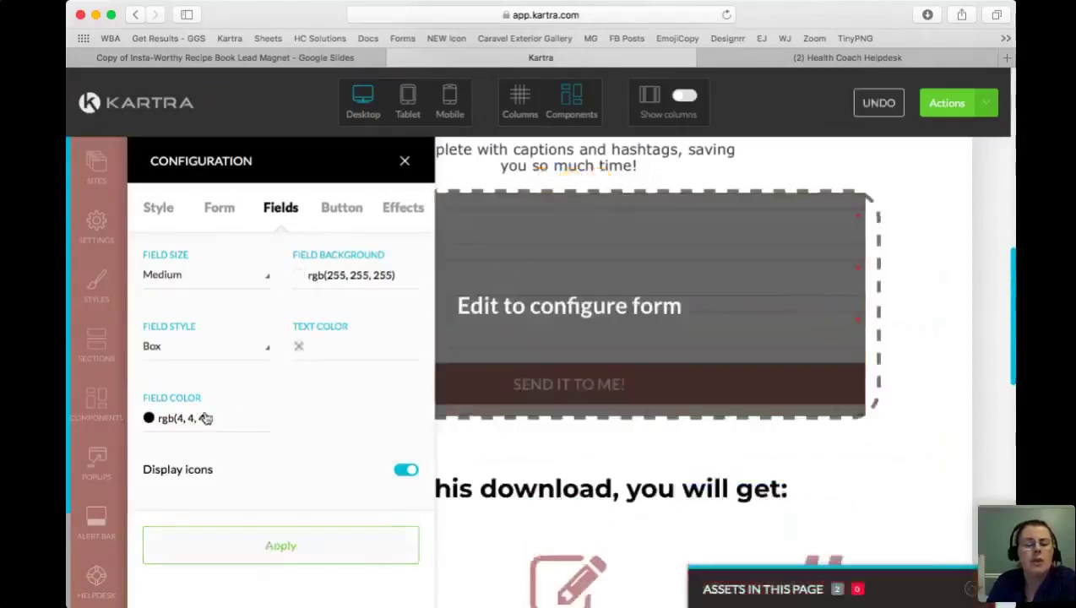
- Set the form's field color to rgb(182, 30, 30) and the field style to Line, applying the changes
click(149, 419)
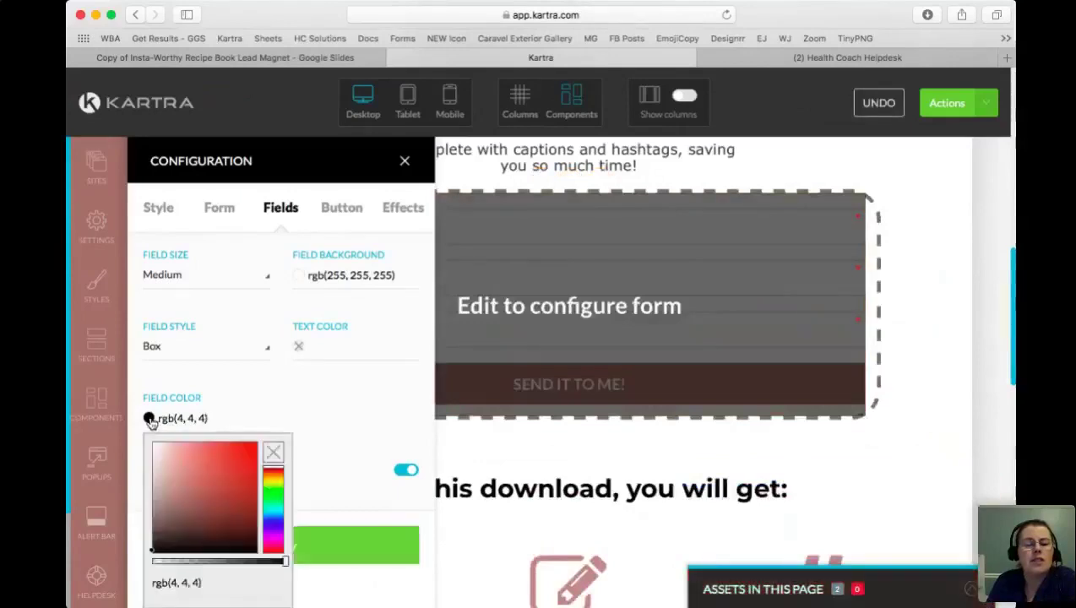
click(223, 488)
click(338, 541)
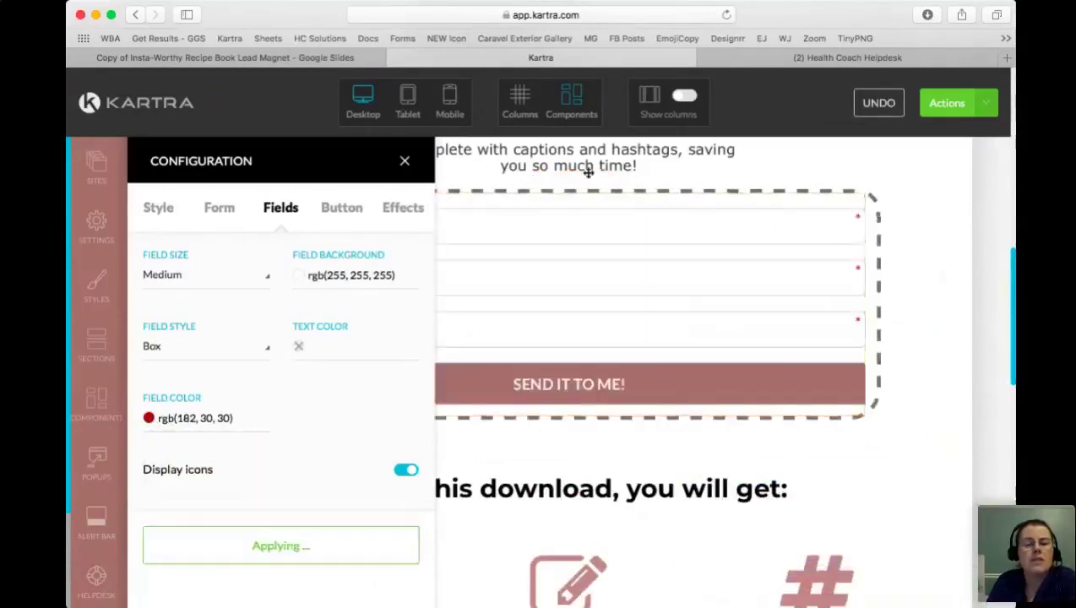
click(325, 348)
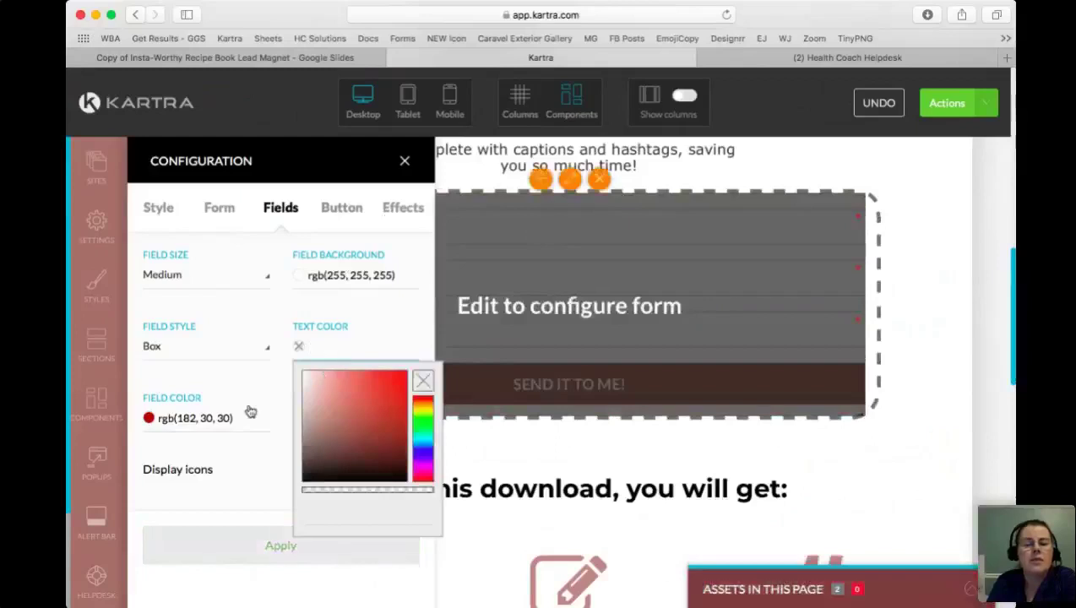
click(160, 347)
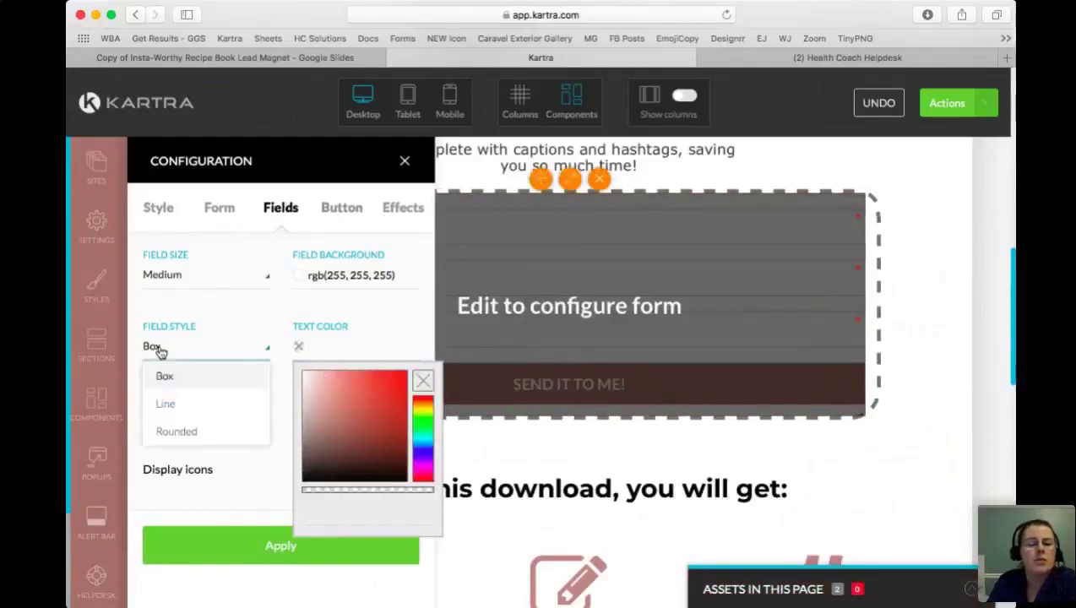
click(168, 412)
click(250, 551)
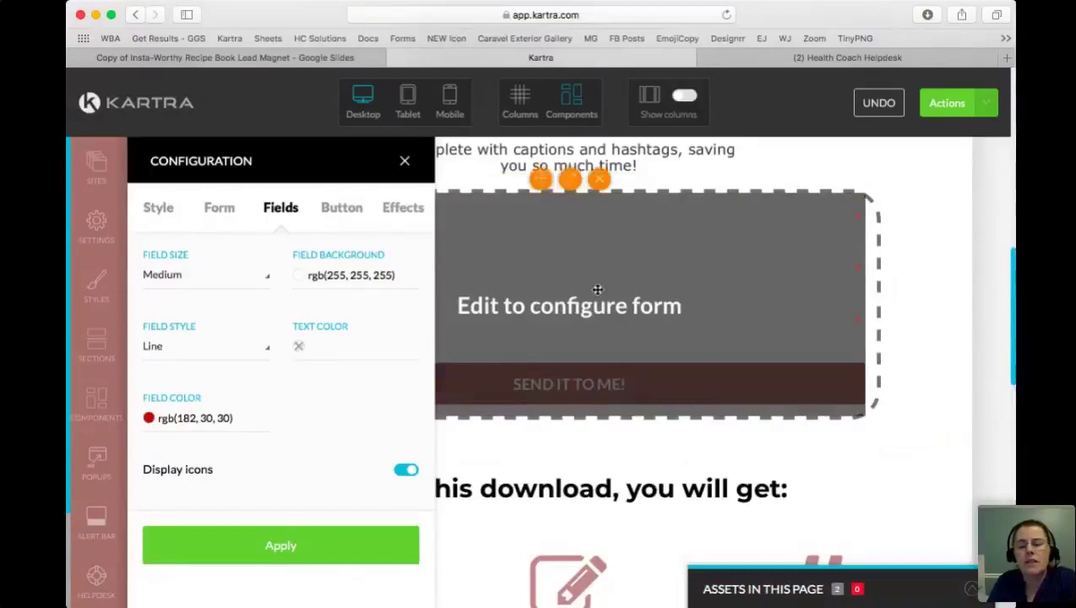
- Review the form button's text, corner, shadow and background color options
click(334, 208)
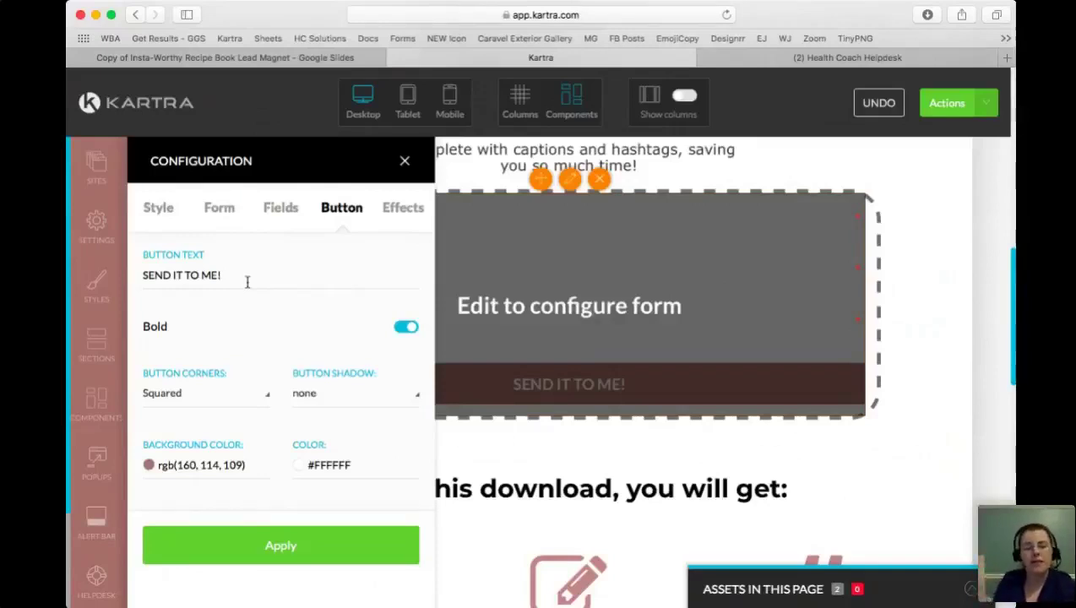
drag(246, 276, 135, 275)
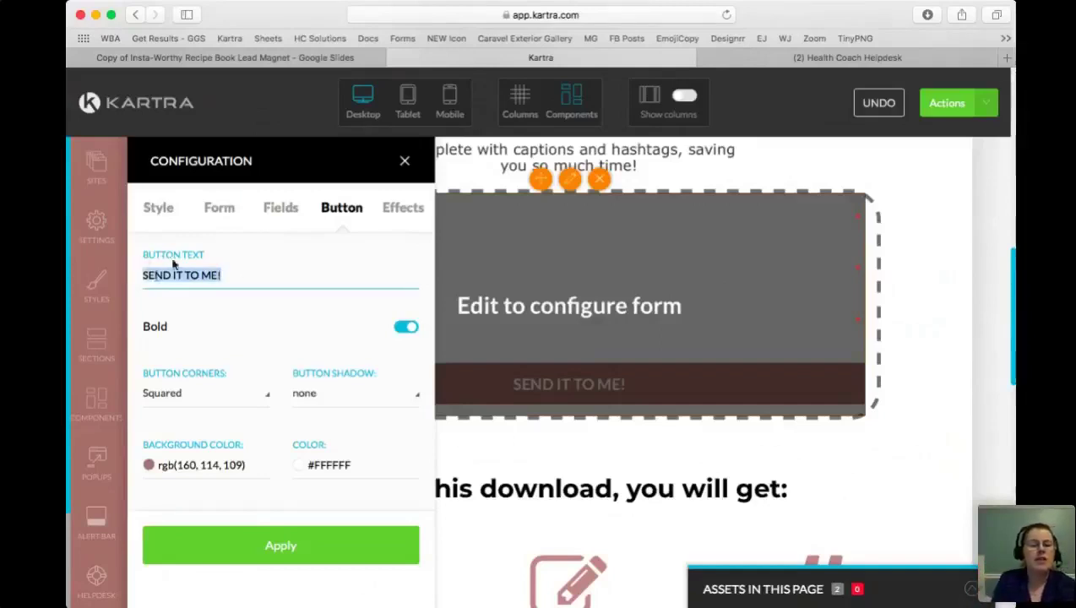
click(192, 397)
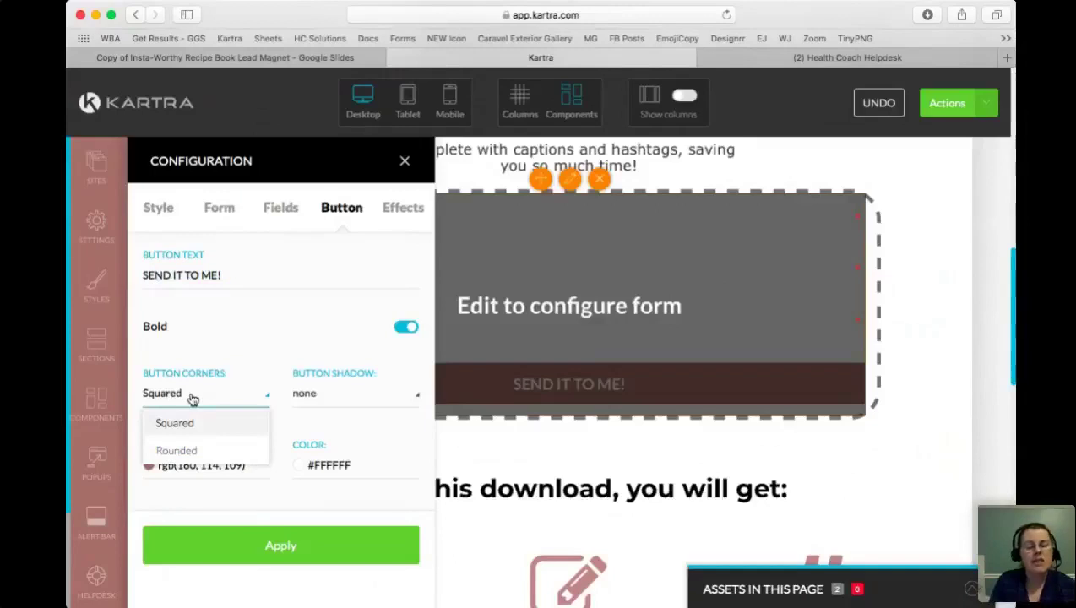
click(353, 398)
click(207, 469)
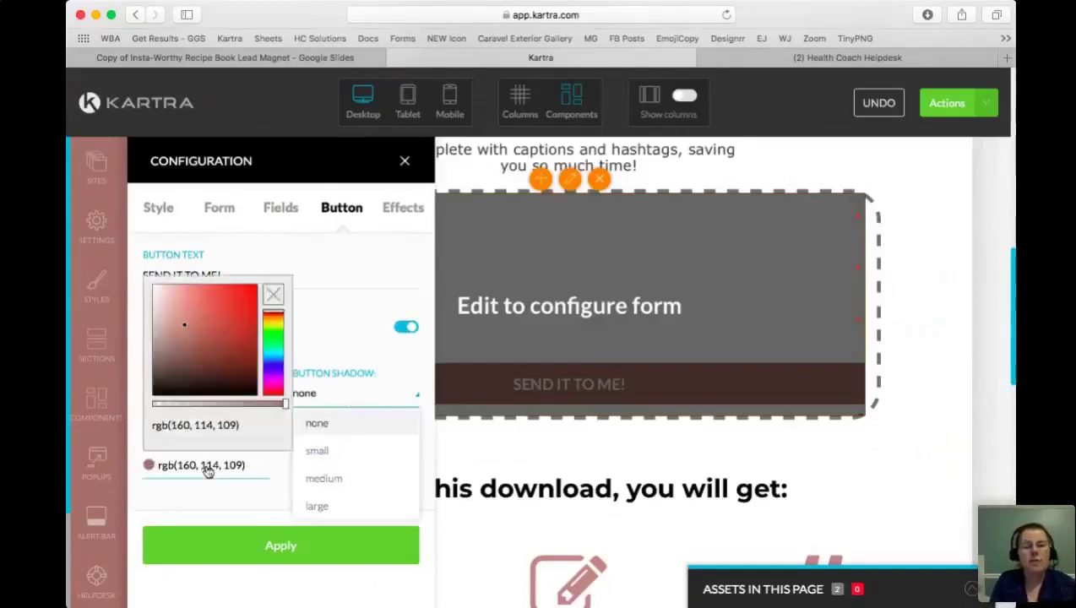
click(360, 233)
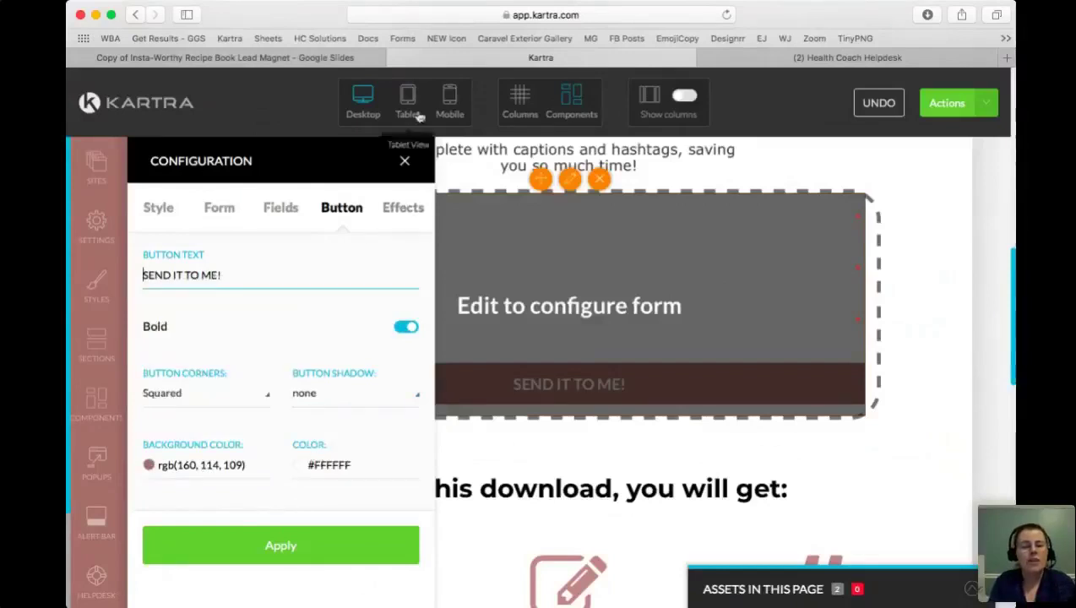
- Preview the Shake effect on the form, then apply the settings with No animation selected and close the configuration
click(397, 208)
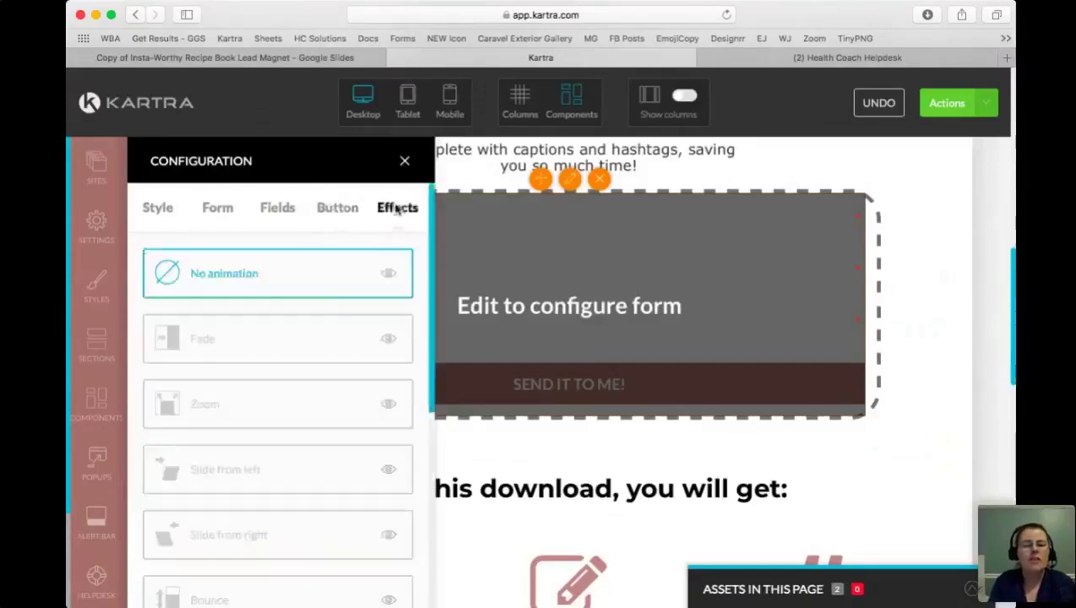
scroll(306, 436, down, 5)
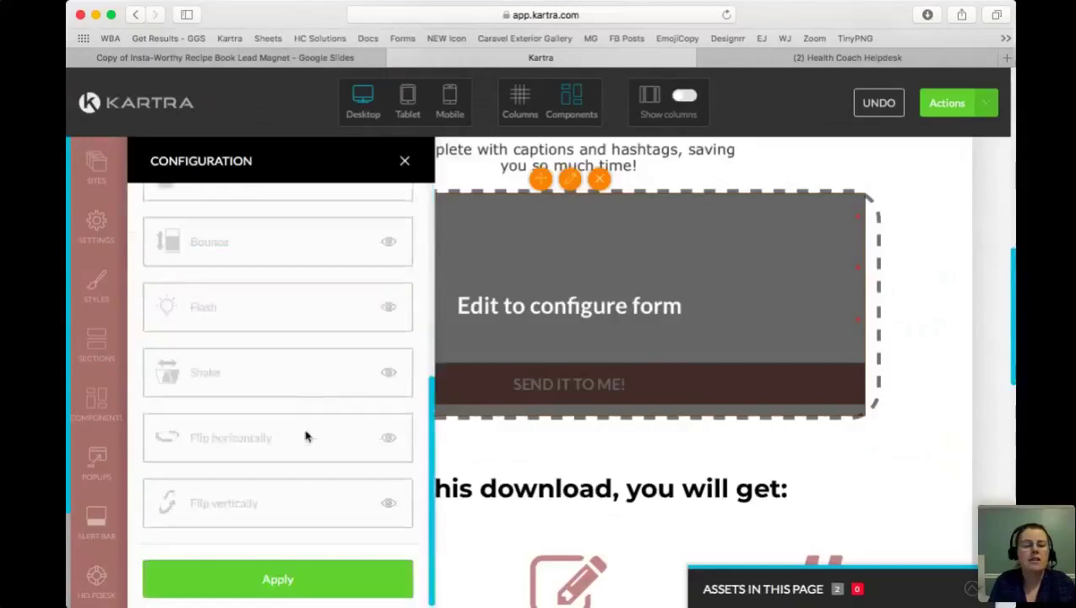
click(388, 371)
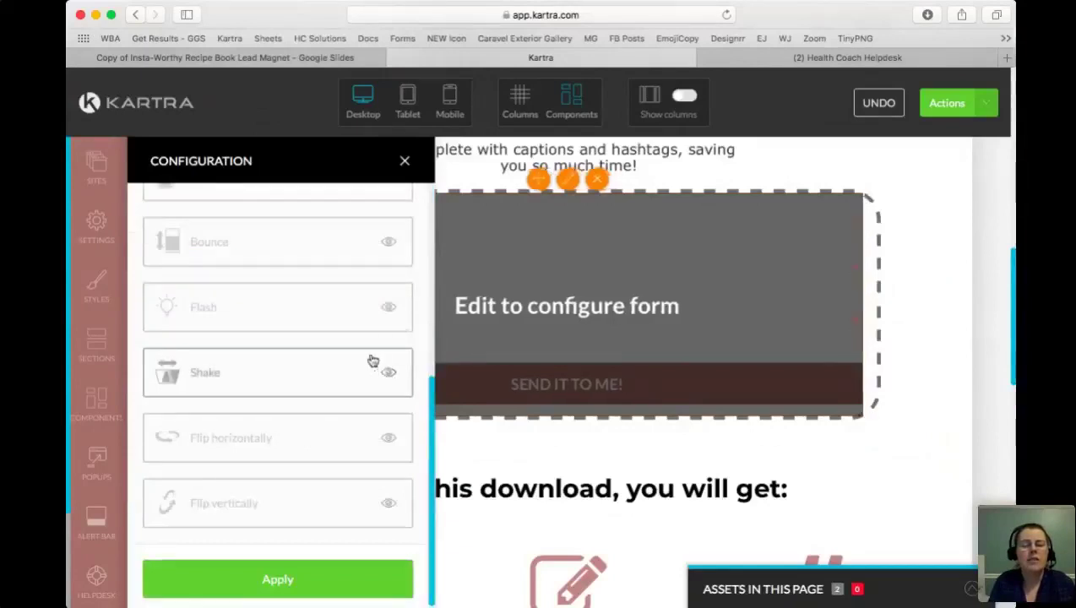
scroll(373, 361, up, 3)
scroll(373, 358, down, 3)
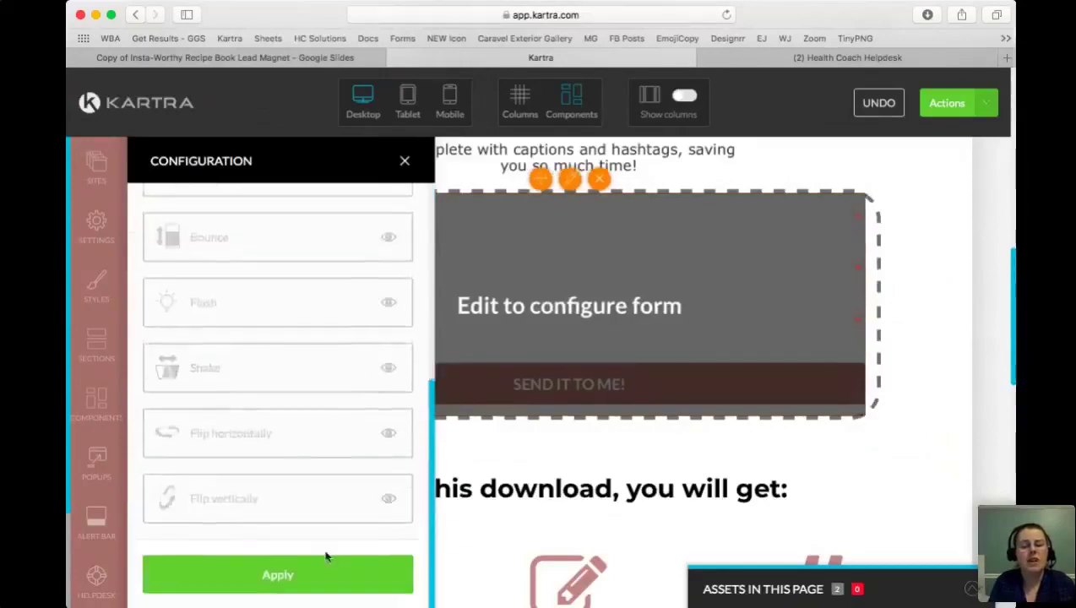
click(319, 583)
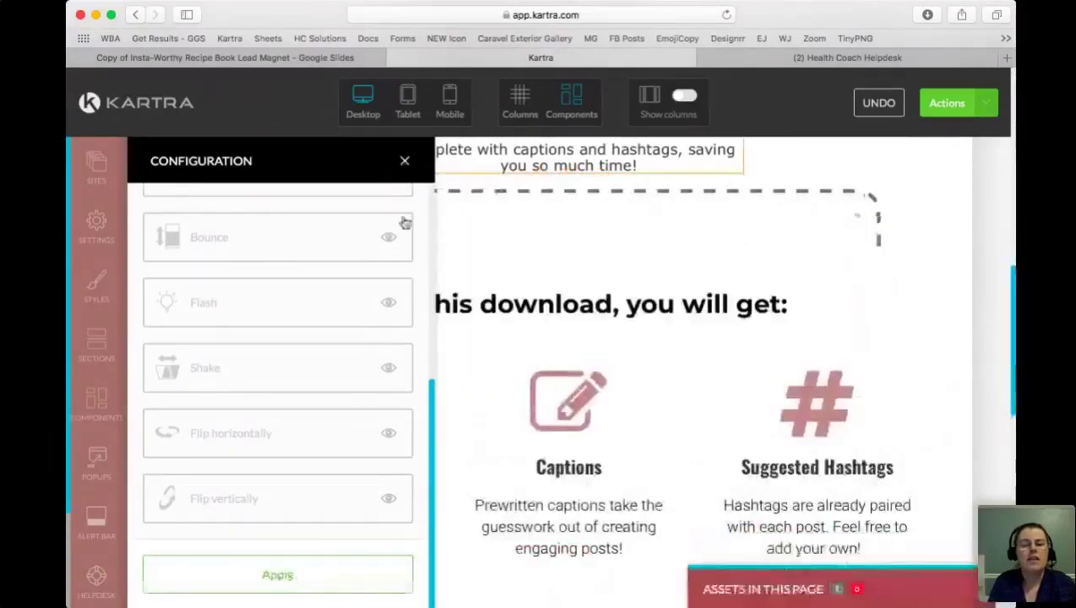
click(404, 161)
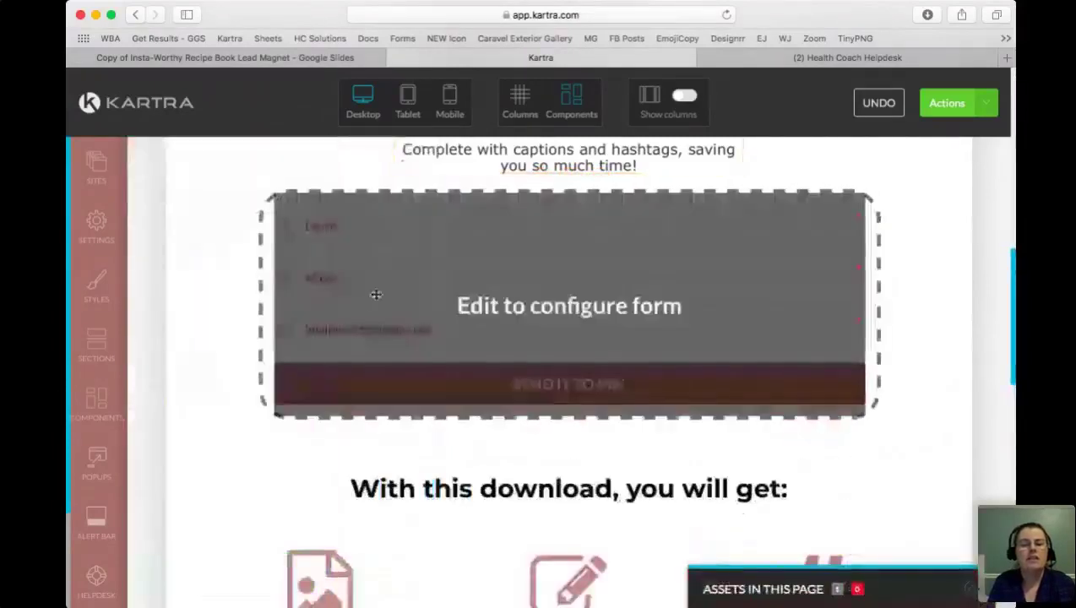
- Publish the page live with a direct page link and select the link's address
scroll(619, 348, down, 5)
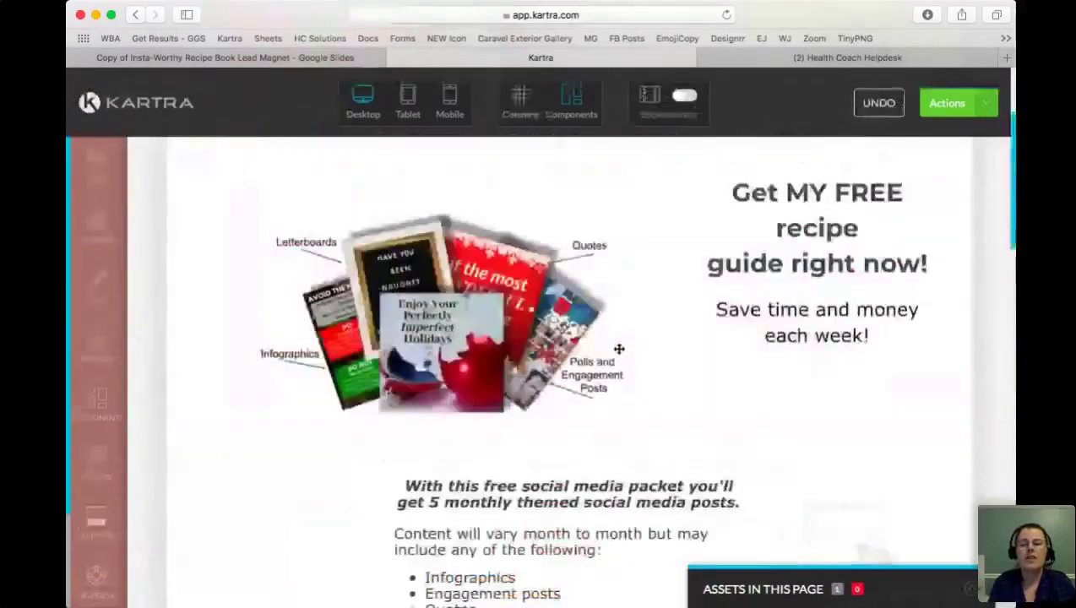
click(947, 103)
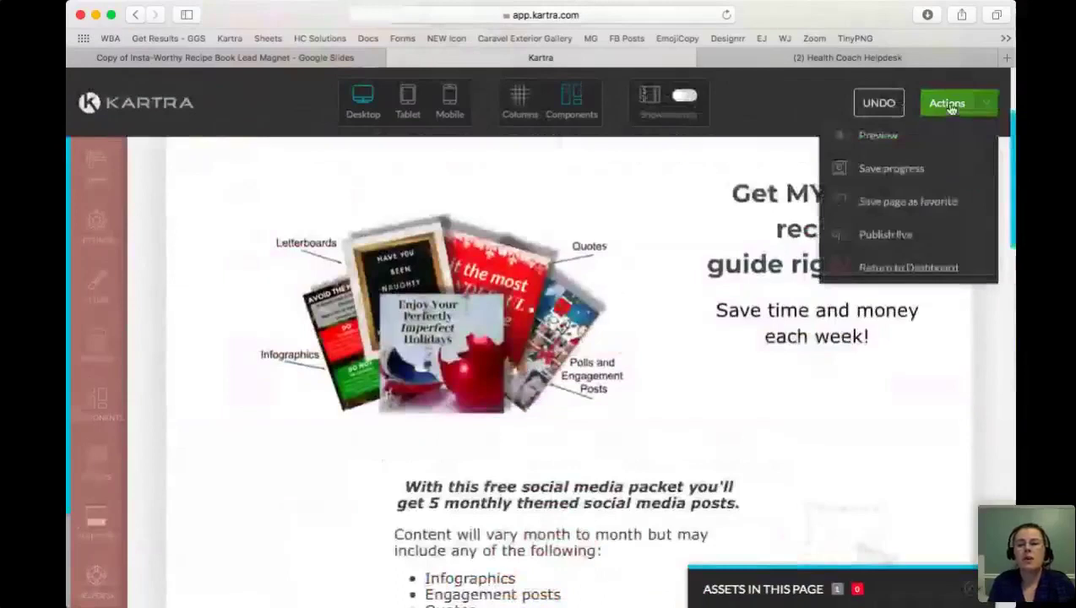
click(884, 236)
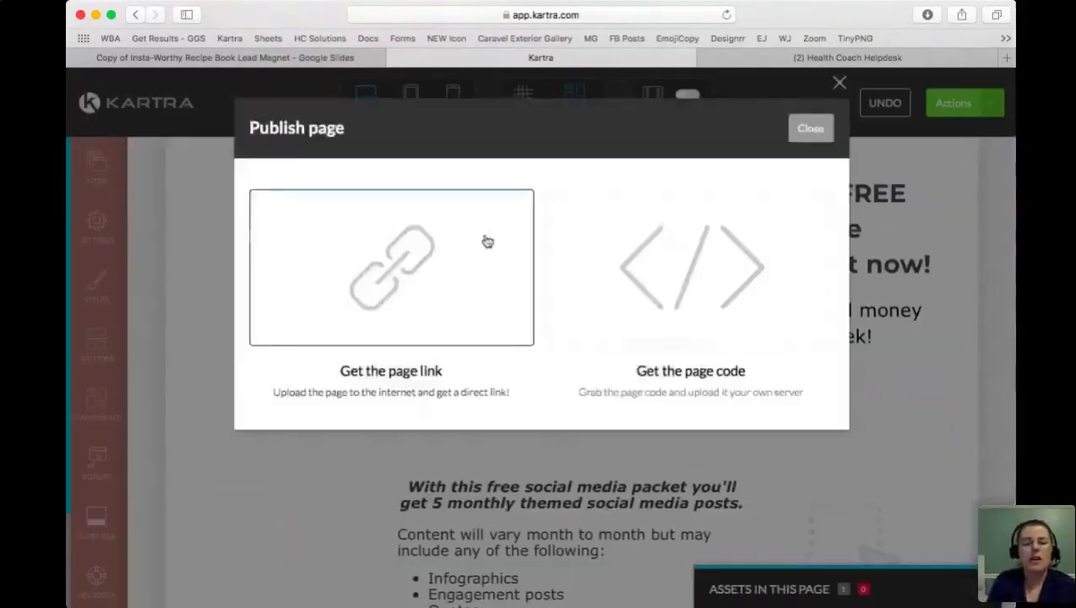
click(486, 244)
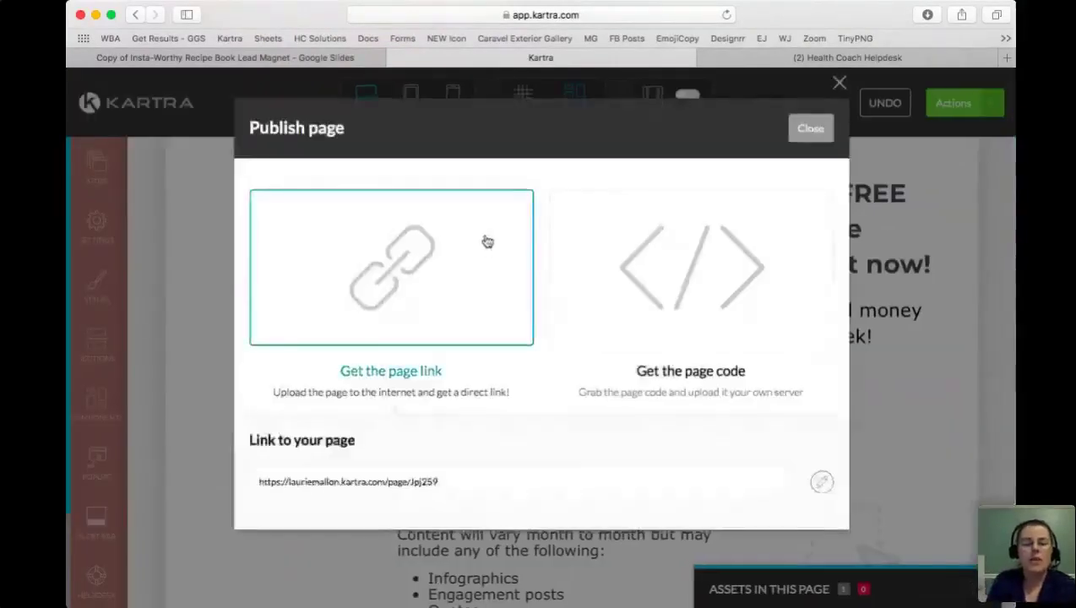
drag(488, 242, 250, 474)
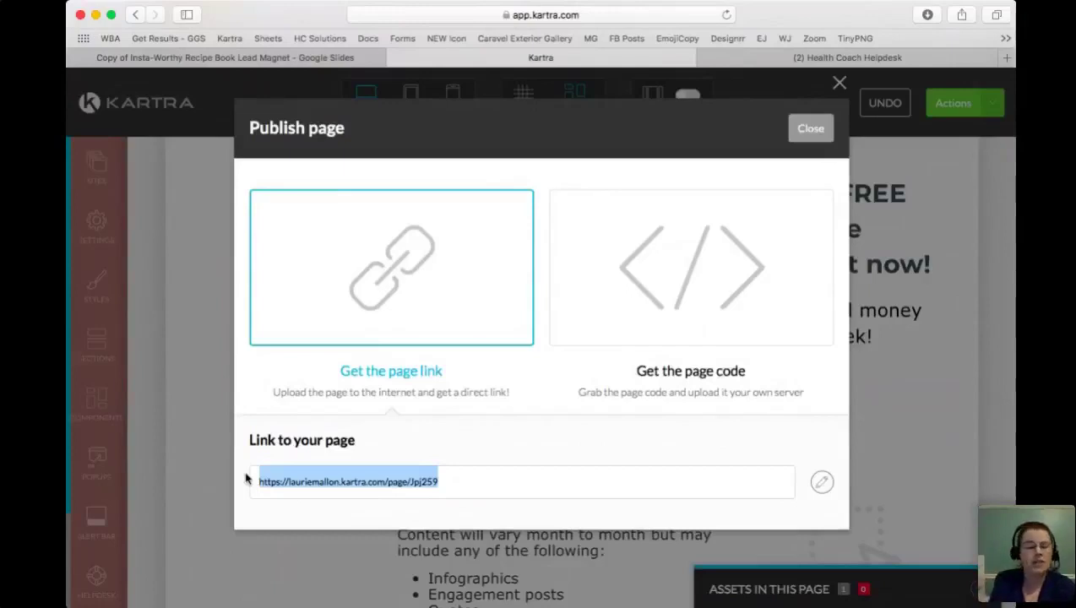
drag(261, 481, 68, 283)
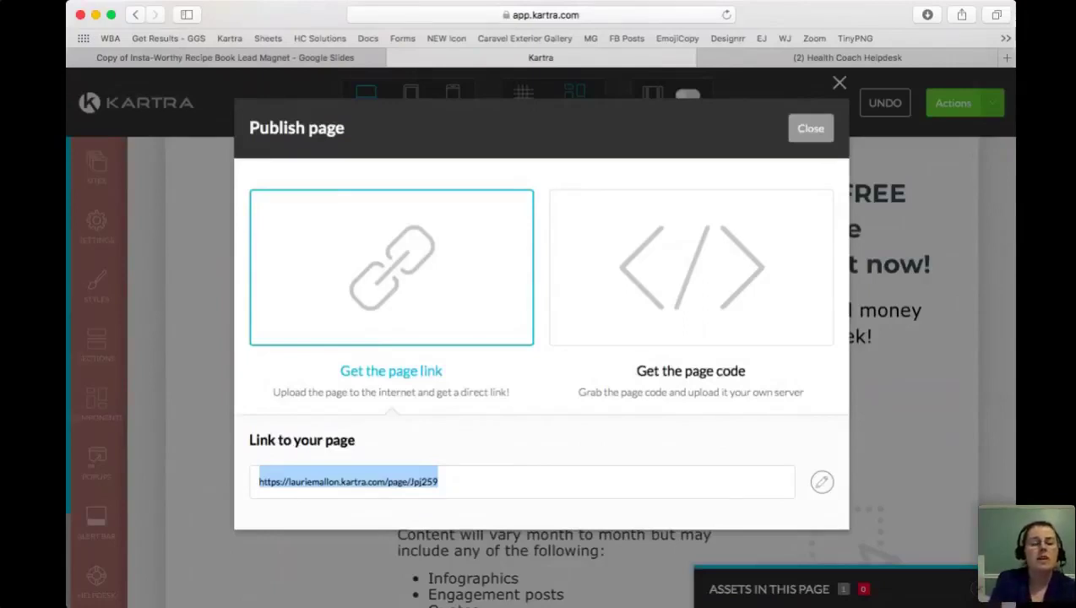
click(919, 328)
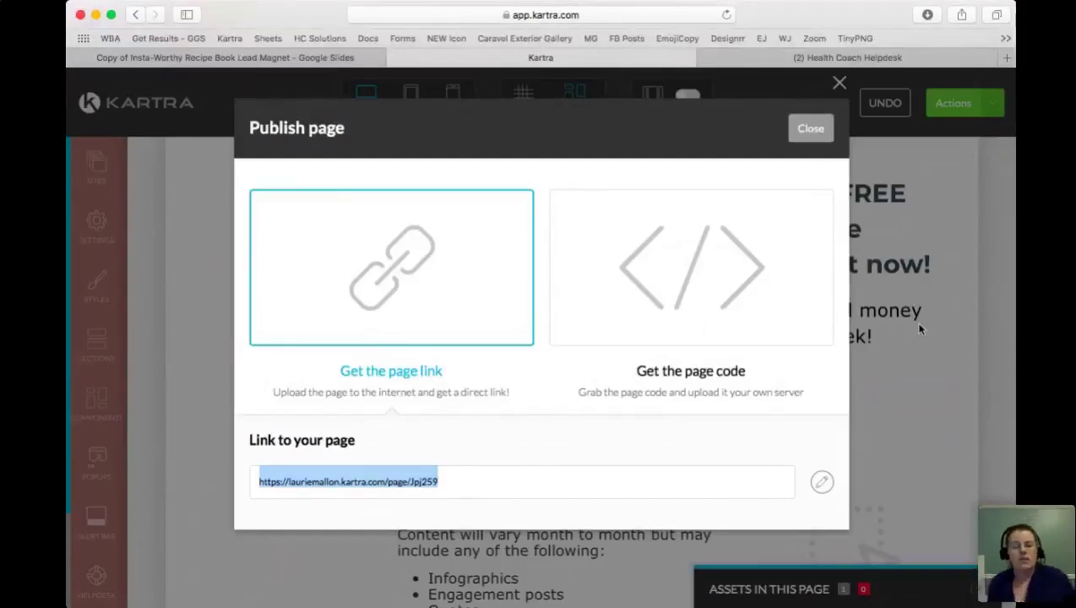
drag(851, 509, 728, 474)
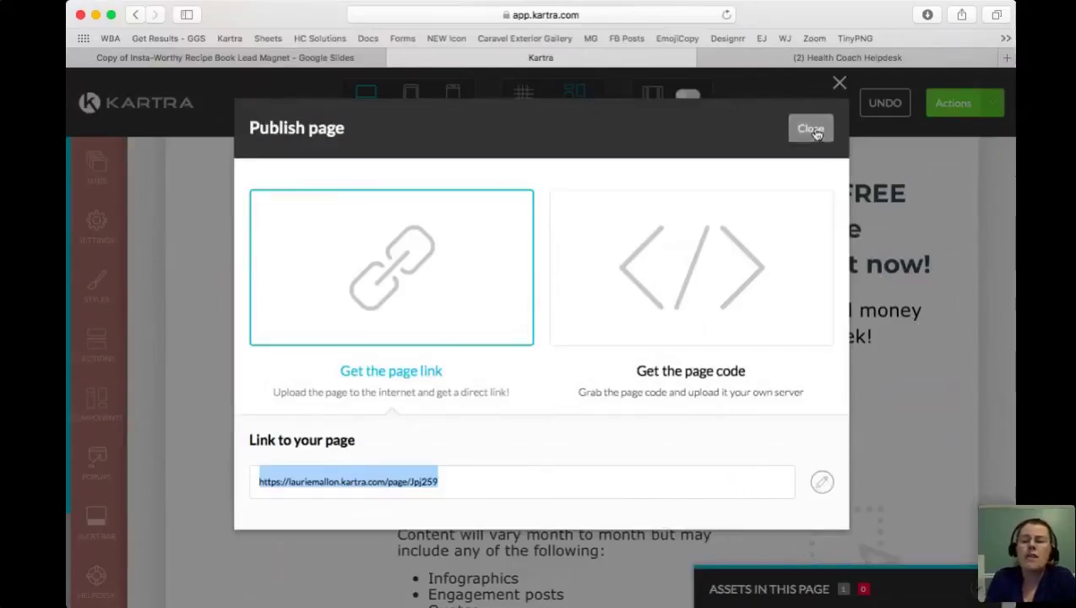
- Edit the published page's link and switch its domain to the custom www domain
click(824, 483)
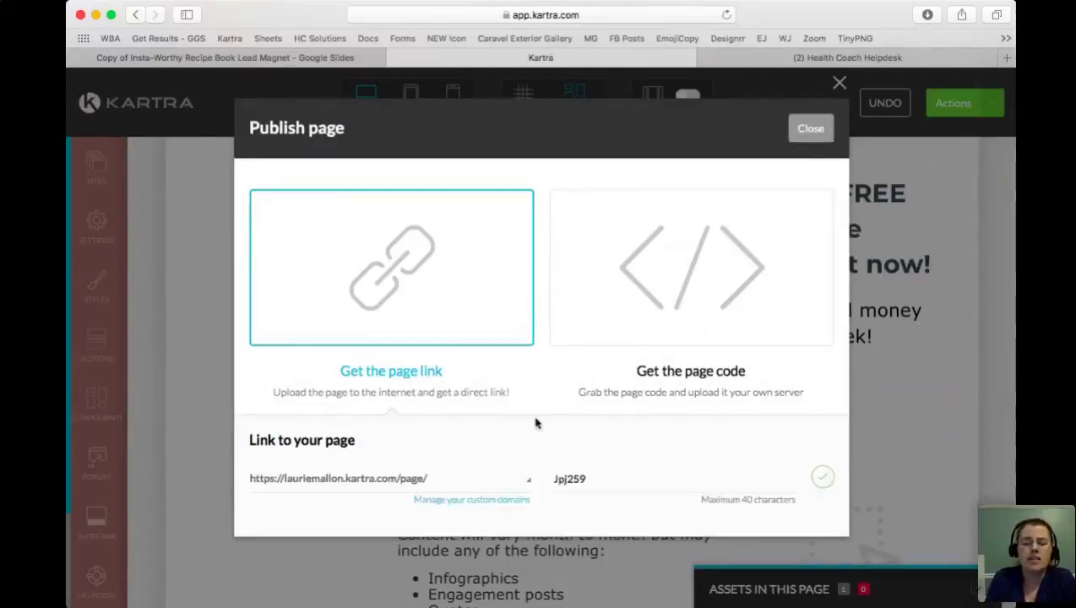
click(527, 480)
click(406, 535)
click(410, 481)
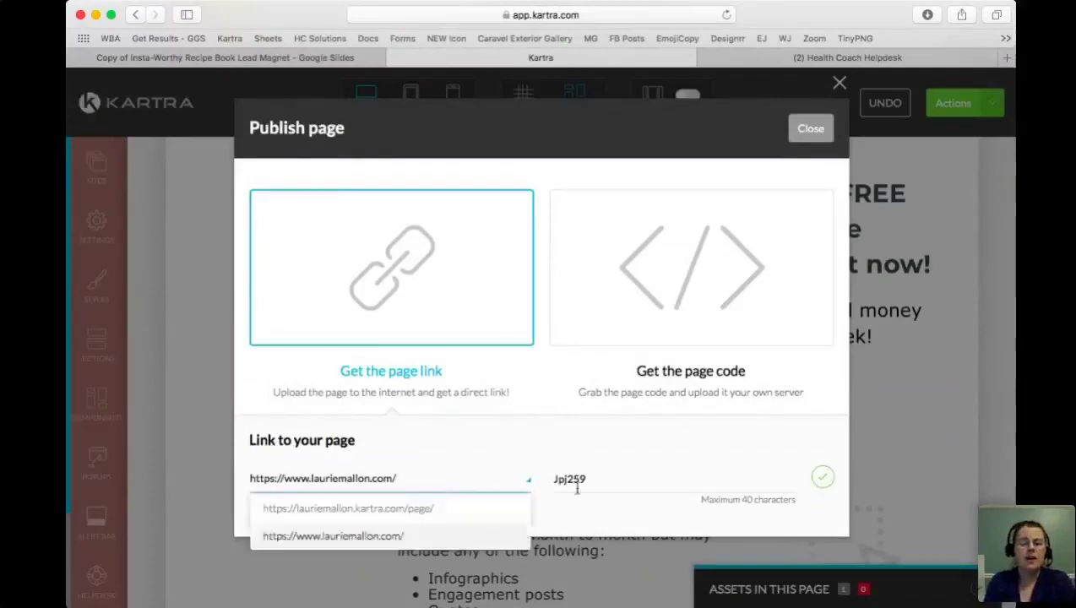
- Set the ending of the page link to recipebook and save the edited link
drag(586, 479, 551, 480)
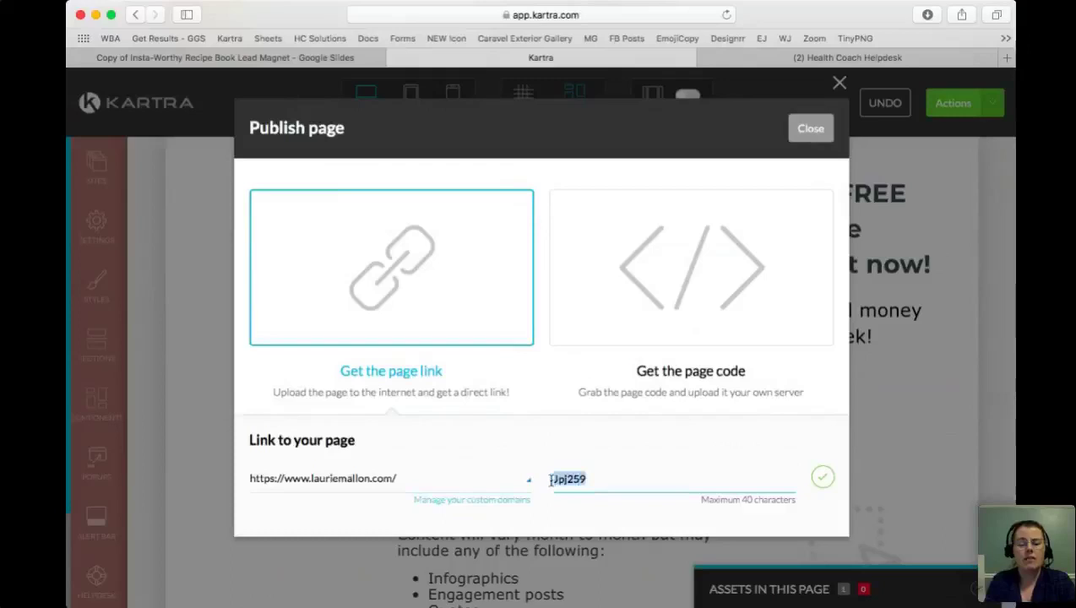
text(freerec)
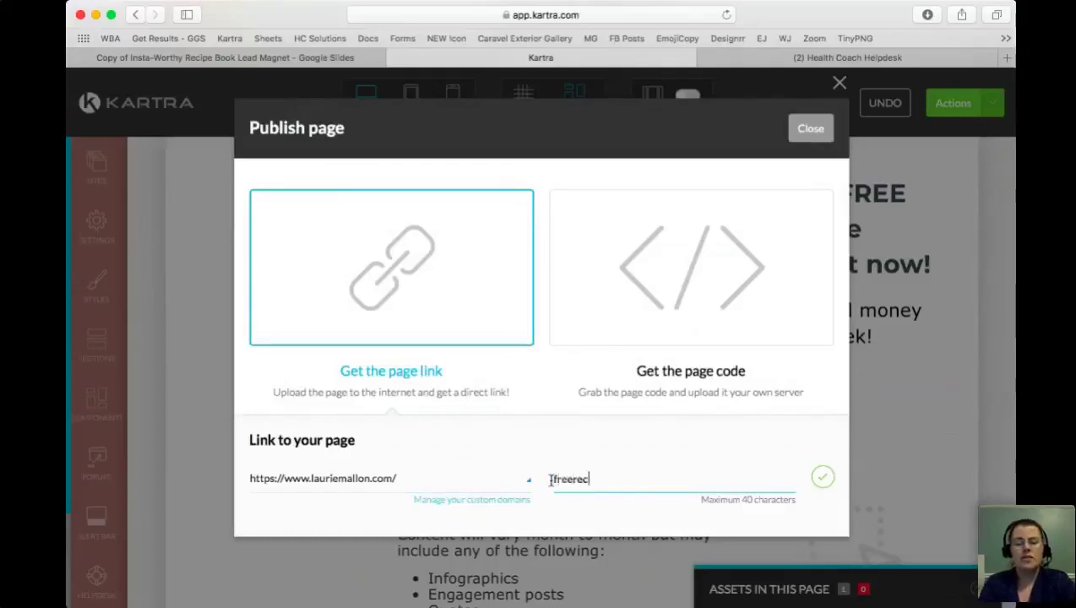
key(BackSpace)
key(BackSpace)
key(BackSpace)
key(BackSpace)
key(BackSpace)
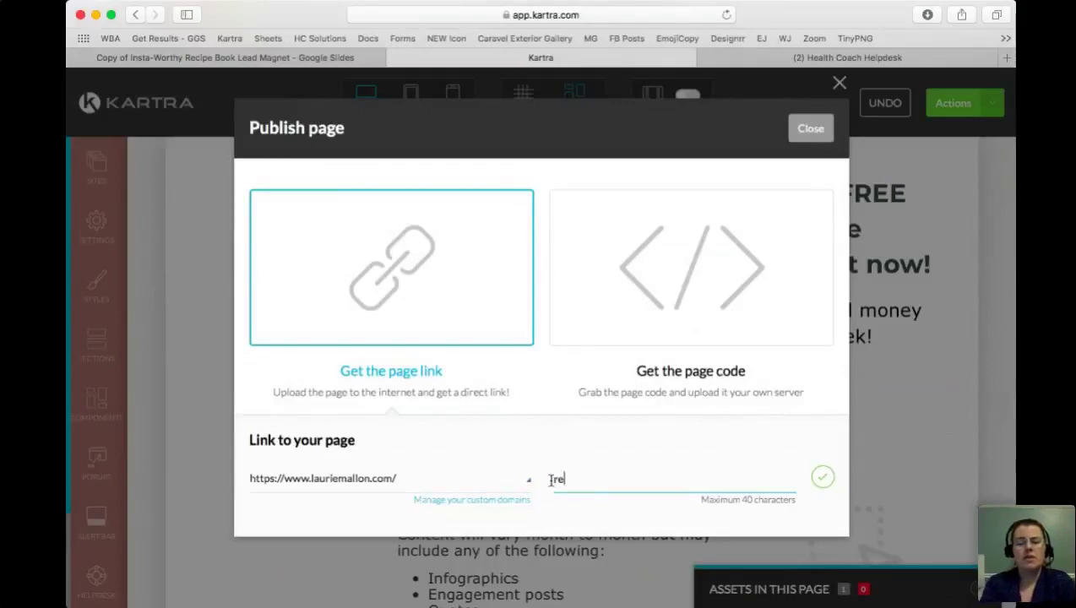
text(ebook)
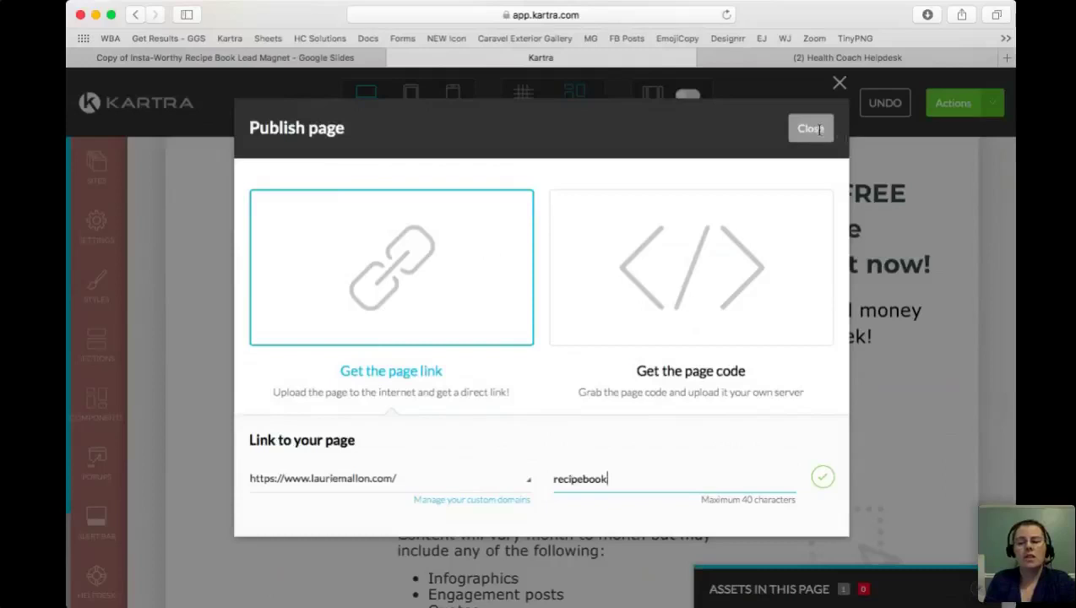
click(822, 477)
- Close the publishing dialog and publish the landing page live again
click(811, 128)
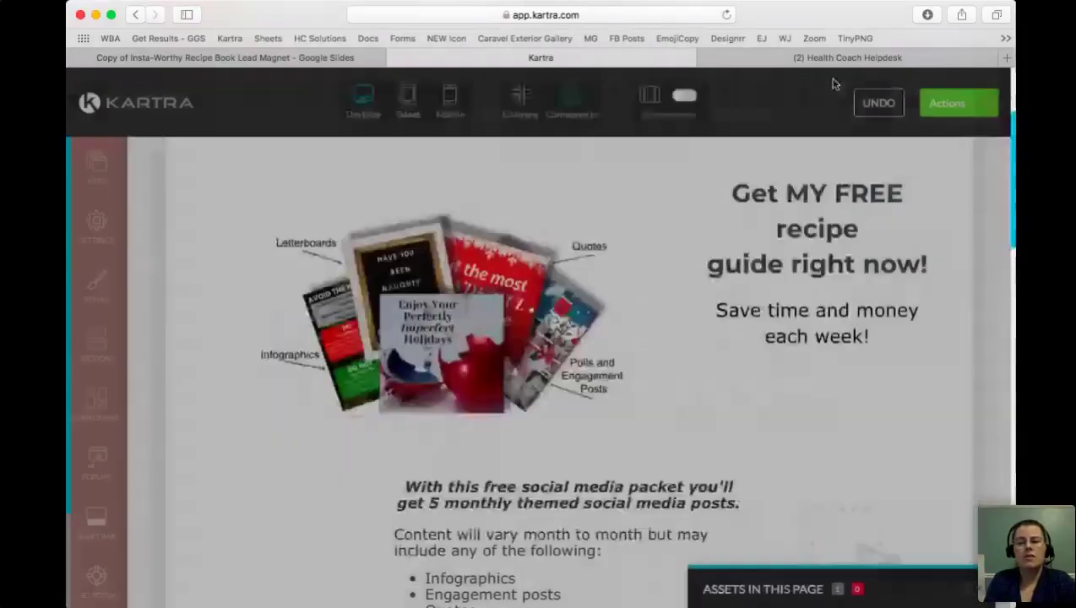
click(941, 105)
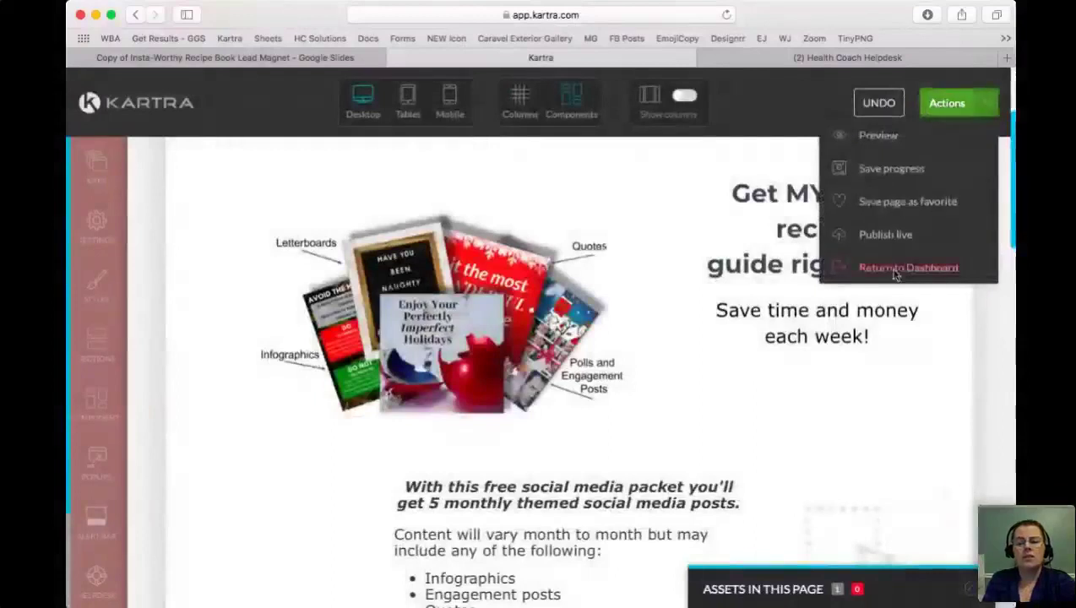
click(882, 239)
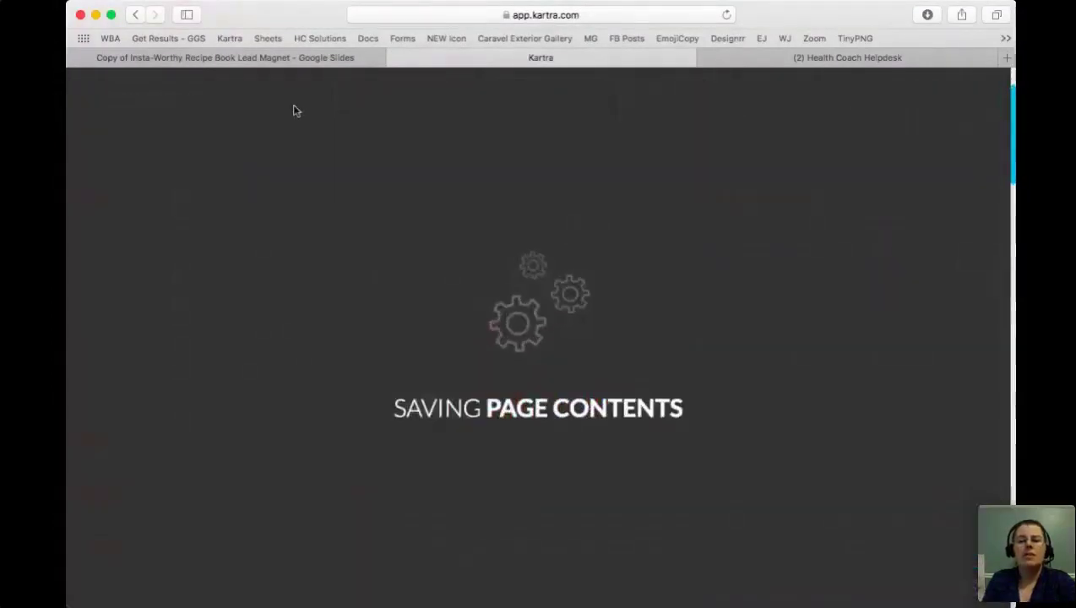